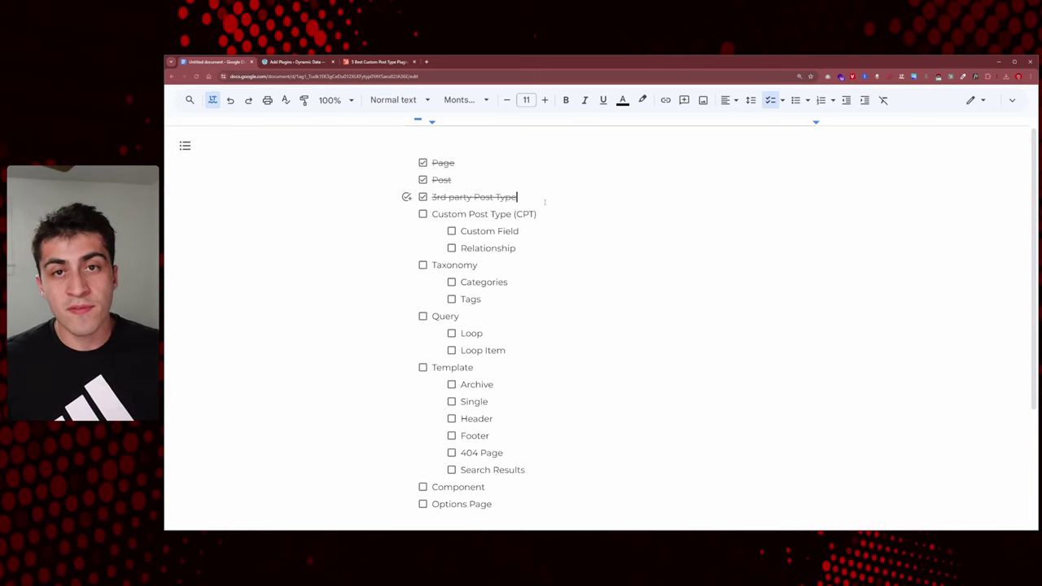
Switch to the HubSpot article on custom post type plugins and review its list of the best plugins and the first entry.
{"action": "key", "text": "ctrl+3"}
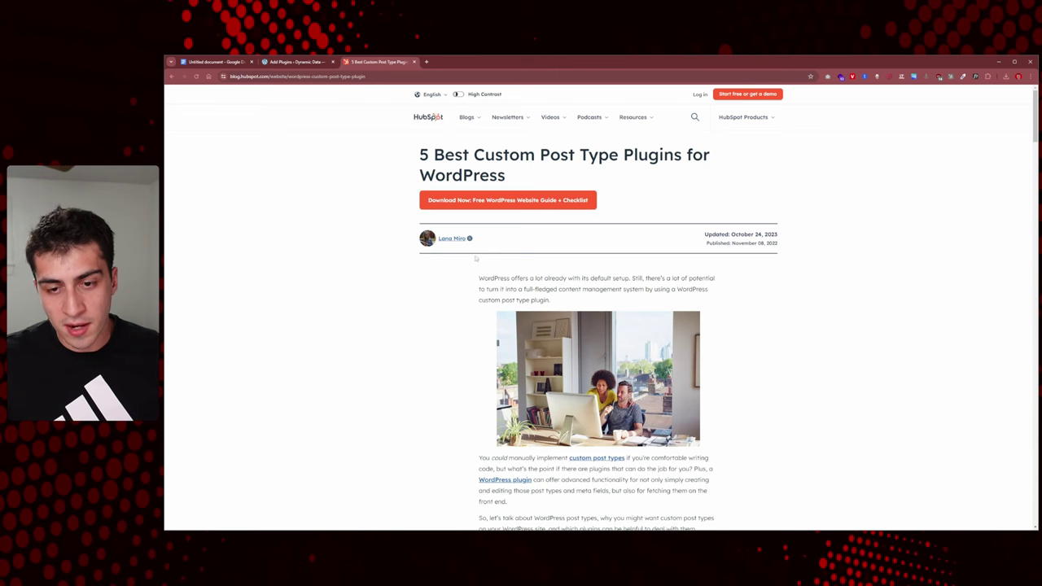
{"action": "scroll", "coordinate": [475, 258], "scroll_direction": "down", "scroll_amount": 3}
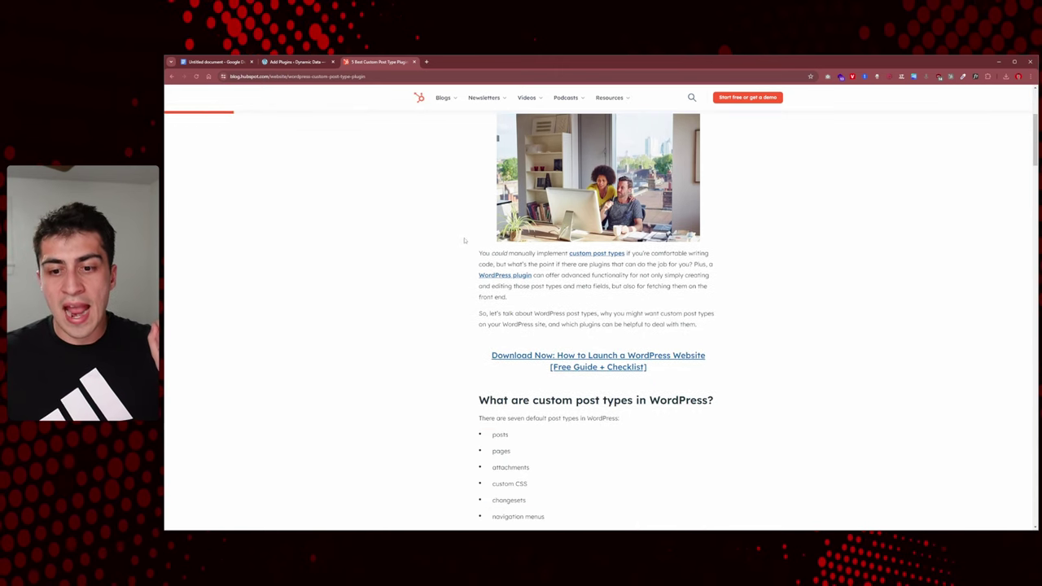
{"action": "scroll", "coordinate": [464, 240], "scroll_direction": "down", "scroll_amount": 10}
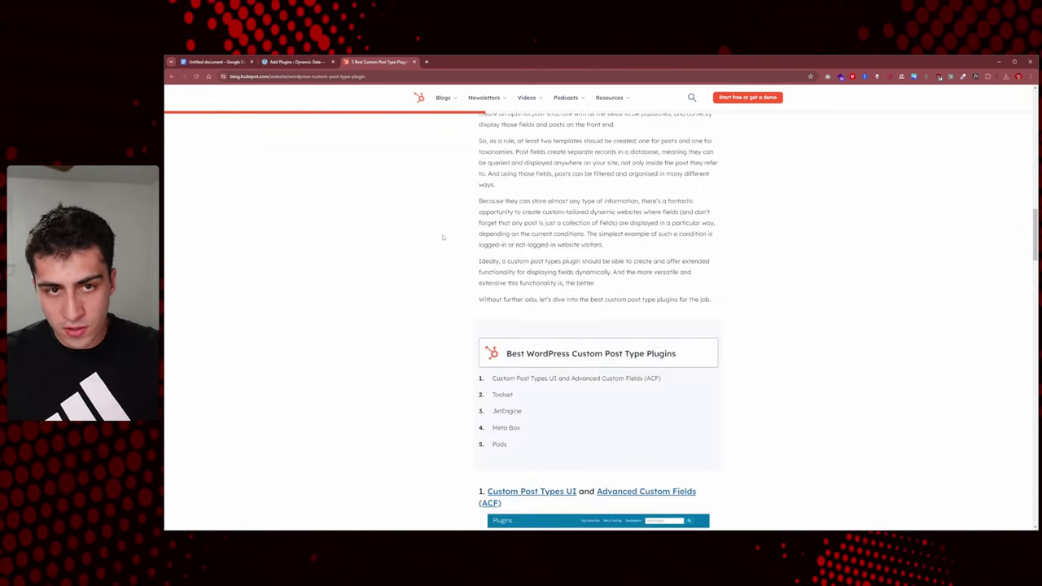
{"action": "scroll", "coordinate": [443, 237], "scroll_direction": "down", "scroll_amount": 3}
{"action": "scroll", "coordinate": [441, 236], "scroll_direction": "down", "scroll_amount": 2}
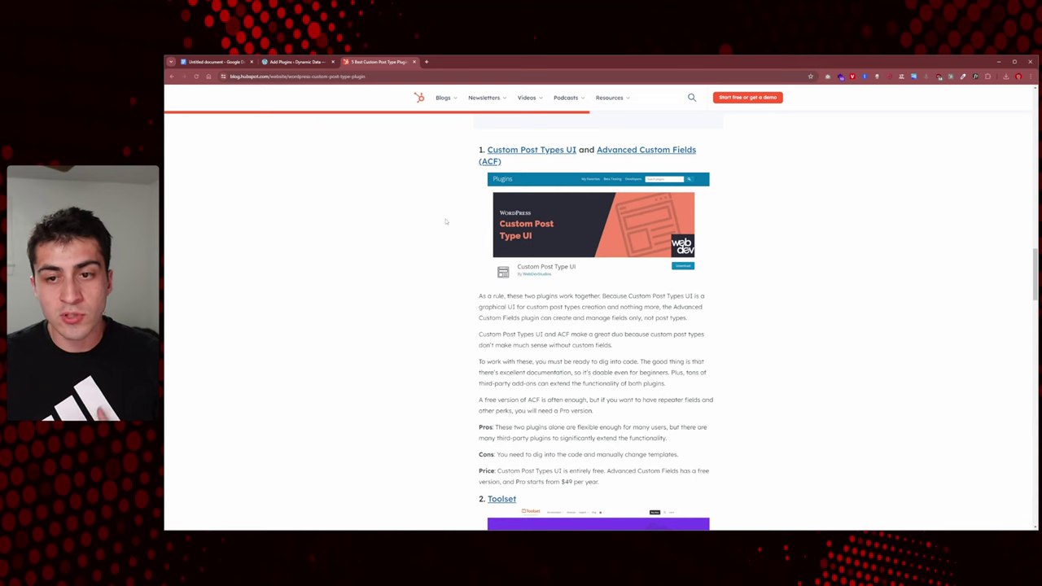
{"action": "scroll", "coordinate": [446, 221], "scroll_direction": "up", "scroll_amount": 1}
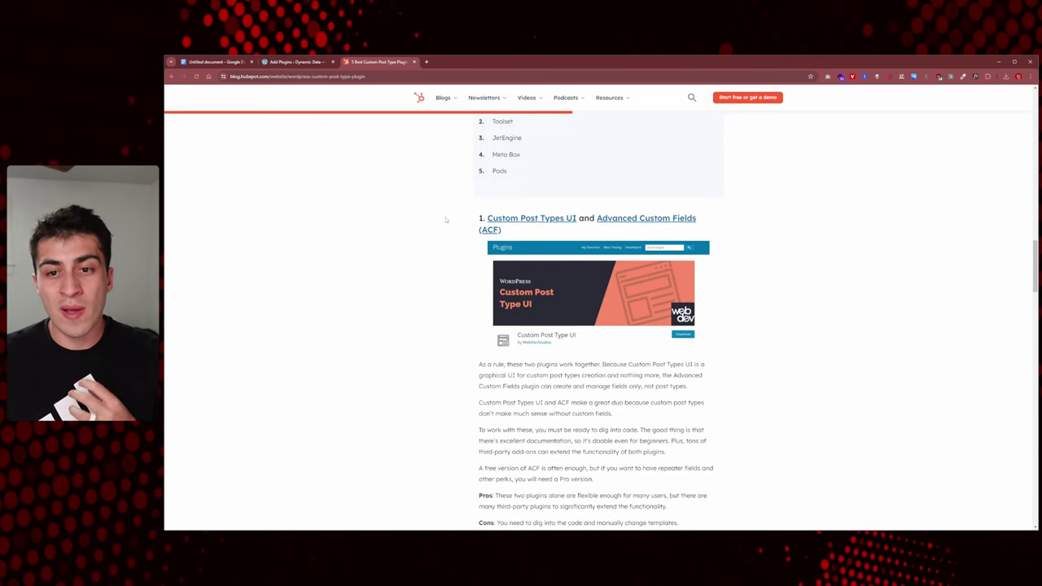
{"action": "scroll", "coordinate": [446, 218], "scroll_direction": "up", "scroll_amount": 1}
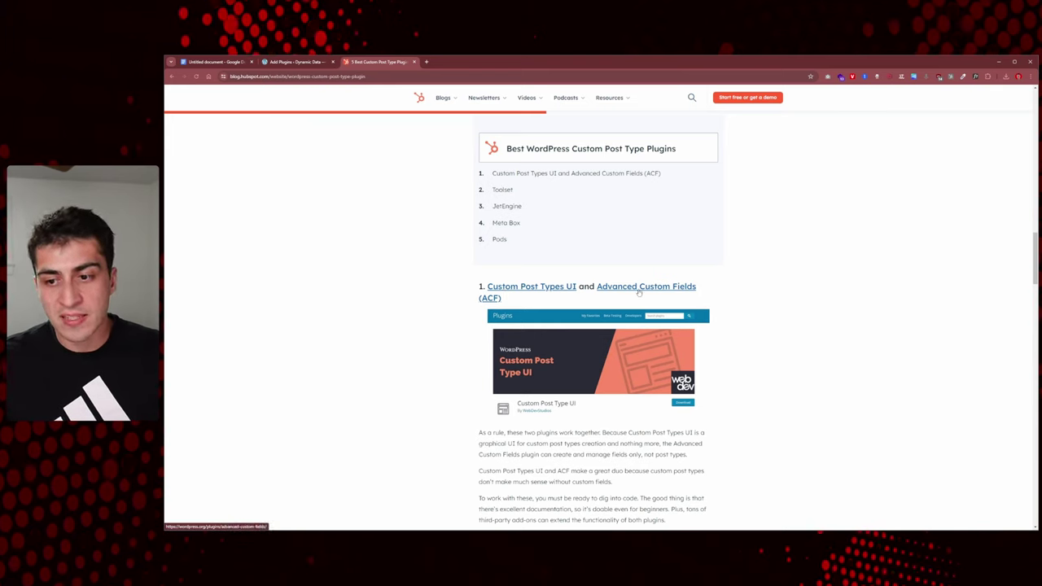
Open the article's Custom Post Types UI and Advanced Custom Fields links in new tabs, and check Custom Post Type UI's active installations.
{"action": "middle_click", "coordinate": [552, 289]}
{"action": "middle_click", "coordinate": [619, 287]}
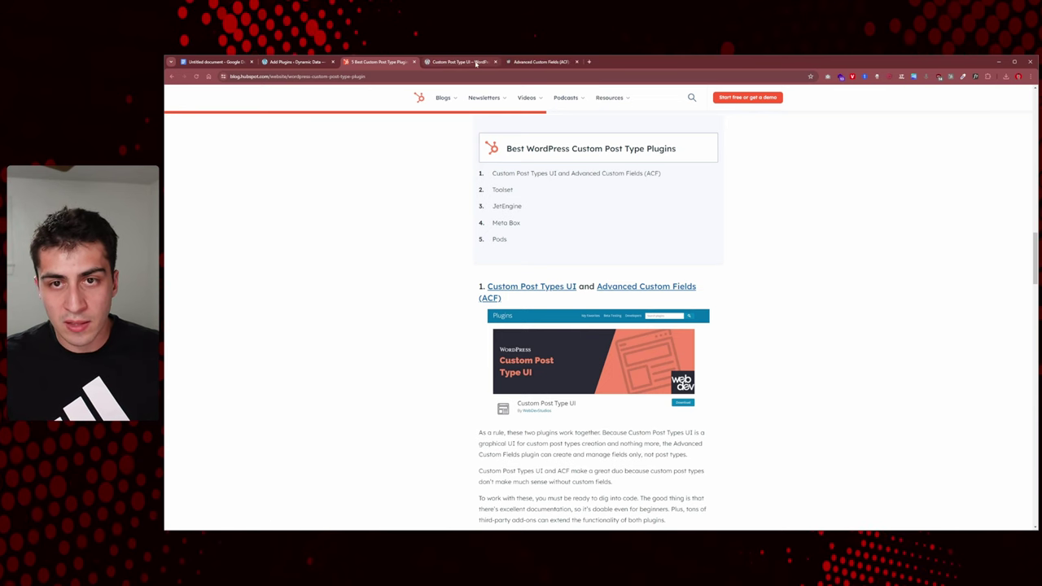
{"action": "key", "text": "ctrl+Tab"}
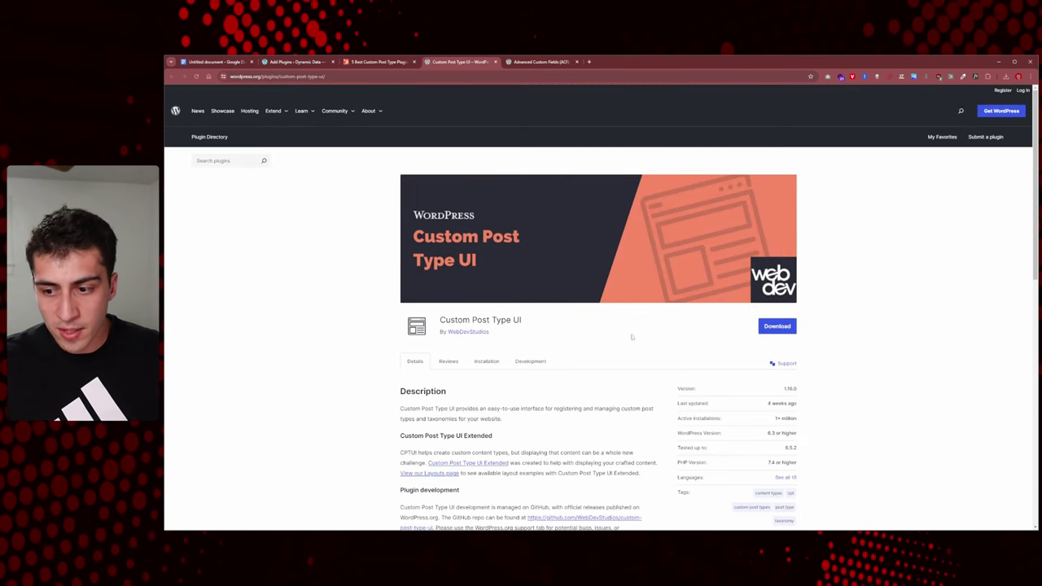
{"action": "mouse_move", "coordinate": [802, 421]}
{"action": "left_mouse_down"}
{"action": "mouse_move", "coordinate": [705, 418]}
{"action": "mouse_move", "coordinate": [806, 421]}
{"action": "mouse_move", "coordinate": [795, 421]}
{"action": "left_mouse_up"}
{"action": "left_click", "coordinate": [688, 418]}
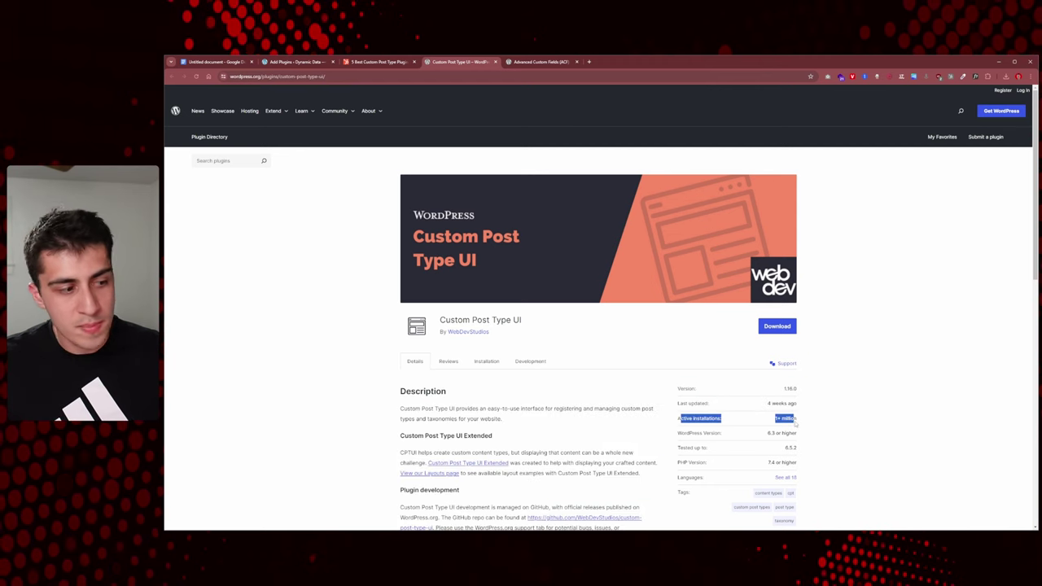
{"action": "left_click", "coordinate": [799, 419]}
Check the active installations on the Advanced Custom Fields (ACF) plugin page.
{"action": "left_click", "coordinate": [517, 61]}
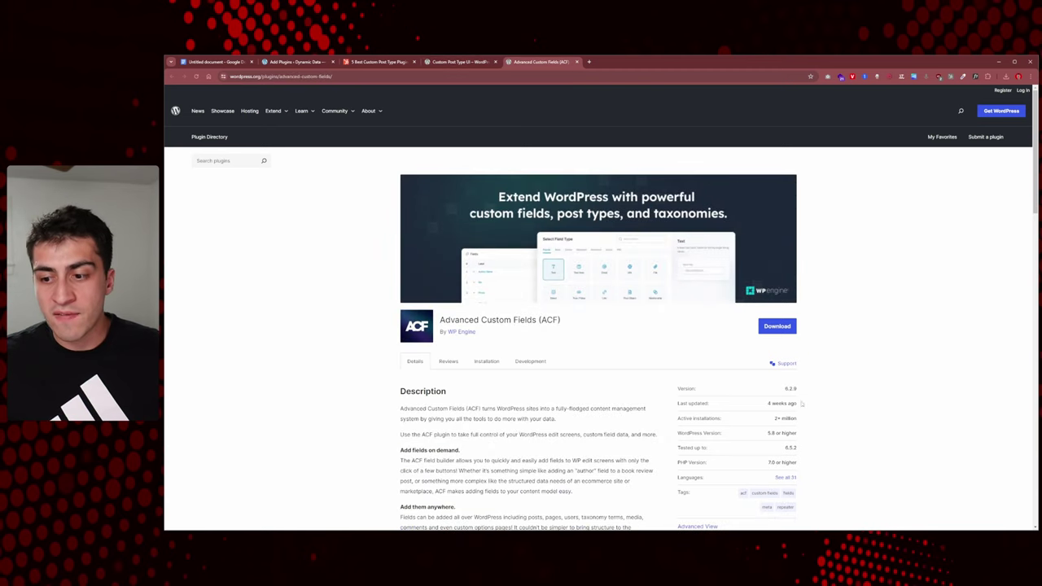
{"action": "left_click_drag", "start_coordinate": [801, 403], "coordinate": [793, 418]}
{"action": "left_click", "coordinate": [628, 386]}
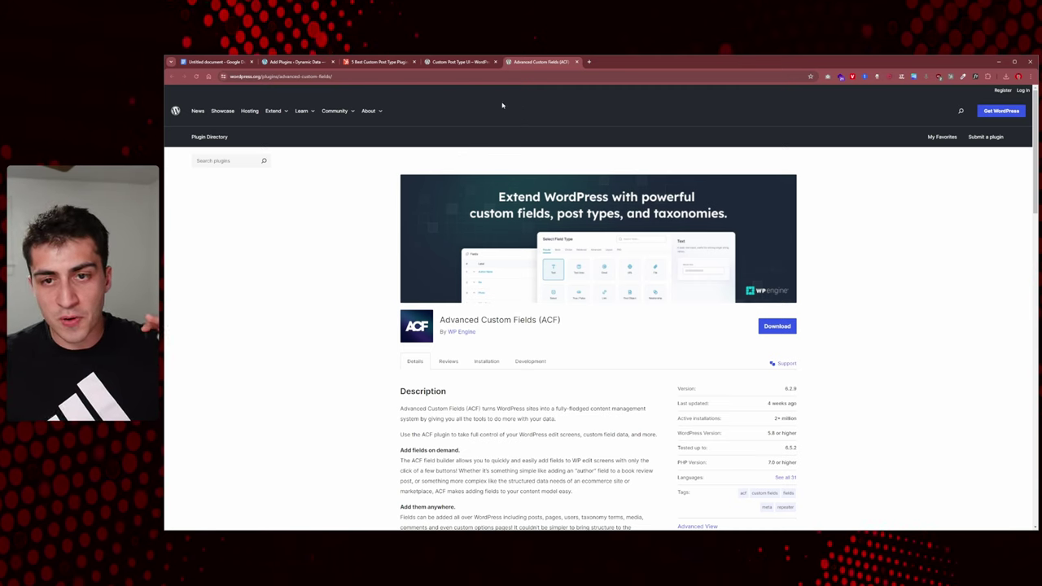
Close the HubSpot article and both plugin directory pages to return to the WordPress Add Plugins page.
{"action": "left_click", "coordinate": [397, 64]}
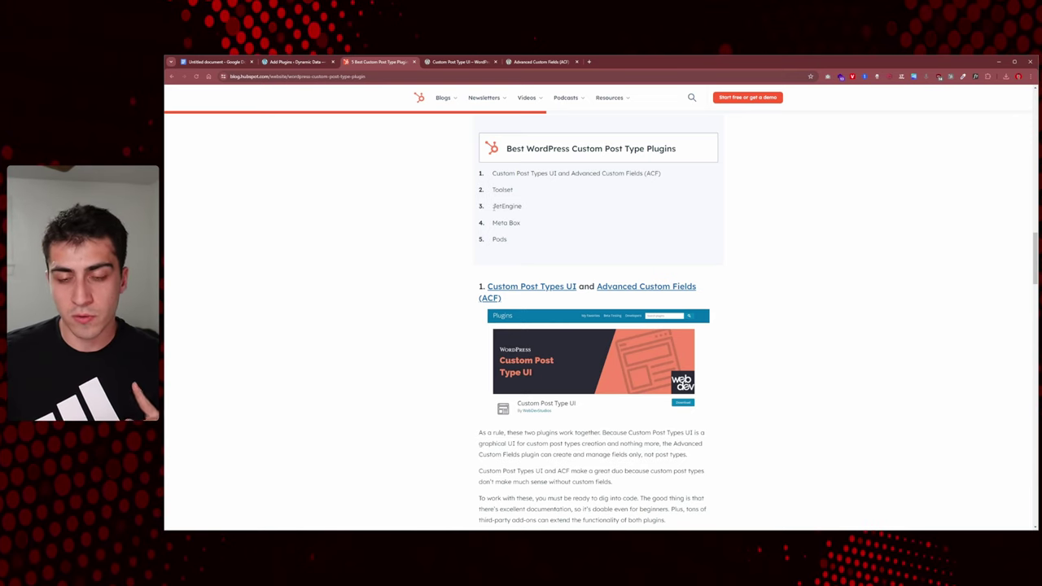
{"action": "left_click", "coordinate": [414, 62]}
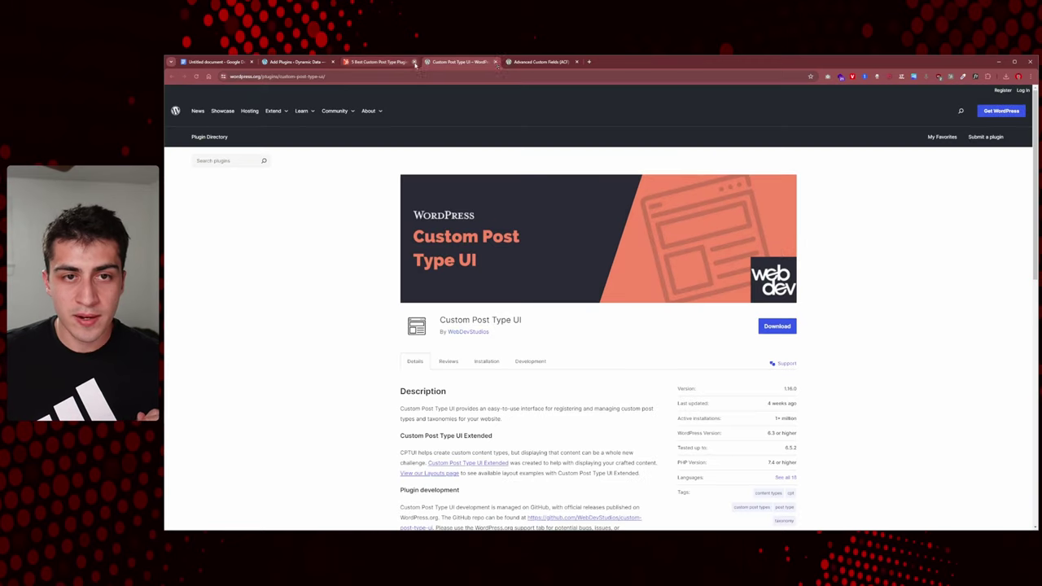
{"action": "left_click", "coordinate": [414, 62]}
{"action": "left_click", "coordinate": [413, 62]}
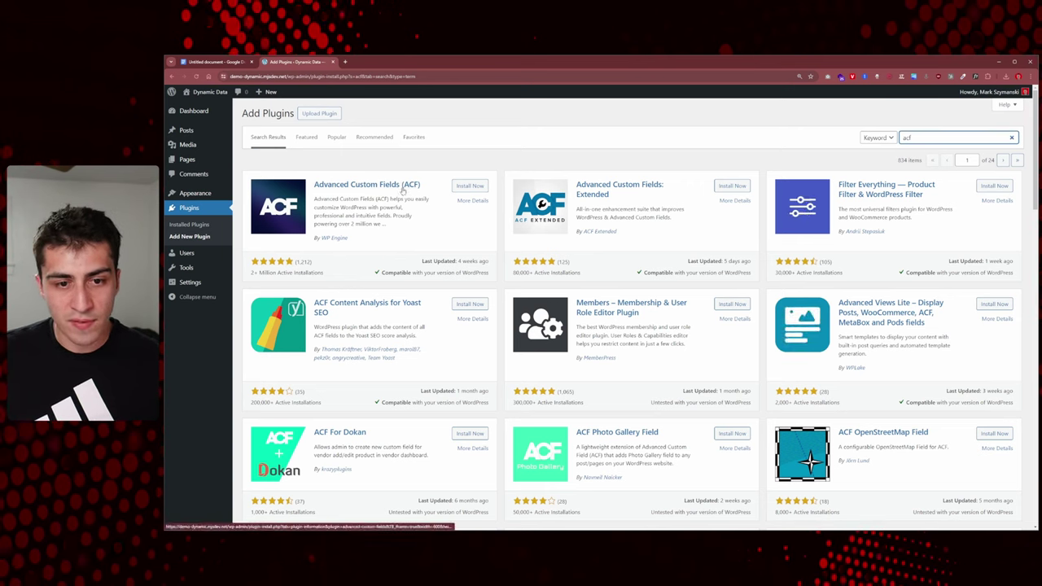
Install and activate the Advanced Custom Fields (ACF) plugin, and open its Post Types page in a new tab.
{"action": "left_click", "coordinate": [479, 187]}
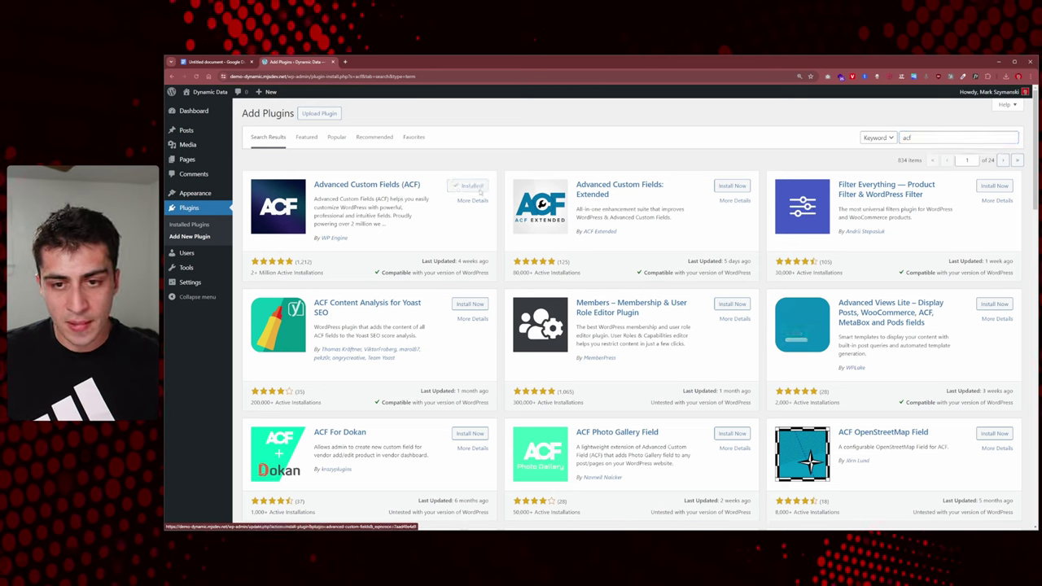
{"action": "left_click", "coordinate": [478, 188]}
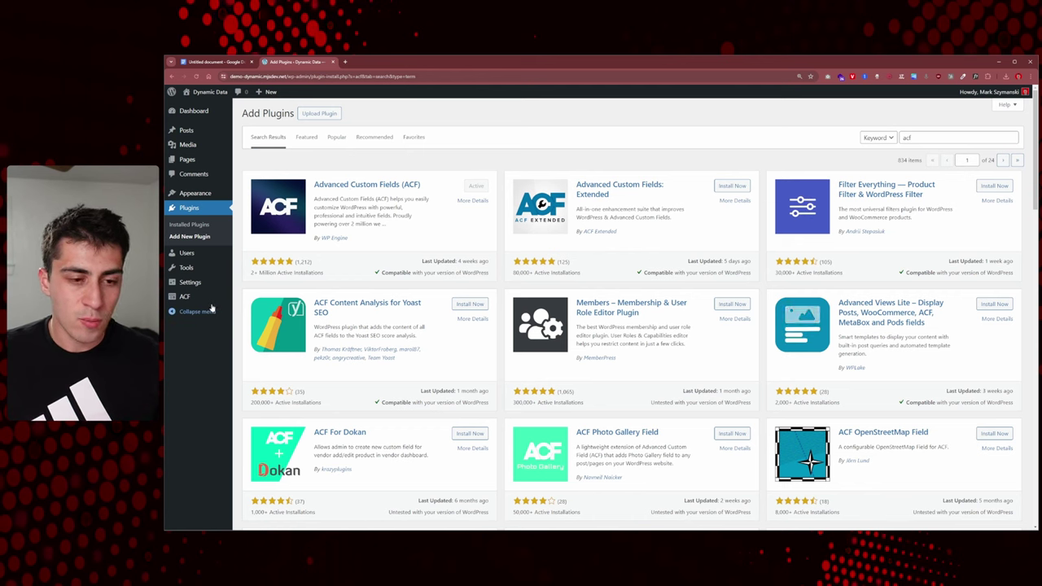
{"action": "mouse_move", "coordinate": [210, 299]}
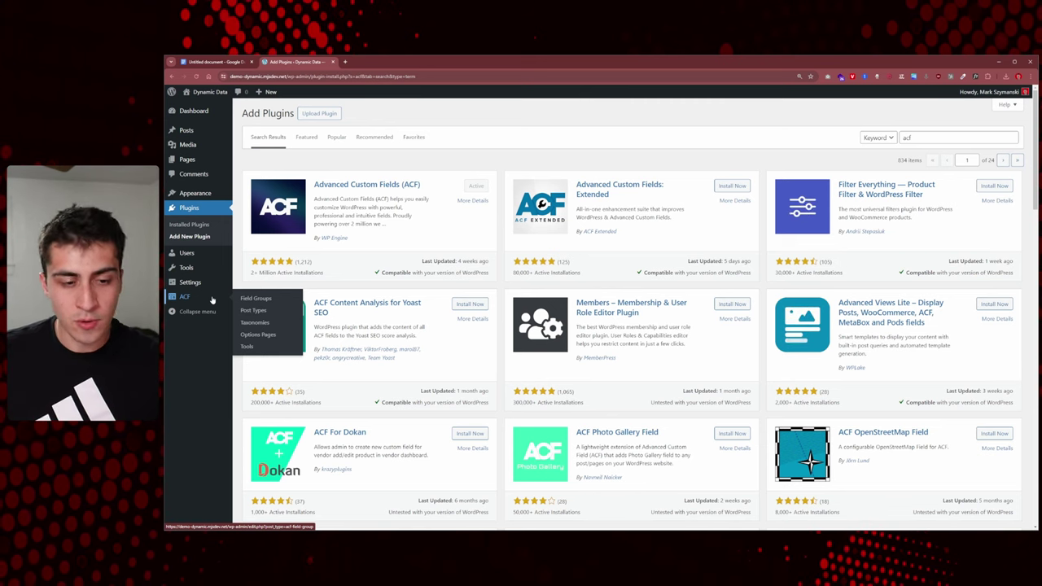
{"action": "middle_click", "coordinate": [257, 313]}
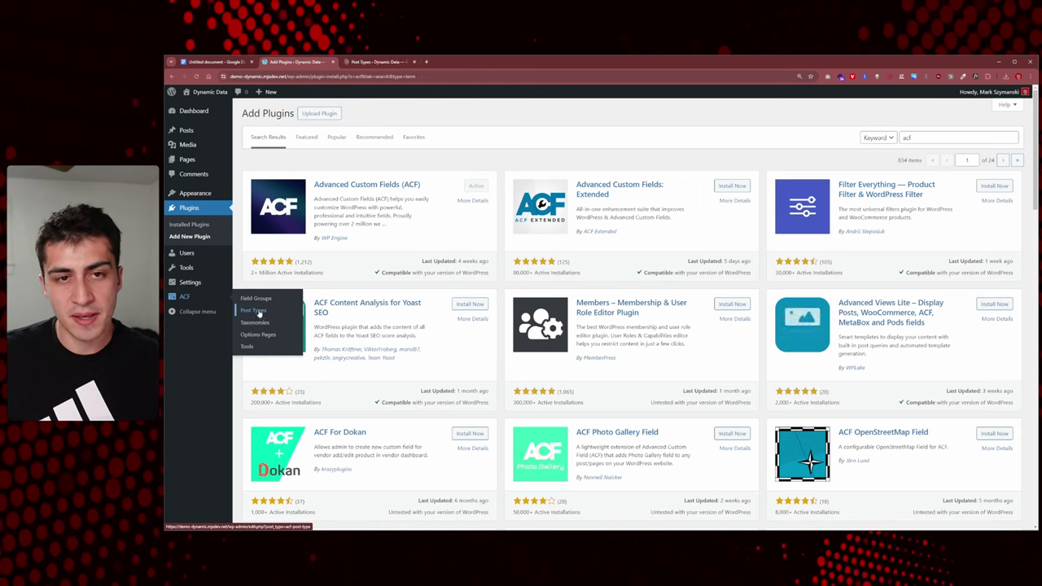
{"action": "left_click", "coordinate": [378, 62]}
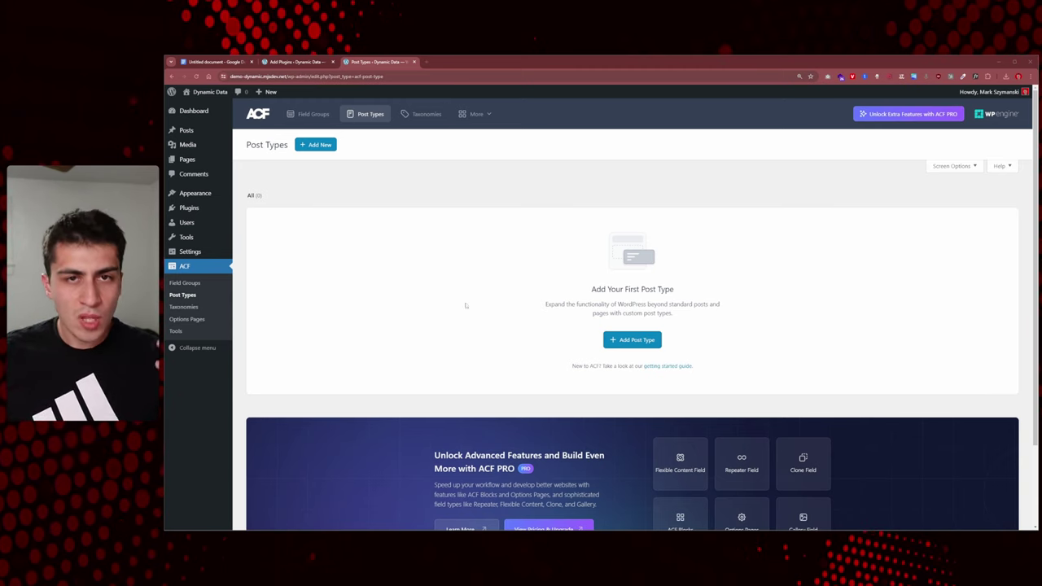
Start a new ACF post type with plural label Movies, singular label Movie and post type key movies.
{"action": "left_click", "coordinate": [647, 340]}
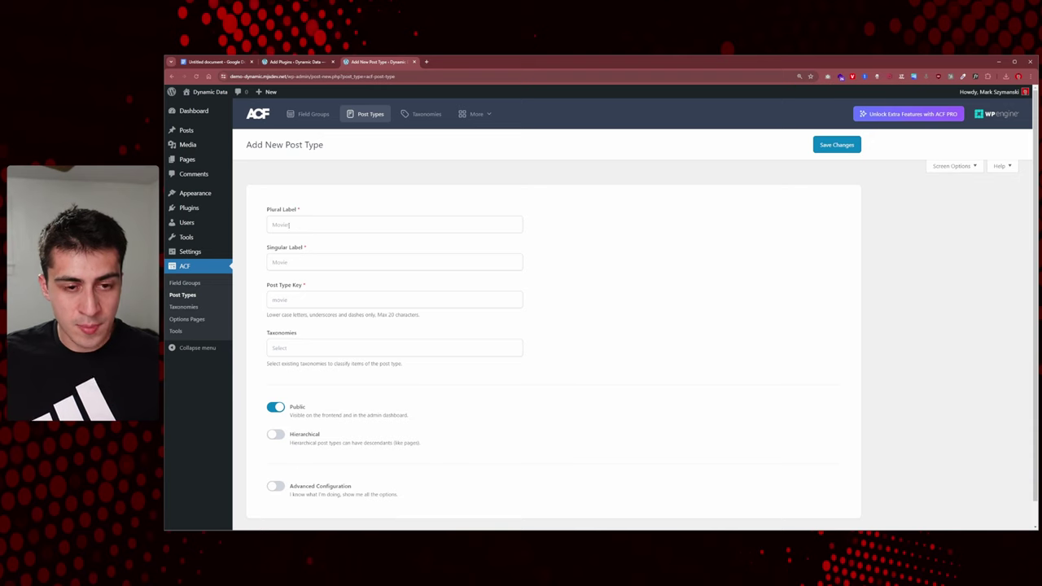
{"action": "left_click", "coordinate": [297, 225]}
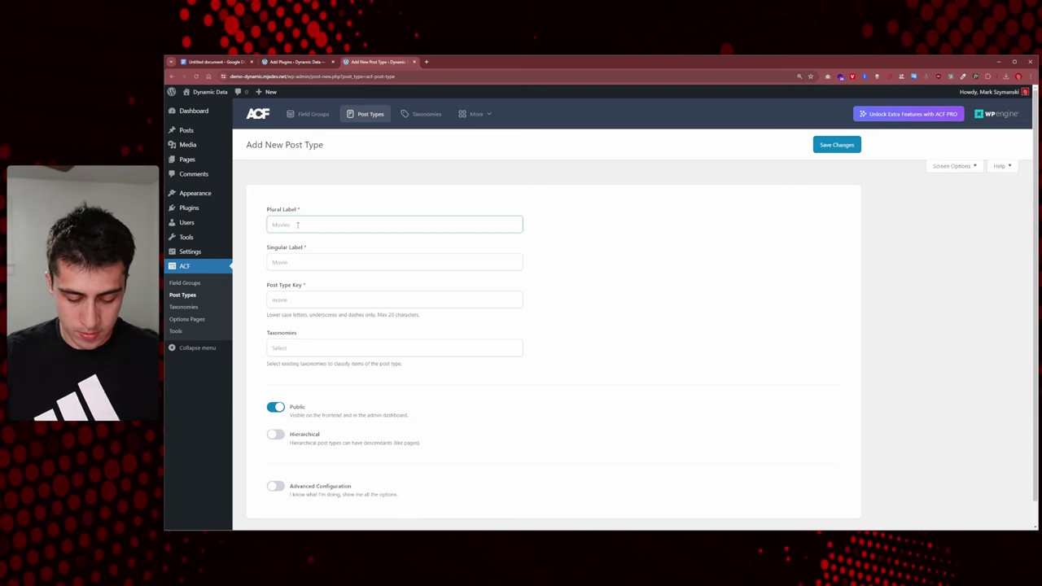
{"action": "type", "text": "Movies"}
{"action": "key", "text": "Tab"}
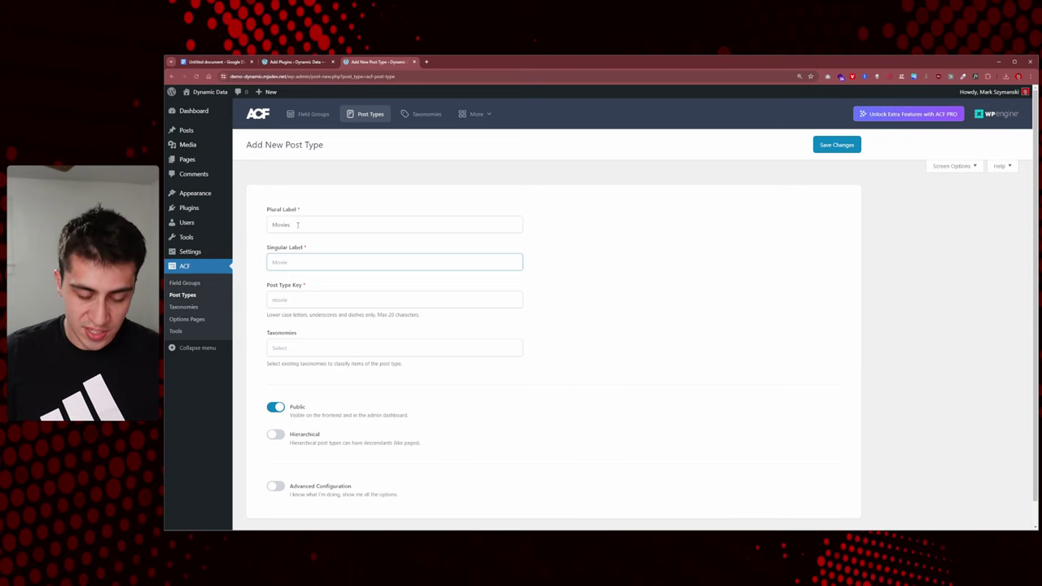
{"action": "type", "text": "Movie"}
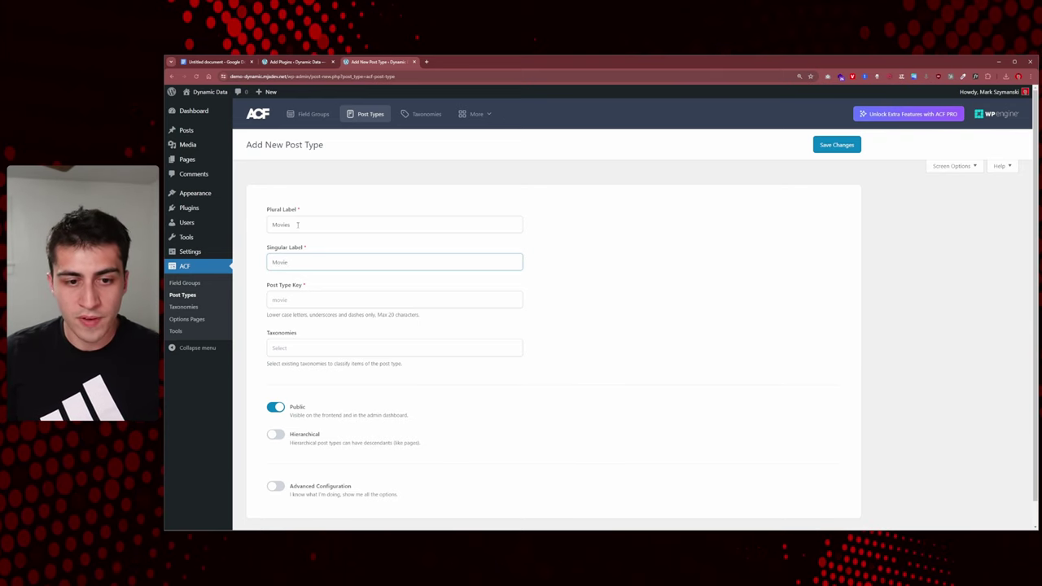
{"action": "key", "text": "Tab"}
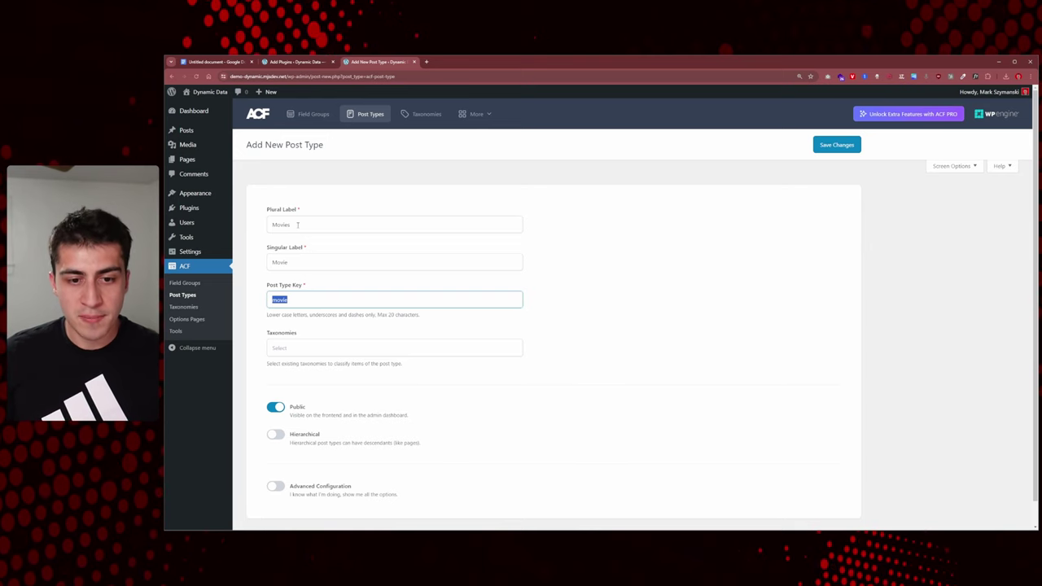
{"action": "key", "text": "Right"}
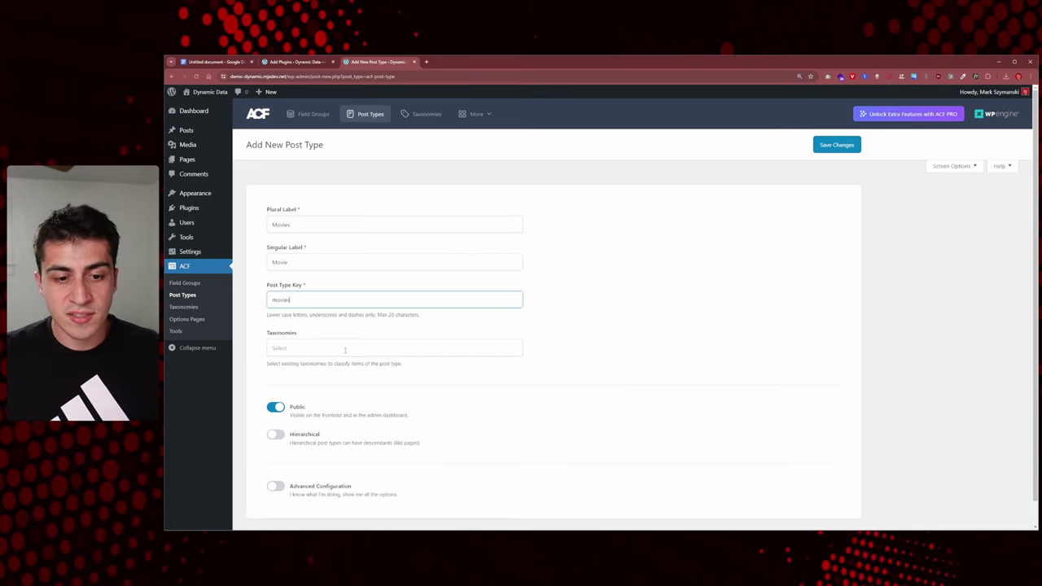
Enable Advanced Configuration for the Movies post type and bring up its general advanced settings.
{"action": "scroll", "coordinate": [345, 350], "scroll_direction": "down", "scroll_amount": 1}
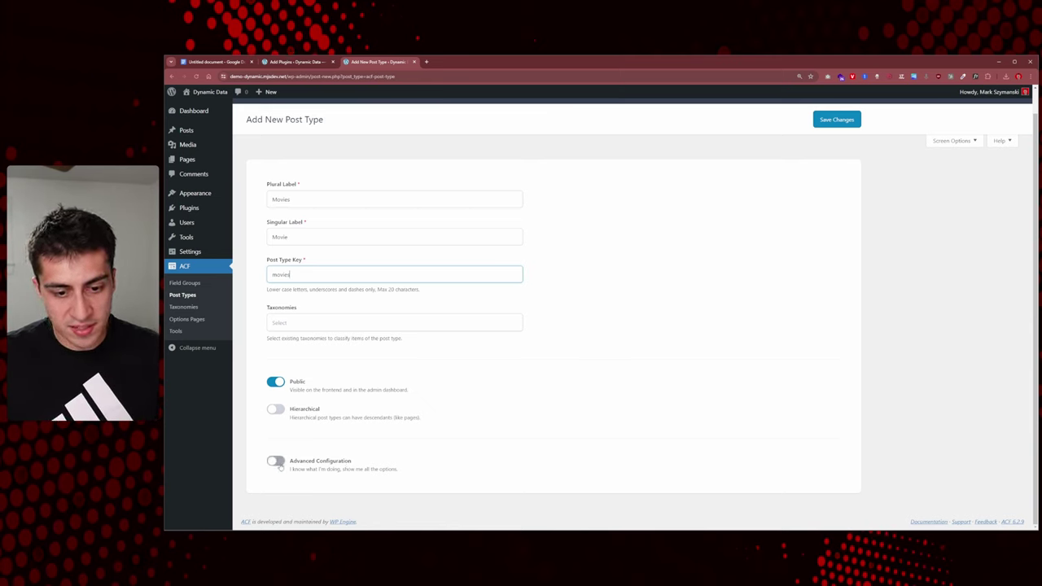
{"action": "left_click_drag", "start_coordinate": [297, 472], "coordinate": [382, 472]}
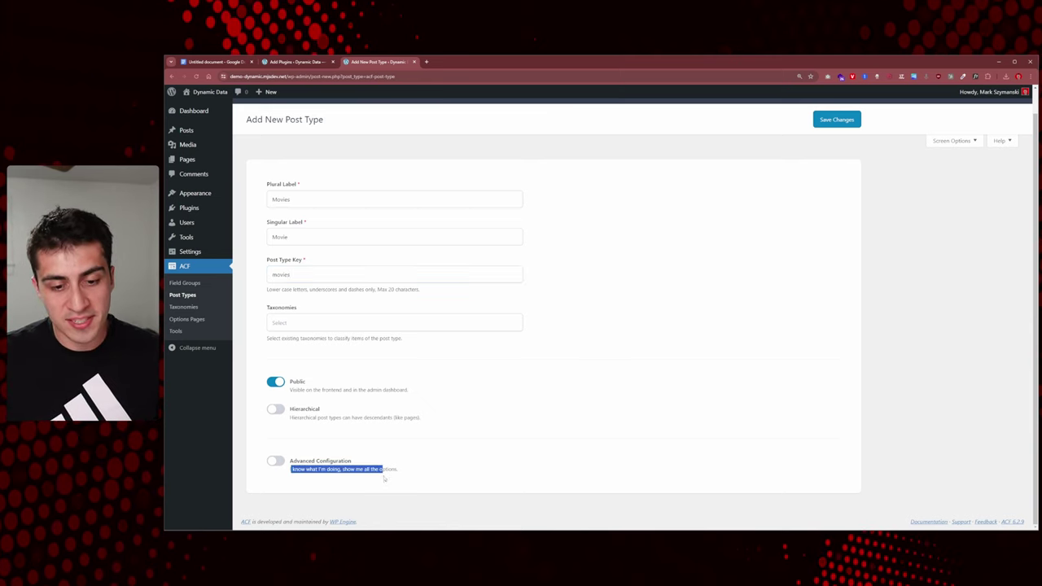
{"action": "left_click", "coordinate": [274, 462]}
{"action": "scroll", "coordinate": [325, 423], "scroll_direction": "down", "scroll_amount": 5}
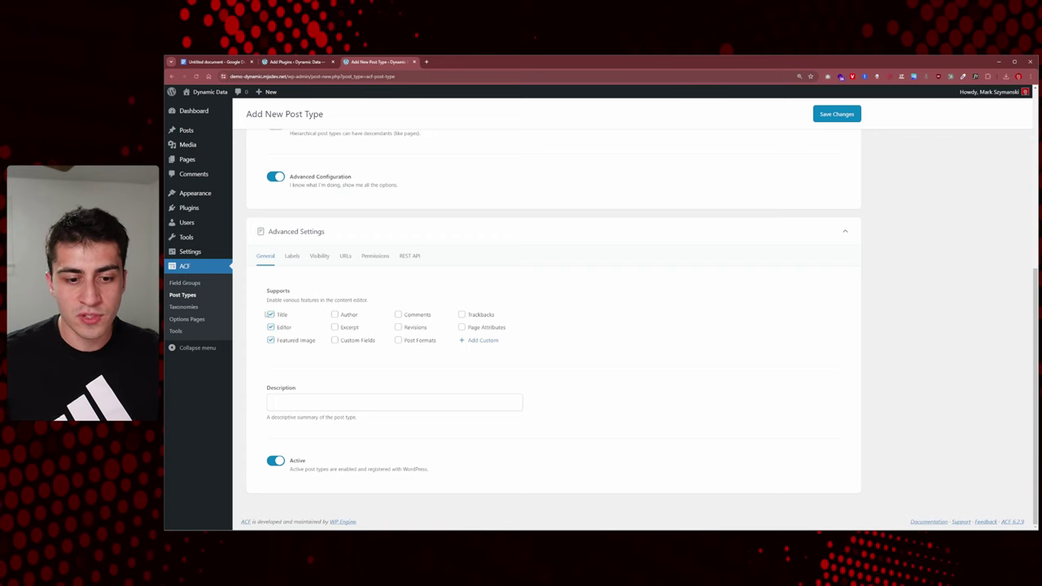
Review the post type's Labels, Visibility, URLs and Permissions advanced settings, then return to its main fields.
{"action": "left_click", "coordinate": [294, 259]}
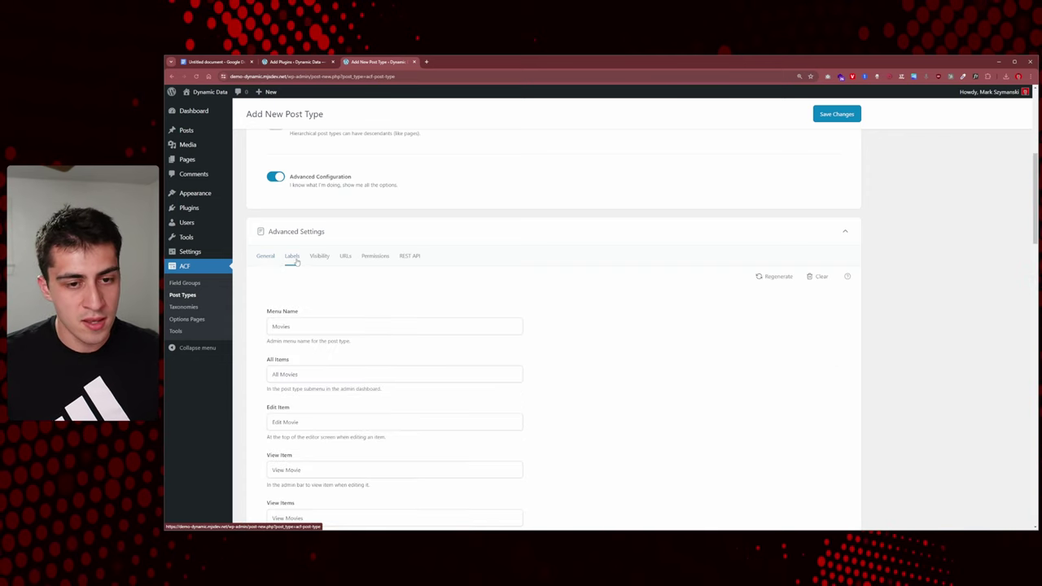
{"action": "scroll", "coordinate": [310, 319], "scroll_direction": "down", "scroll_amount": 3}
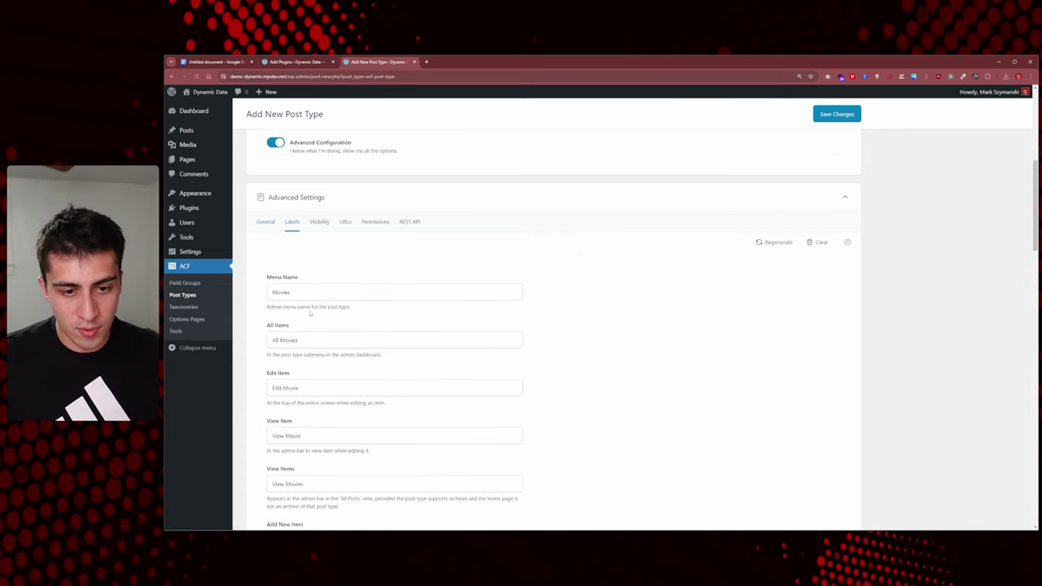
{"action": "scroll", "coordinate": [316, 332], "scroll_direction": "up", "scroll_amount": 3}
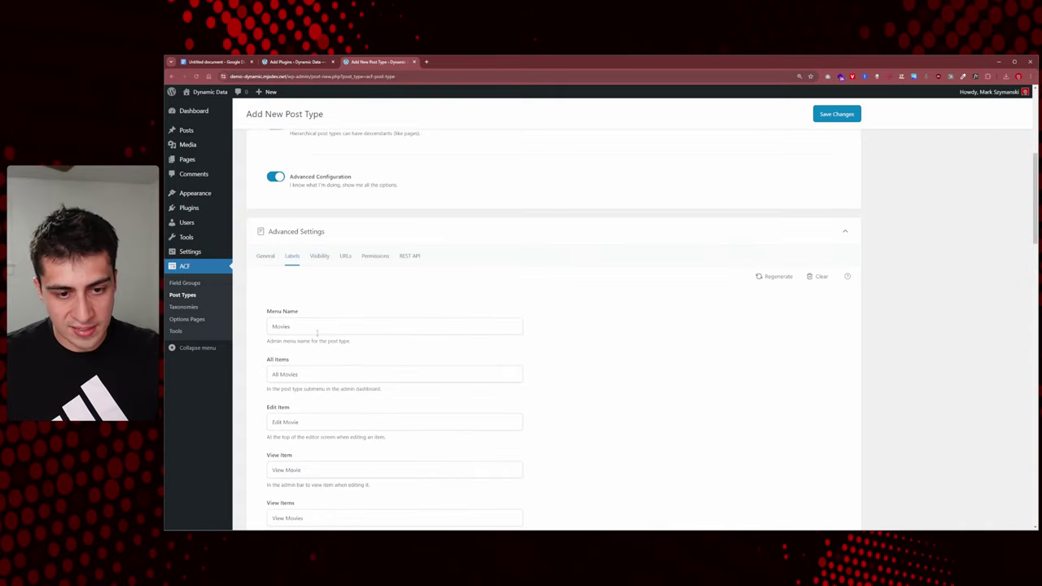
{"action": "left_click", "coordinate": [324, 257]}
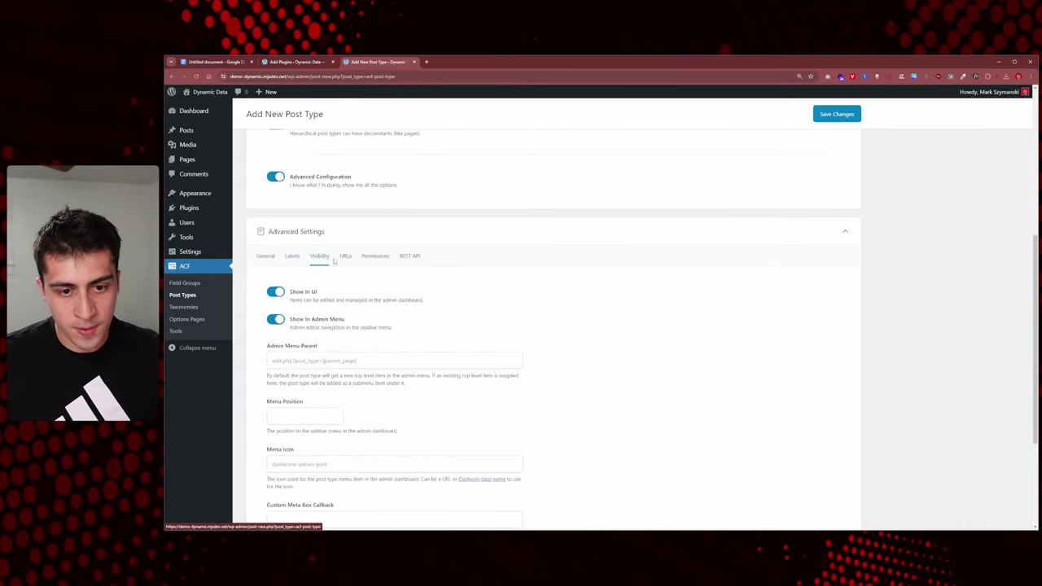
{"action": "left_click", "coordinate": [344, 259]}
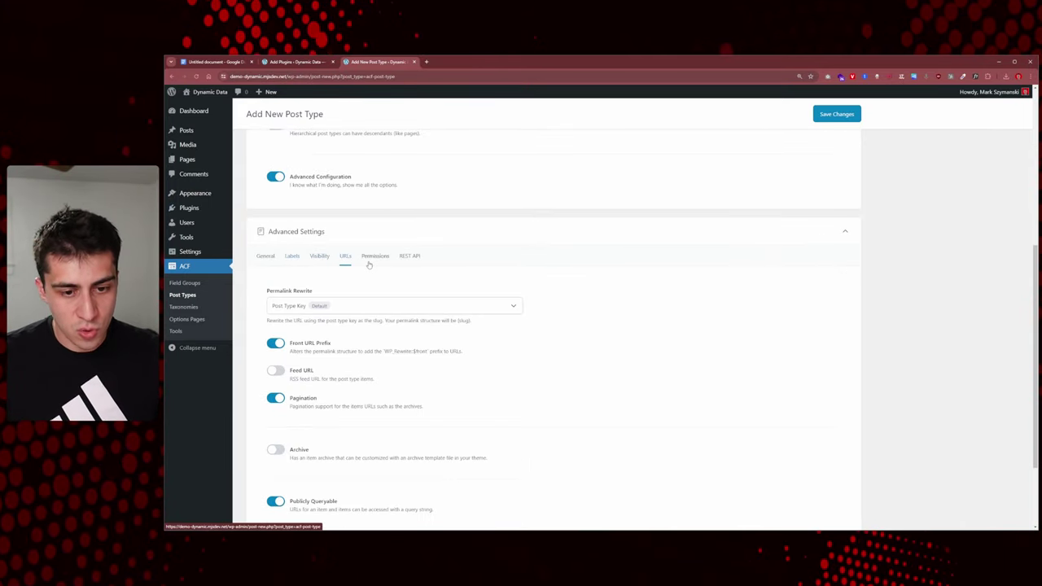
{"action": "left_click", "coordinate": [370, 260]}
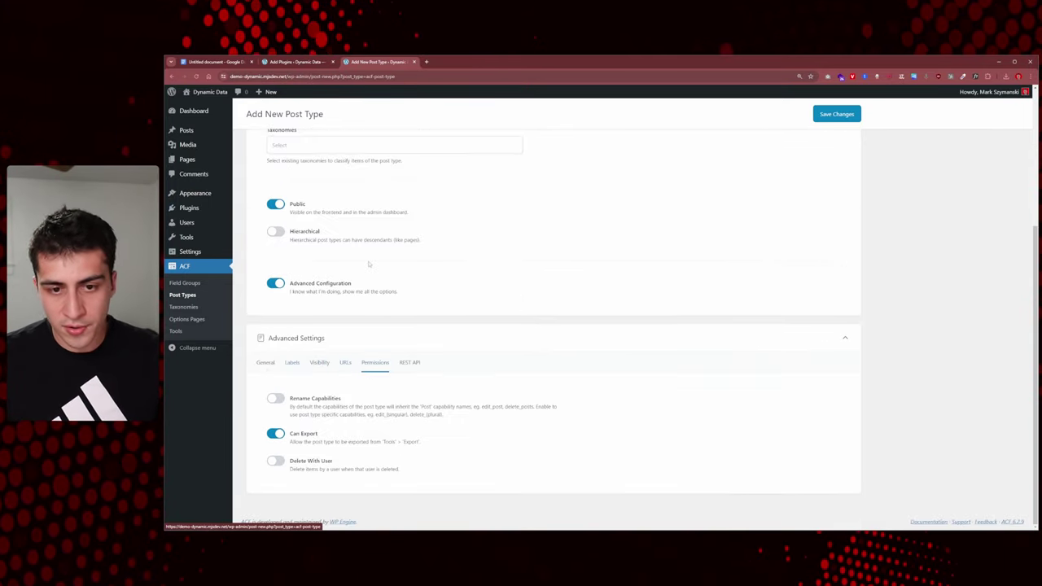
{"action": "left_click", "coordinate": [265, 362]}
{"action": "scroll", "coordinate": [636, 339], "scroll_direction": "up", "scroll_amount": 3}
{"action": "scroll", "coordinate": [636, 339], "scroll_direction": "up", "scroll_amount": 1}
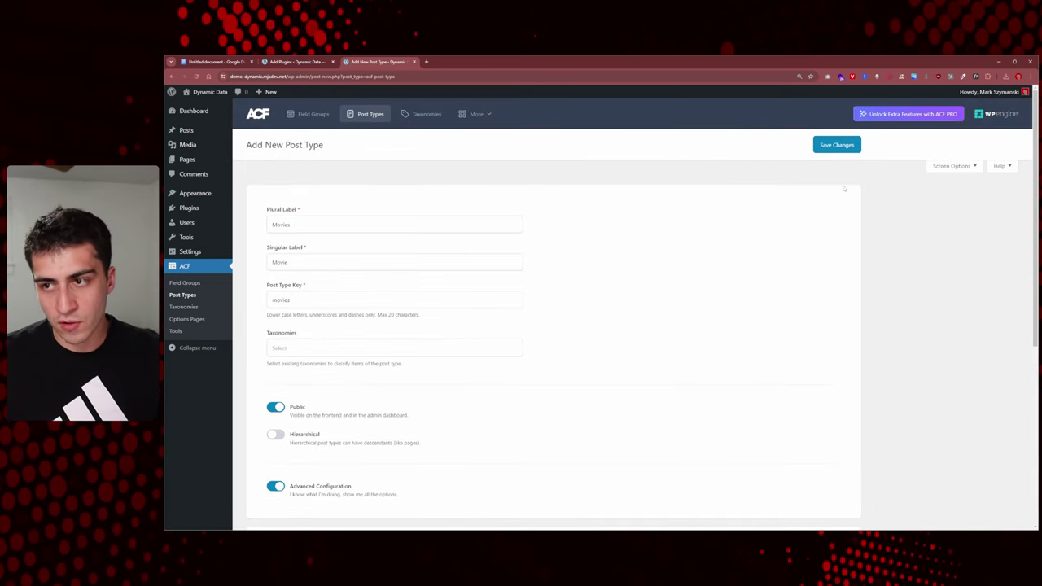
Save the new Movies post type and open the Dashicons reference linked from its Menu Icon visibility setting.
{"action": "left_click", "coordinate": [838, 147]}
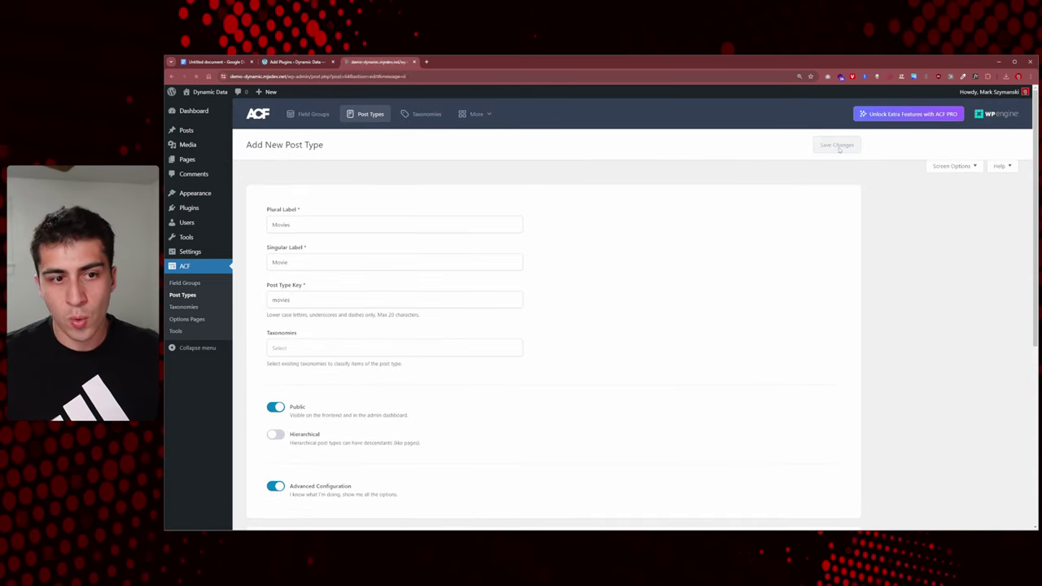
{"action": "mouse_move", "coordinate": [202, 192]}
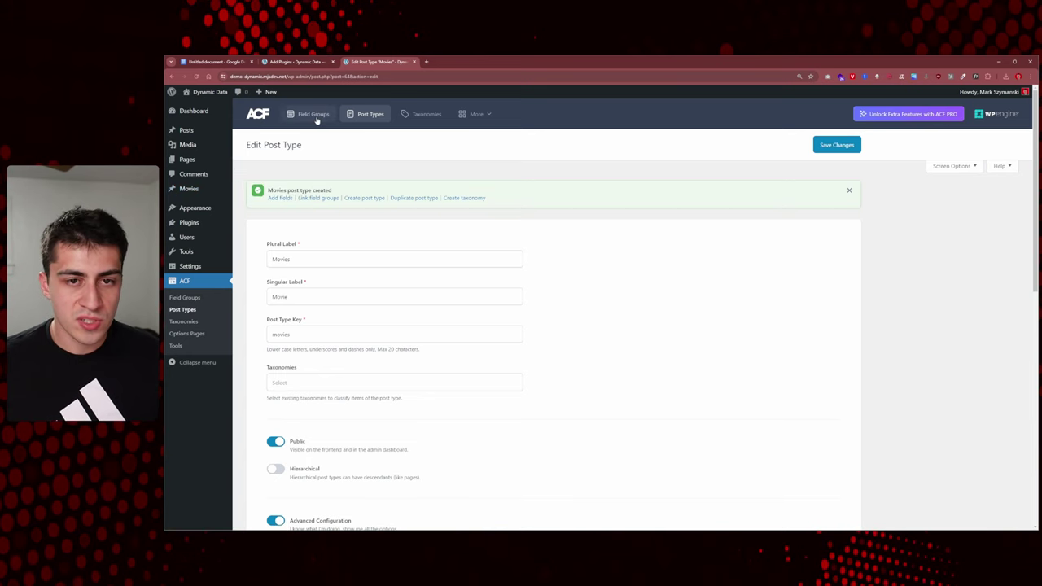
{"action": "scroll", "coordinate": [345, 185], "scroll_direction": "down", "scroll_amount": 5}
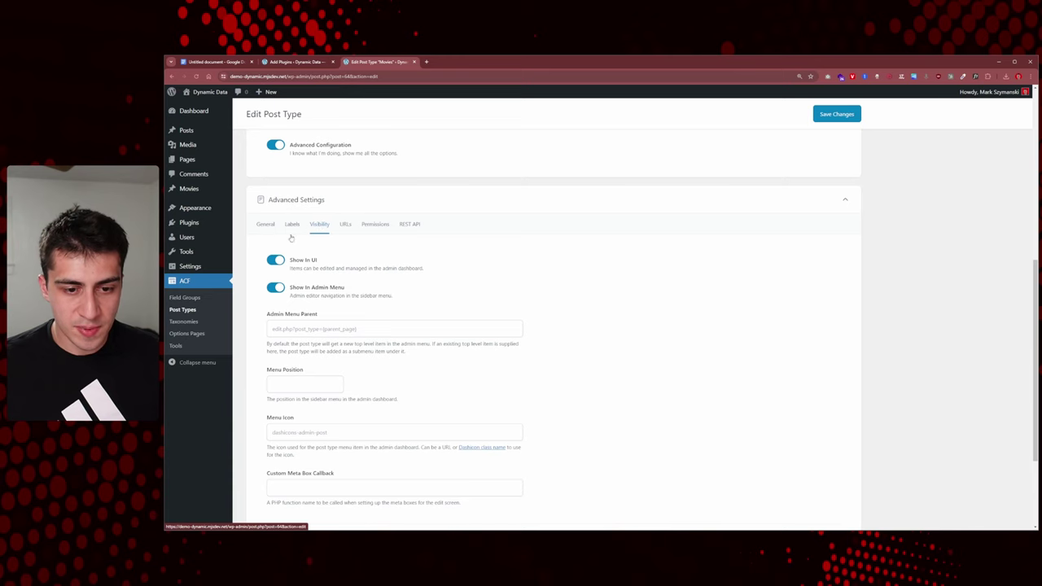
{"action": "scroll", "coordinate": [355, 344], "scroll_direction": "down", "scroll_amount": 1}
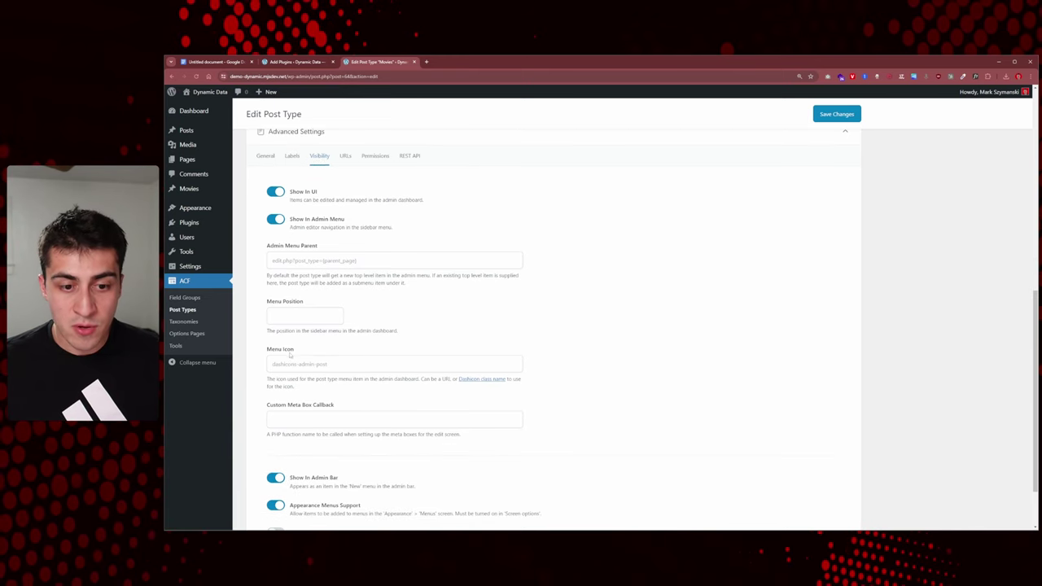
{"action": "left_click_drag", "start_coordinate": [289, 355], "coordinate": [267, 350]}
{"action": "mouse_move", "coordinate": [173, 192]}
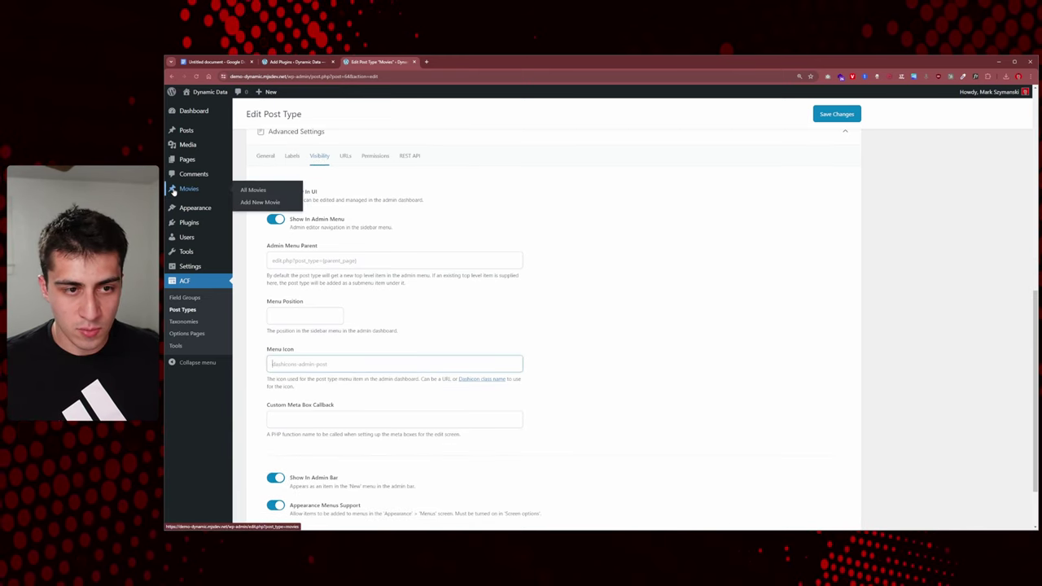
{"action": "left_click", "coordinate": [490, 383]}
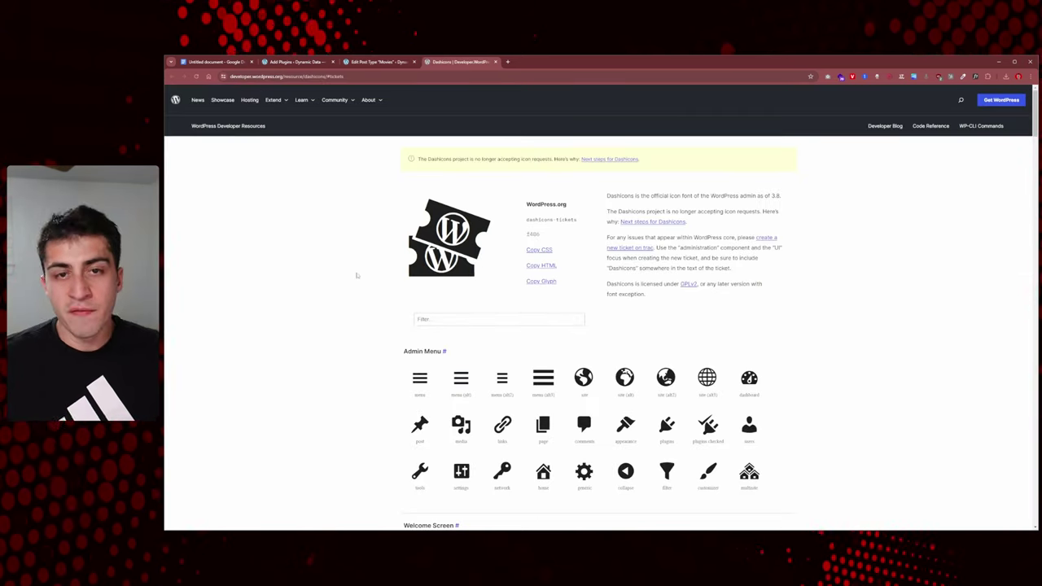
Choose the video icon from the Post Formats group and copy its class name, dashicons-format-video.
{"action": "scroll", "coordinate": [358, 272], "scroll_direction": "down", "scroll_amount": 6}
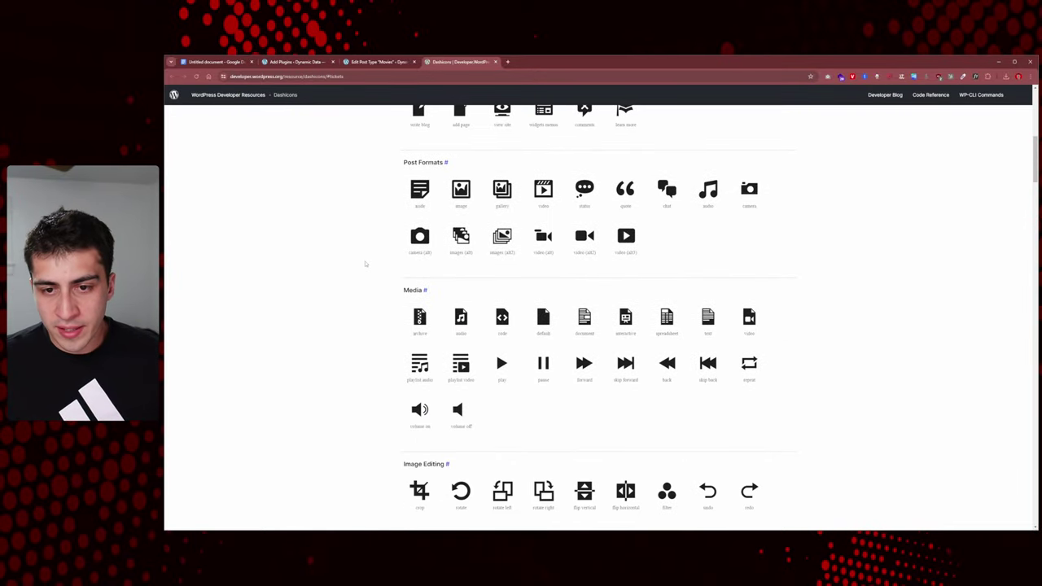
{"action": "scroll", "coordinate": [365, 263], "scroll_direction": "up", "scroll_amount": 1}
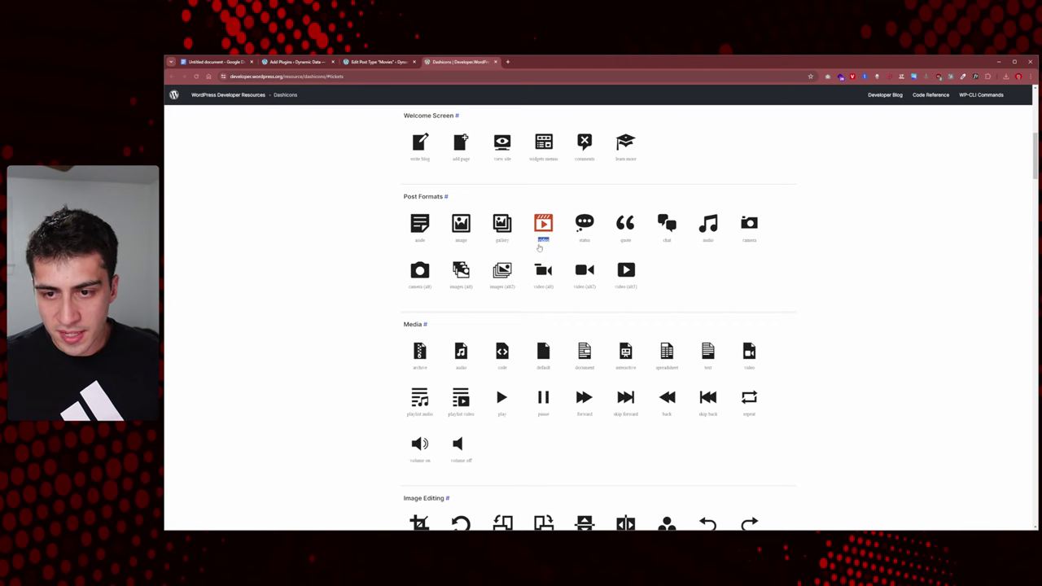
{"action": "left_click", "coordinate": [539, 243]}
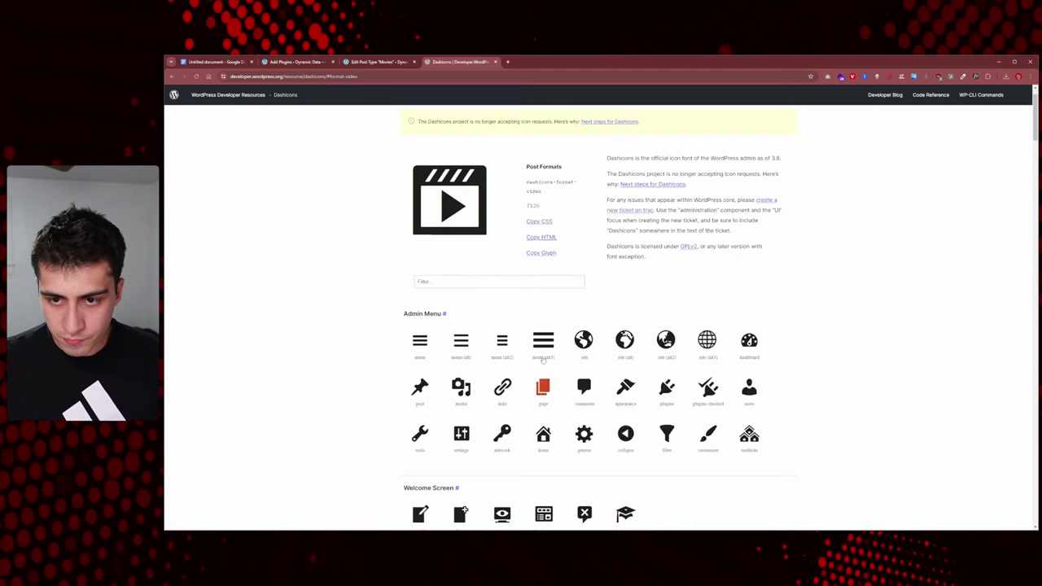
{"action": "triple_click", "coordinate": [547, 191]}
{"action": "key", "text": "ctrl+c"}
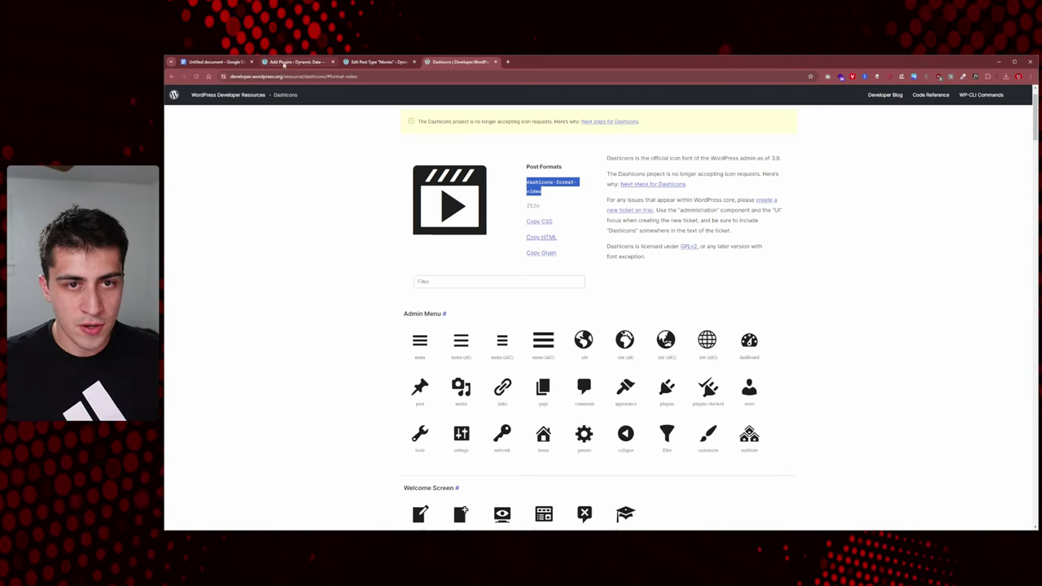
Set the Movies post type's Menu Icon to dashicons-format-video and save the post type.
{"action": "left_click", "coordinate": [375, 62]}
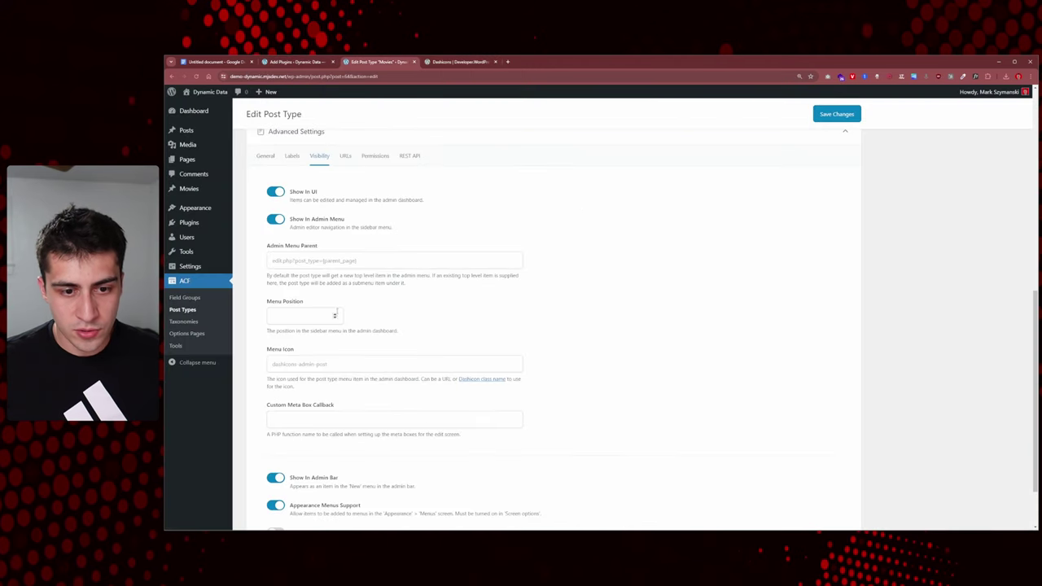
{"action": "left_click", "coordinate": [330, 363]}
{"action": "key", "text": "ctrl+v"}
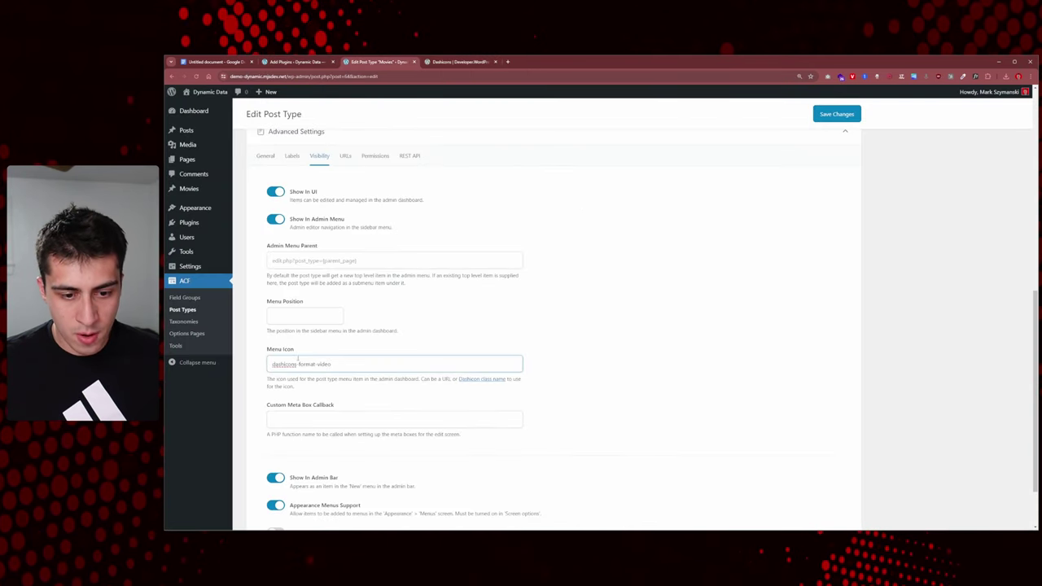
{"action": "left_click", "coordinate": [837, 114]}
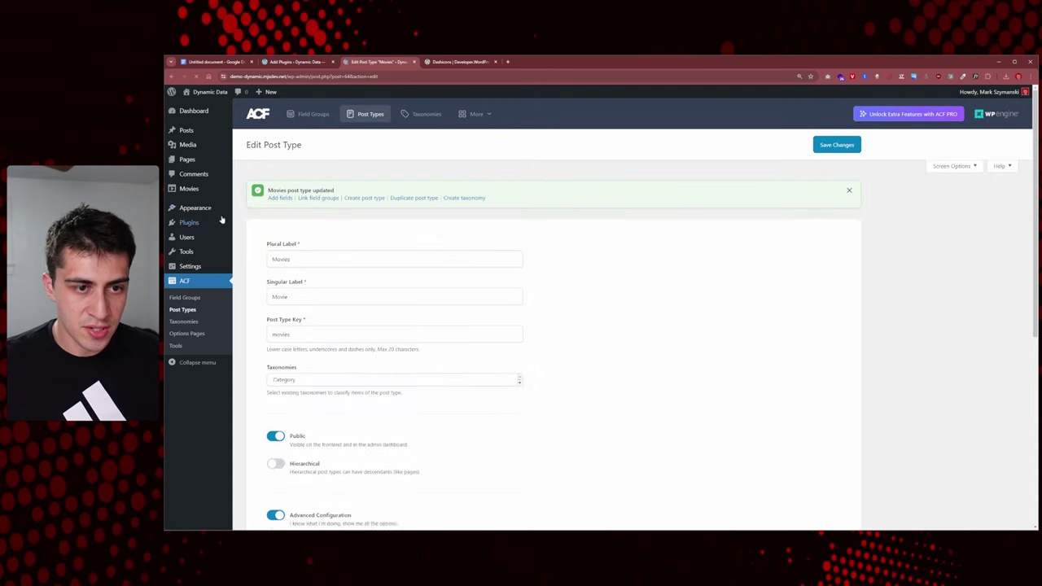
{"action": "mouse_move", "coordinate": [174, 192]}
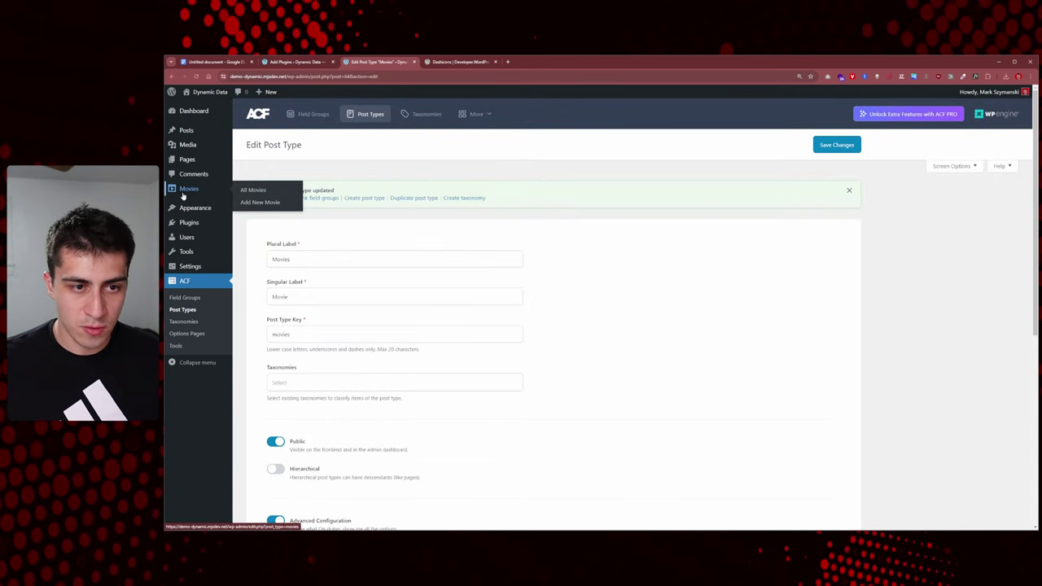
{"action": "mouse_move", "coordinate": [231, 202]}
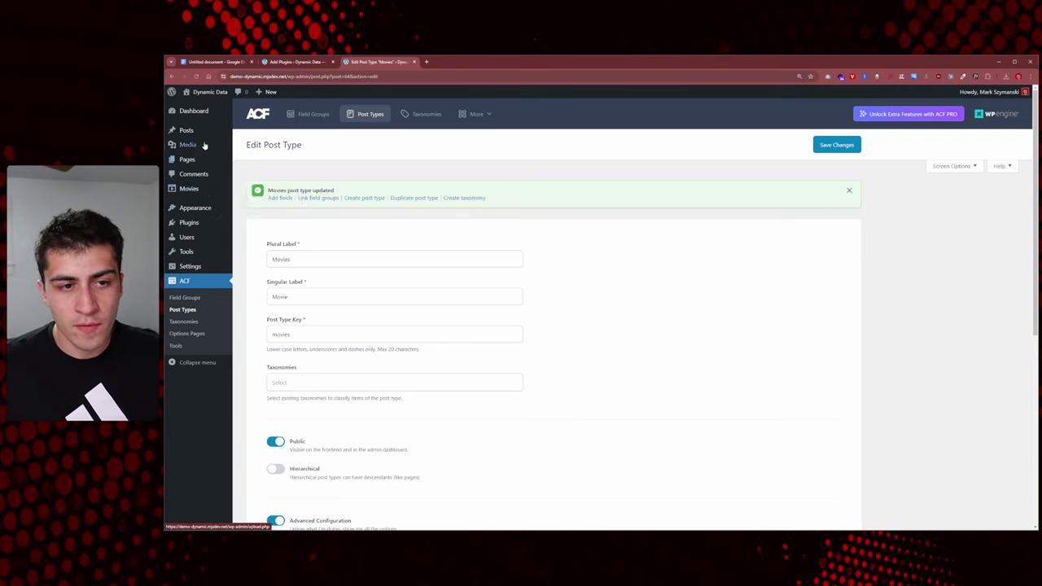
Add a new movie titled Inception to the Movies post type and publish it.
{"action": "left_click", "coordinate": [188, 190]}
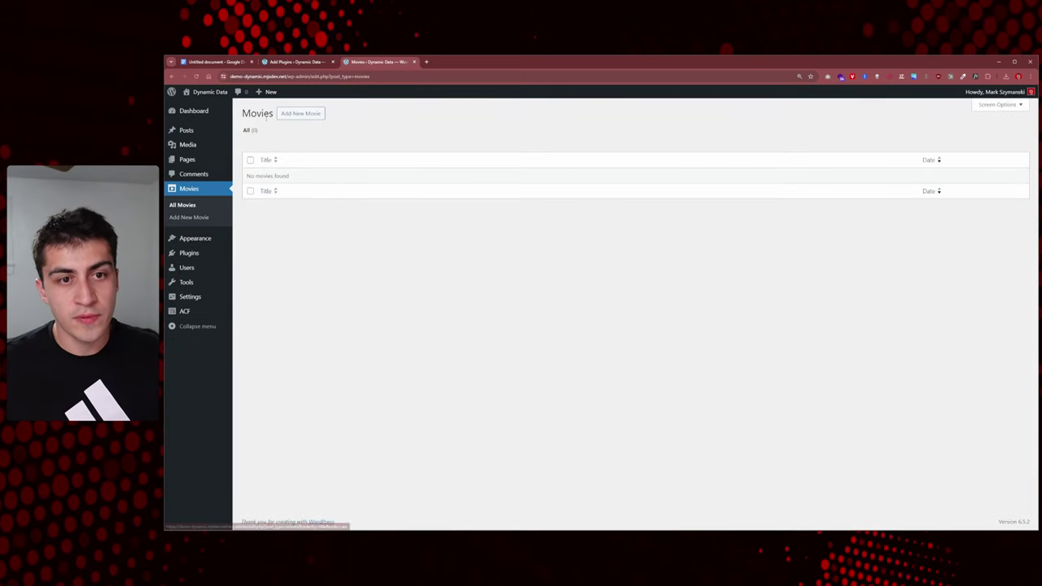
{"action": "left_click", "coordinate": [300, 114]}
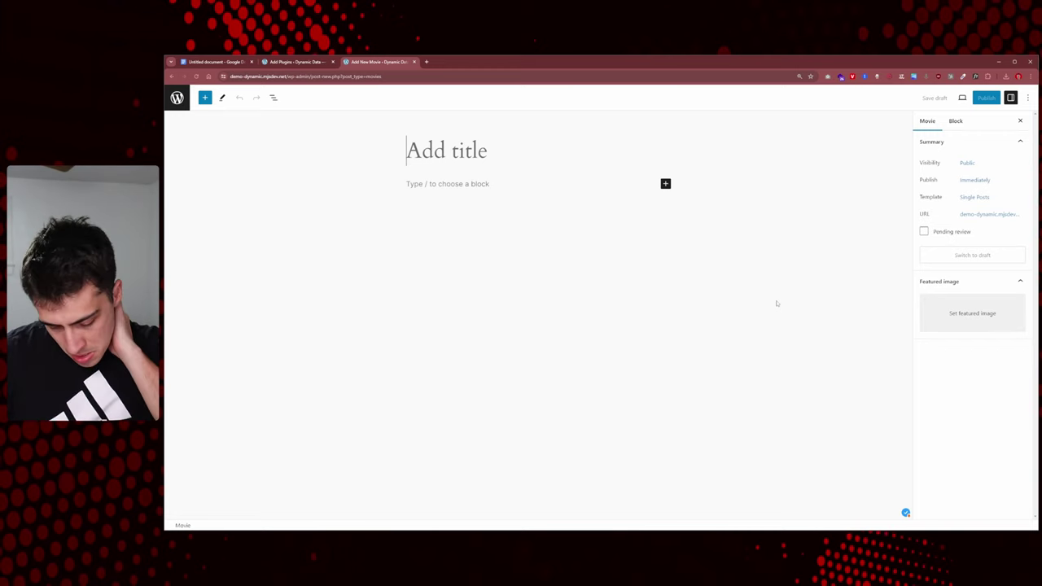
{"action": "type", "text": "Incepti"}
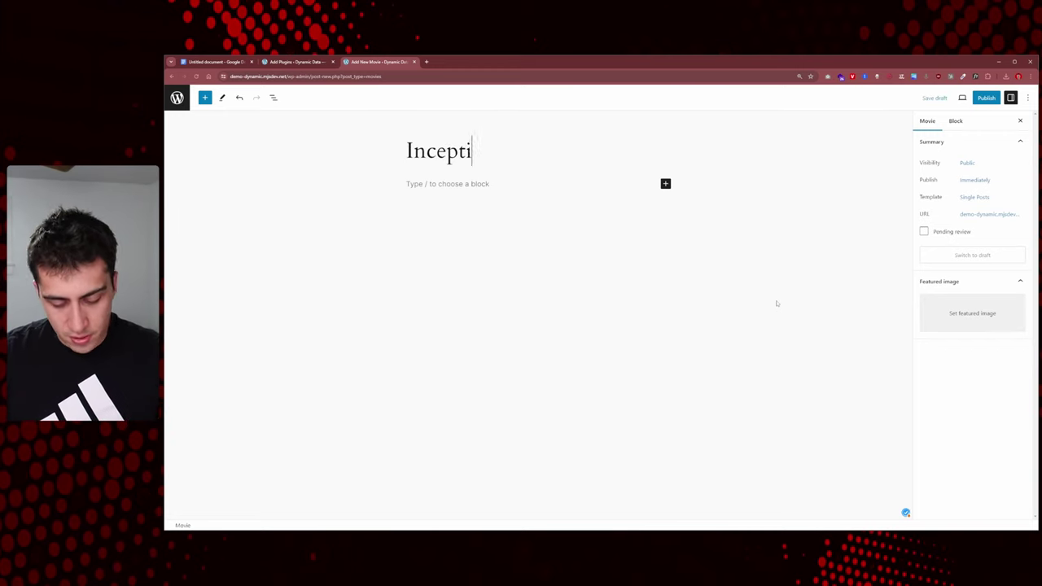
{"action": "type", "text": "on"}
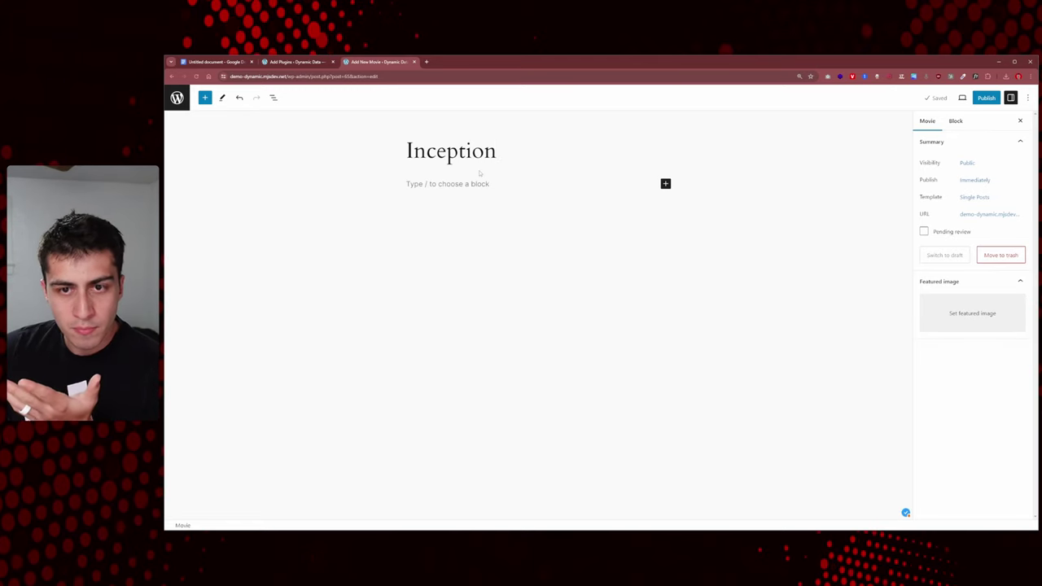
{"action": "left_click", "coordinate": [983, 98]}
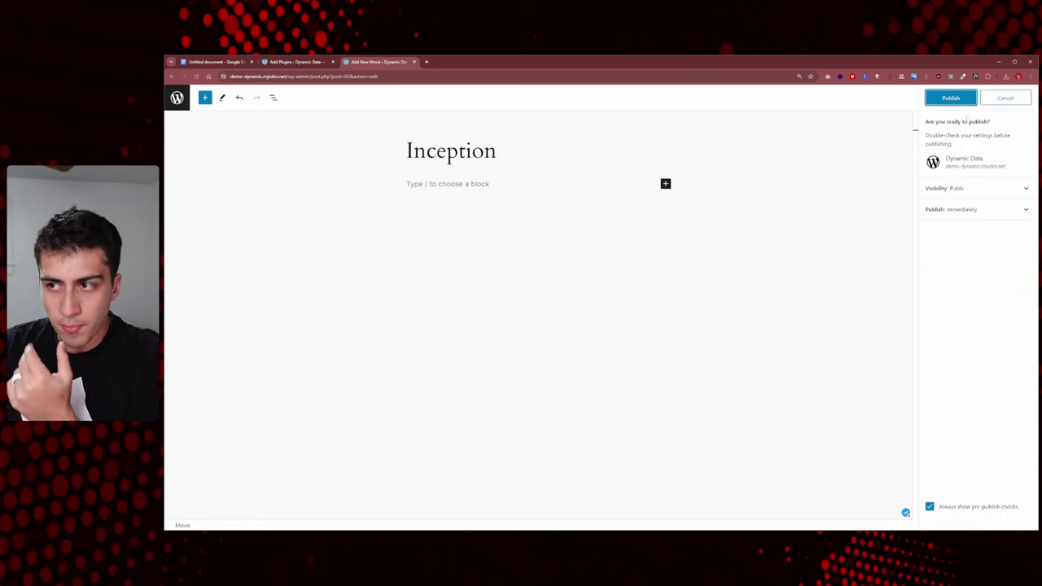
{"action": "left_click", "coordinate": [962, 97]}
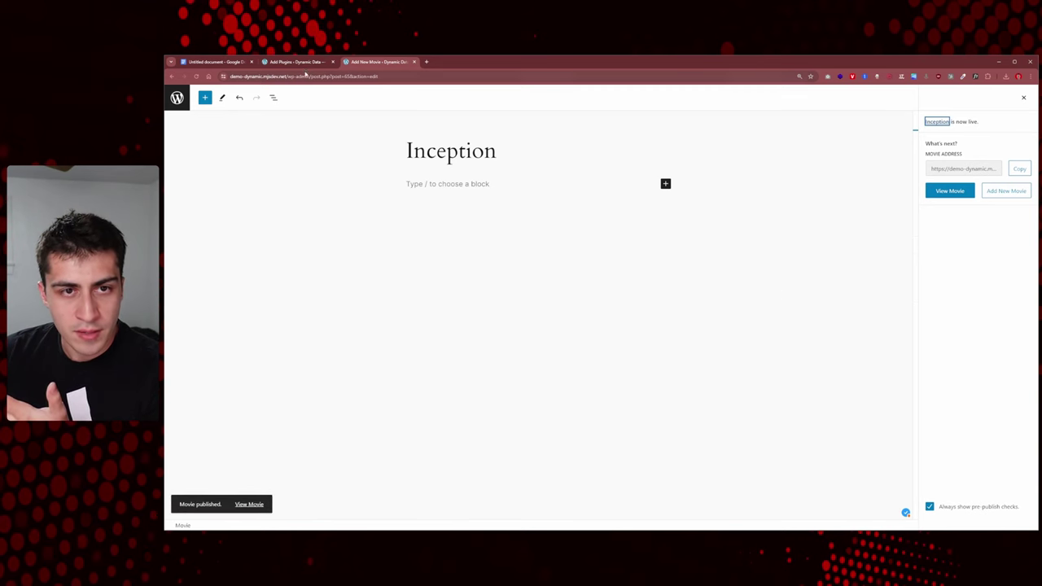
Reload the WordPress admin page open on Add Plugins and open the list of all Movies there.
{"action": "left_click", "coordinate": [299, 62]}
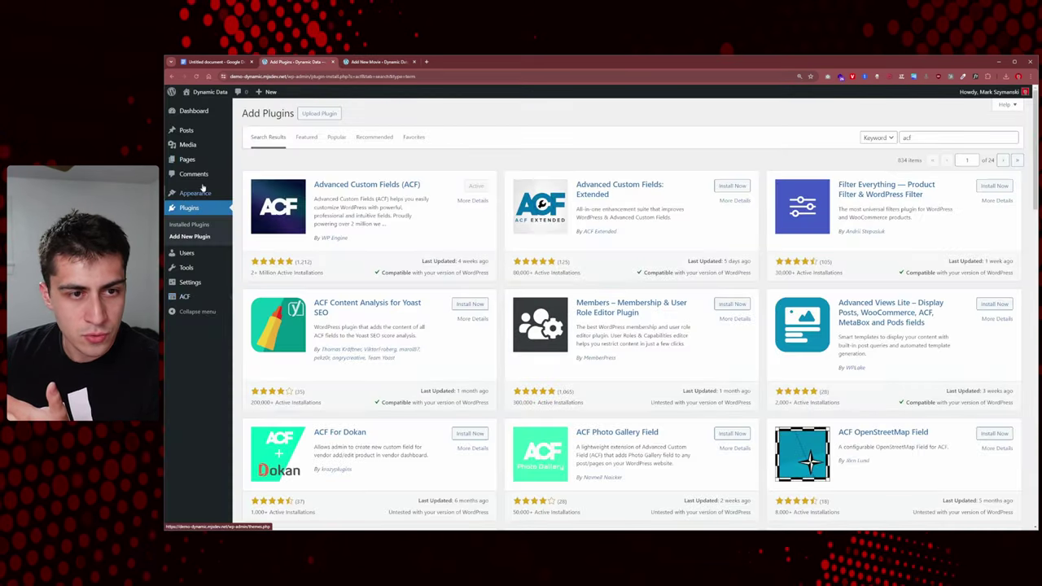
{"action": "right_click", "coordinate": [231, 140]}
{"action": "left_click", "coordinate": [242, 166]}
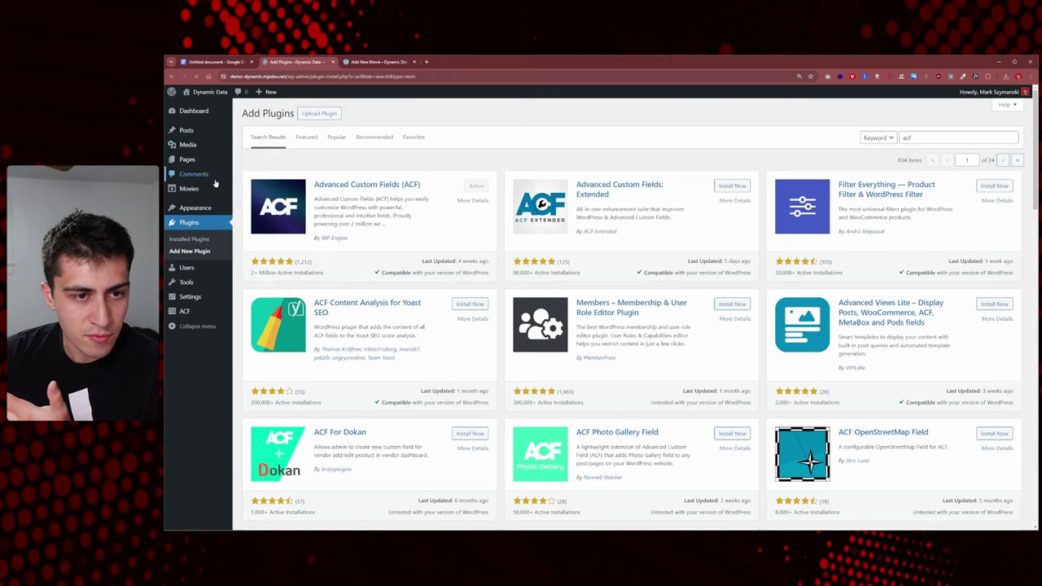
{"action": "left_click", "coordinate": [199, 189]}
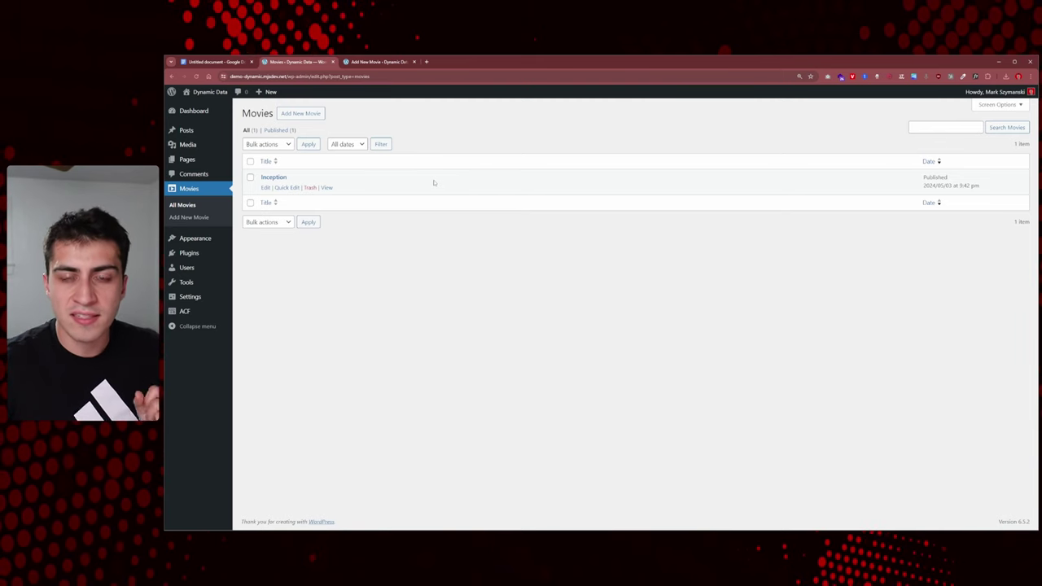
Check off Custom Post Type (CPT) in the Google Docs checklist and return to the WordPress Movies list.
{"action": "left_click", "coordinate": [210, 62]}
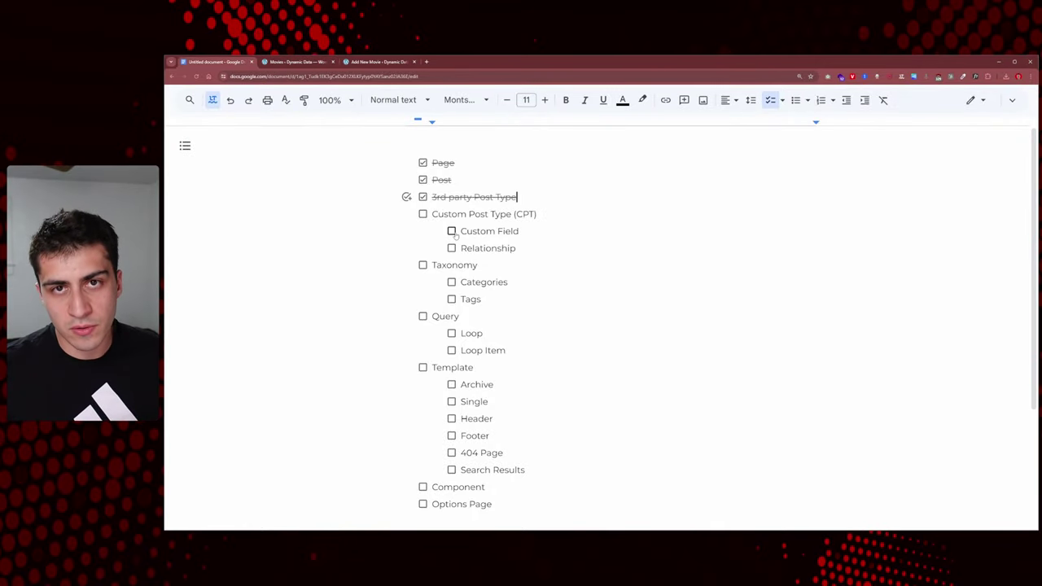
{"action": "left_click", "coordinate": [422, 214]}
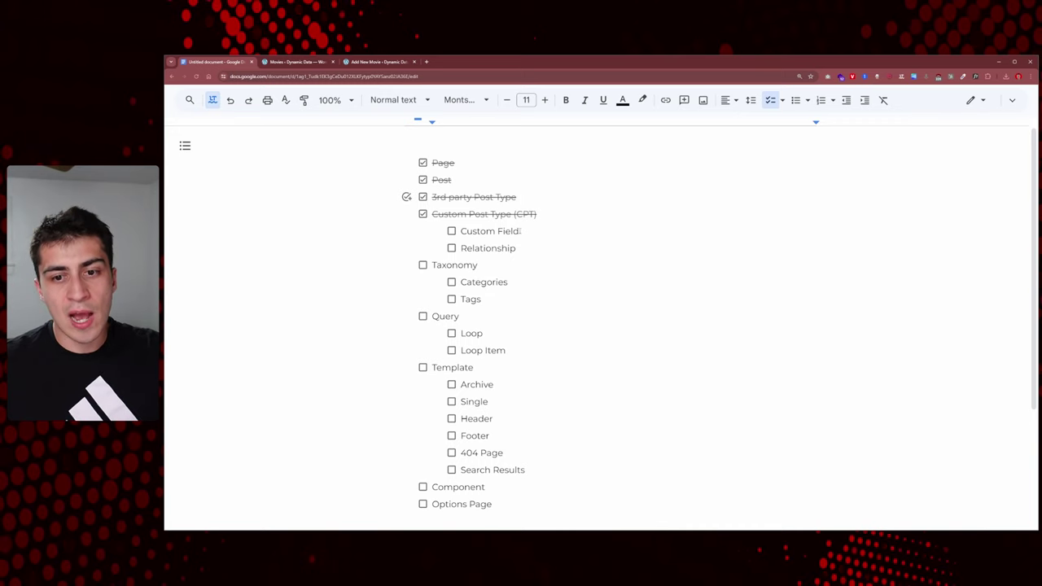
{"action": "left_click", "coordinate": [305, 63]}
{"action": "mouse_move", "coordinate": [282, 175]}
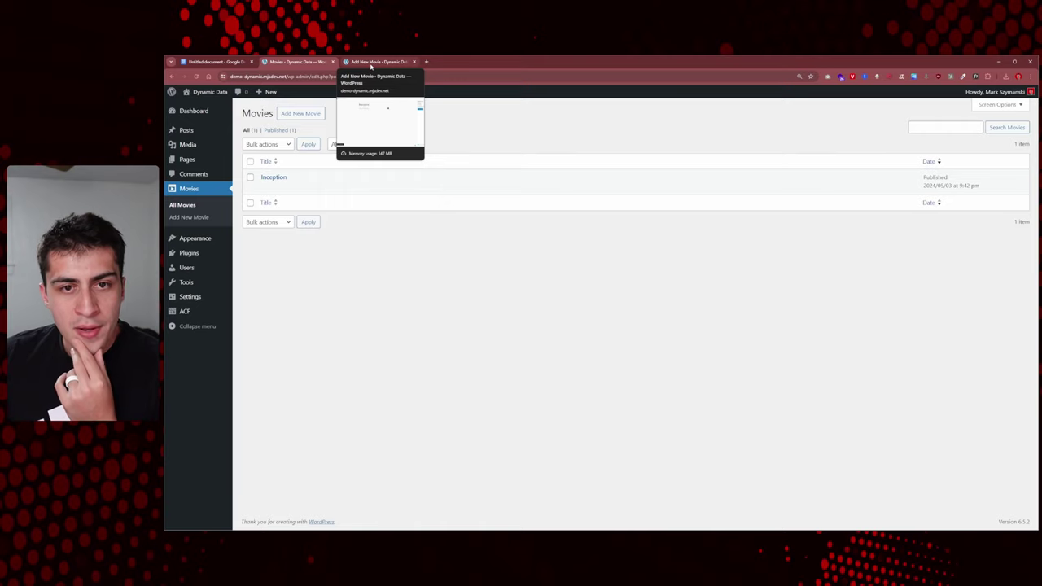
Examine the Inception movie's title and empty content block in the post editor.
{"action": "left_click", "coordinate": [370, 67]}
{"action": "double_click", "coordinate": [388, 150]}
{"action": "left_click", "coordinate": [388, 150]}
{"action": "double_click", "coordinate": [387, 151]}
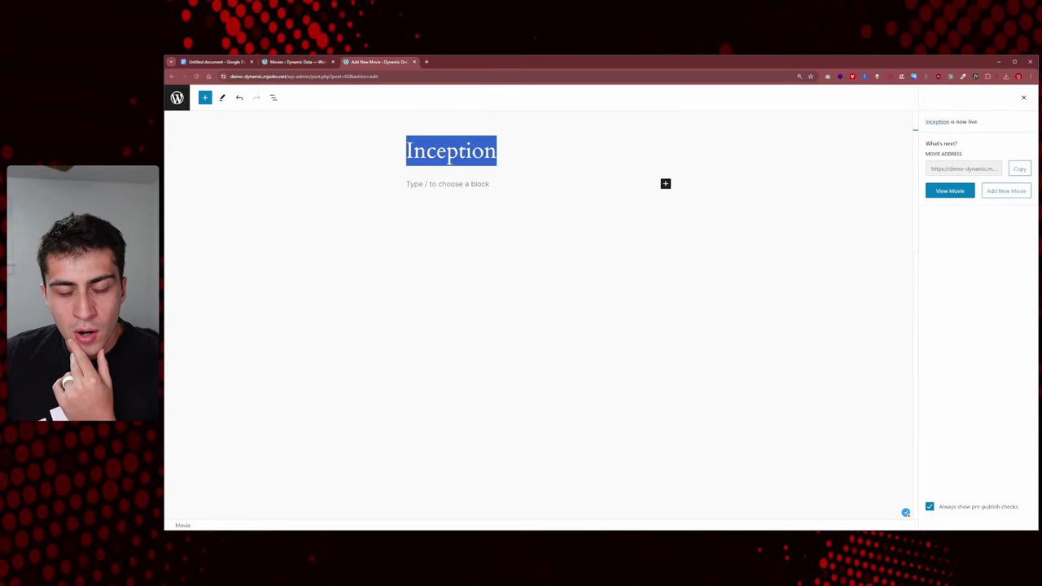
{"action": "left_click", "coordinate": [460, 186]}
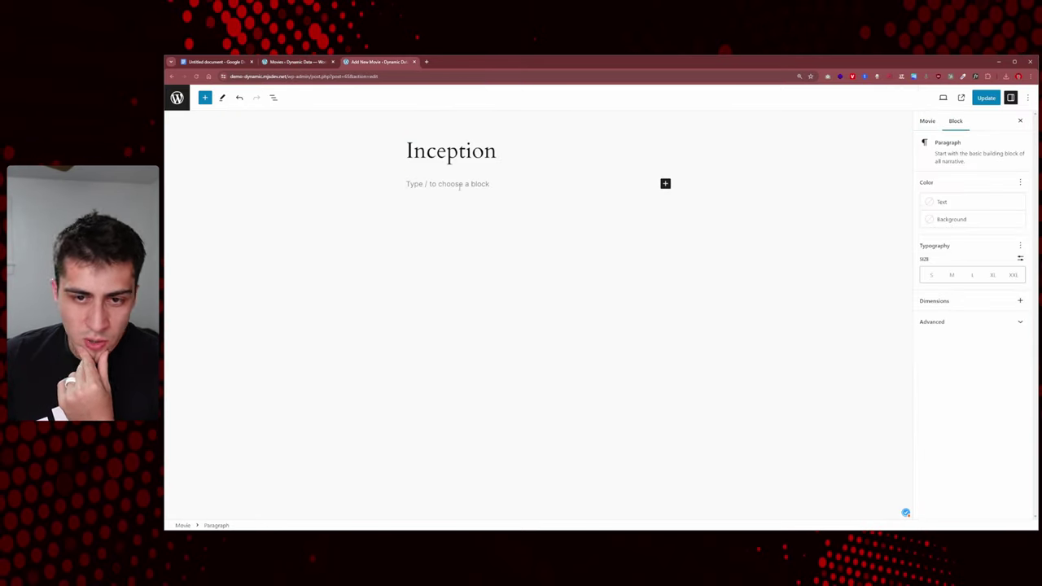
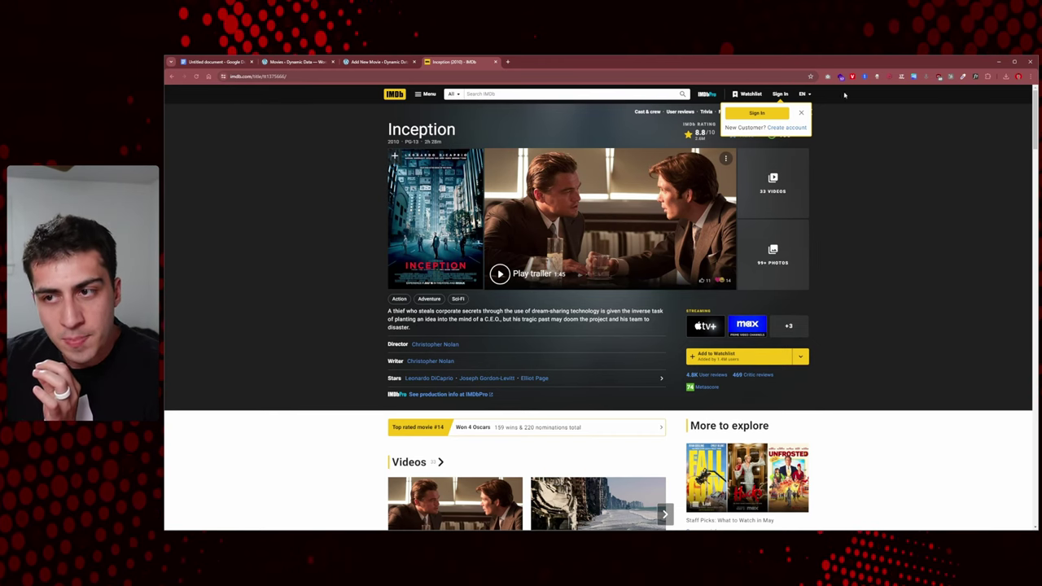
Dismiss the sign-in prompt on IMDb's Inception page and examine the movie's title and details.
{"action": "left_click", "coordinate": [801, 112]}
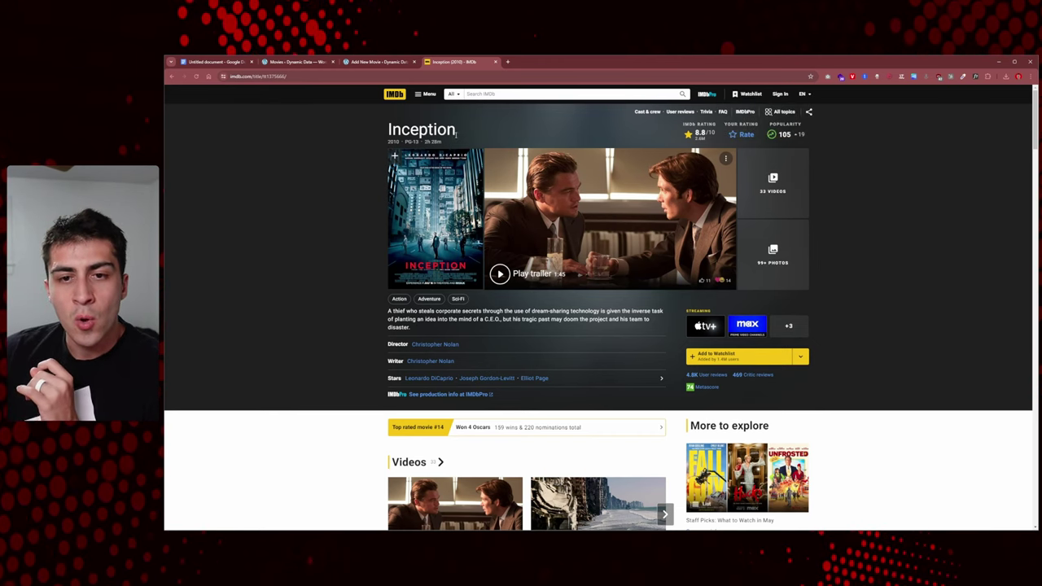
{"action": "left_click_drag", "start_coordinate": [457, 134], "coordinate": [388, 130]}
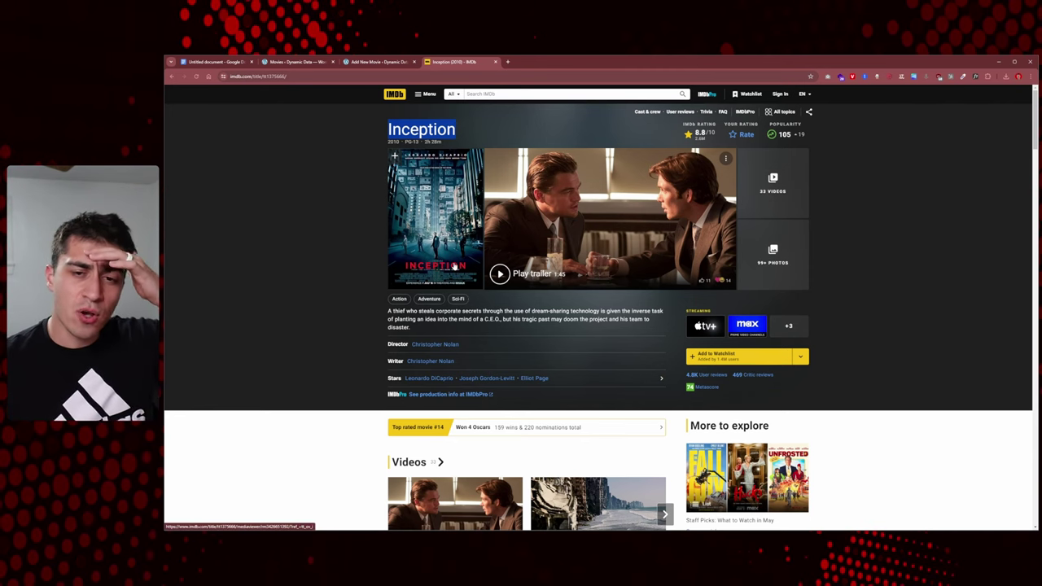
{"action": "left_click", "coordinate": [346, 192]}
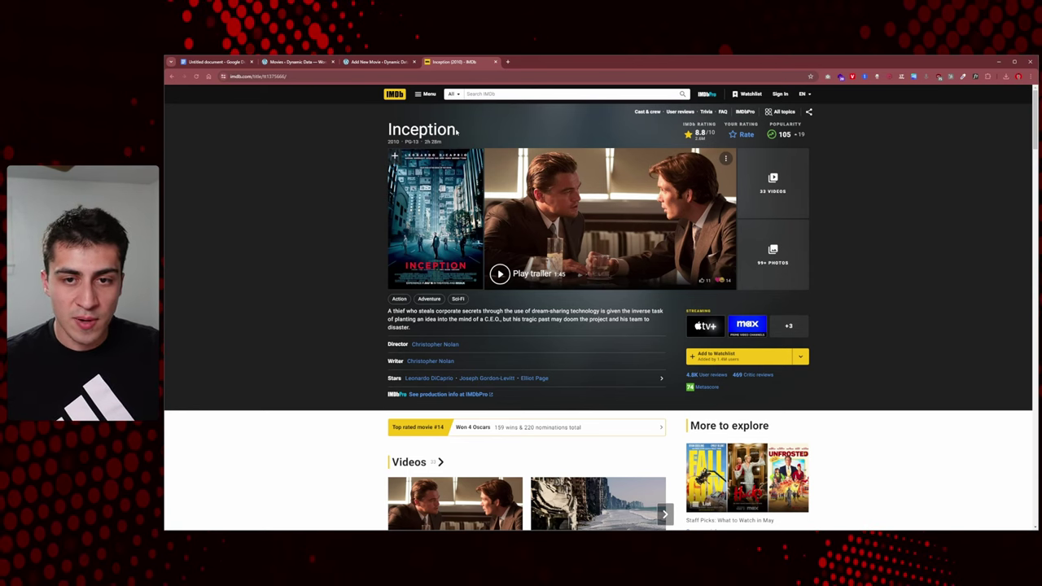
{"action": "left_click_drag", "start_coordinate": [457, 131], "coordinate": [387, 131]}
{"action": "left_click", "coordinate": [387, 131]}
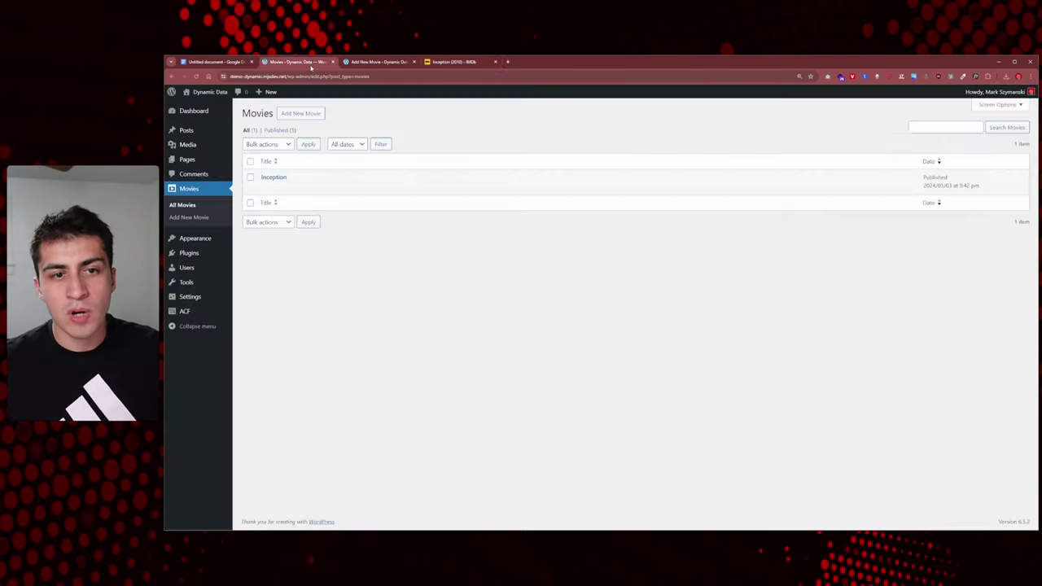
Return to the WordPress admin and start a new ACF field group.
{"action": "left_click", "coordinate": [297, 62]}
{"action": "mouse_move", "coordinate": [206, 318]}
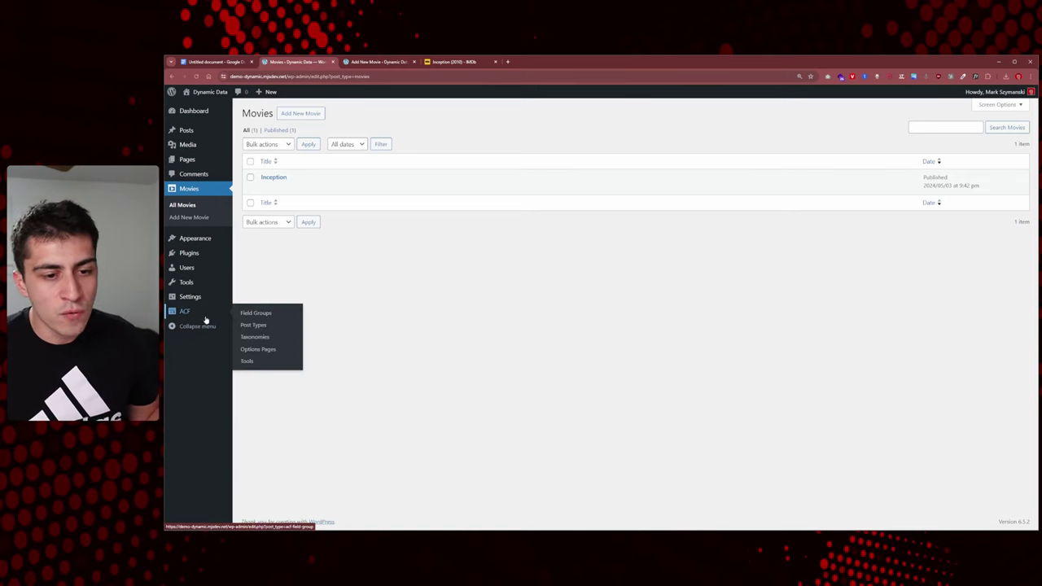
{"action": "left_click", "coordinate": [255, 314]}
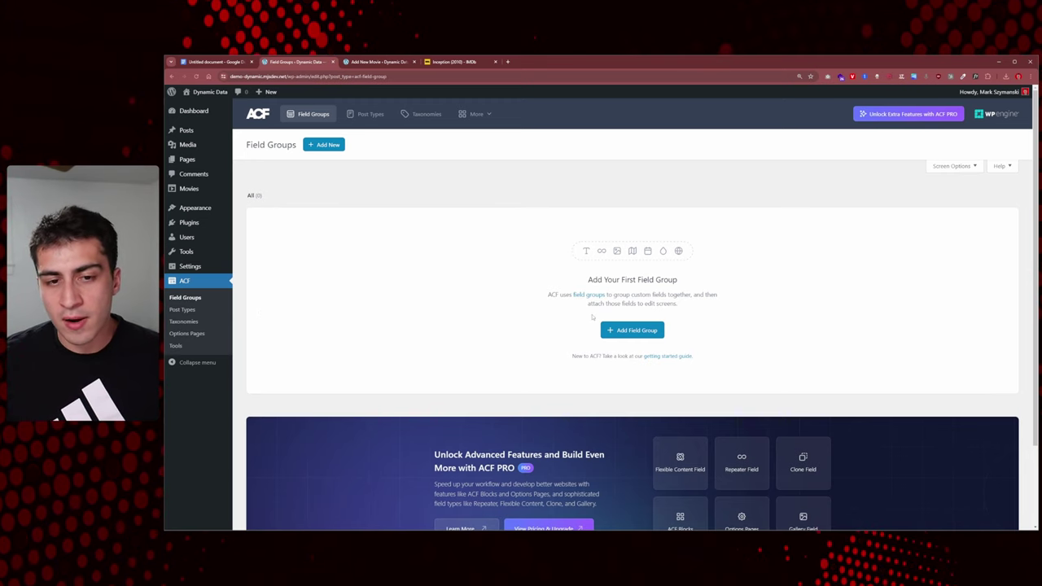
{"action": "left_click", "coordinate": [625, 329]}
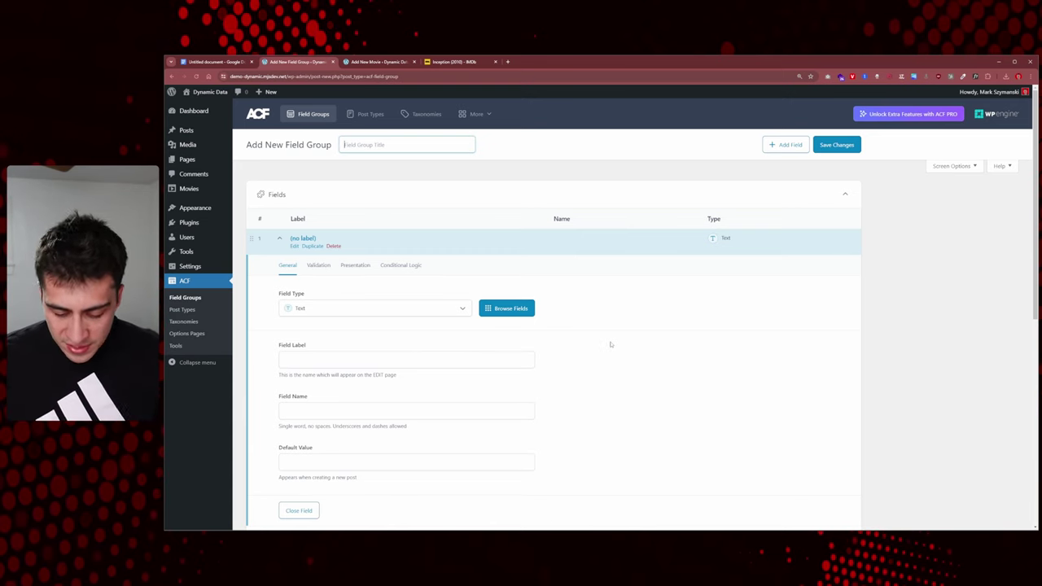
Title the new field group Movies Field Group.
{"action": "type", "text": "Mo"}
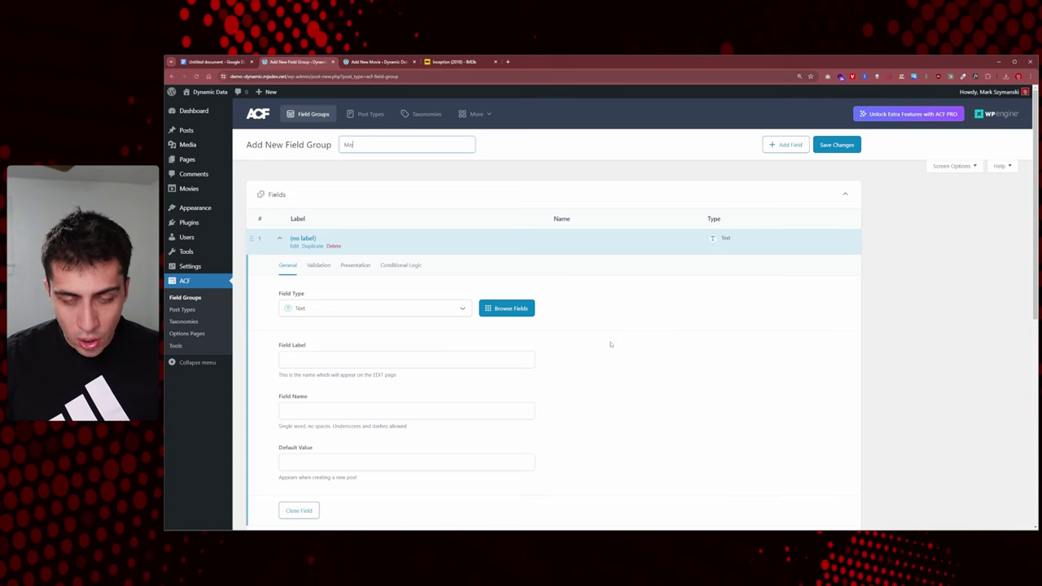
{"action": "type", "text": "vies"}
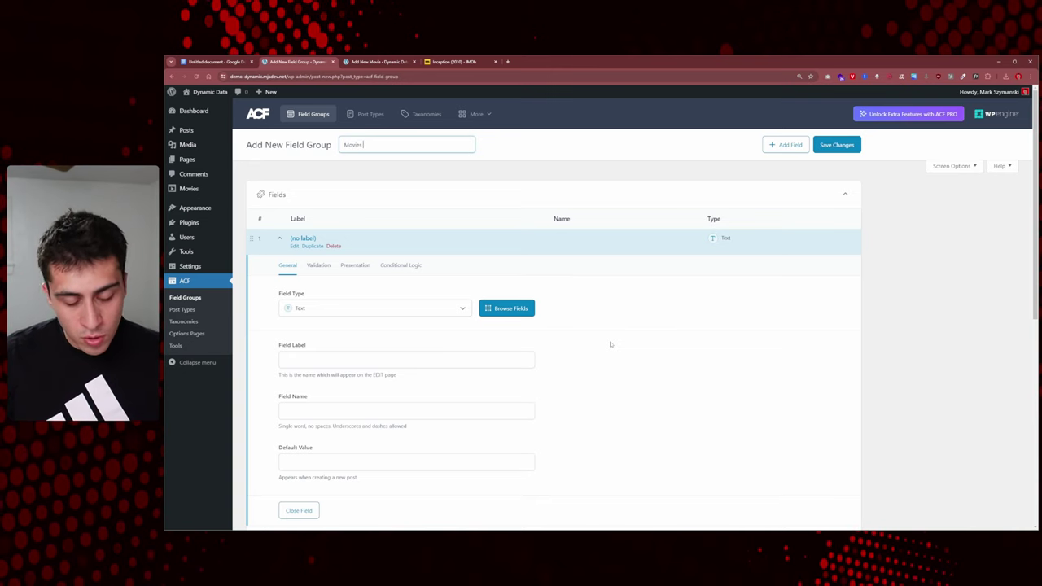
{"action": "type", "text": " Field Gro"}
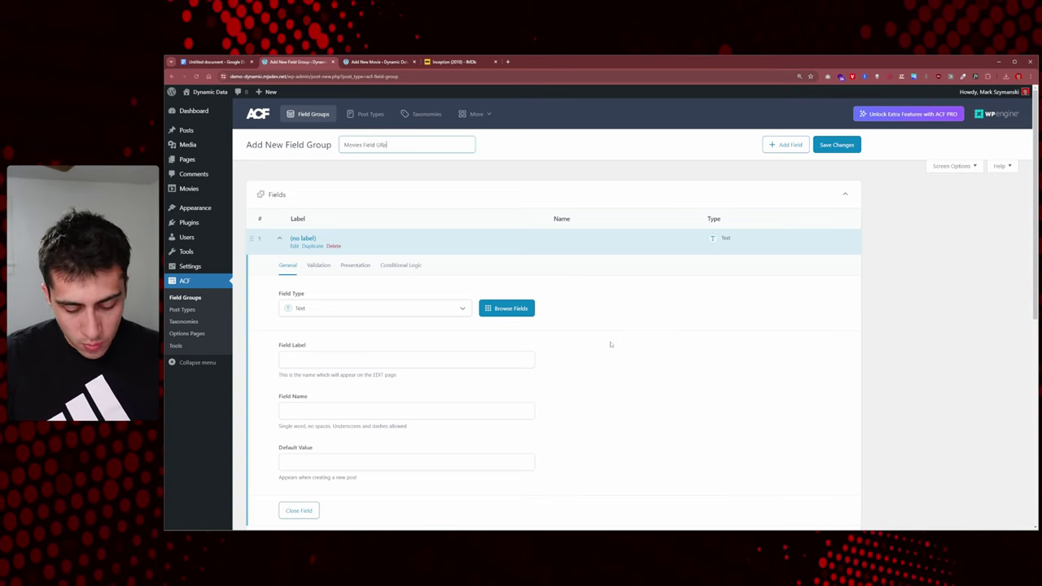
{"action": "type", "text": "up"}
{"action": "key", "text": "Left"}
{"action": "key", "text": "Left"}
{"action": "key", "text": "Left"}
{"action": "key", "text": "BackSpace"}
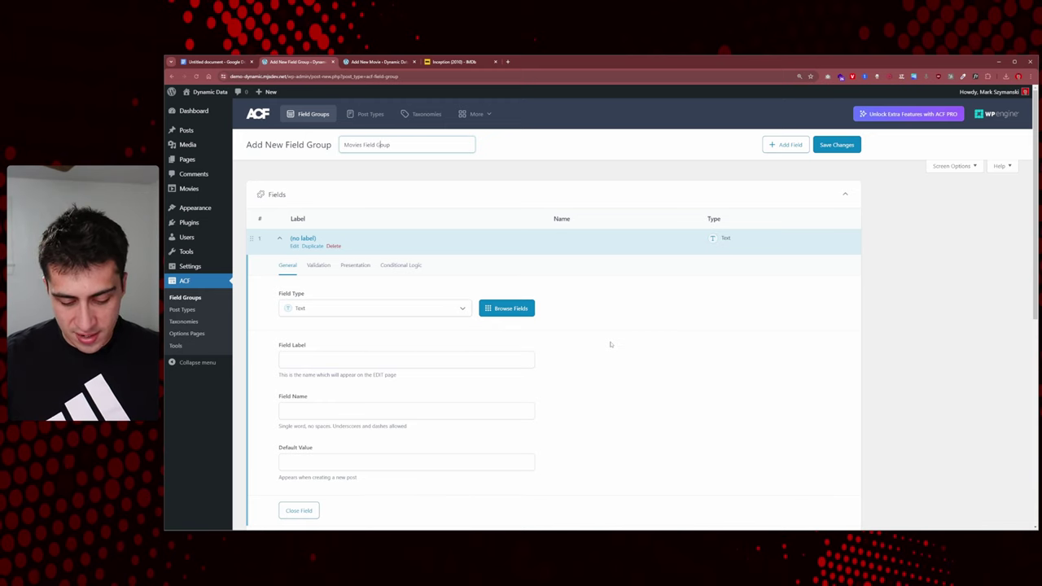
{"action": "type", "text": "r"}
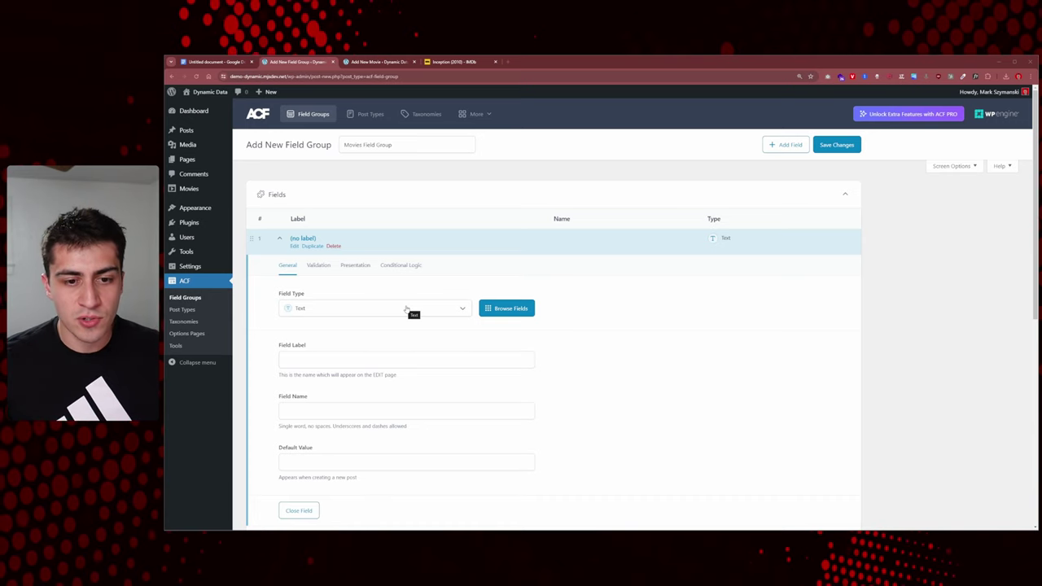
Look through the available field types and set the first field's type to Date Picker.
{"action": "scroll", "coordinate": [411, 310], "scroll_direction": "down", "scroll_amount": 1}
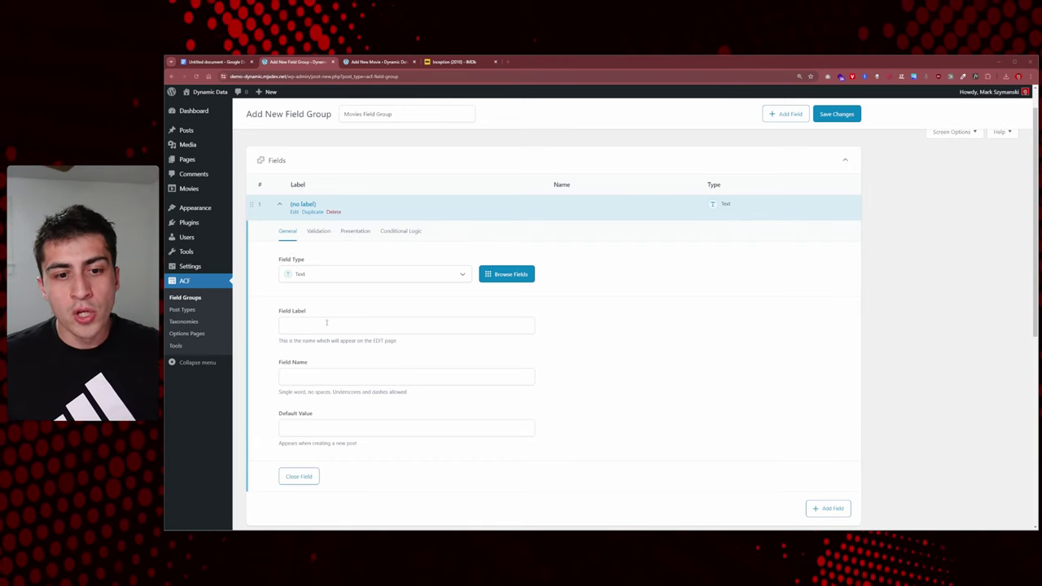
{"action": "left_click", "coordinate": [320, 275]}
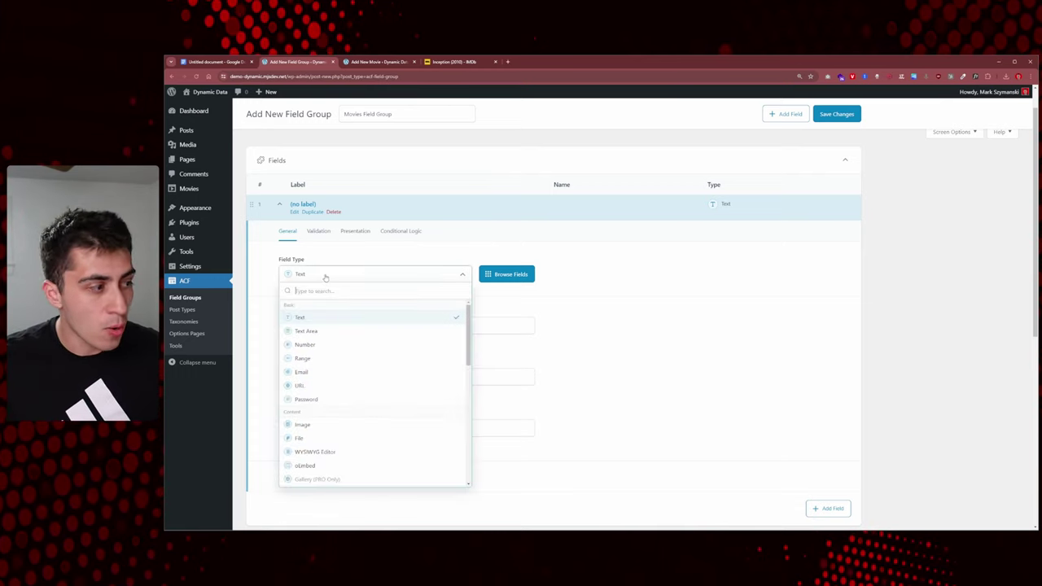
{"action": "scroll", "coordinate": [444, 296], "scroll_direction": "down", "scroll_amount": 2}
{"action": "scroll", "coordinate": [407, 296], "scroll_direction": "up", "scroll_amount": 1}
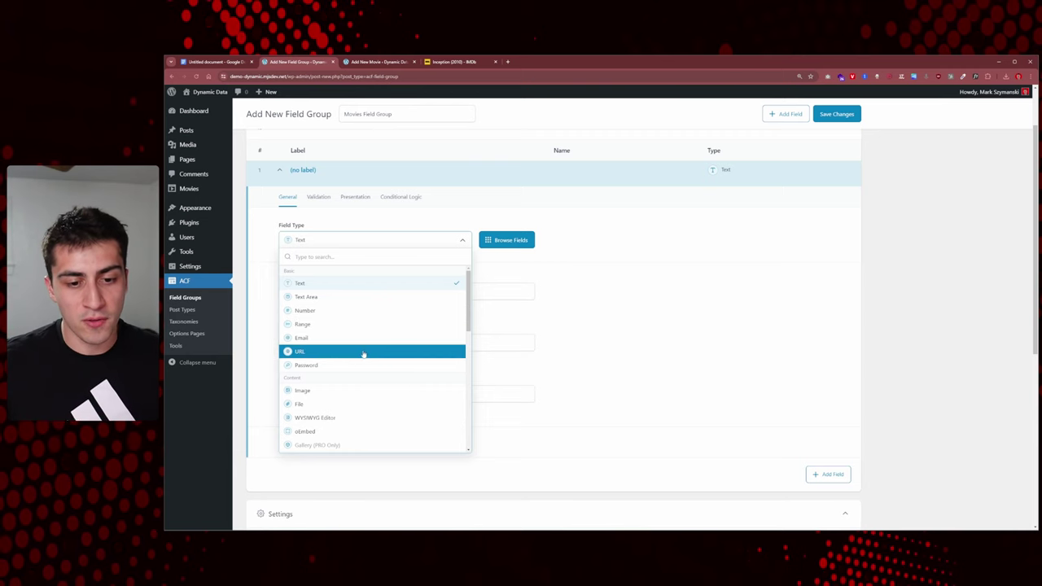
{"action": "scroll", "coordinate": [364, 351], "scroll_direction": "down", "scroll_amount": 8}
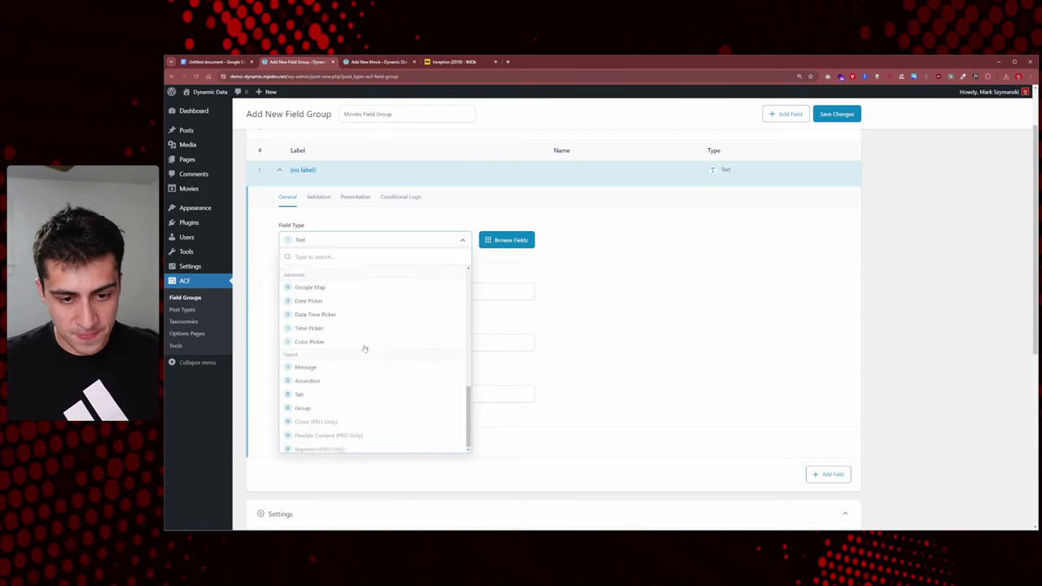
{"action": "scroll", "coordinate": [367, 347], "scroll_direction": "up", "scroll_amount": 8}
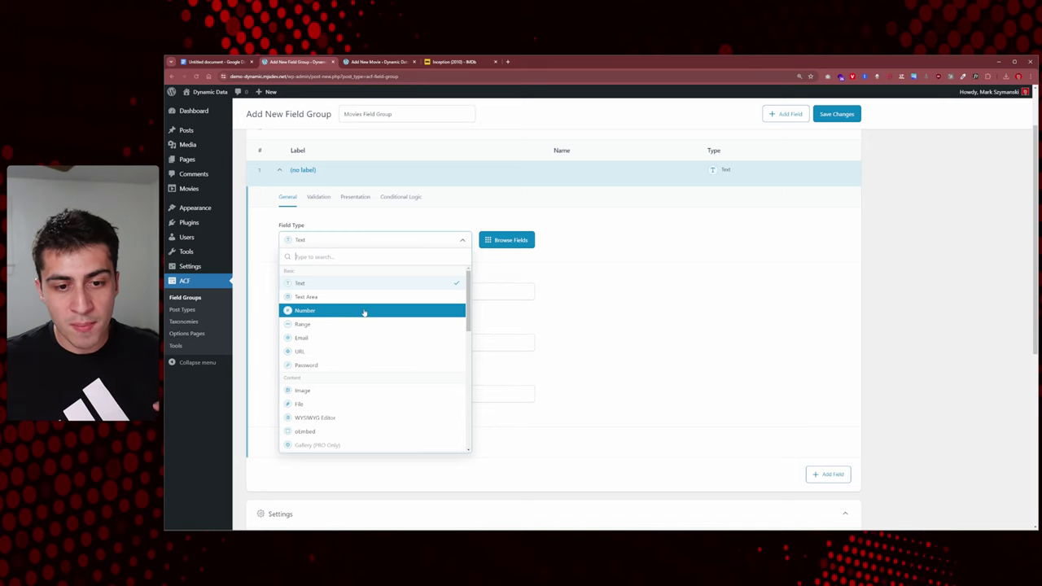
{"action": "scroll", "coordinate": [364, 312], "scroll_direction": "down", "scroll_amount": 3}
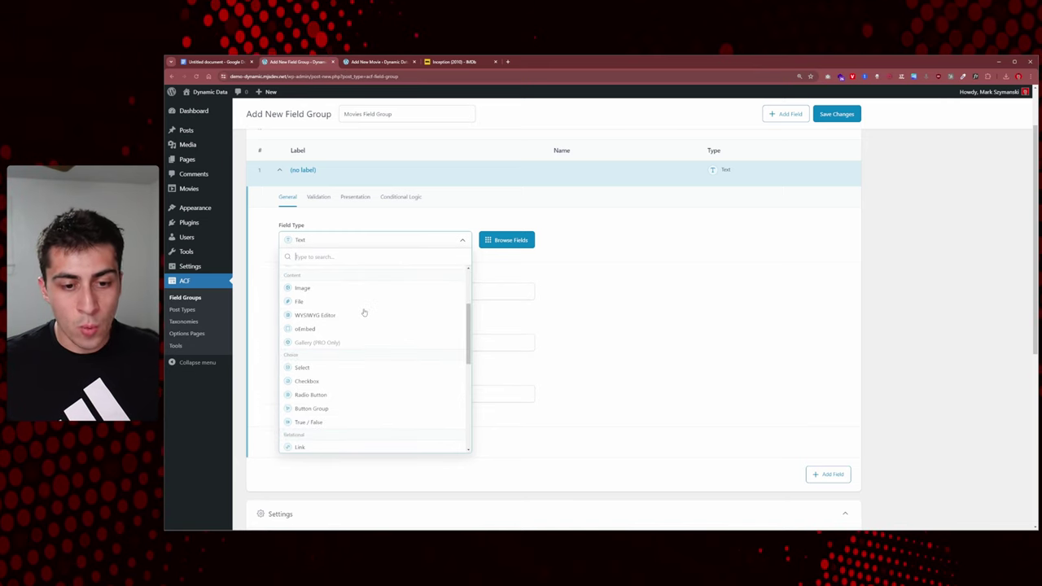
{"action": "scroll", "coordinate": [364, 313], "scroll_direction": "down", "scroll_amount": 4}
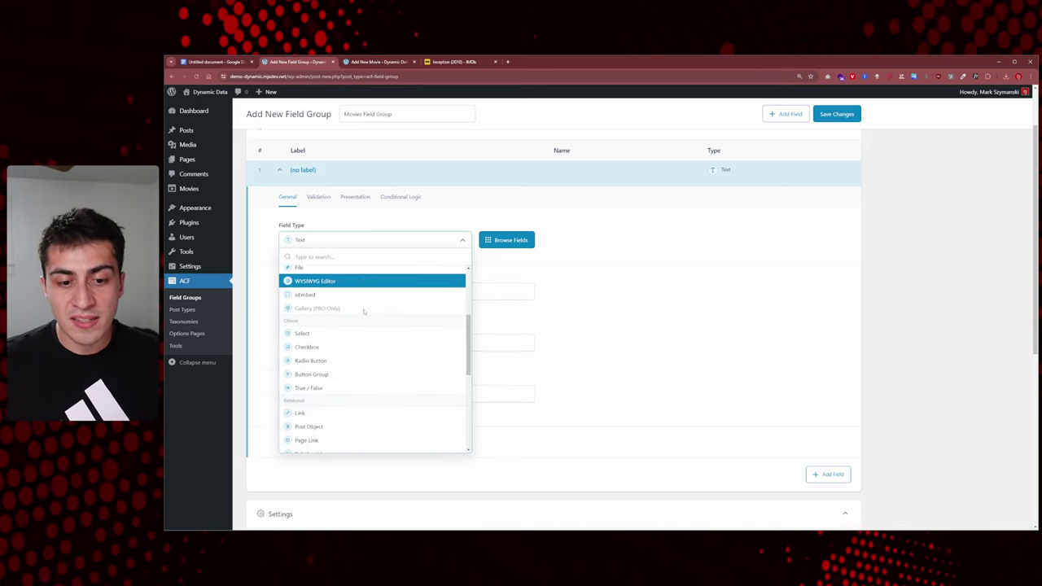
{"action": "scroll", "coordinate": [364, 312], "scroll_direction": "down", "scroll_amount": 3}
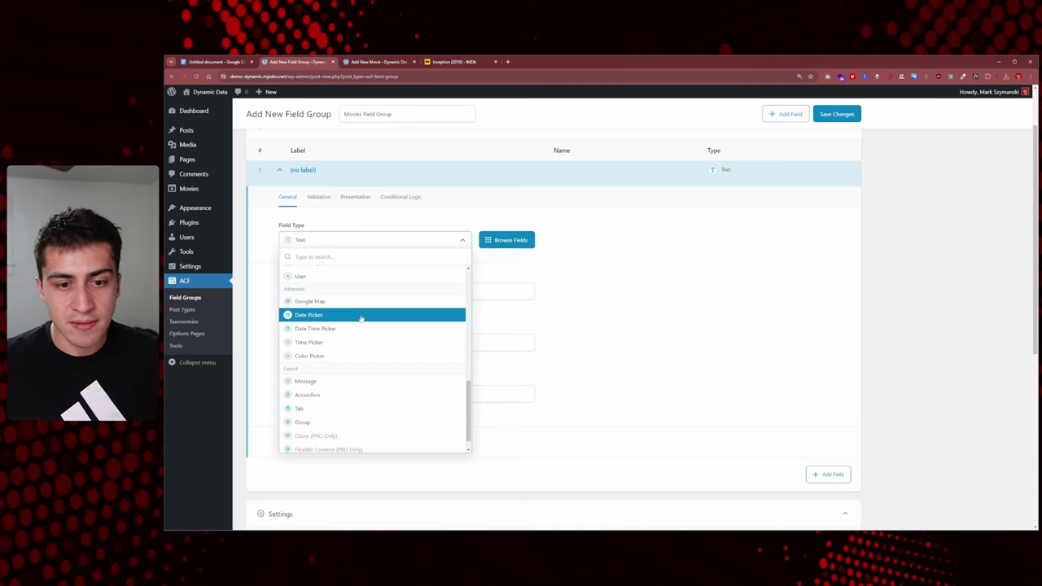
{"action": "left_click", "coordinate": [360, 316]}
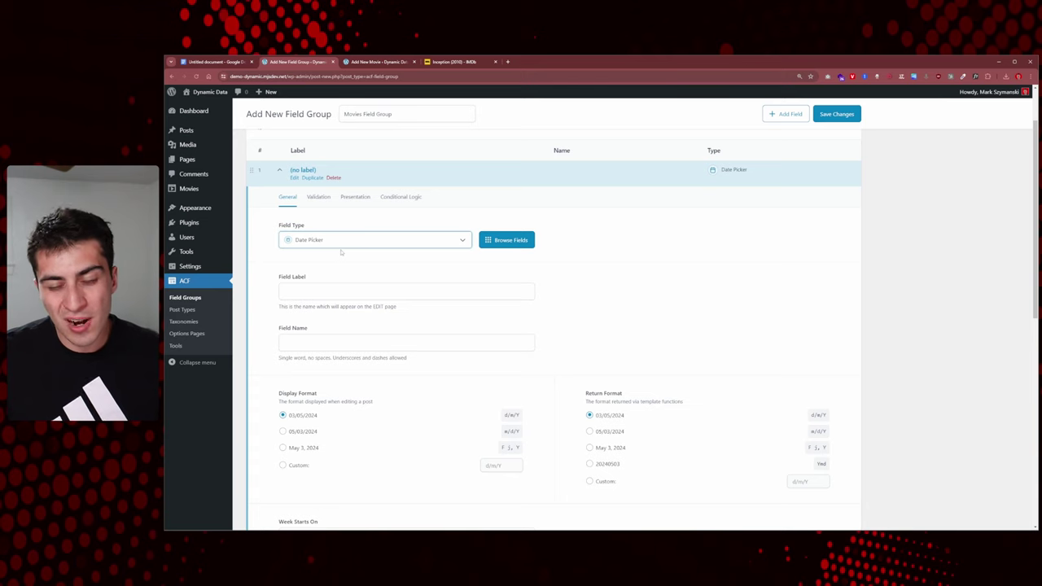
Label the date field Release Year with release_year as its field name, and check both entries.
{"action": "left_click", "coordinate": [324, 290]}
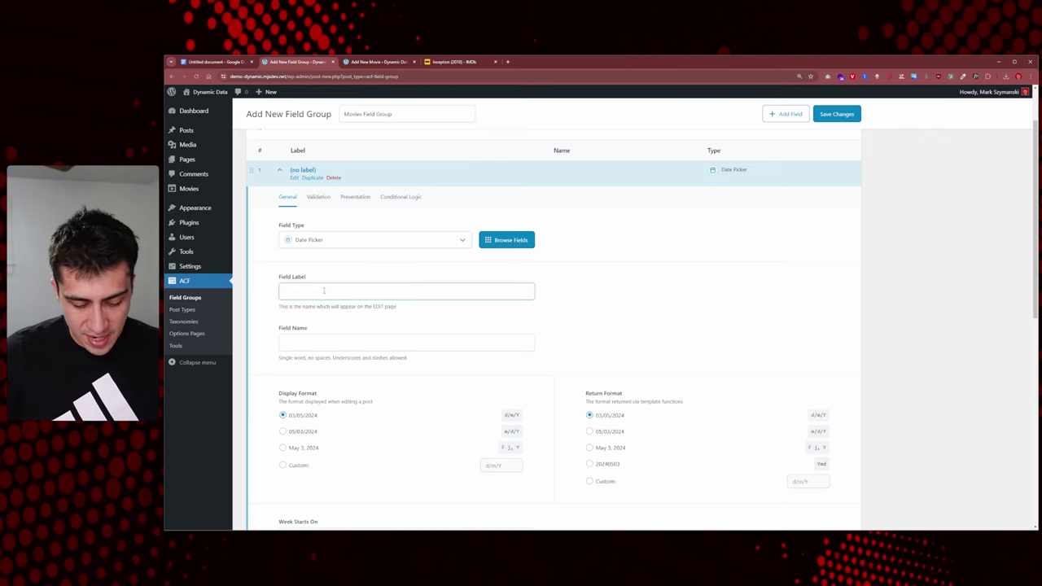
{"action": "type", "text": "Reaea"}
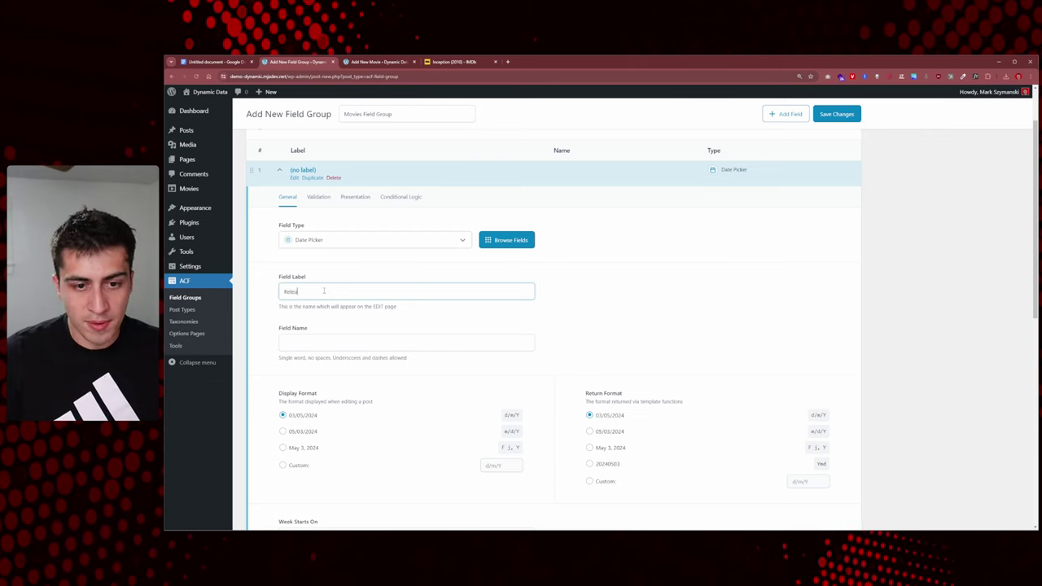
{"action": "type", "text": "se Year"}
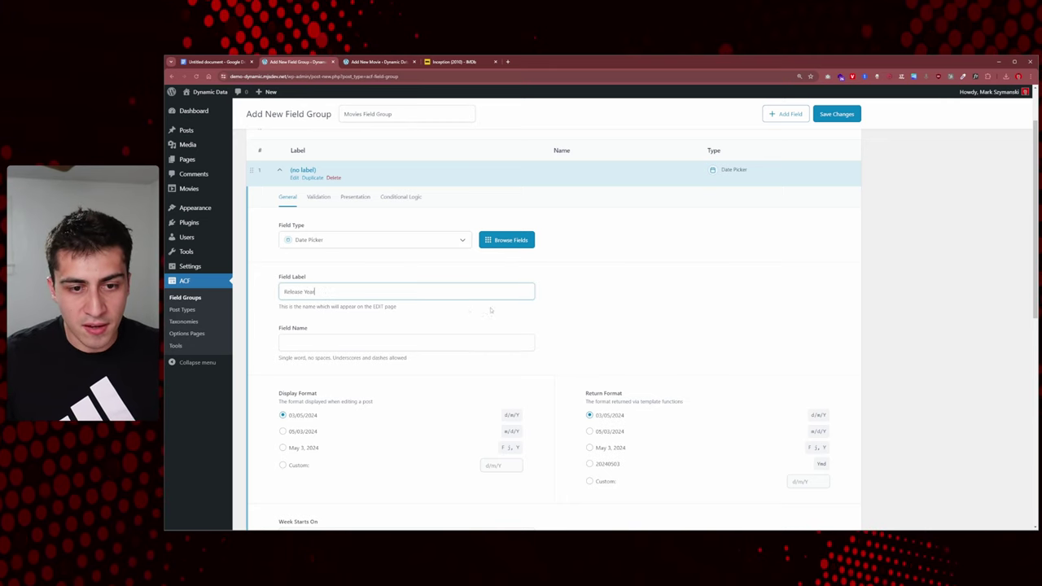
{"action": "key", "text": "Tab"}
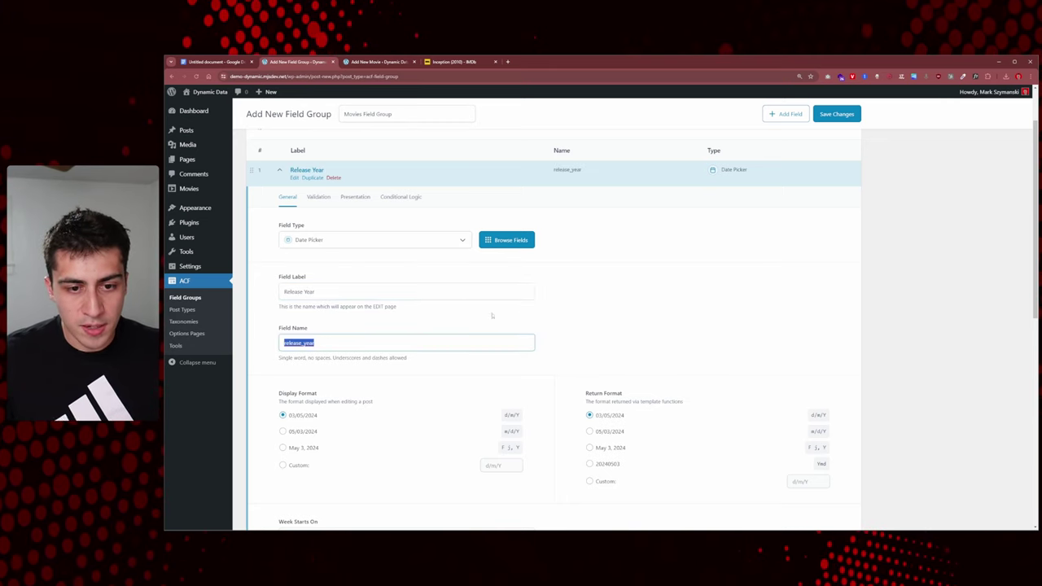
{"action": "left_click", "coordinate": [325, 295]}
{"action": "left_click_drag", "start_coordinate": [326, 295], "coordinate": [269, 296]}
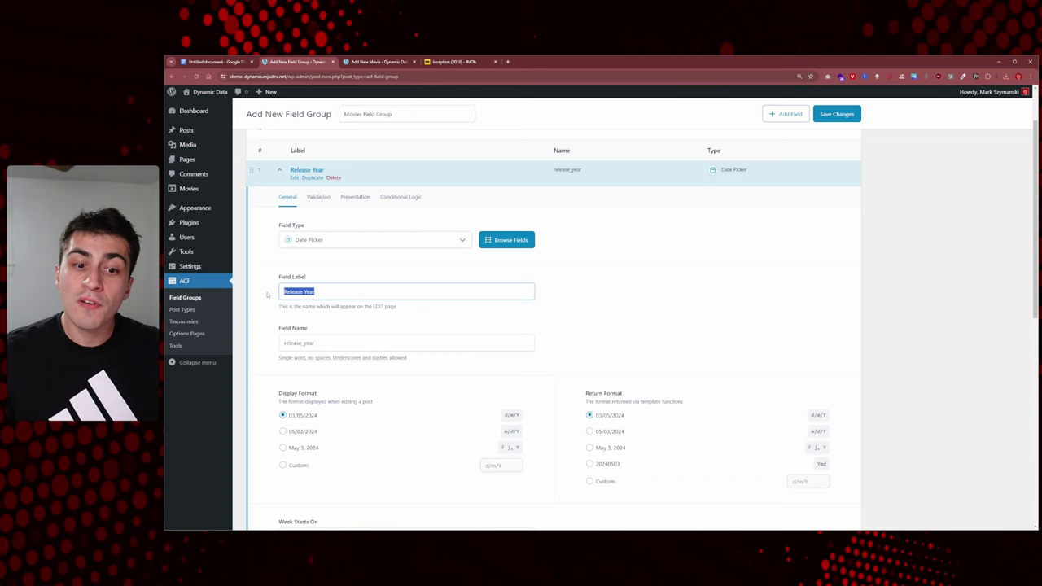
{"action": "left_click", "coordinate": [322, 286]}
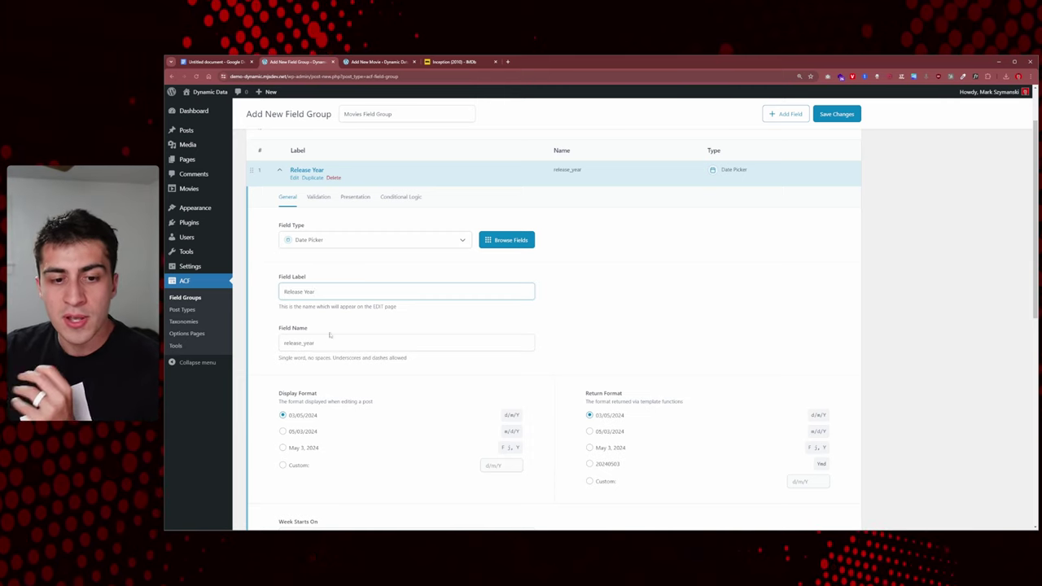
{"action": "key", "text": "ctrl+a"}
{"action": "key", "text": "Tab"}
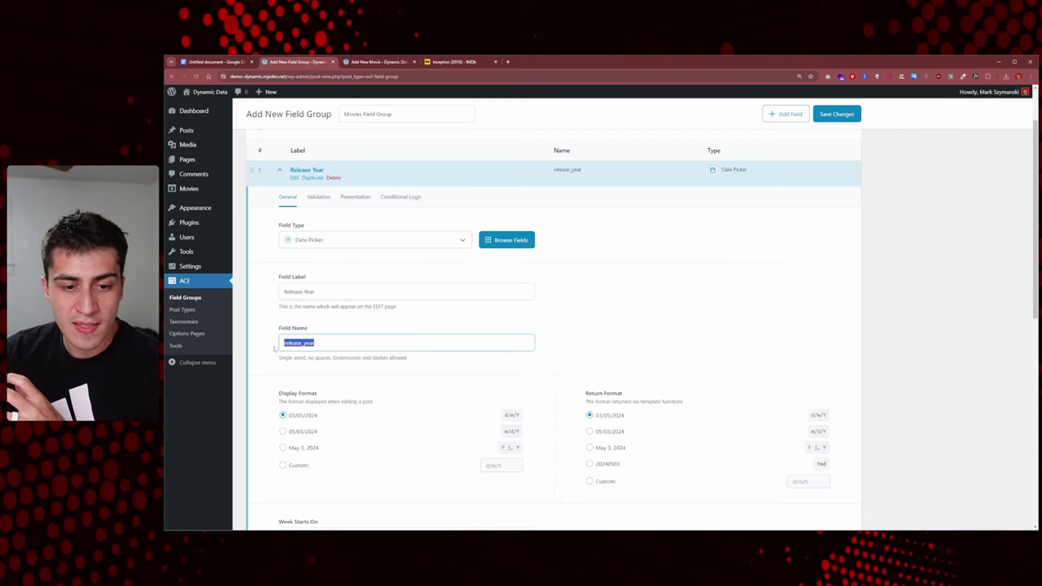
{"action": "left_click", "coordinate": [332, 339]}
Set the Release Year field's display and return formats to F j, Y and its week start to Sunday, closing the field.
{"action": "scroll", "coordinate": [391, 310], "scroll_direction": "down", "scroll_amount": 1}
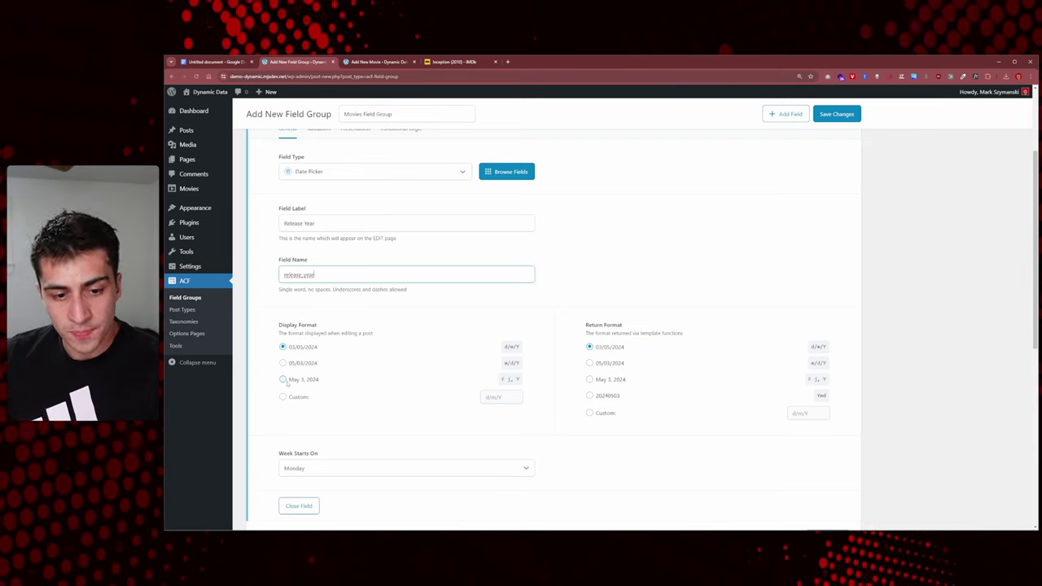
{"action": "left_click", "coordinate": [283, 380]}
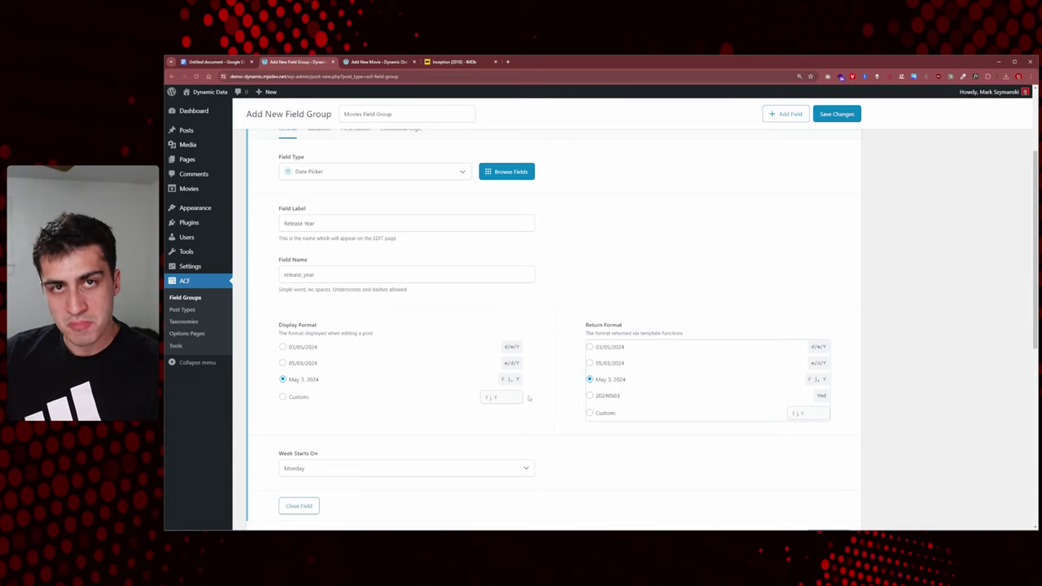
{"action": "left_click", "coordinate": [373, 469]}
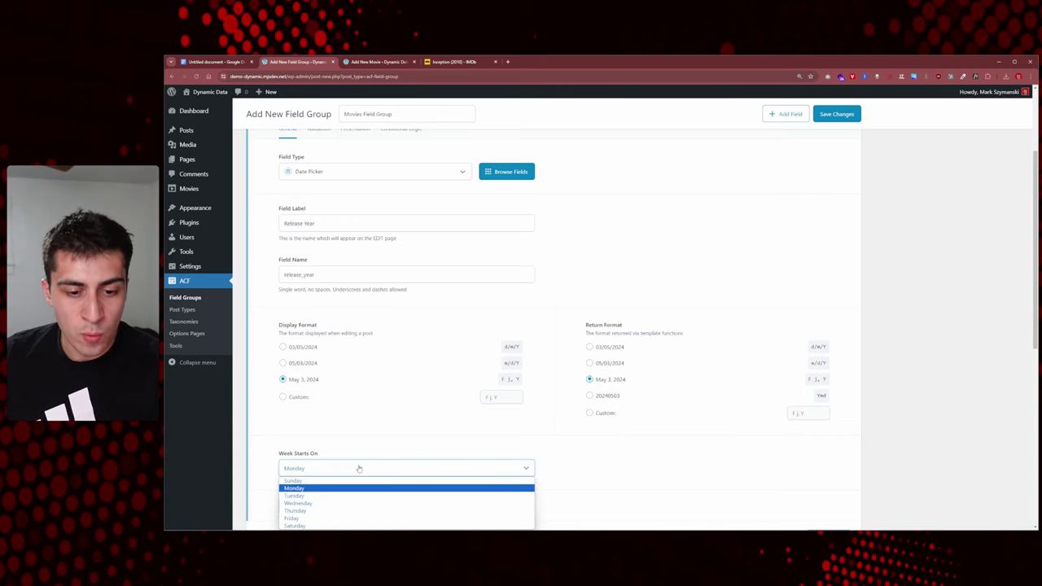
{"action": "left_click", "coordinate": [358, 479]}
{"action": "scroll", "coordinate": [314, 462], "scroll_direction": "down", "scroll_amount": 1}
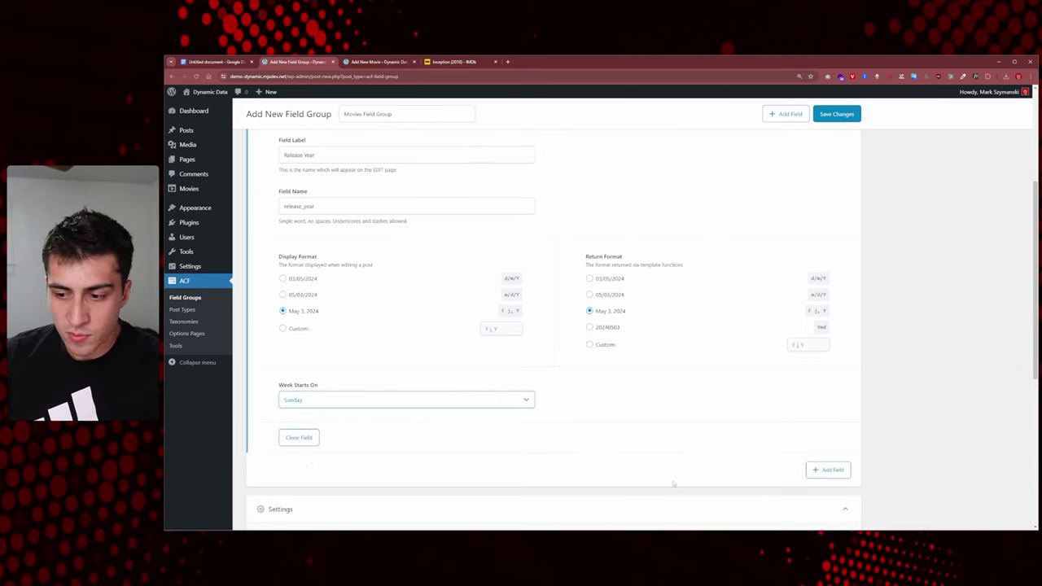
{"action": "left_click", "coordinate": [298, 437]}
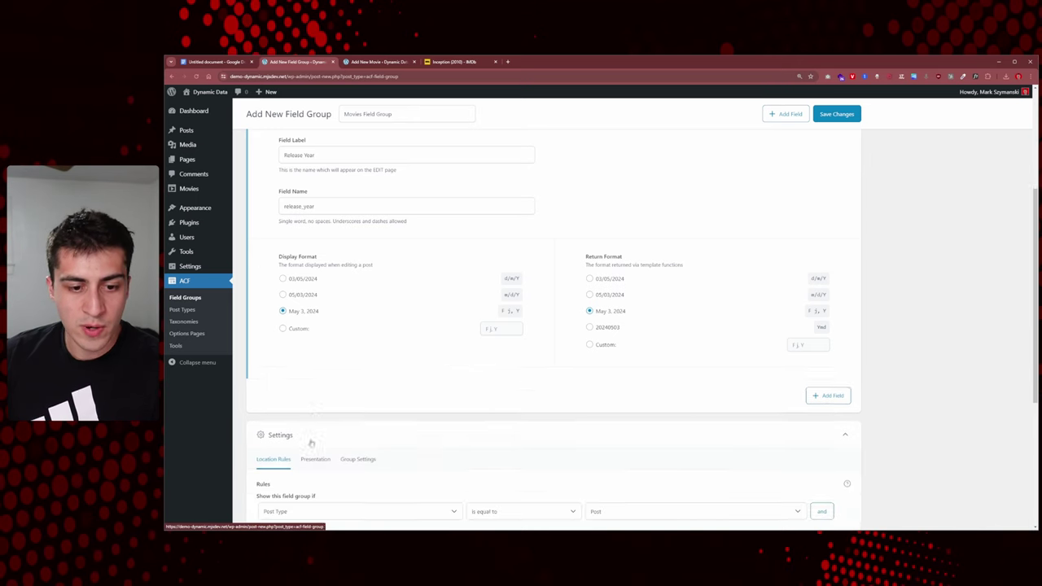
{"action": "scroll", "coordinate": [397, 419], "scroll_direction": "up", "scroll_amount": 2}
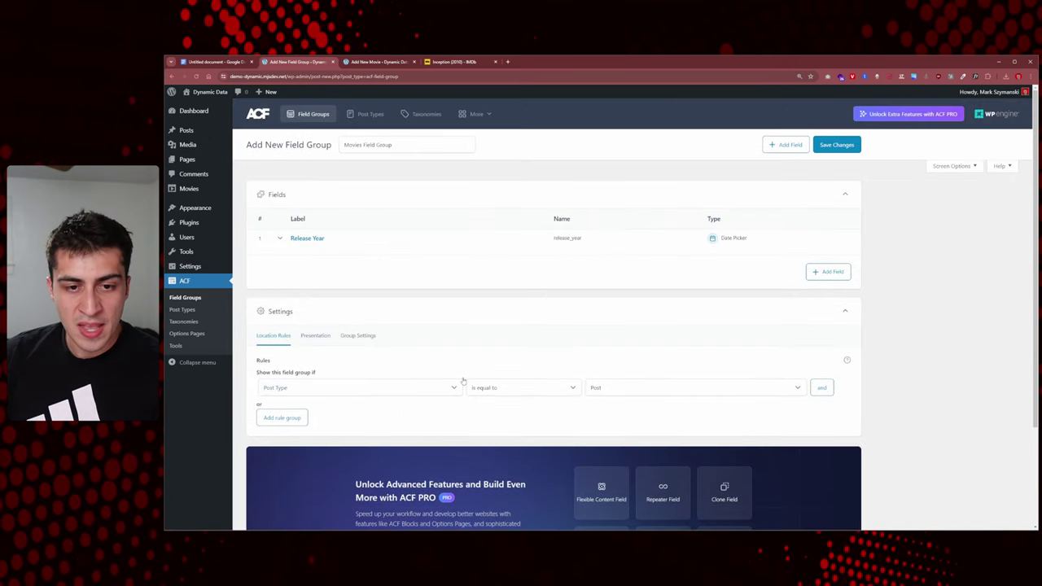
{"action": "mouse_move", "coordinate": [324, 246]}
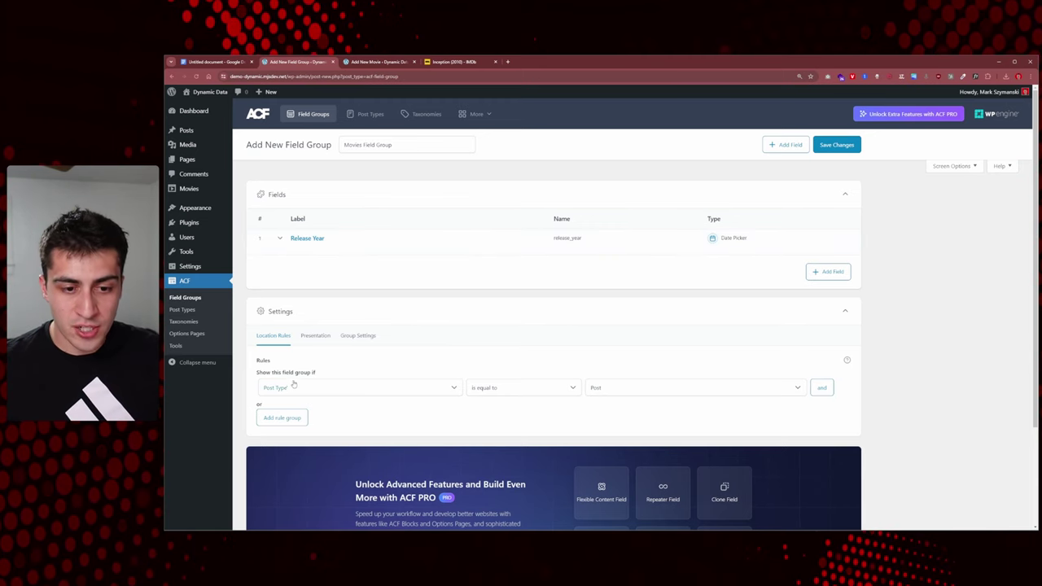
Set the field group's location rule to show it when Post Type is equal to Movie.
{"action": "scroll", "coordinate": [294, 384], "scroll_direction": "down", "scroll_amount": 1}
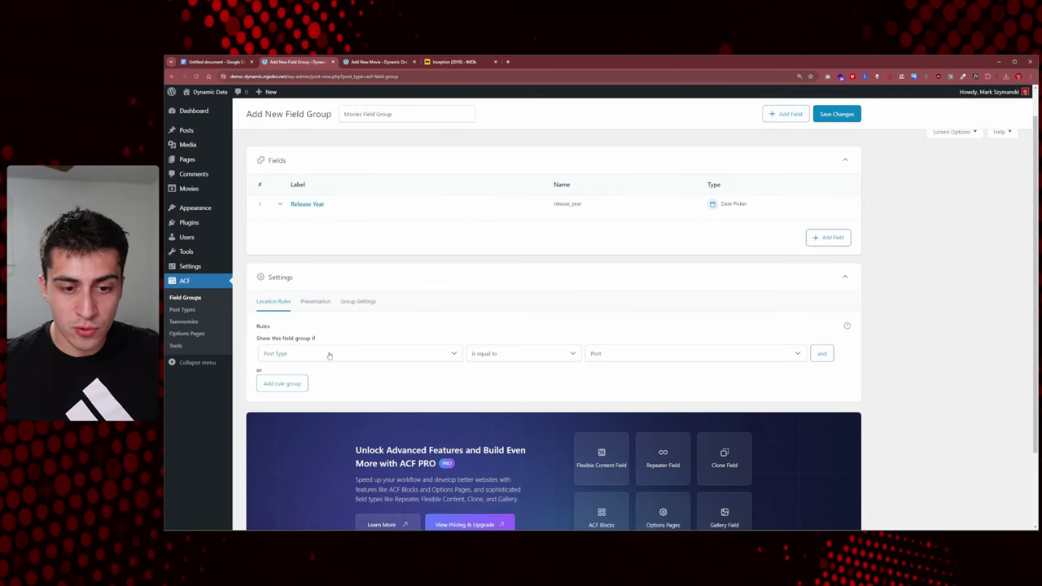
{"action": "left_click", "coordinate": [330, 354]}
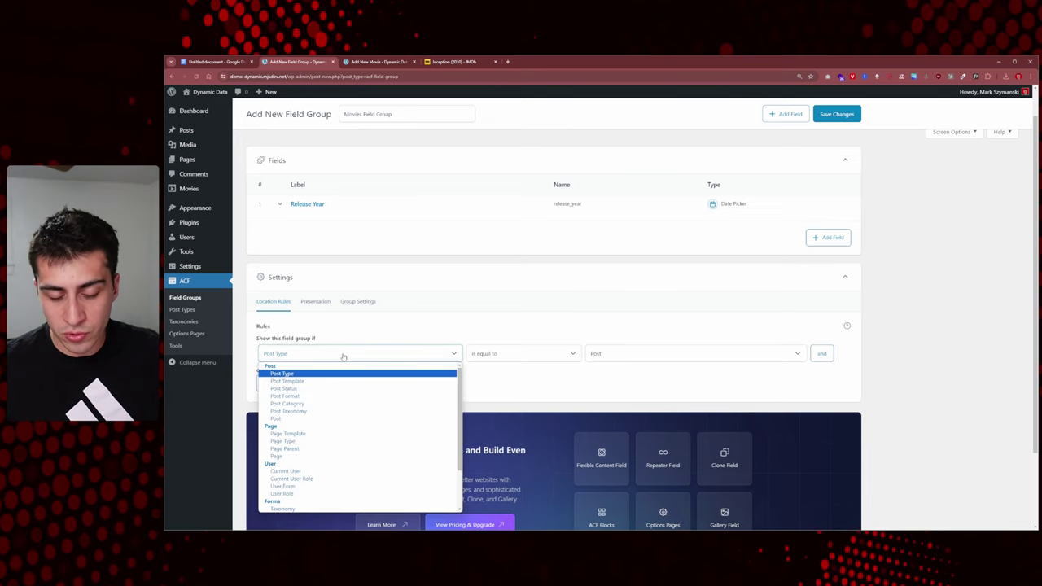
{"action": "left_click", "coordinate": [344, 357]}
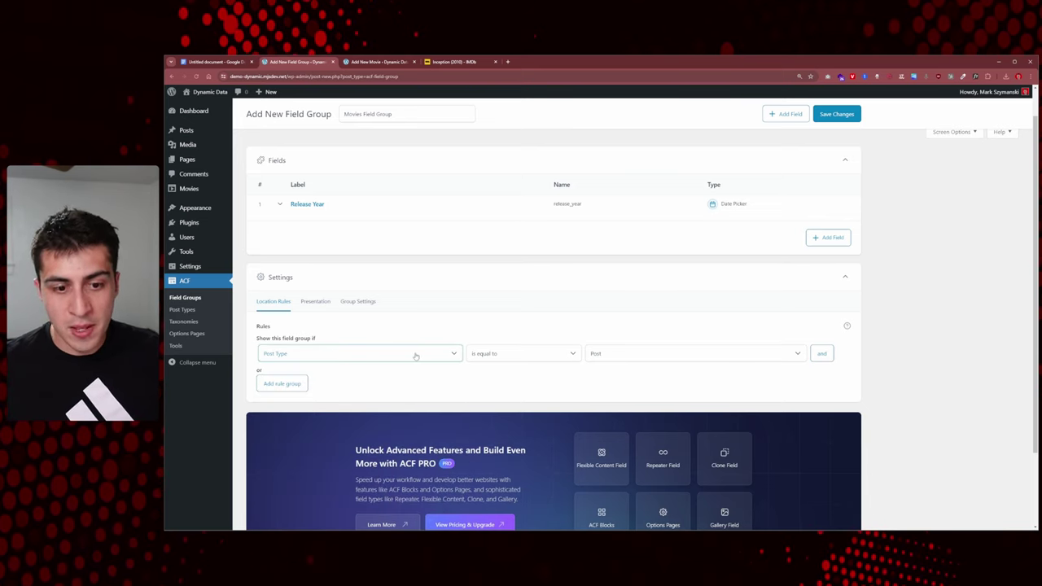
{"action": "left_click", "coordinate": [337, 356]}
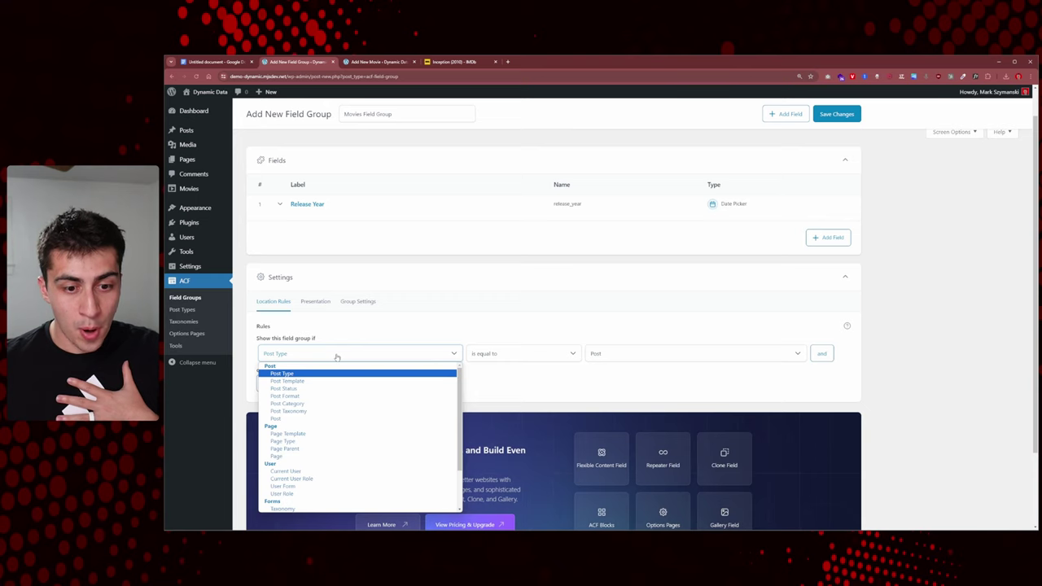
{"action": "left_click", "coordinate": [337, 356]}
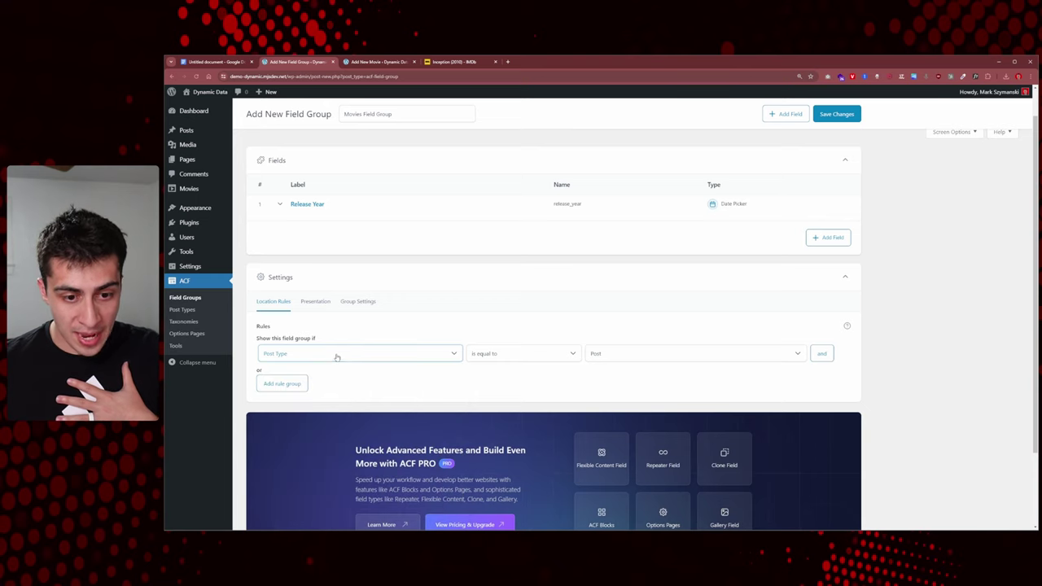
{"action": "left_click", "coordinate": [665, 359]}
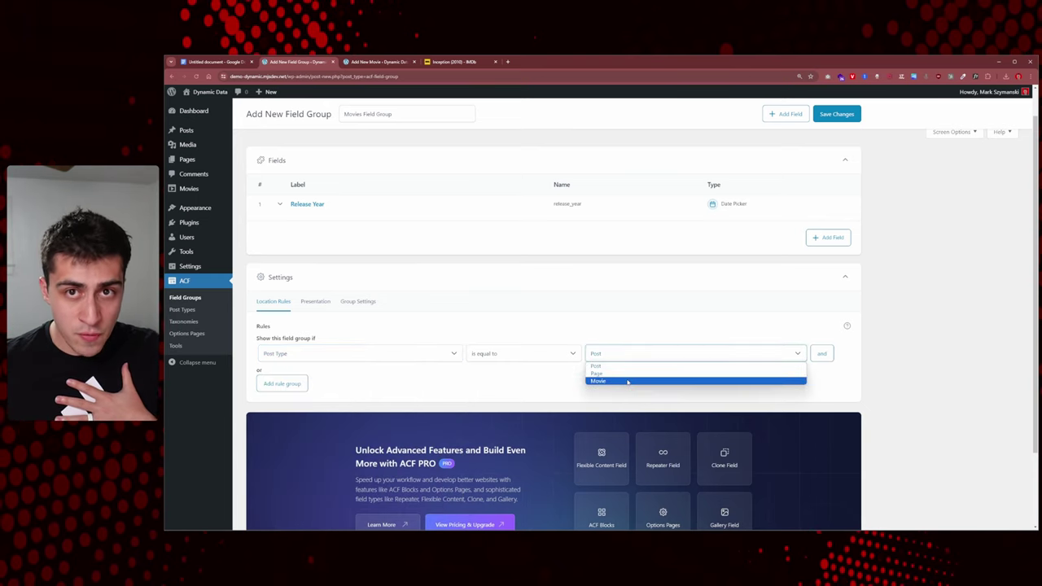
{"action": "left_click", "coordinate": [627, 381]}
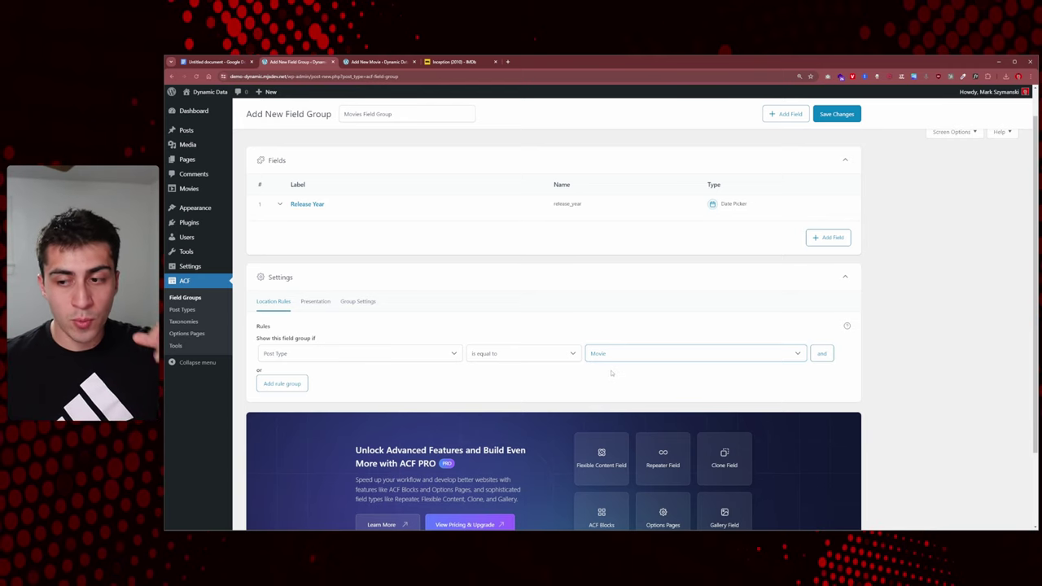
{"action": "triple_click", "coordinate": [374, 119]}
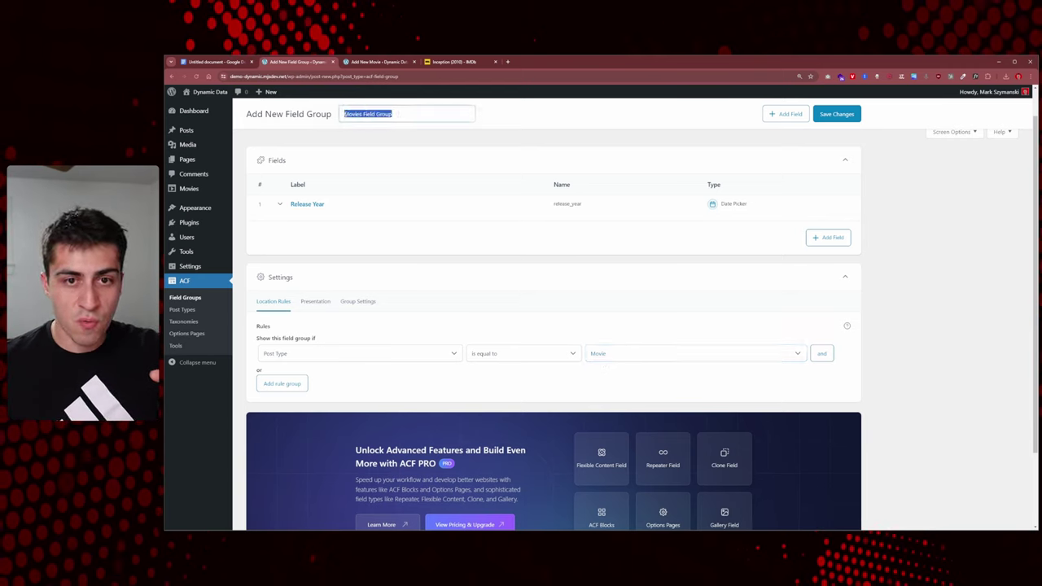
{"action": "left_click", "coordinate": [548, 388]}
{"action": "scroll", "coordinate": [721, 355], "scroll_direction": "up", "scroll_amount": 1}
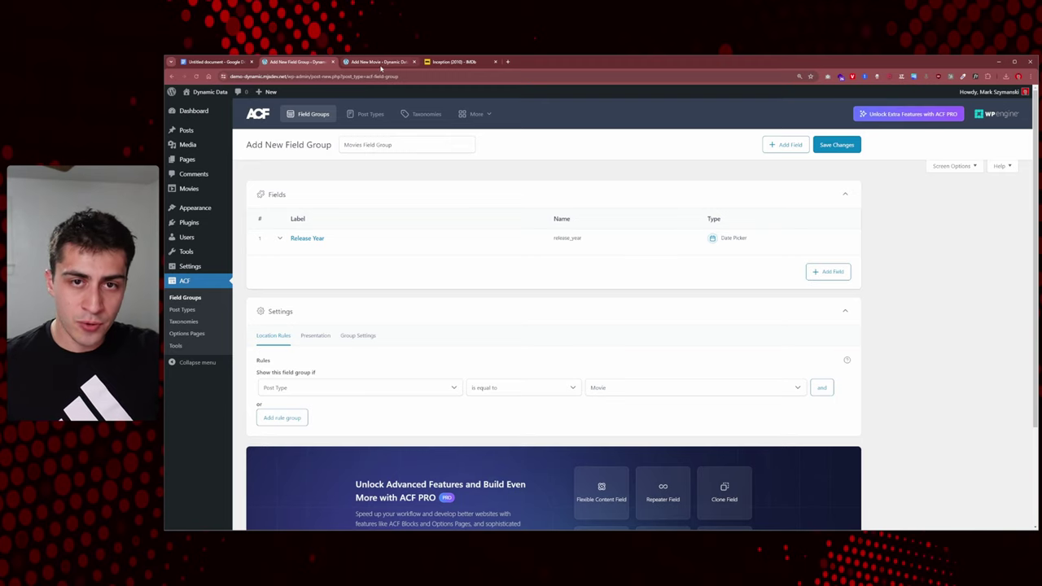
Reload the Inception movie's edit page to check for the custom field, dismissing the autosave notice.
{"action": "left_click", "coordinate": [379, 62]}
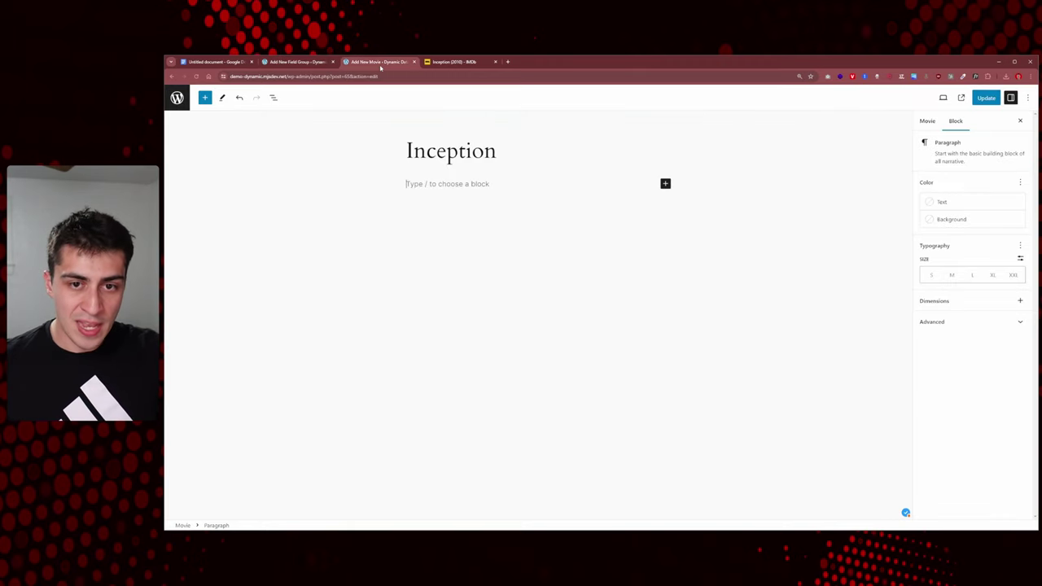
{"action": "right_click", "coordinate": [659, 98]}
{"action": "left_click", "coordinate": [683, 124]}
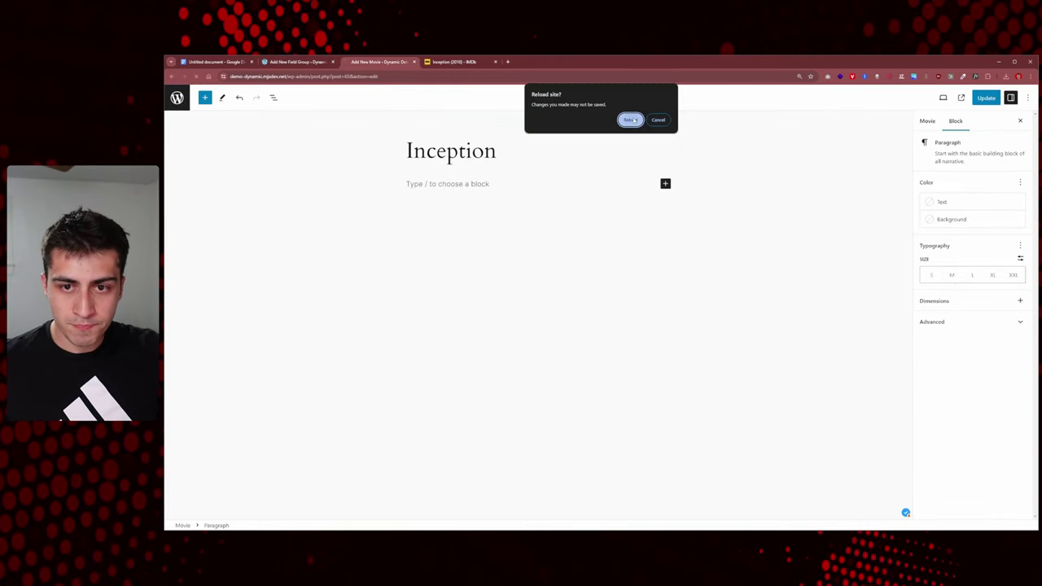
{"action": "left_click", "coordinate": [630, 119]}
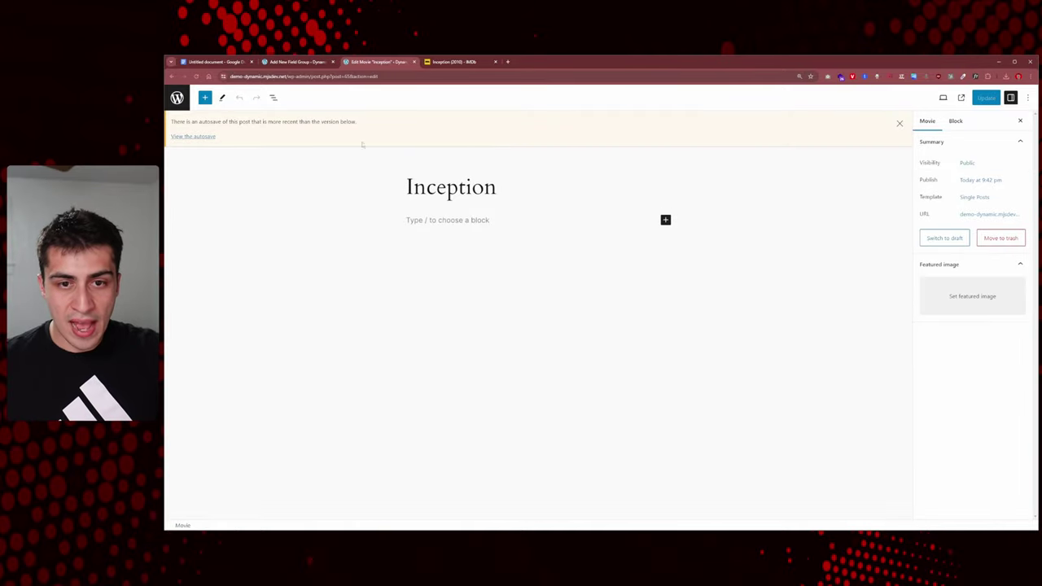
{"action": "left_click", "coordinate": [900, 123]}
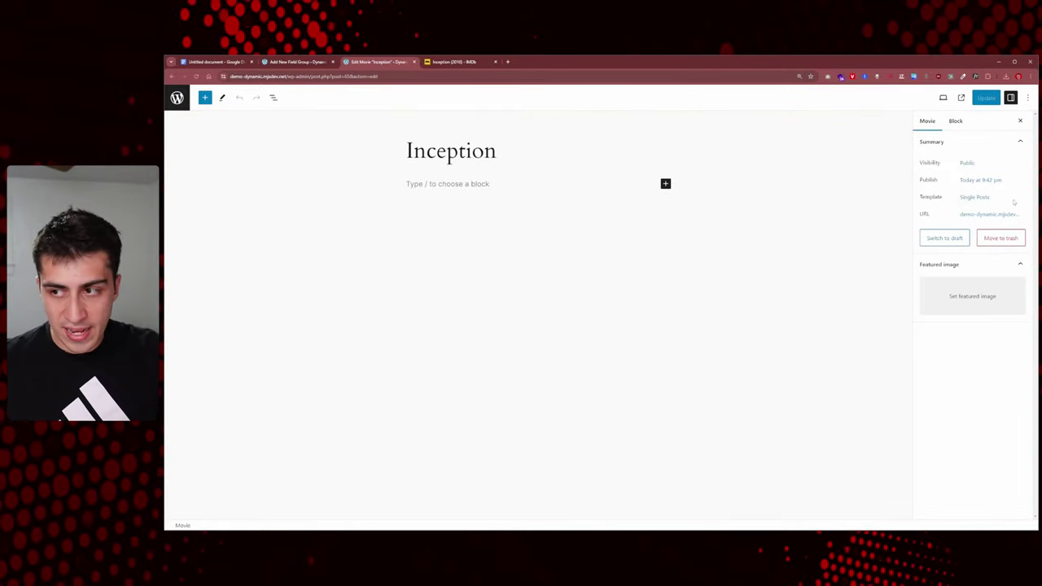
Save the Movies Field Group, and reload the Inception movie's edit page once more, dismissing the autosave notice.
{"action": "left_click", "coordinate": [297, 62]}
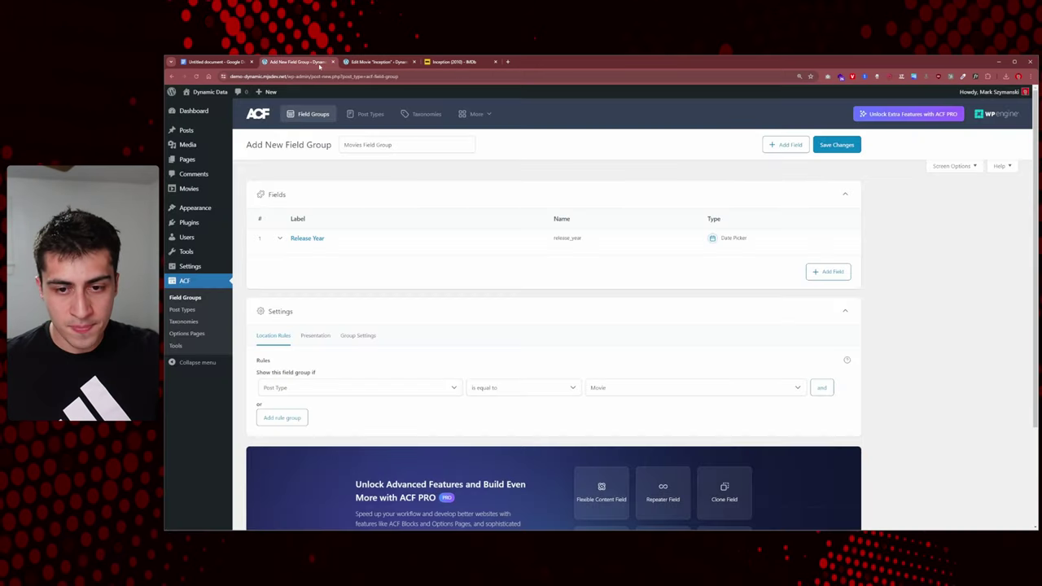
{"action": "left_click", "coordinate": [839, 145]}
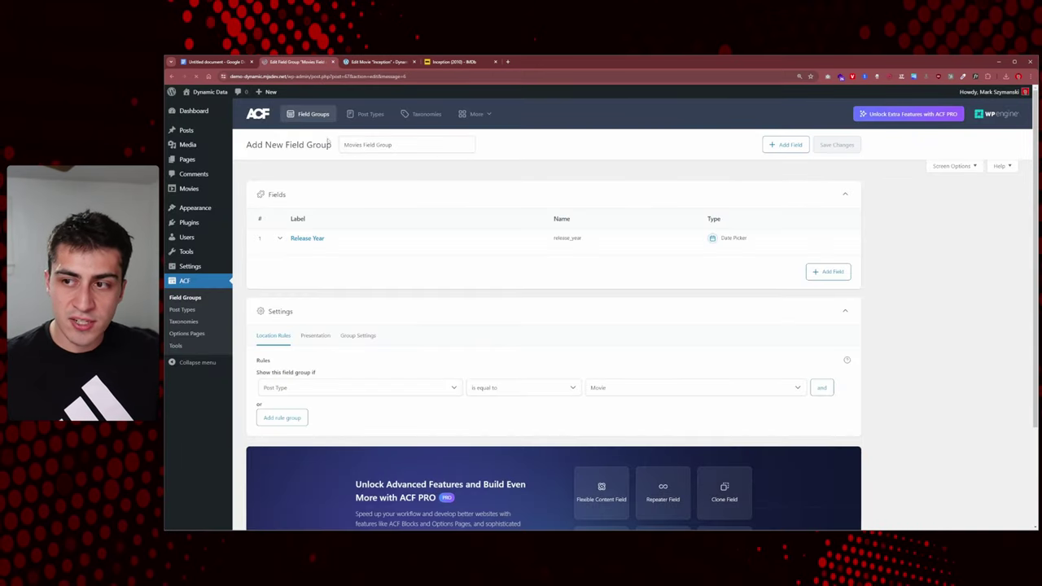
{"action": "left_click", "coordinate": [374, 62]}
{"action": "right_click", "coordinate": [406, 110]}
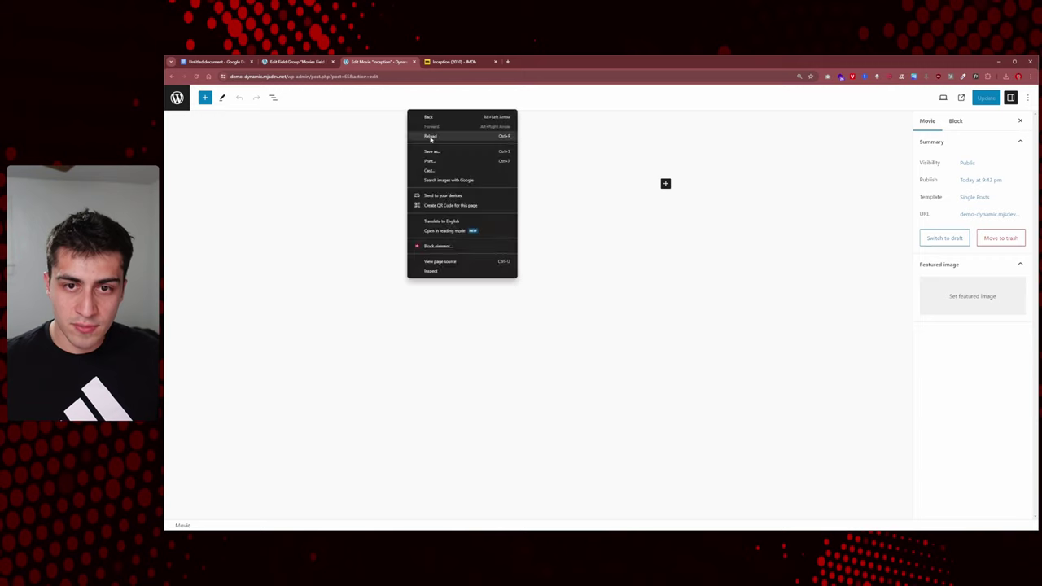
{"action": "left_click", "coordinate": [431, 136]}
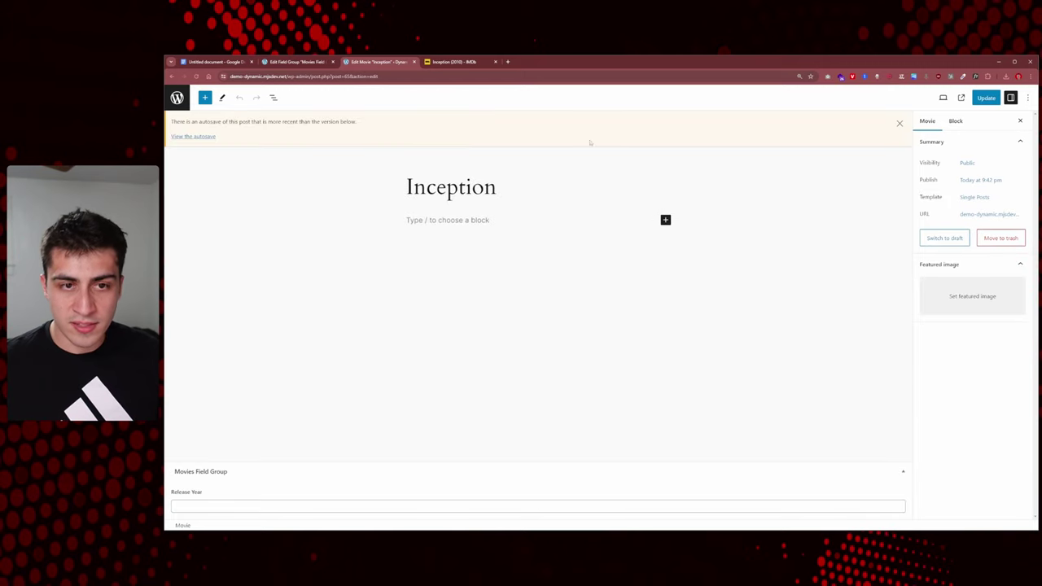
{"action": "left_click", "coordinate": [899, 124]}
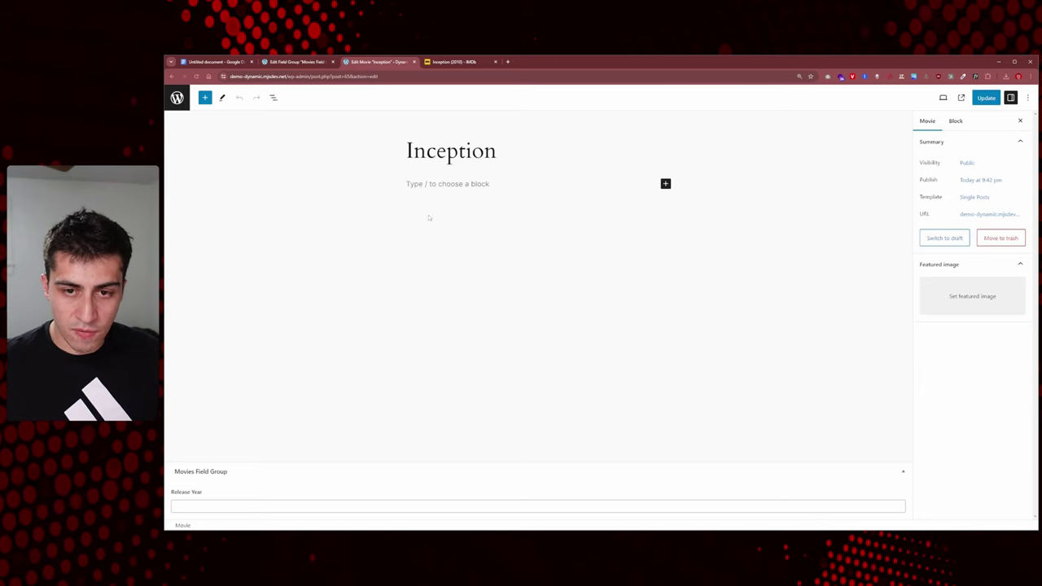
Set the Inception movie's Release Year to May 1, 2024.
{"action": "left_click", "coordinate": [427, 183]}
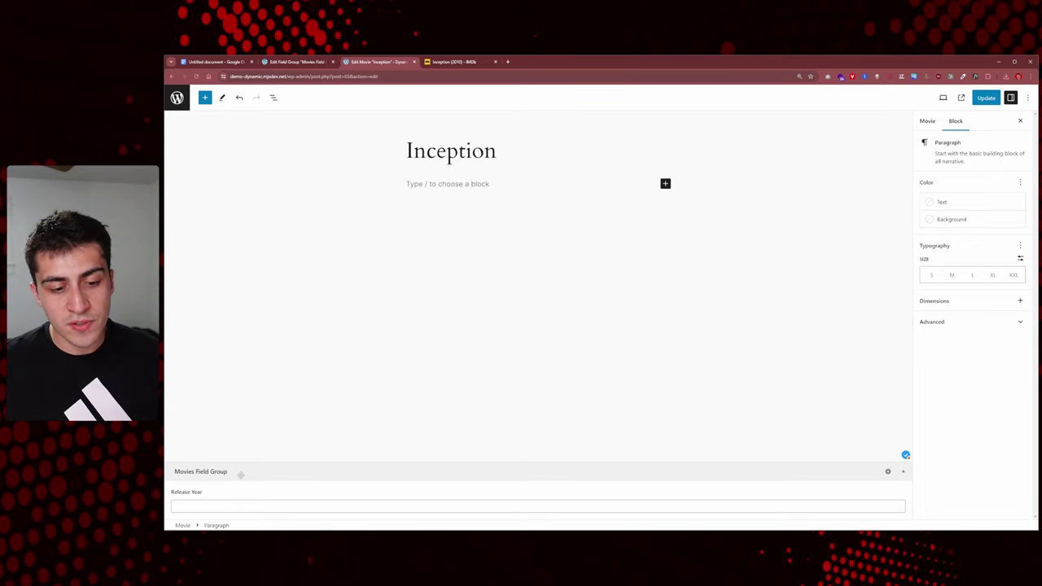
{"action": "left_click", "coordinate": [197, 504]}
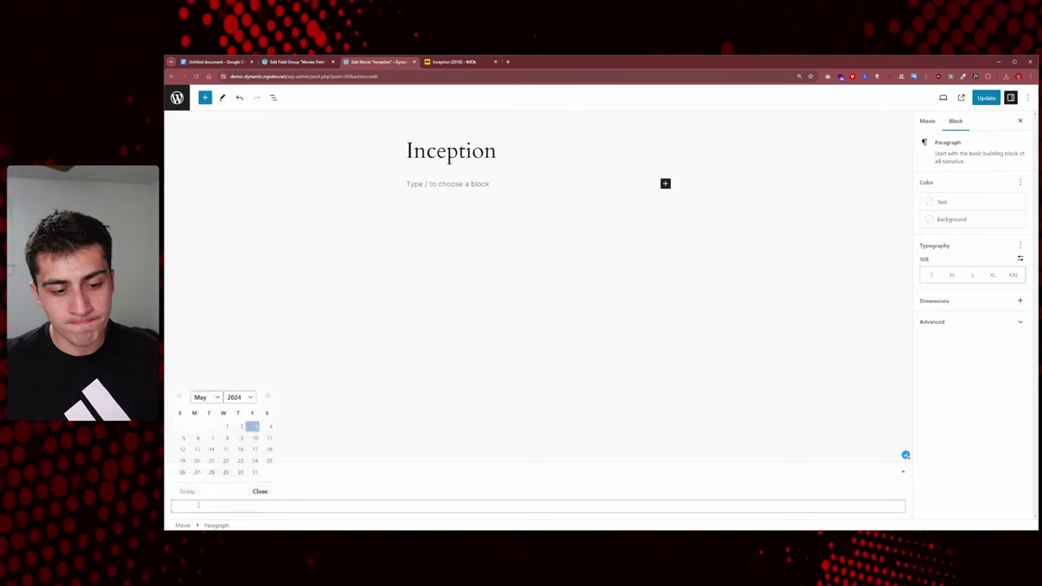
{"action": "left_click", "coordinate": [223, 426]}
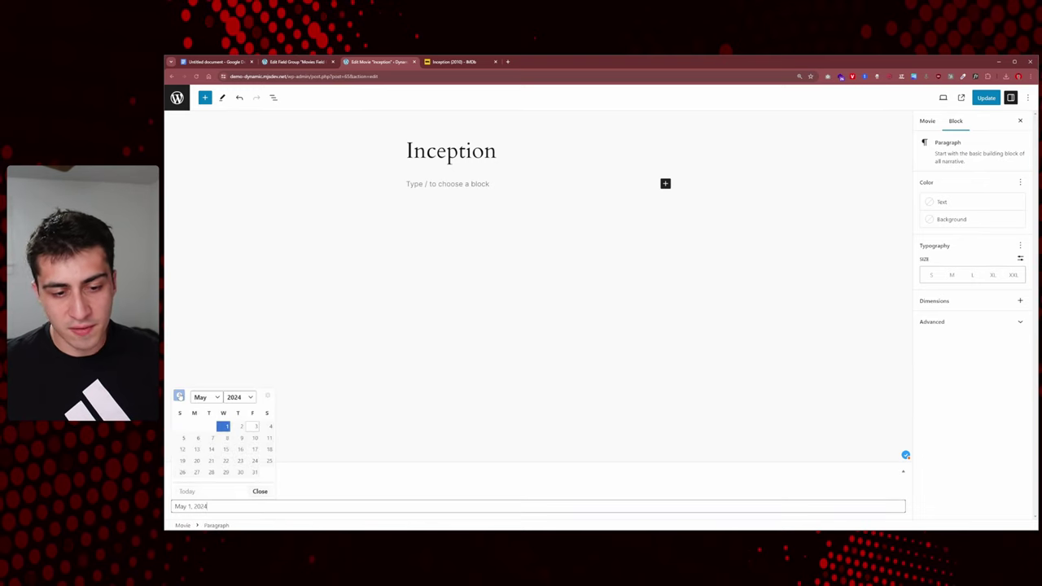
{"action": "left_click", "coordinate": [296, 411]}
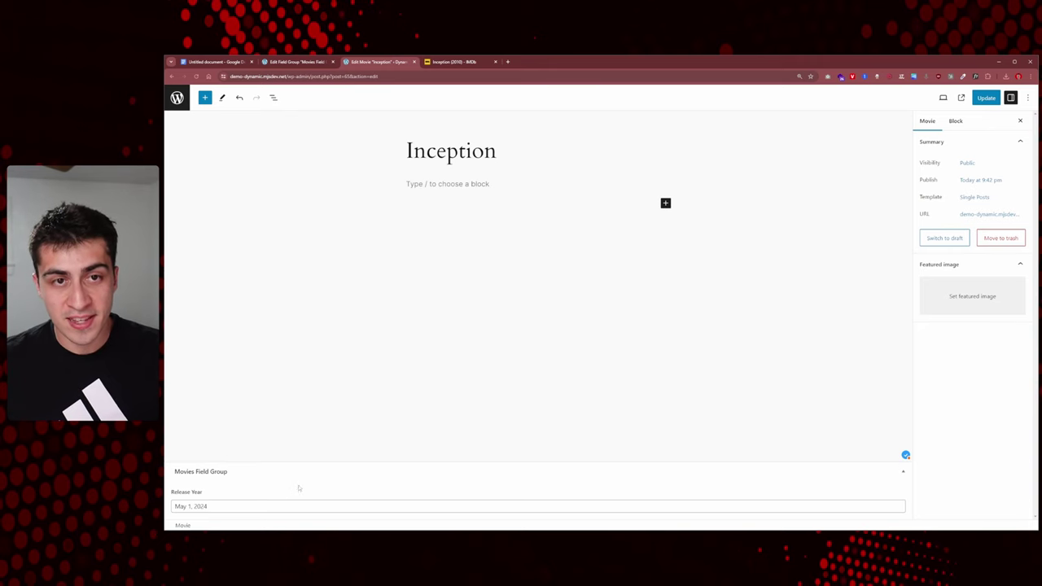
Add a second field to the Movies Field Group and check Inception's IMDb page for movie details to store.
{"action": "left_click", "coordinate": [301, 61]}
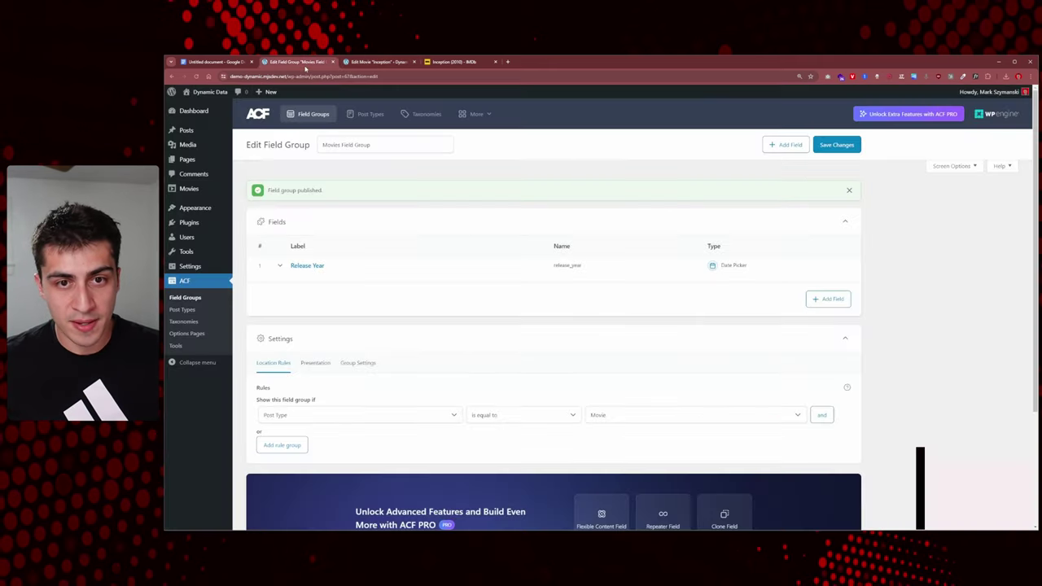
{"action": "left_click", "coordinate": [830, 300]}
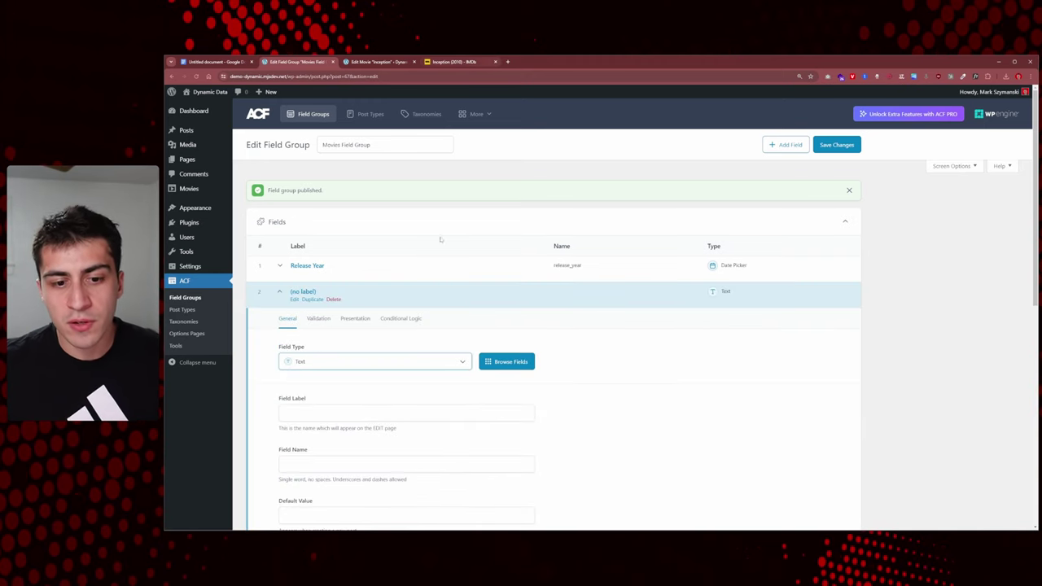
{"action": "left_click", "coordinate": [450, 61]}
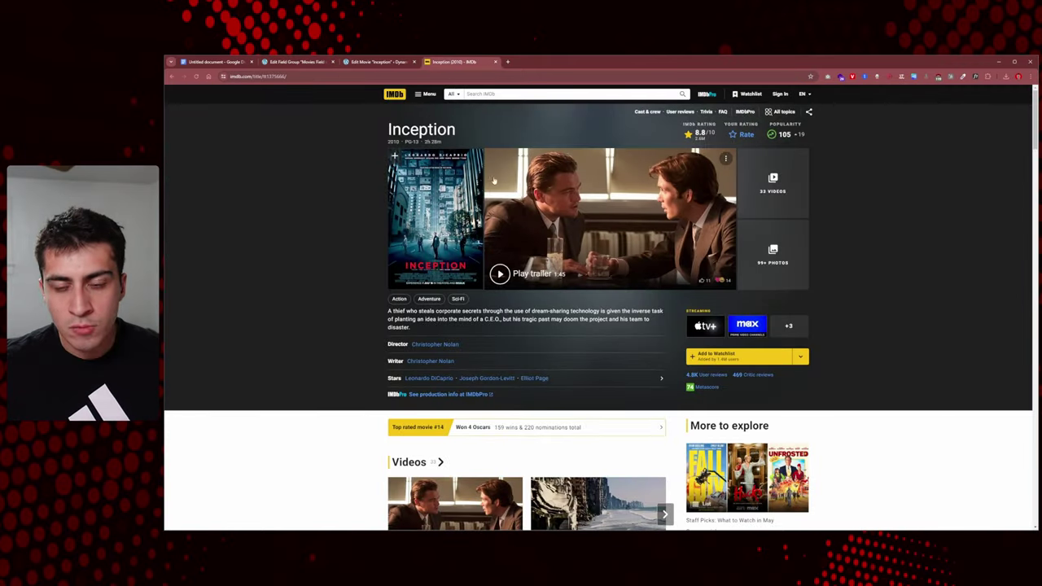
{"action": "scroll", "coordinate": [570, 199], "scroll_direction": "down", "scroll_amount": 1}
{"action": "scroll", "coordinate": [644, 219], "scroll_direction": "up", "scroll_amount": 1}
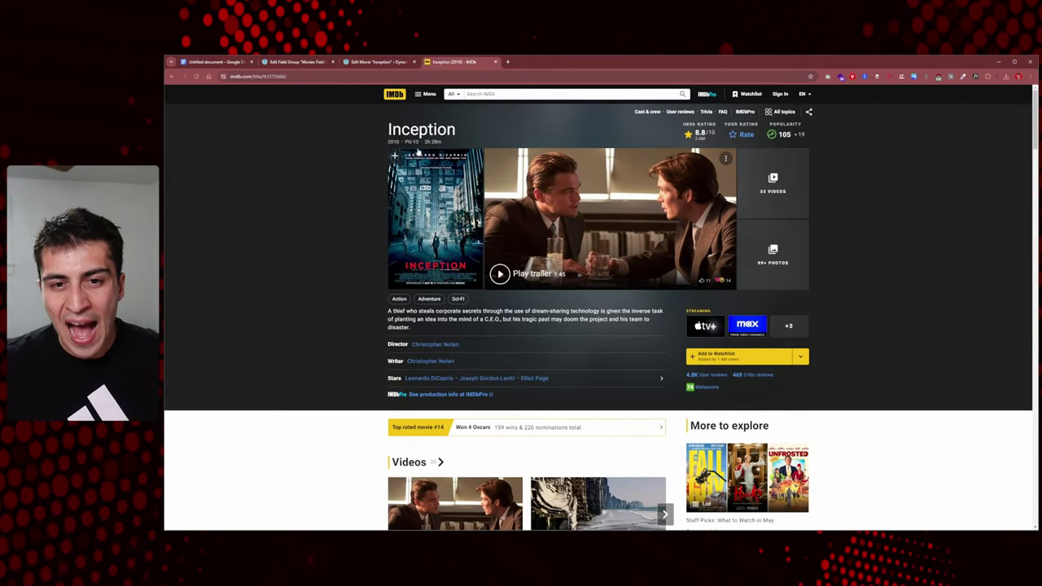
{"action": "left_click", "coordinate": [322, 62]}
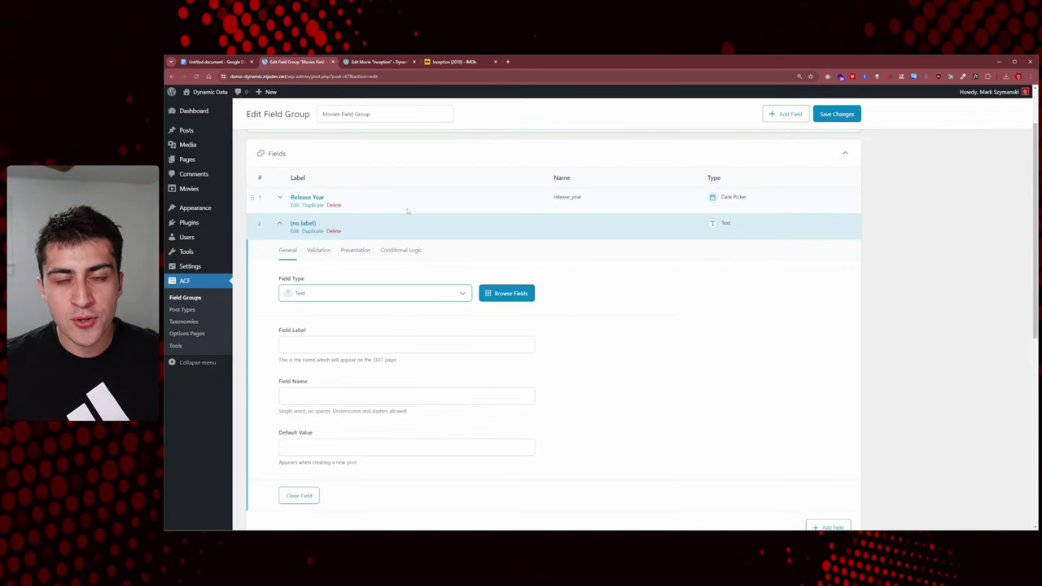
Look through the field types and set the second field's type to Radio Button.
{"action": "left_click", "coordinate": [375, 295]}
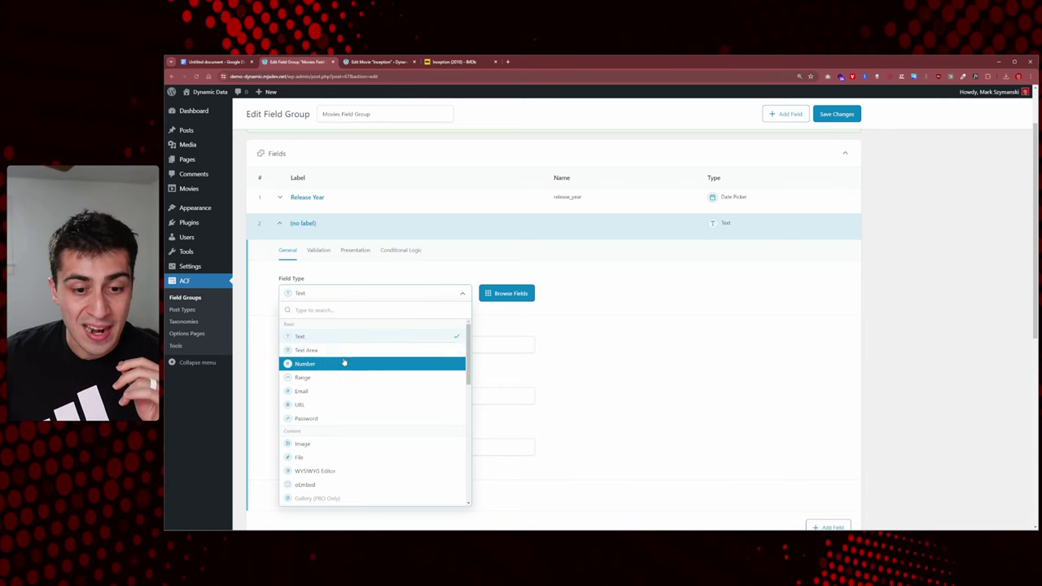
{"action": "scroll", "coordinate": [338, 358], "scroll_direction": "down", "scroll_amount": 1}
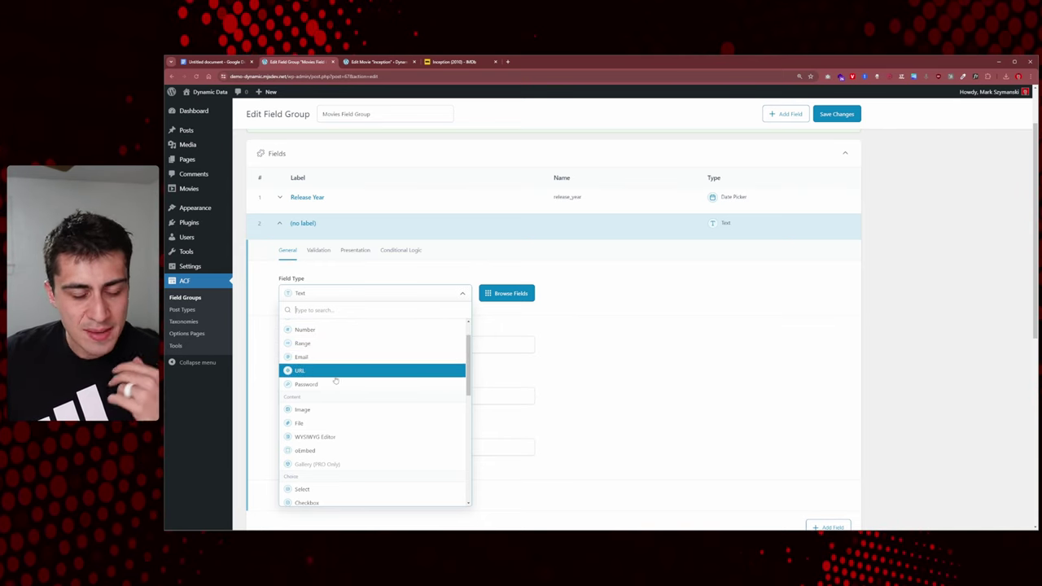
{"action": "scroll", "coordinate": [337, 378], "scroll_direction": "down", "scroll_amount": 1}
{"action": "scroll", "coordinate": [342, 369], "scroll_direction": "down", "scroll_amount": 2}
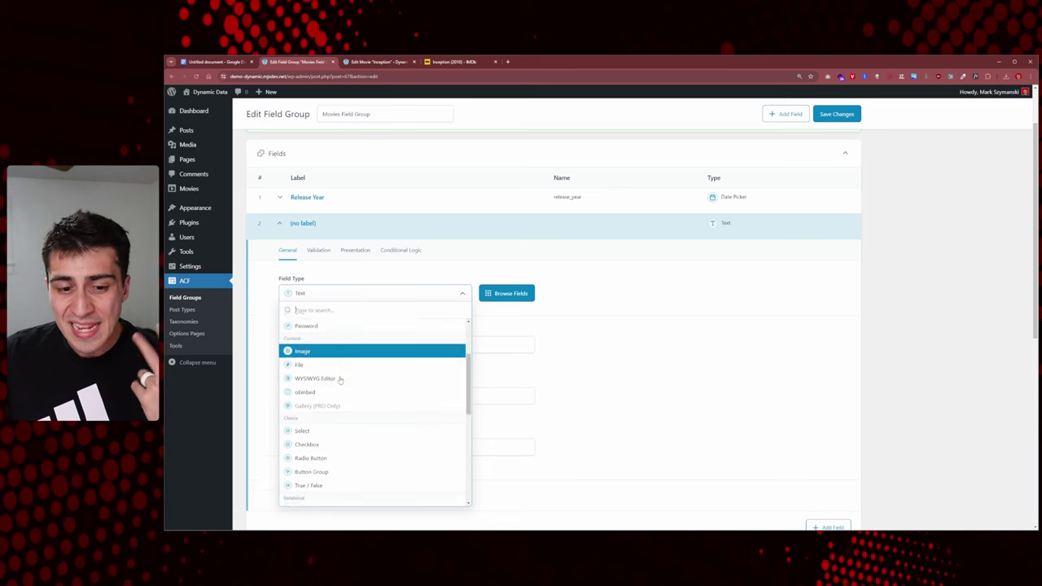
{"action": "scroll", "coordinate": [341, 366], "scroll_direction": "down", "scroll_amount": 1}
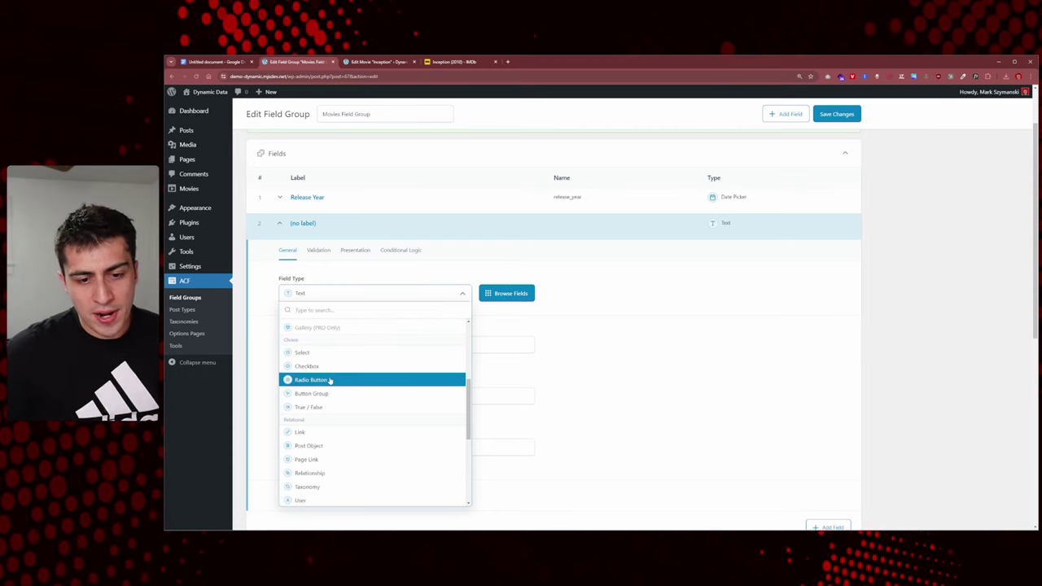
{"action": "left_click", "coordinate": [329, 380]}
Label the radio button field Rating, with rating as its field name.
{"action": "left_click", "coordinate": [364, 345]}
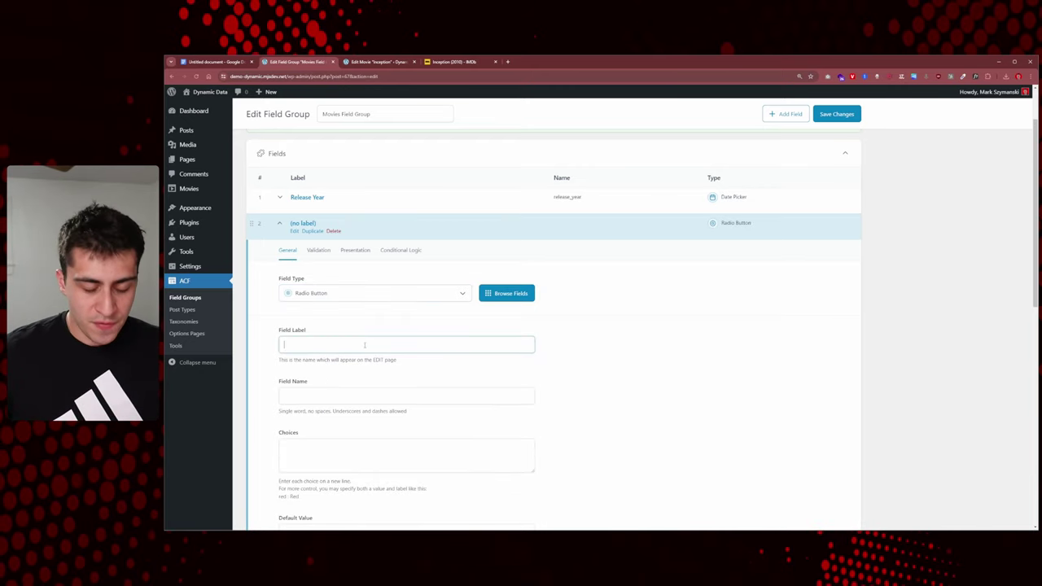
{"action": "type", "text": "Rating"}
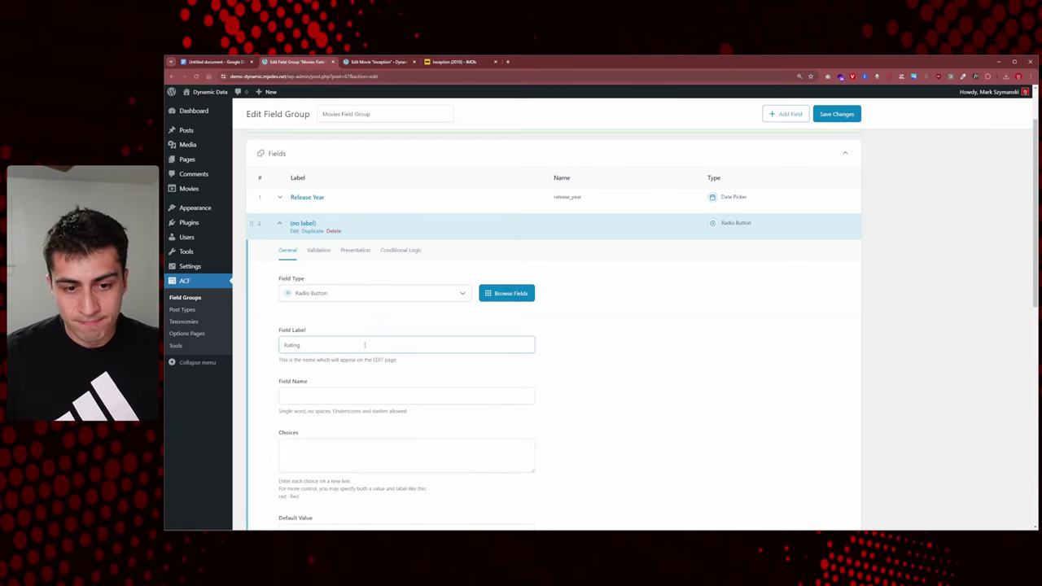
{"action": "key", "text": "Tab"}
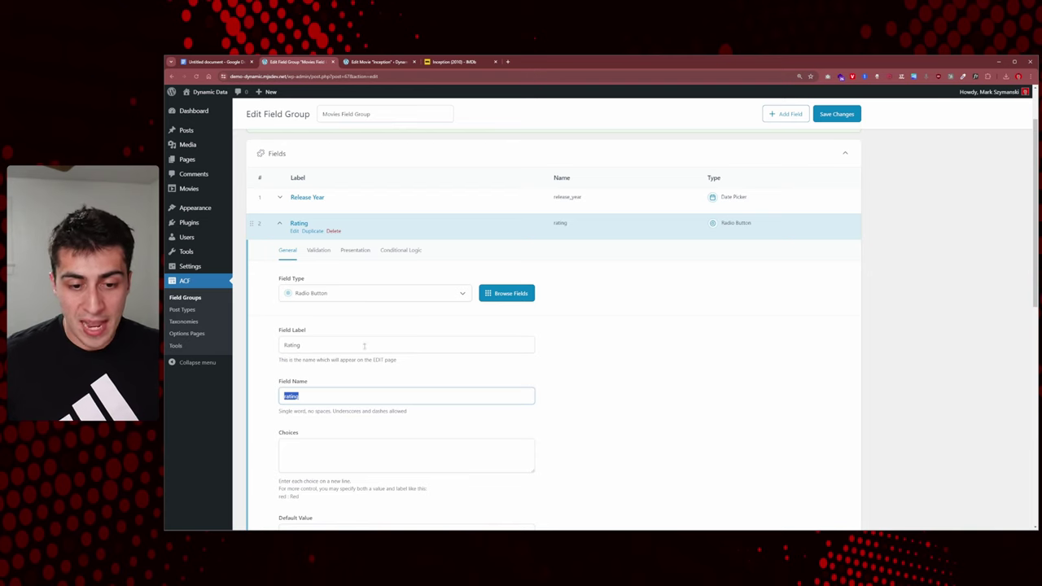
{"action": "left_click", "coordinate": [310, 384]}
Enter G, PG, PG-13 and R as the Rating field's choices, one per line.
{"action": "scroll", "coordinate": [326, 370], "scroll_direction": "down", "scroll_amount": 2}
{"action": "left_click", "coordinate": [390, 351]}
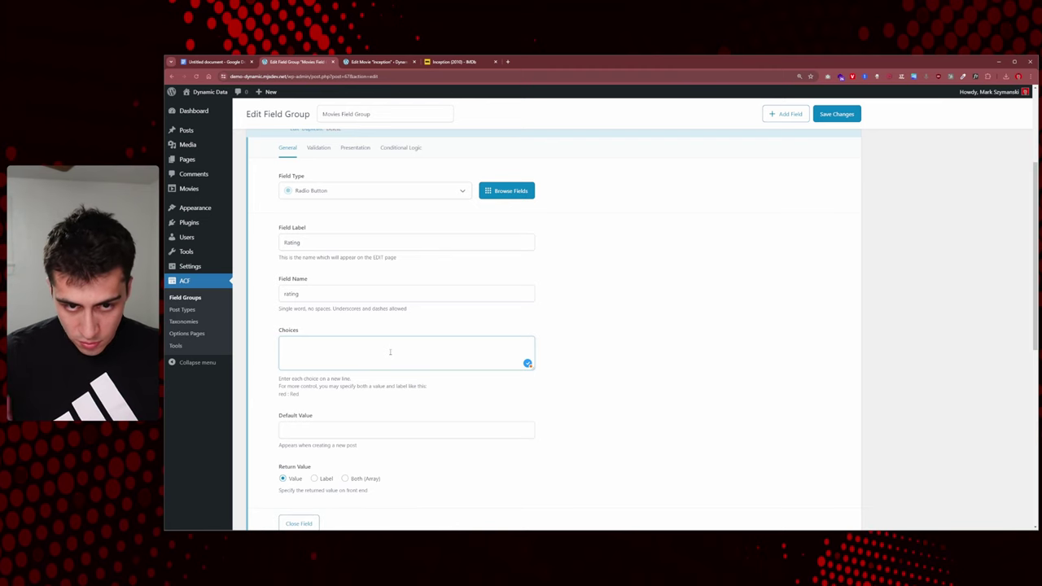
{"action": "type", "text": "G"}
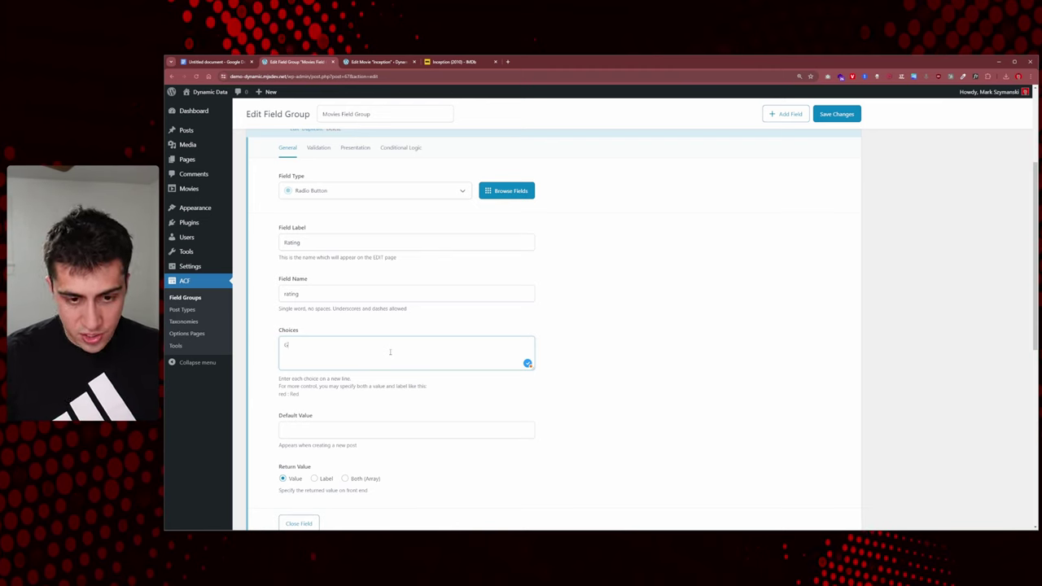
{"action": "key", "text": "Return"}
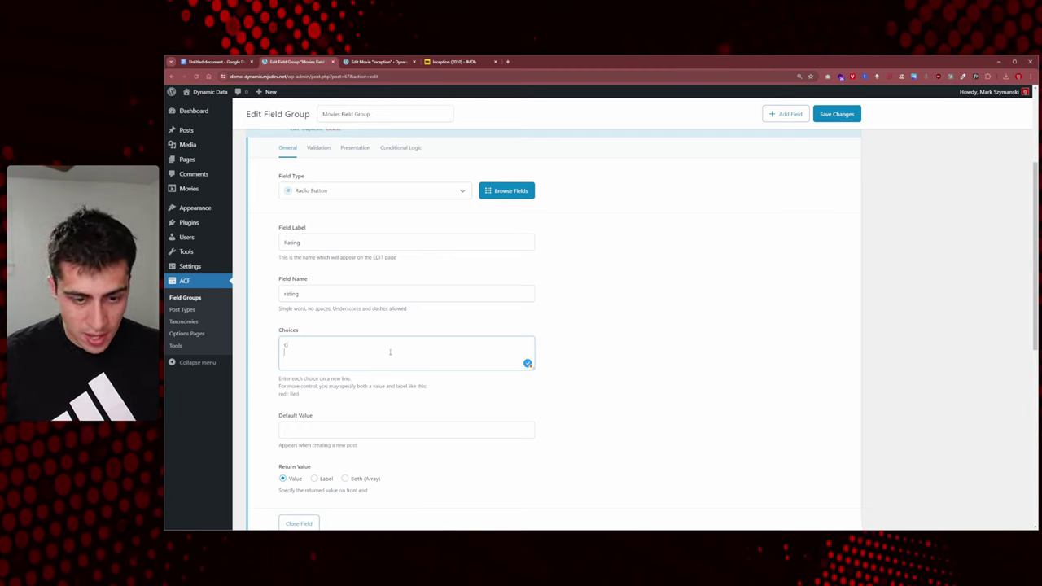
{"action": "type", "text": "PG"}
{"action": "key", "text": "Return"}
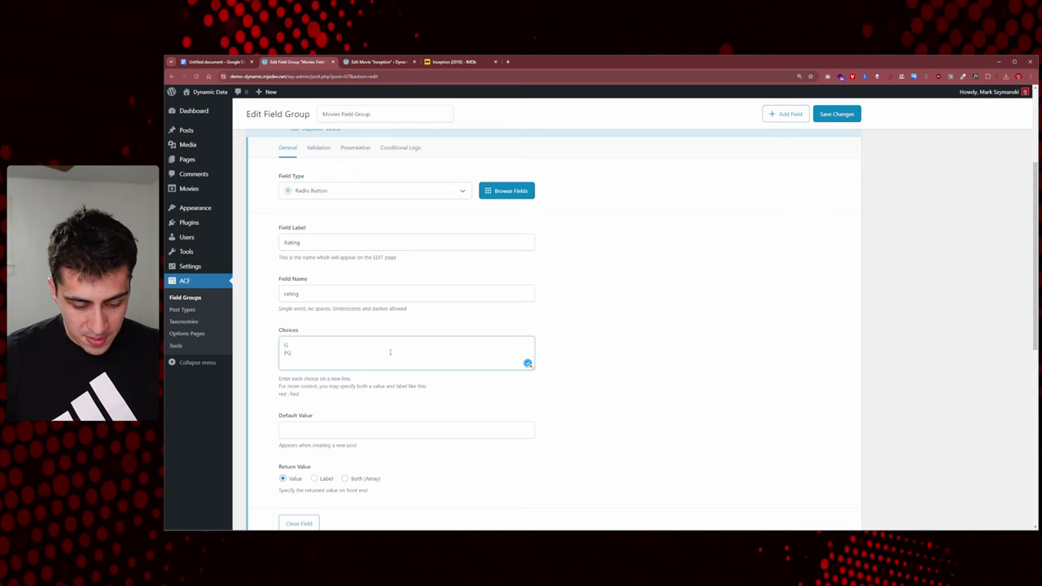
{"action": "type", "text": "PG-13"}
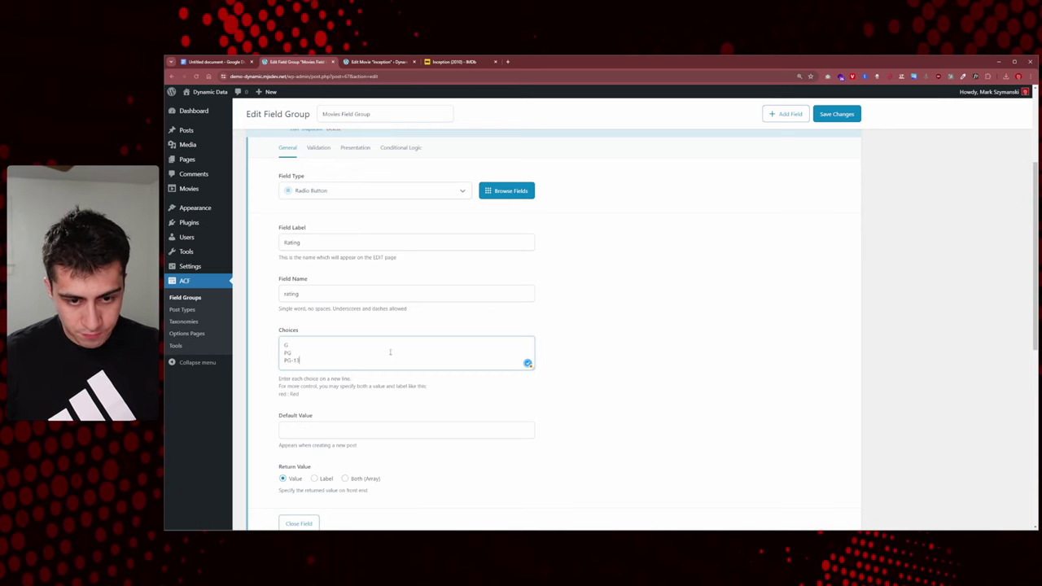
{"action": "key", "text": "Return"}
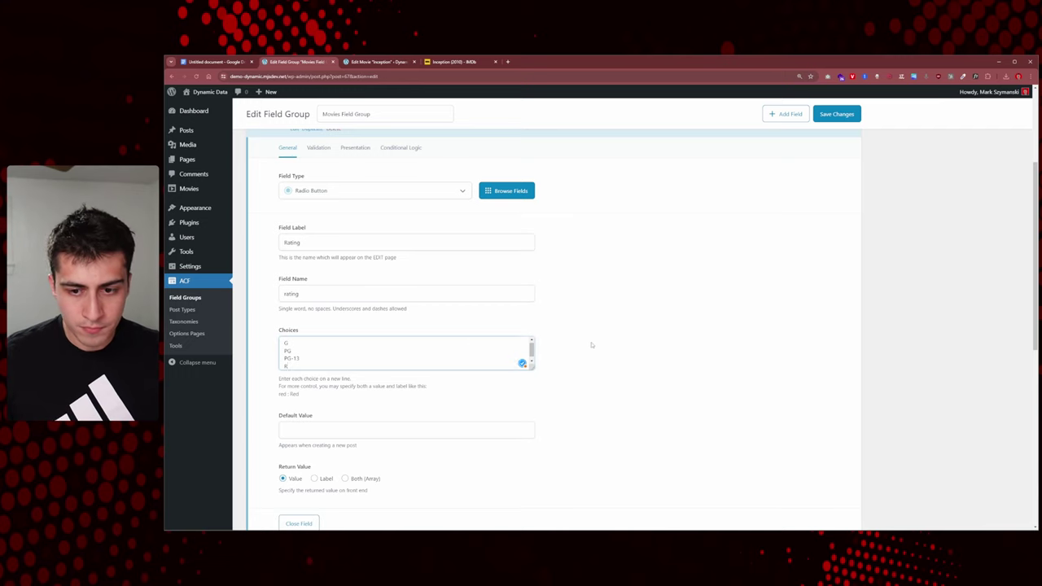
{"action": "type", "text": "R"}
{"action": "left_click", "coordinate": [591, 345]}
Review the Rating field's remaining settings and save the changes to the Movies Field Group.
{"action": "scroll", "coordinate": [591, 345], "scroll_direction": "down", "scroll_amount": 2}
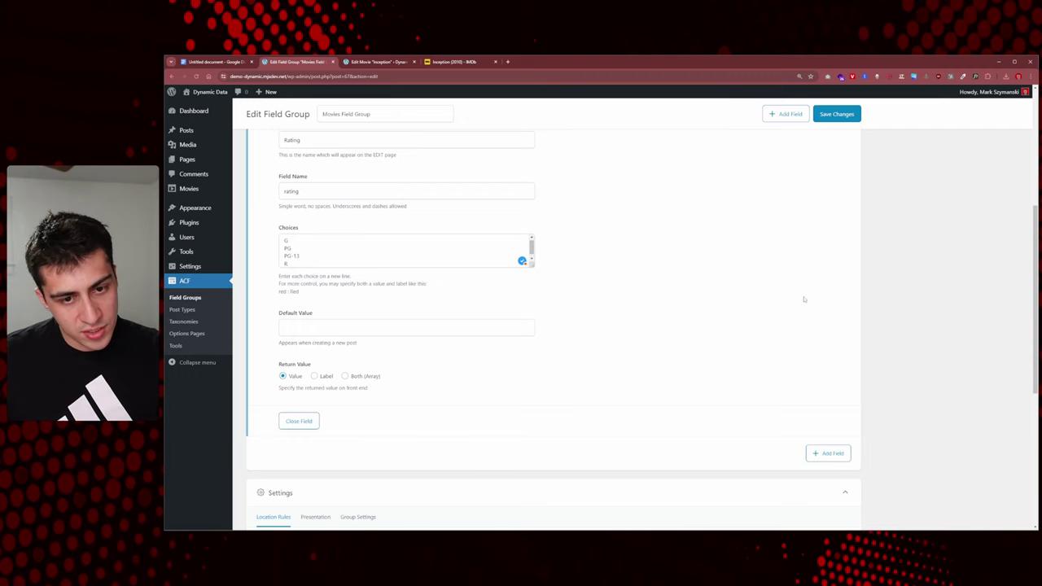
{"action": "scroll", "coordinate": [804, 298], "scroll_direction": "down", "scroll_amount": 2}
{"action": "scroll", "coordinate": [805, 295], "scroll_direction": "up", "scroll_amount": 3}
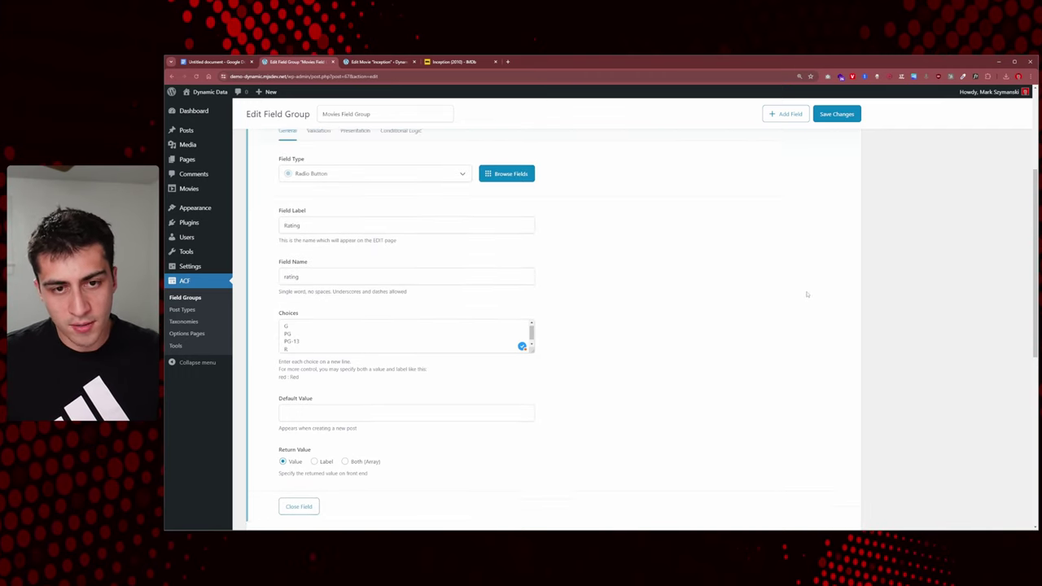
{"action": "scroll", "coordinate": [806, 293], "scroll_direction": "up", "scroll_amount": 3}
{"action": "left_click", "coordinate": [838, 114]}
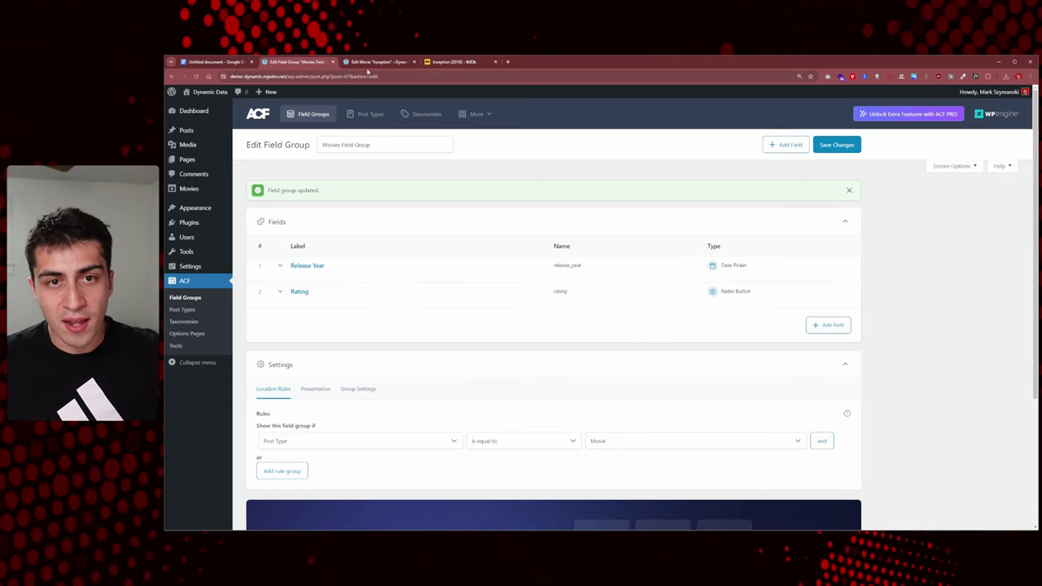
Reload the Inception movie's edit page, discarding its unsaved changes, to load the updated field group.
{"action": "left_click", "coordinate": [370, 63]}
{"action": "key", "text": "ctrl+r"}
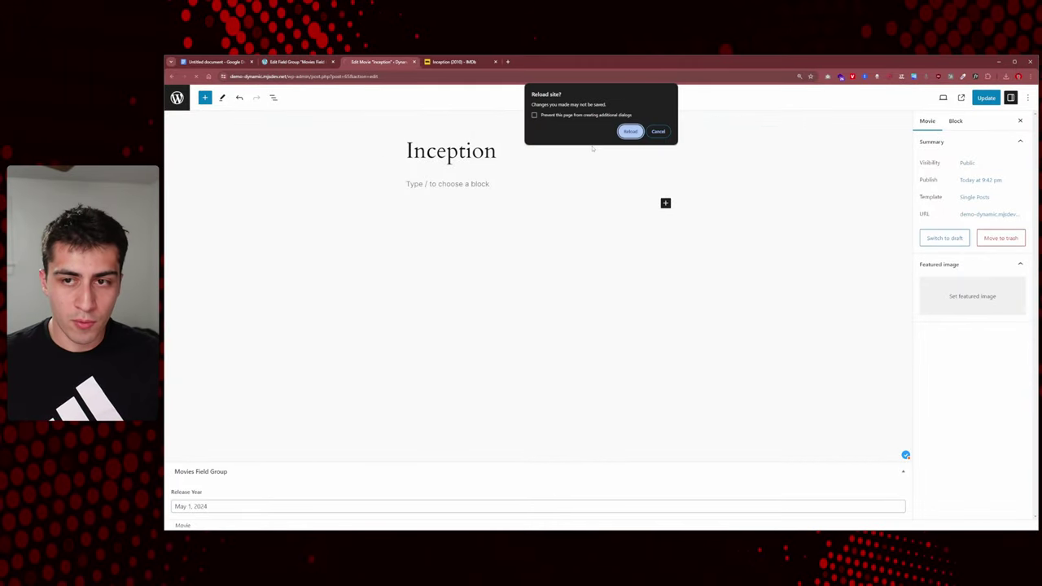
{"action": "left_click", "coordinate": [629, 131]}
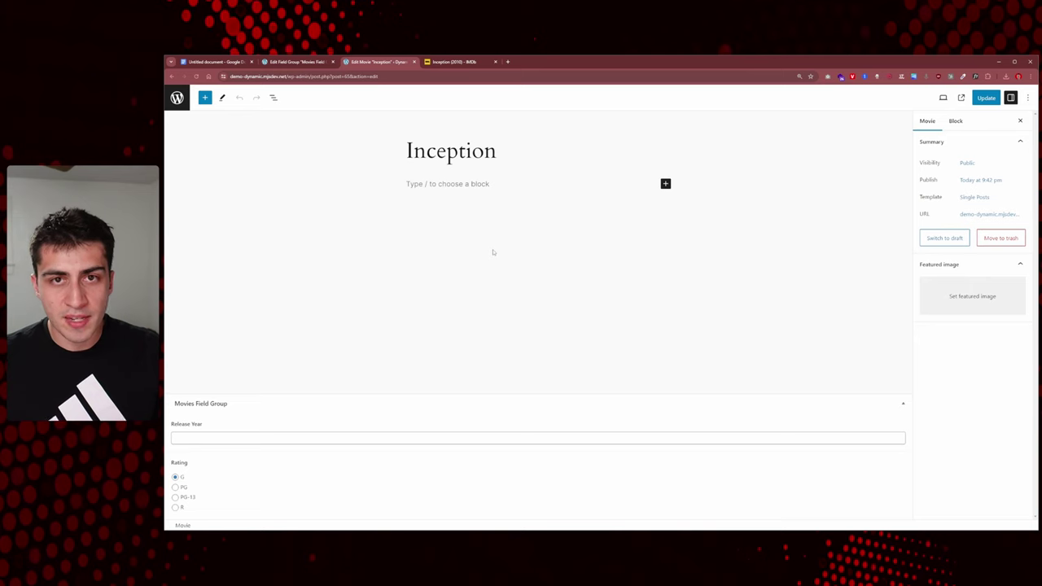
Set Inception's Release Year to May 11, 2010 and its Rating to PG-13, and update the movie.
{"action": "left_click", "coordinate": [293, 439]}
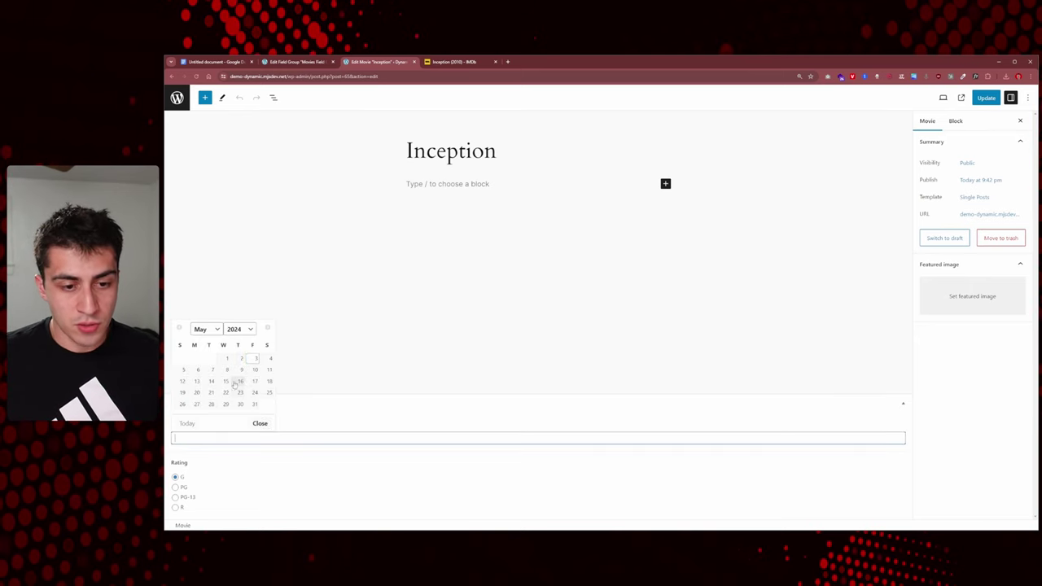
{"action": "left_click", "coordinate": [239, 329]}
{"action": "left_click", "coordinate": [234, 383]}
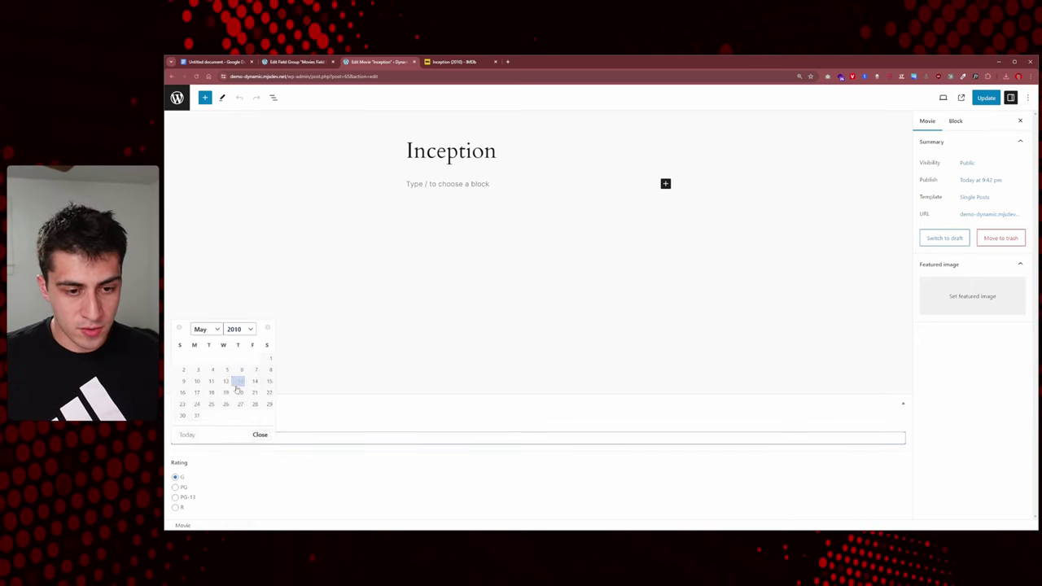
{"action": "left_click", "coordinate": [211, 380]}
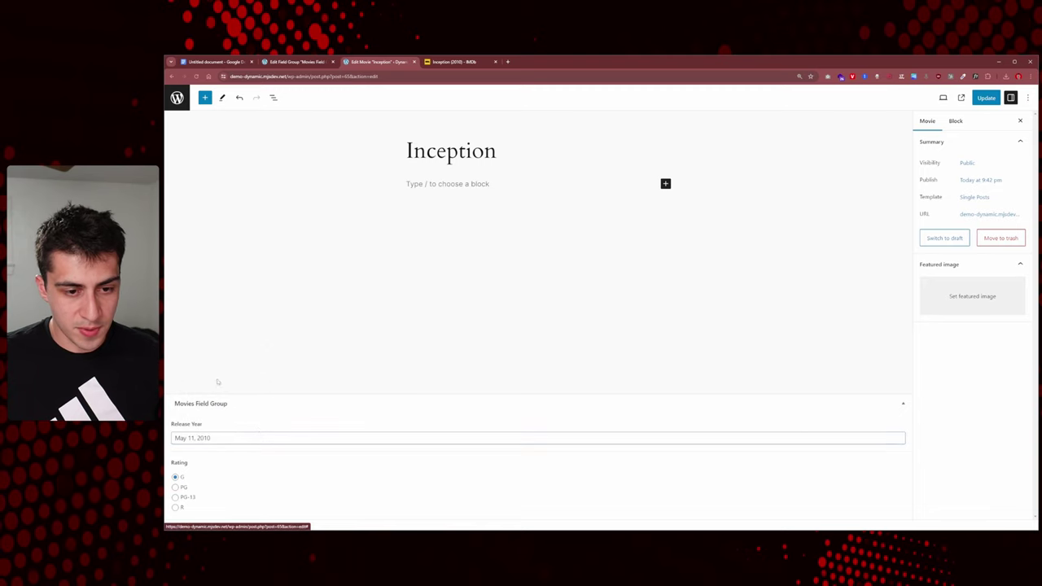
{"action": "left_click", "coordinate": [175, 497]}
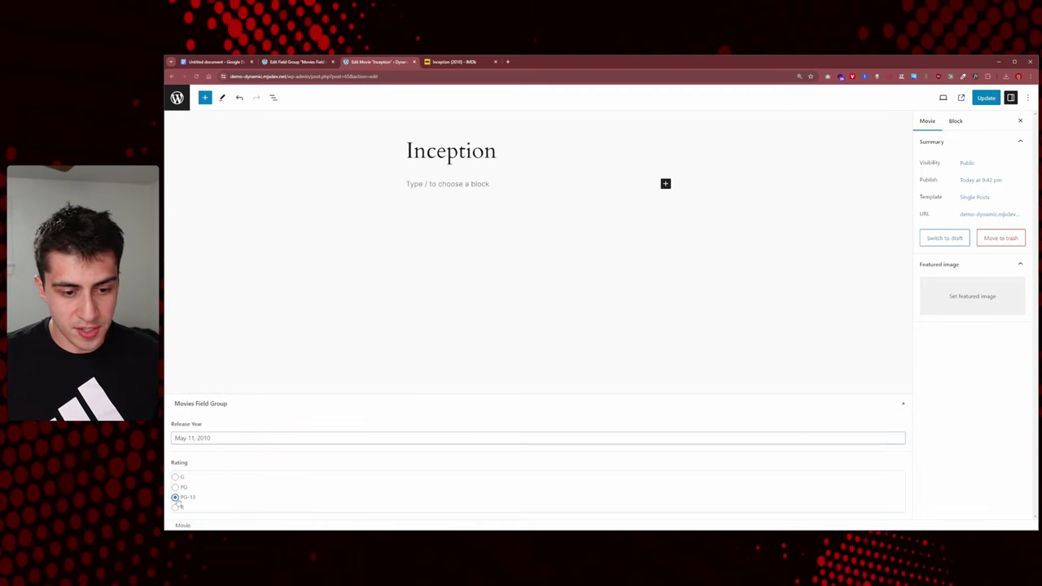
{"action": "left_click", "coordinate": [985, 98]}
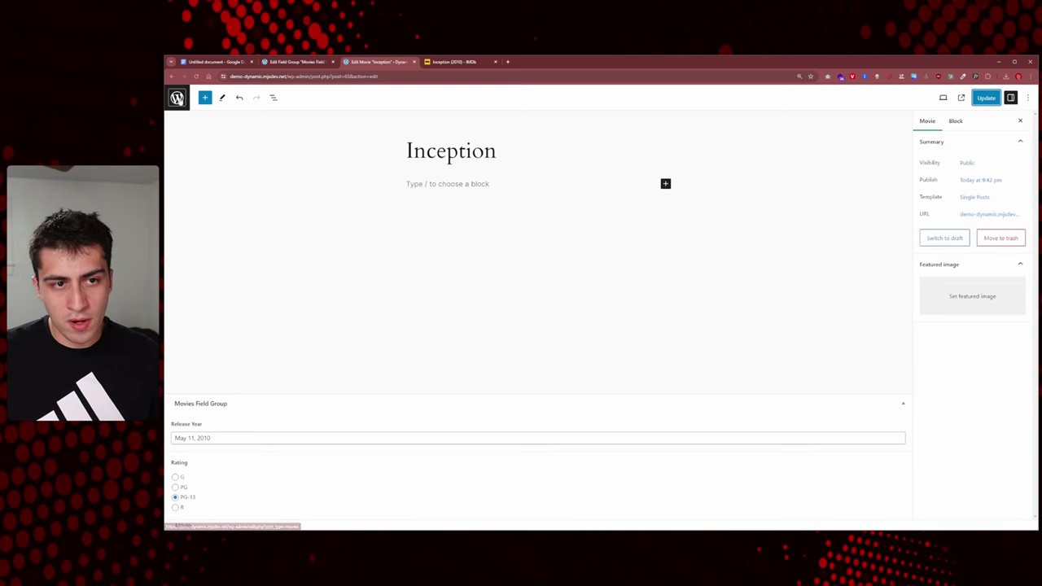
Add a new movie titled Toy Story from the Movies list.
{"action": "left_click", "coordinate": [179, 98]}
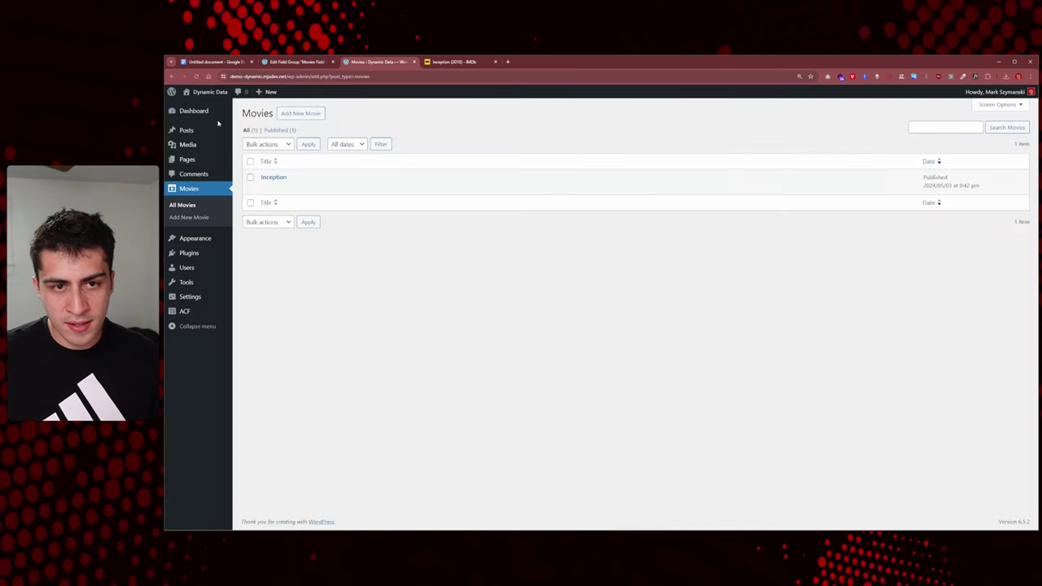
{"action": "left_click", "coordinate": [295, 113]}
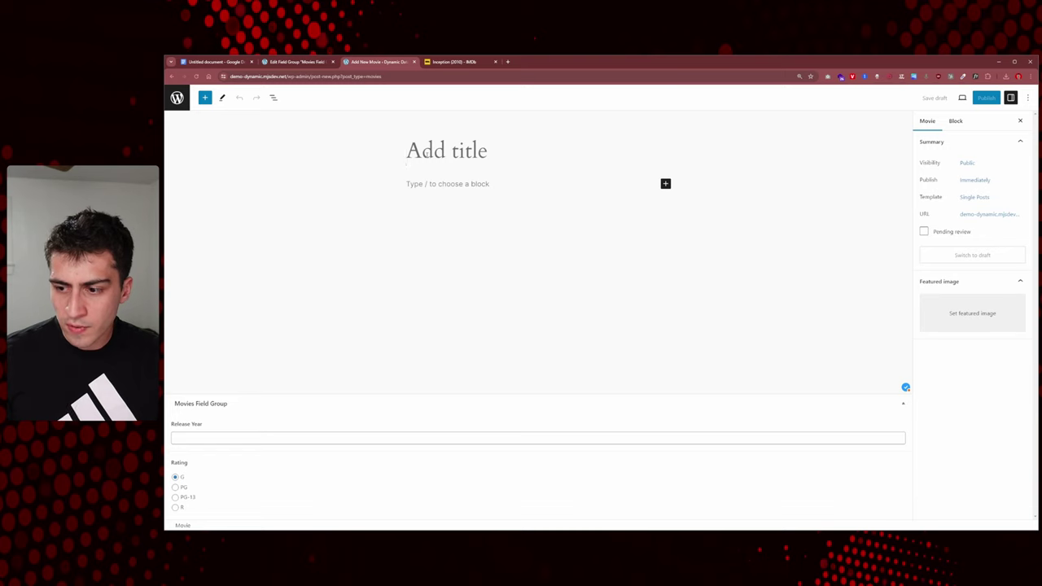
{"action": "type", "text": "Toy Story"}
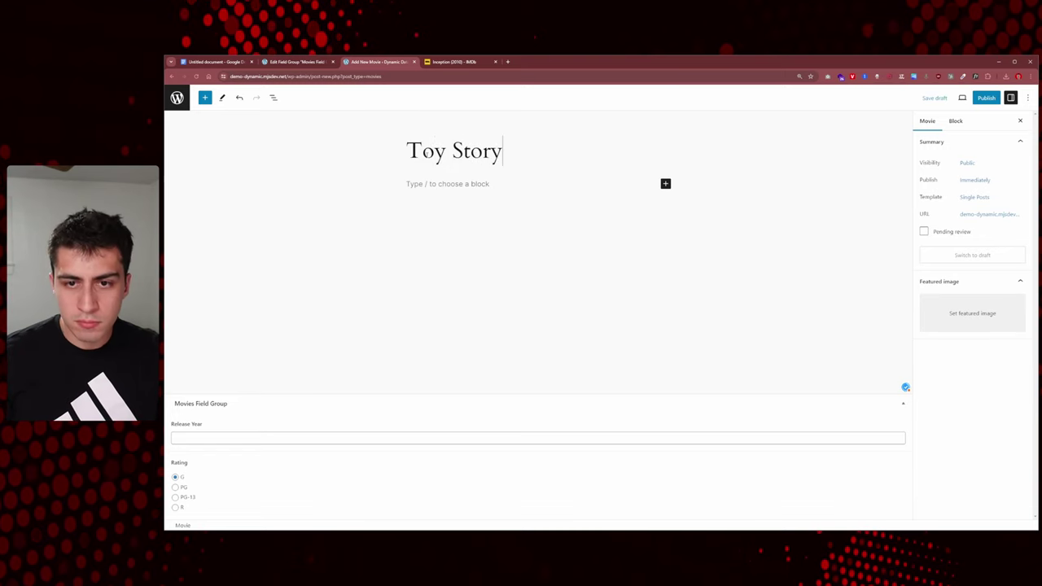
{"action": "key", "text": "Return"}
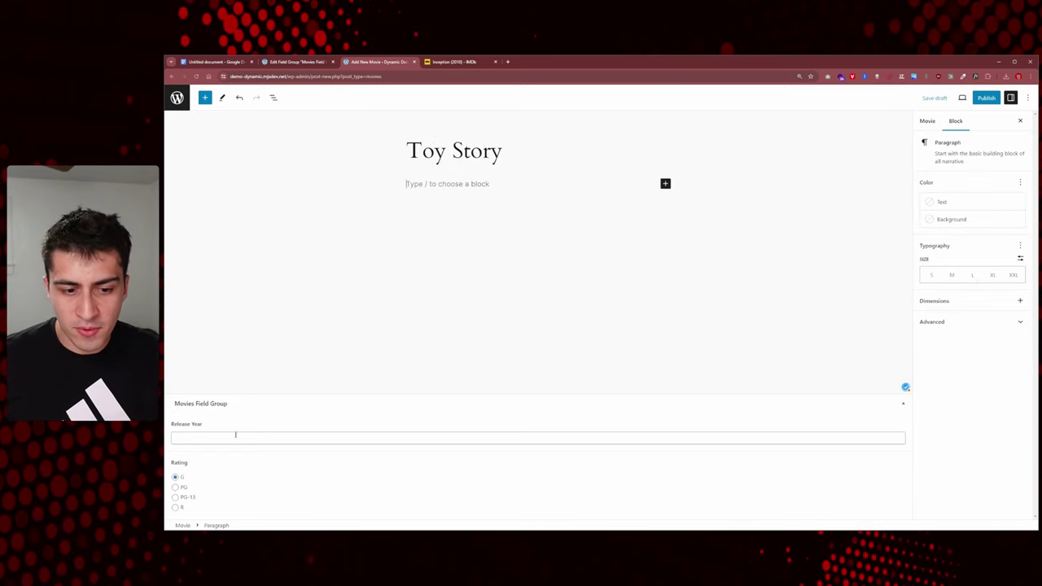
Set Toy Story's Release Year to May 8, 1996 and its Rating to PG.
{"action": "left_click", "coordinate": [235, 436]}
{"action": "left_click", "coordinate": [240, 330]}
{"action": "scroll", "coordinate": [236, 391], "scroll_direction": "up", "scroll_amount": 3}
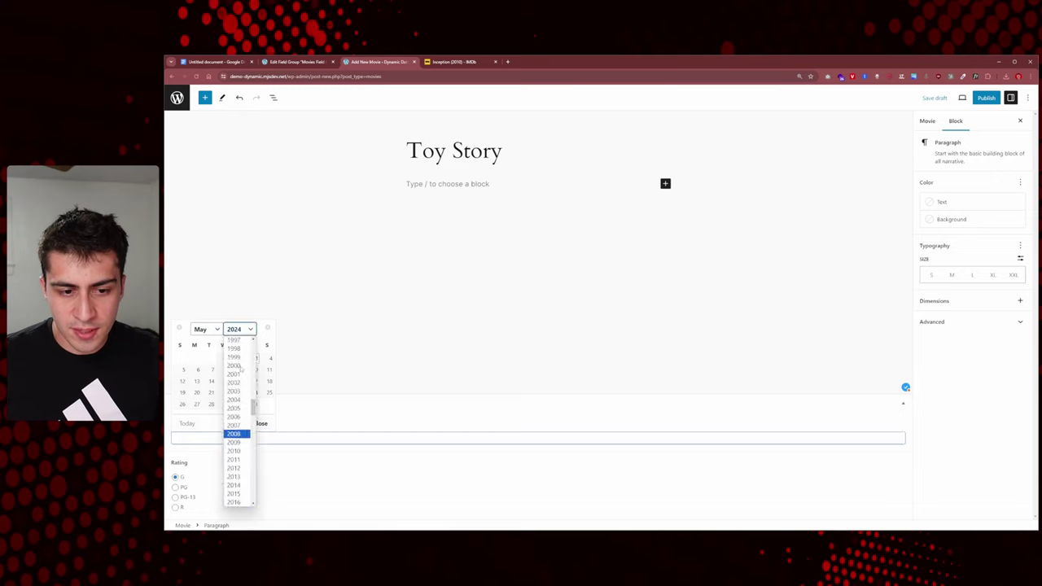
{"action": "left_click", "coordinate": [235, 399]}
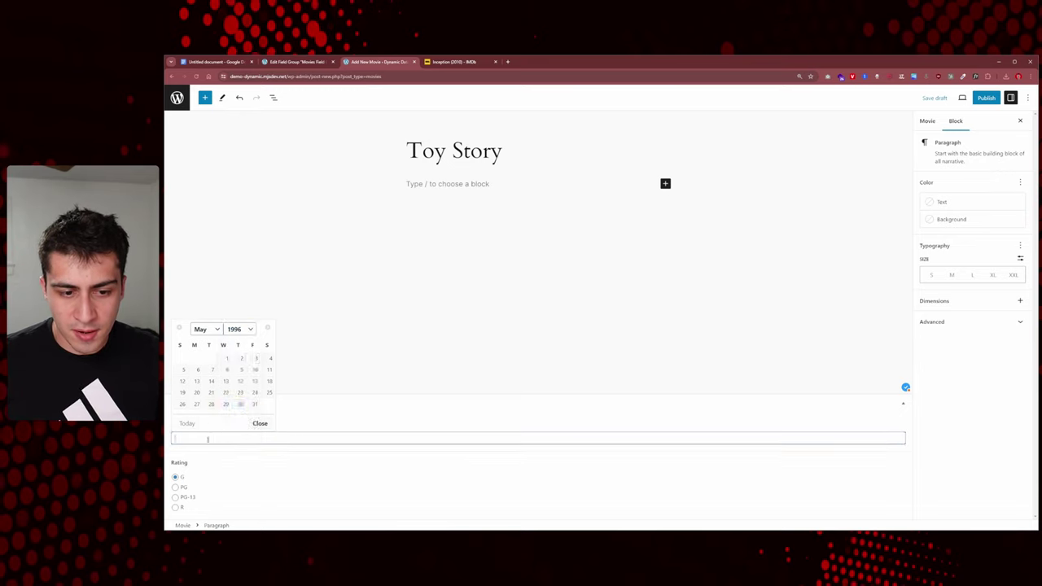
{"action": "left_click", "coordinate": [261, 423]}
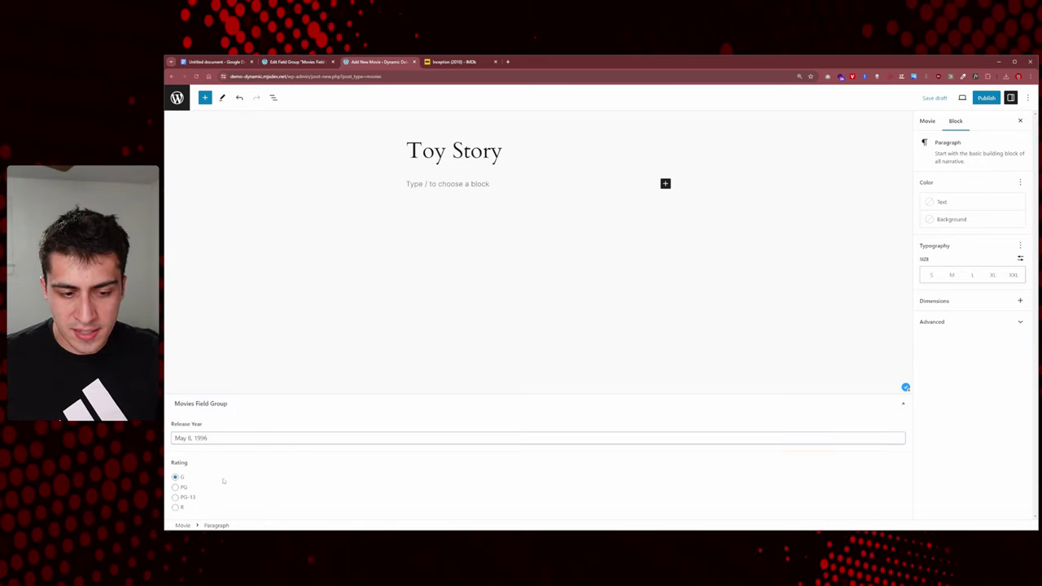
{"action": "left_click", "coordinate": [175, 487]}
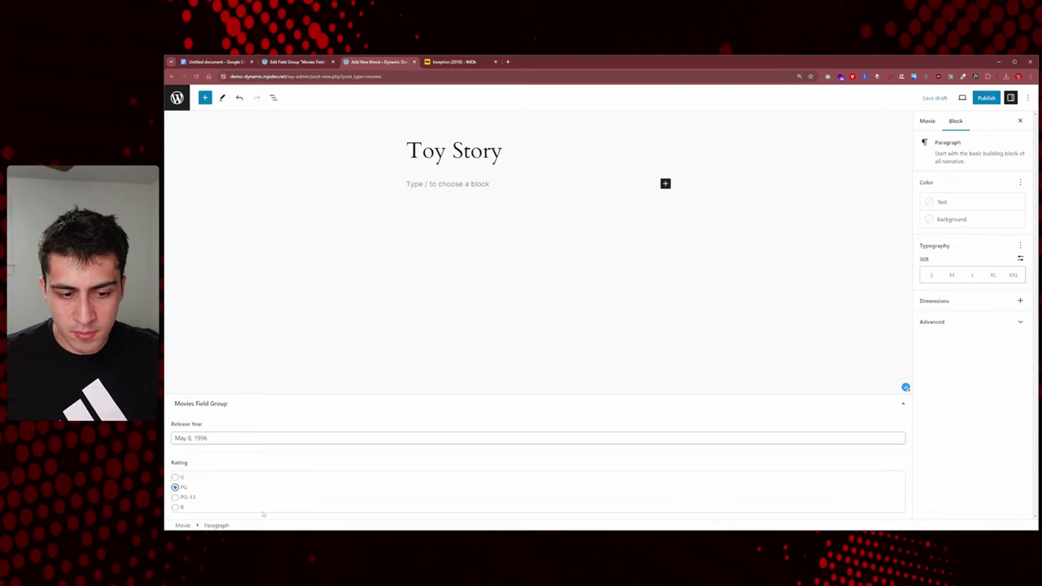
Publish the Toy Story movie and return to the Movies list.
{"action": "left_click", "coordinate": [987, 97]}
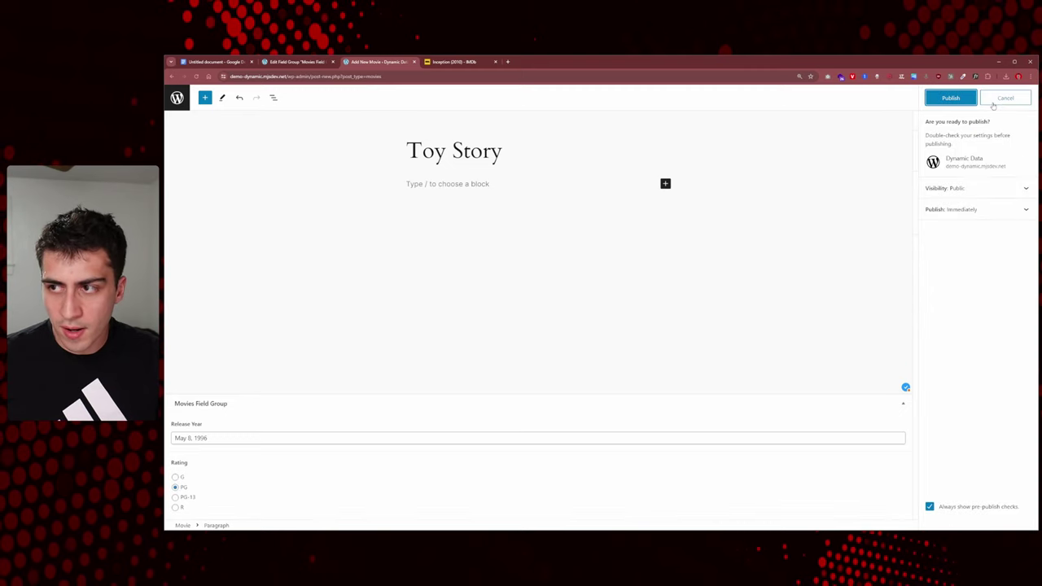
{"action": "left_click", "coordinate": [949, 98]}
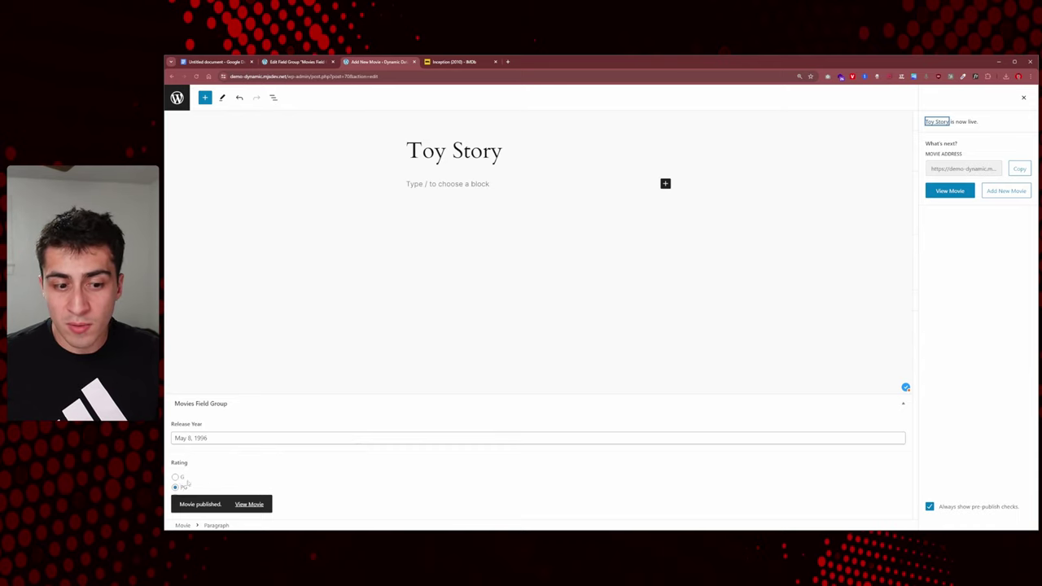
{"action": "left_click", "coordinate": [1023, 97]}
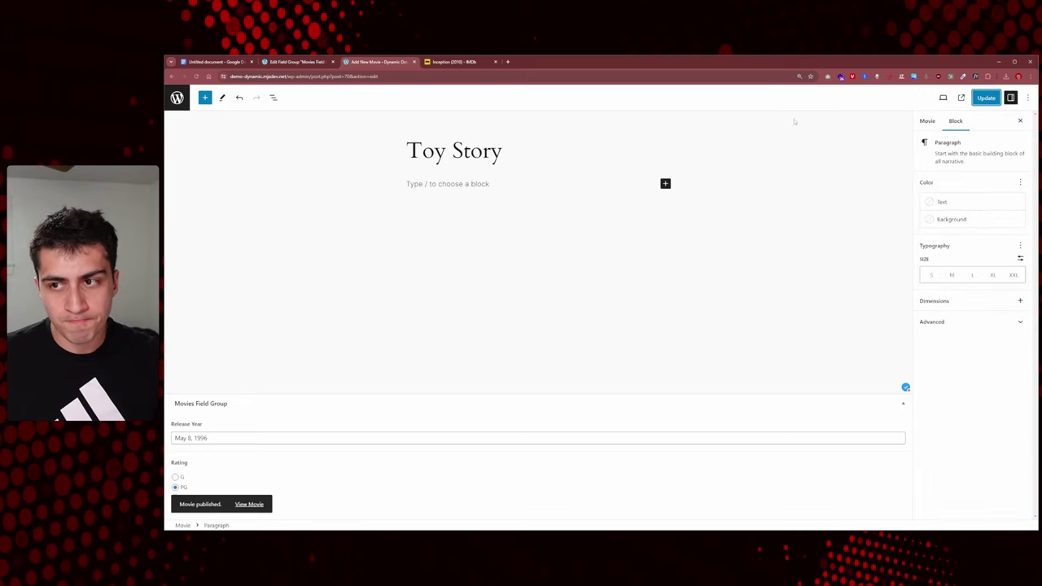
{"action": "left_click", "coordinate": [177, 105]}
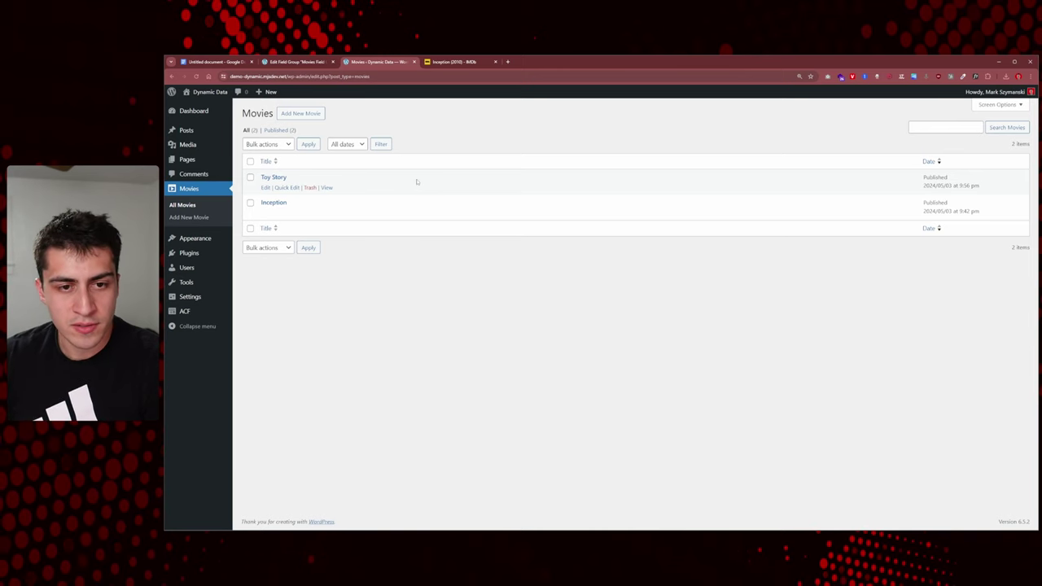
Switch to the Google Docs checklist and check off Custom Field under Custom Post Type (CPT).
{"action": "left_click", "coordinate": [213, 62]}
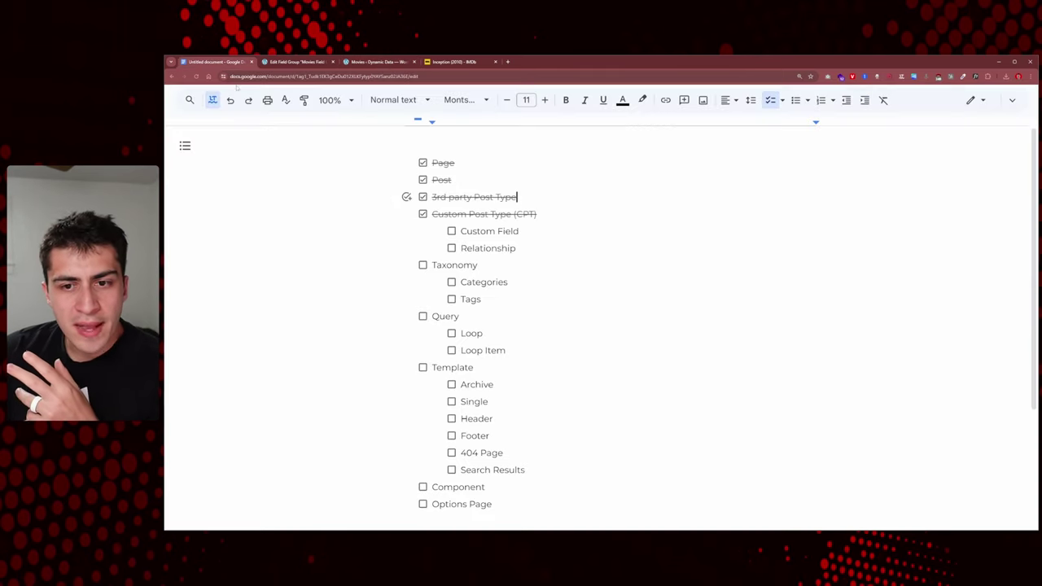
{"action": "left_click", "coordinate": [452, 231]}
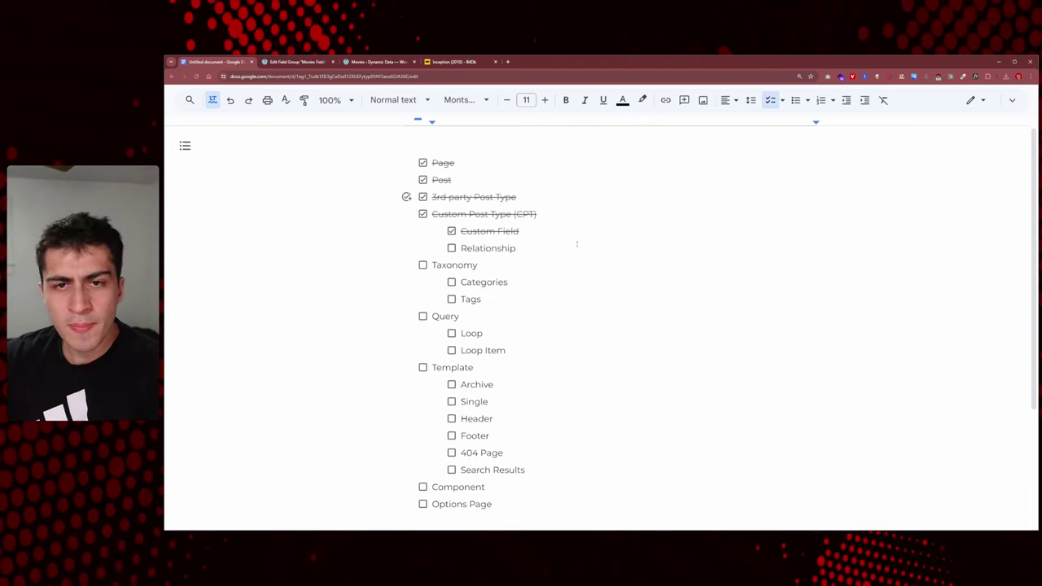
Look at Inception's IMDb page and highlight the Relationship, Categories and Tags items in the Google Docs checklist.
{"action": "left_click", "coordinate": [453, 61]}
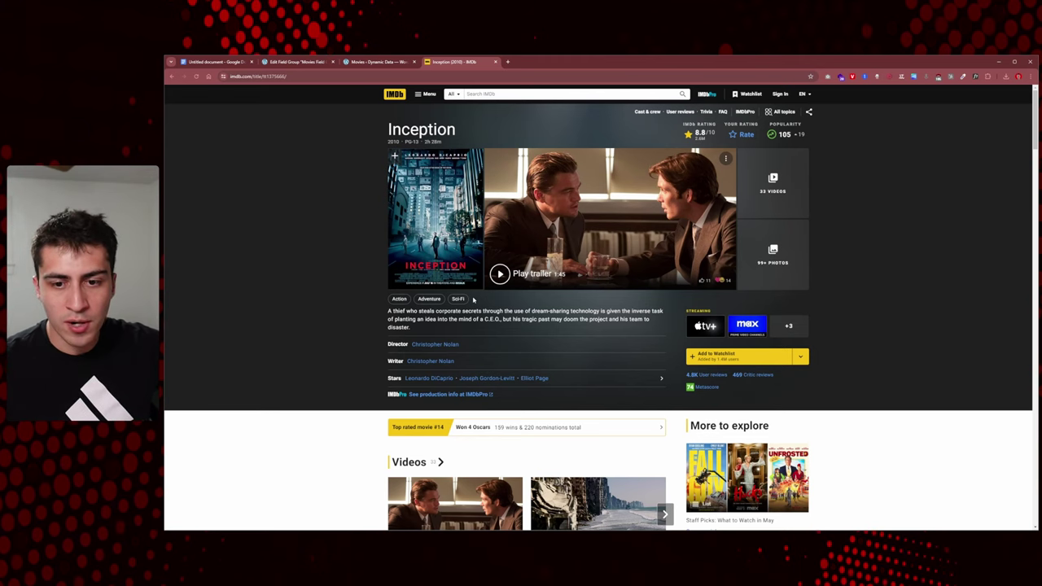
{"action": "left_click", "coordinate": [221, 63]}
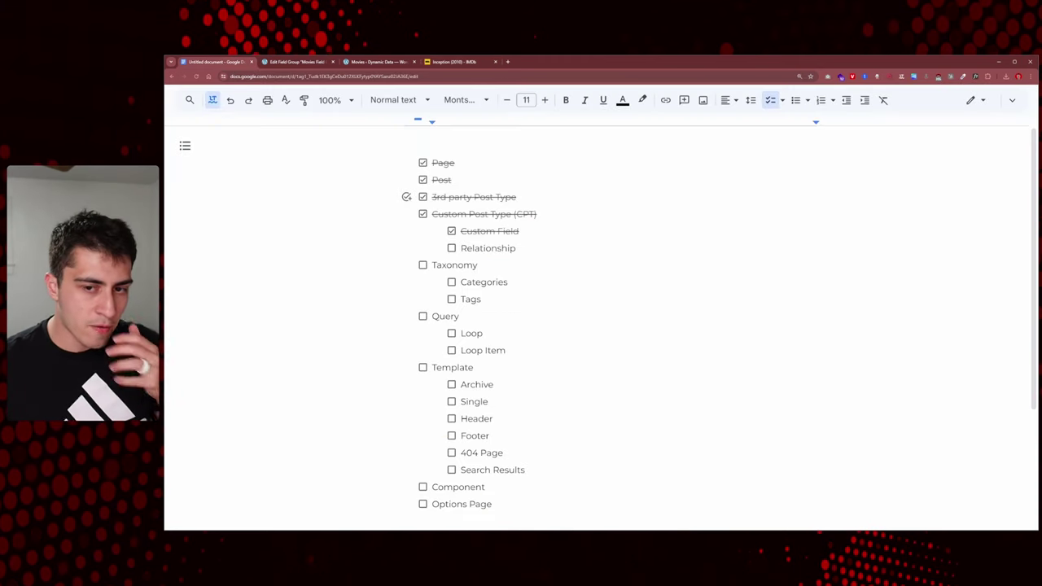
{"action": "left_click_drag", "start_coordinate": [516, 249], "coordinate": [461, 249]}
{"action": "left_click", "coordinate": [468, 247]}
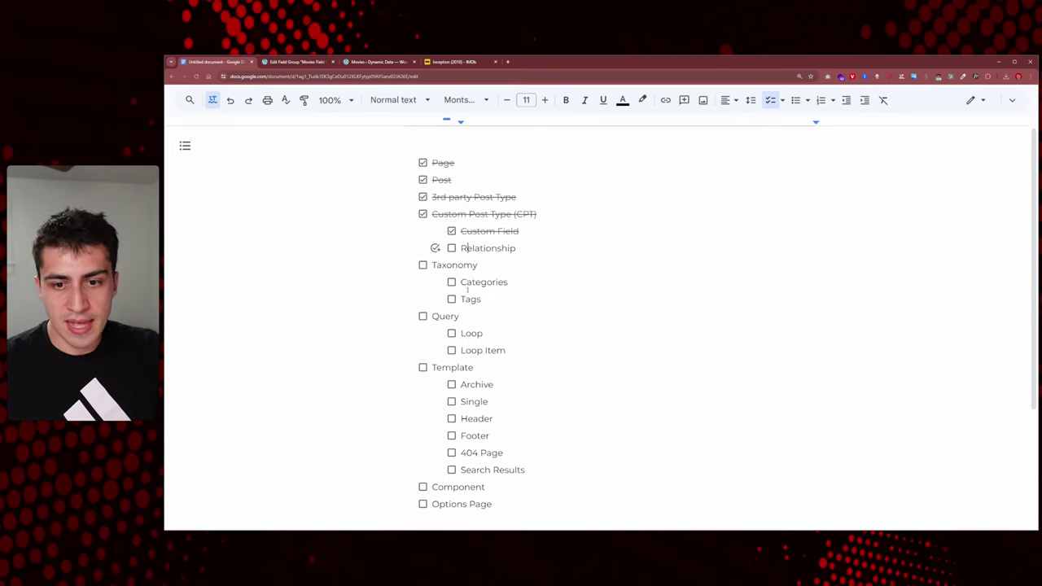
{"action": "double_click", "coordinate": [483, 281]}
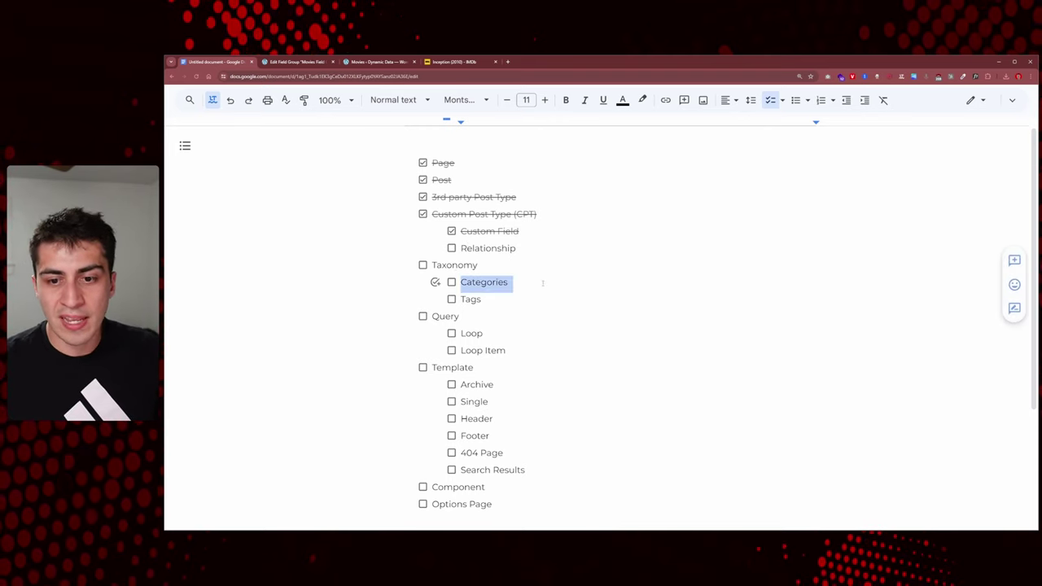
{"action": "left_click", "coordinate": [477, 298]}
{"action": "double_click", "coordinate": [470, 298]}
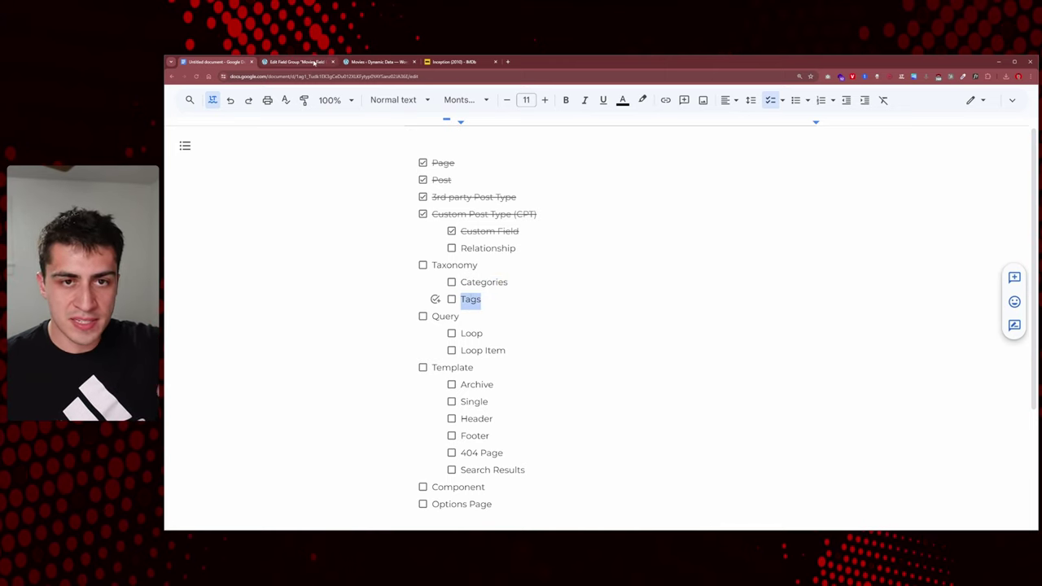
Switch to the WordPress admin and compare the Categories and Tags pages belonging to Posts, each opened in its own browser tab.
{"action": "left_click", "coordinate": [351, 63]}
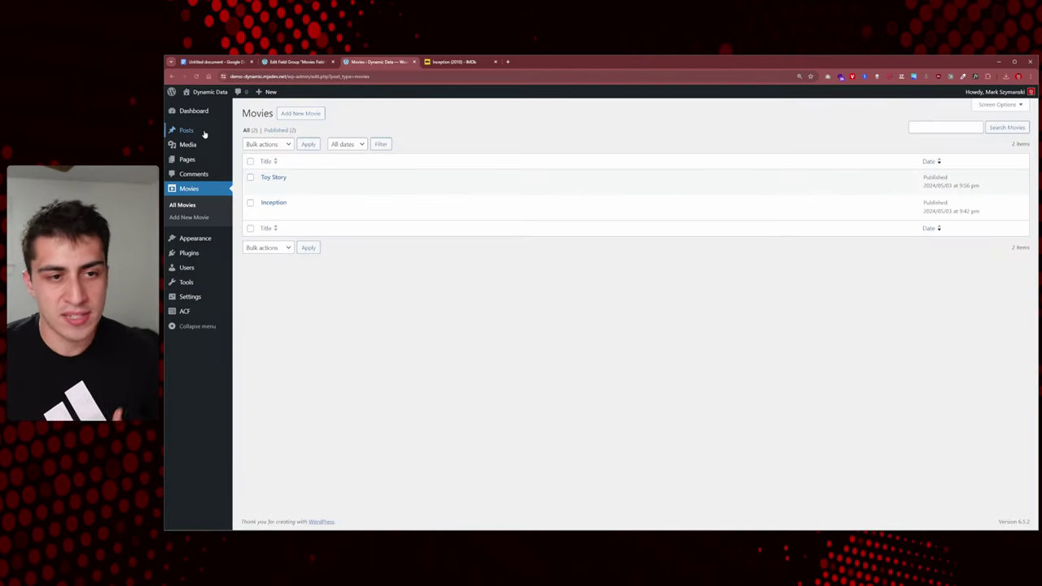
{"action": "mouse_move", "coordinate": [214, 133]}
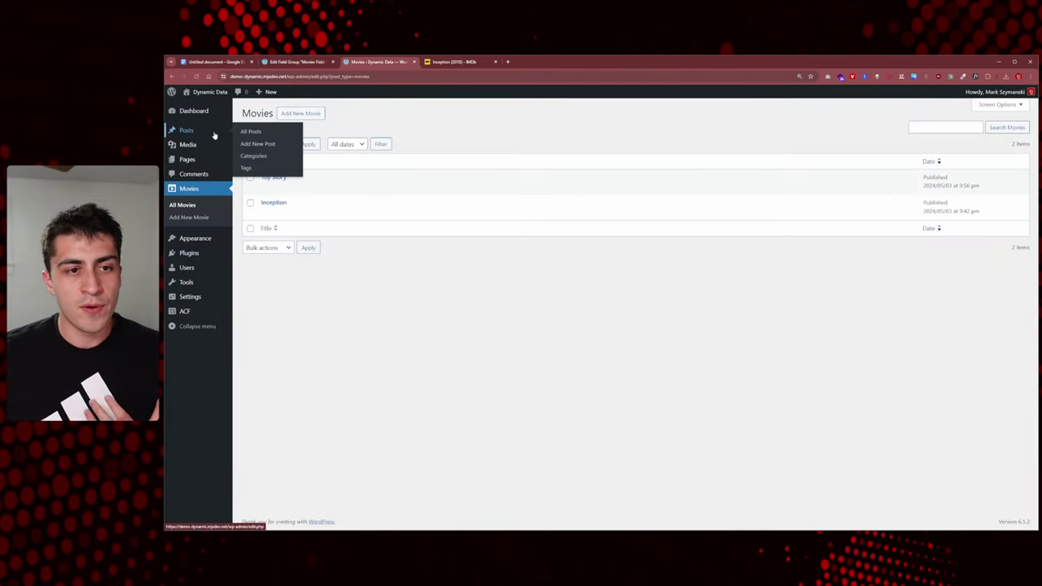
{"action": "left_click", "coordinate": [216, 135]}
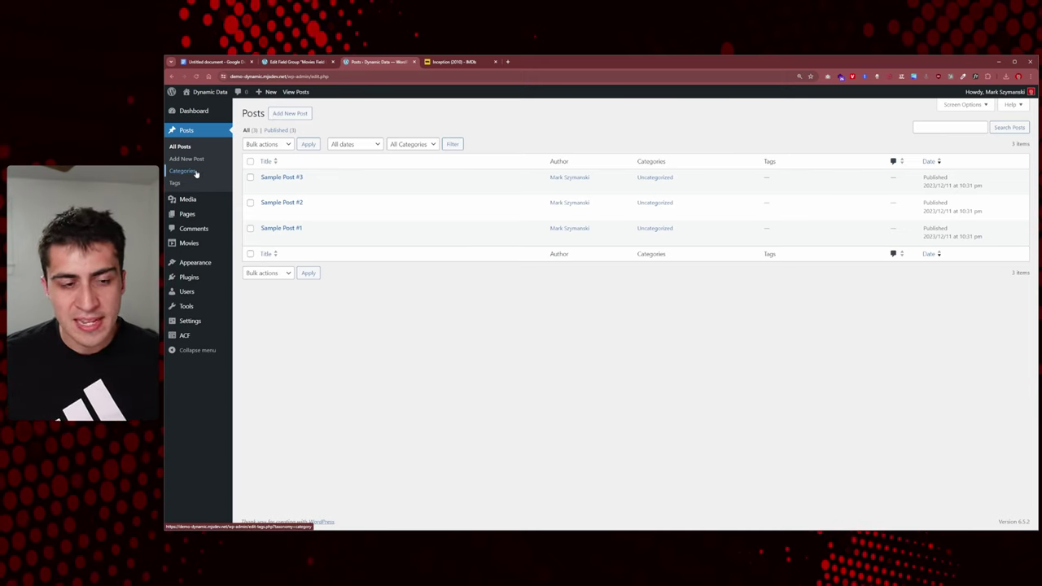
{"action": "middle_click", "coordinate": [196, 174]}
{"action": "middle_click", "coordinate": [193, 184]}
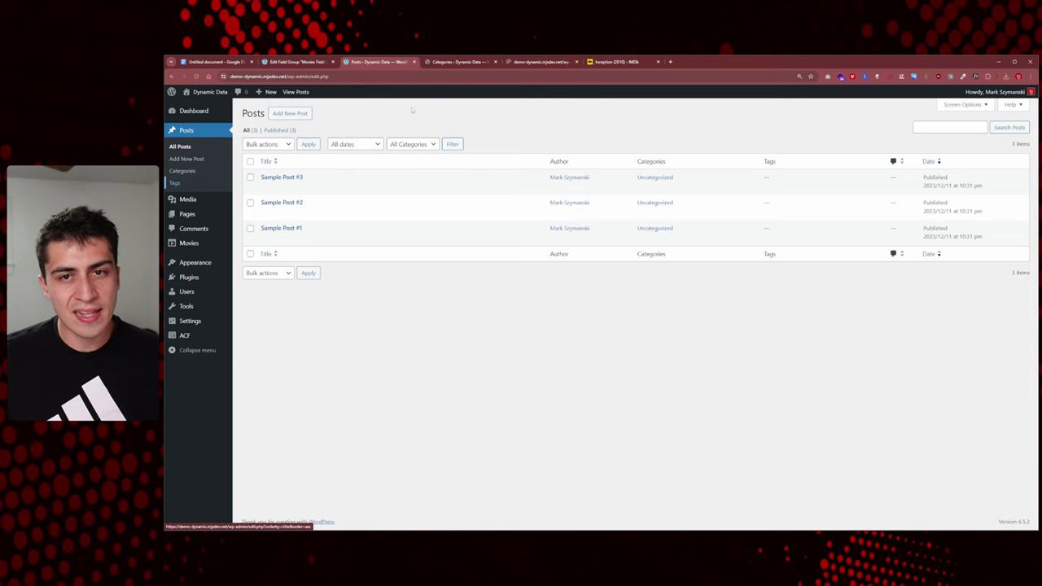
{"action": "left_click", "coordinate": [454, 62]}
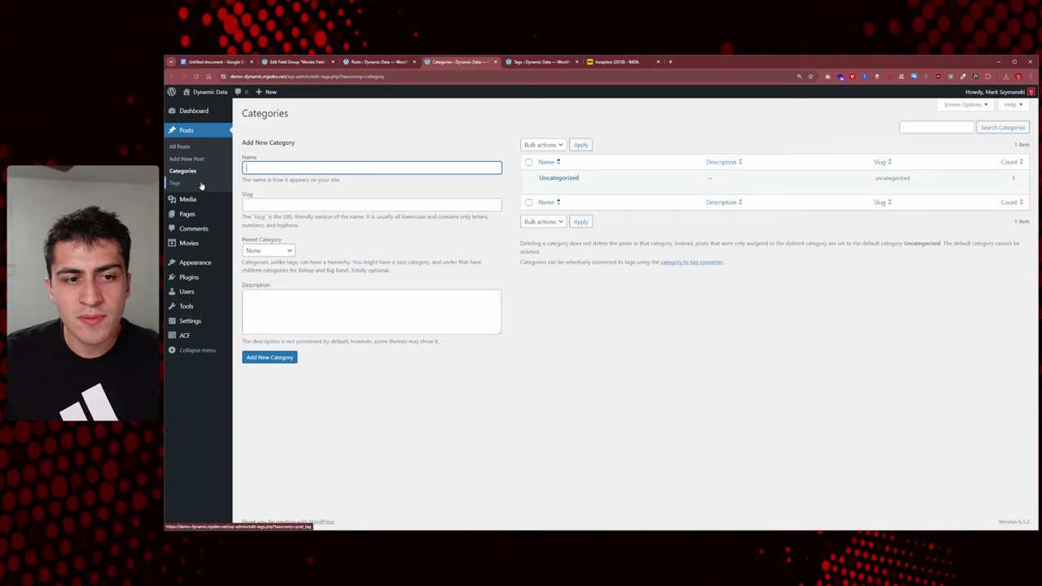
{"action": "left_click", "coordinate": [513, 65]}
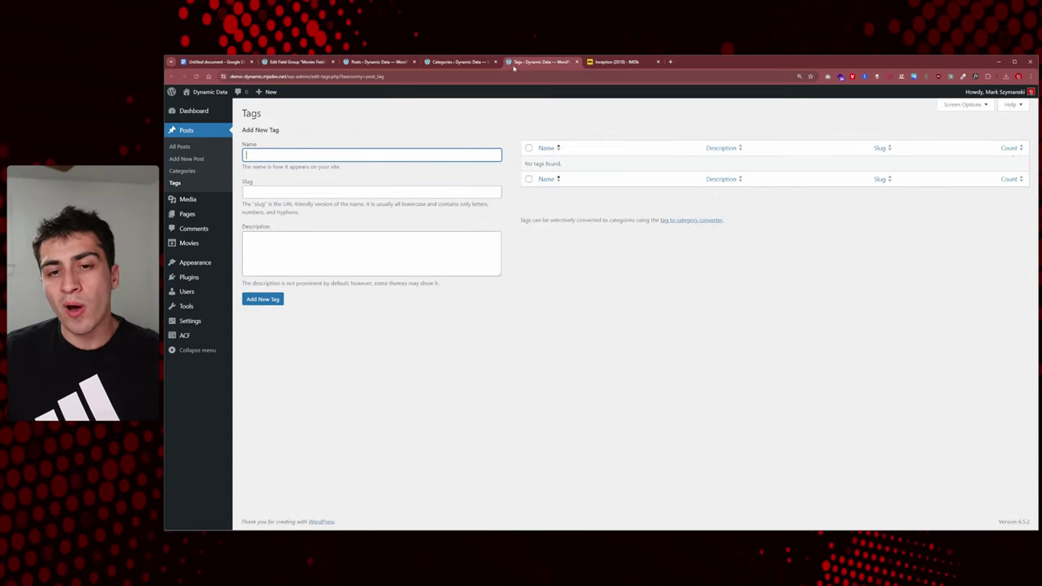
{"action": "left_click", "coordinate": [464, 63]}
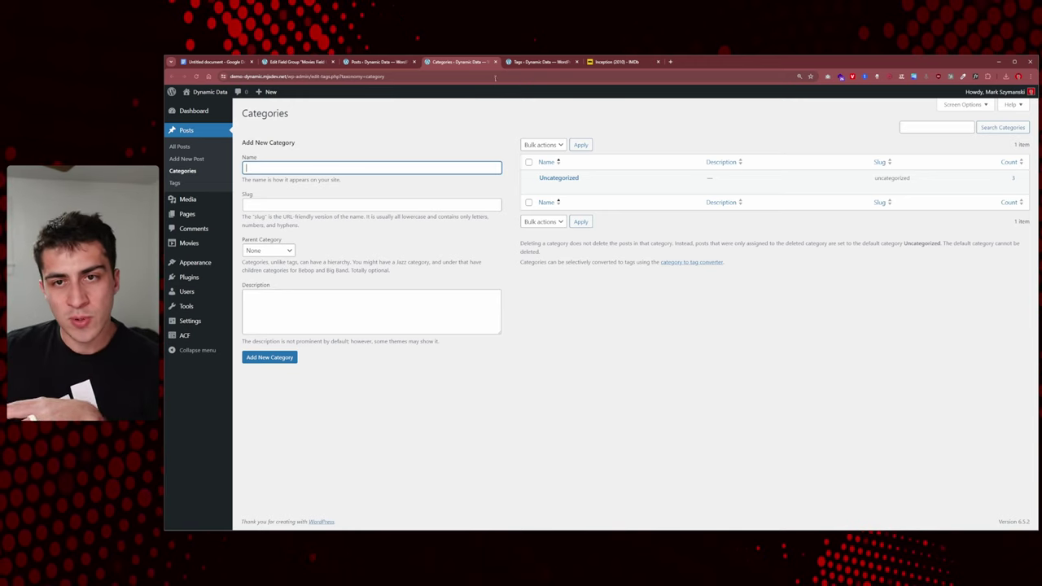
{"action": "left_click", "coordinate": [520, 62]}
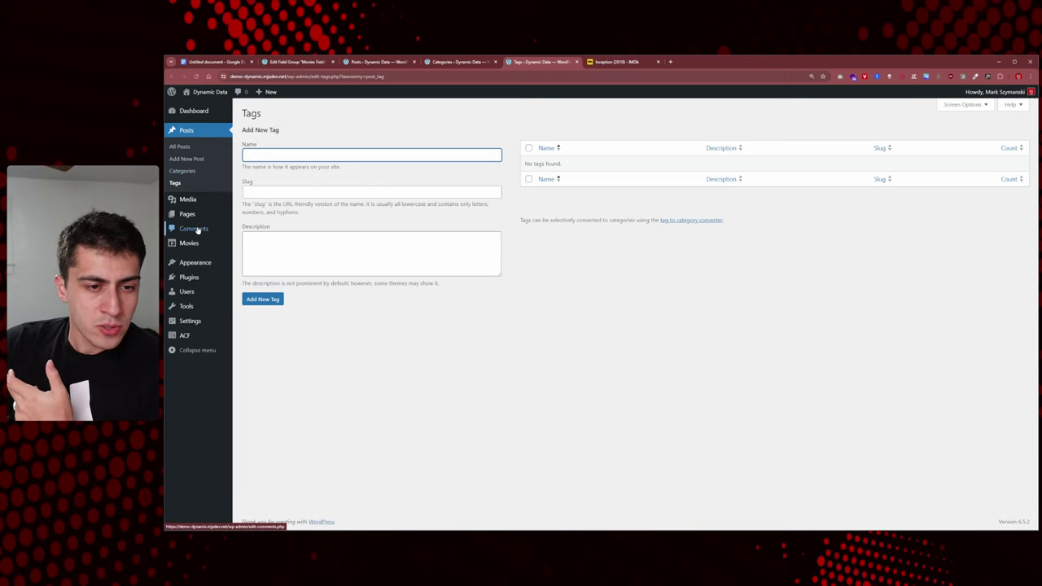
Start a new ACF taxonomy with the plural label Genres.
{"action": "mouse_move", "coordinate": [210, 246]}
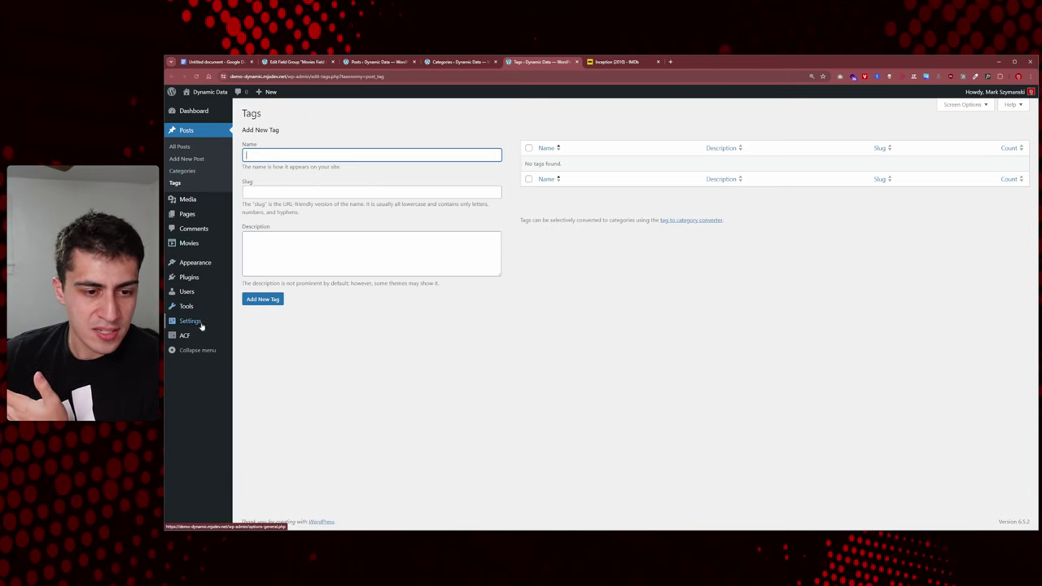
{"action": "mouse_move", "coordinate": [200, 336]}
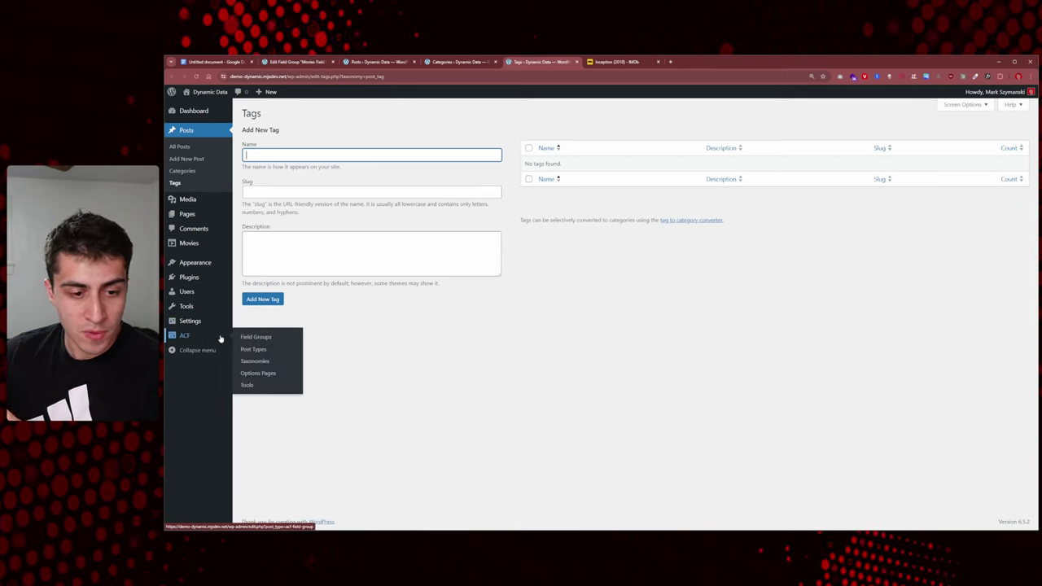
{"action": "left_click", "coordinate": [268, 362]}
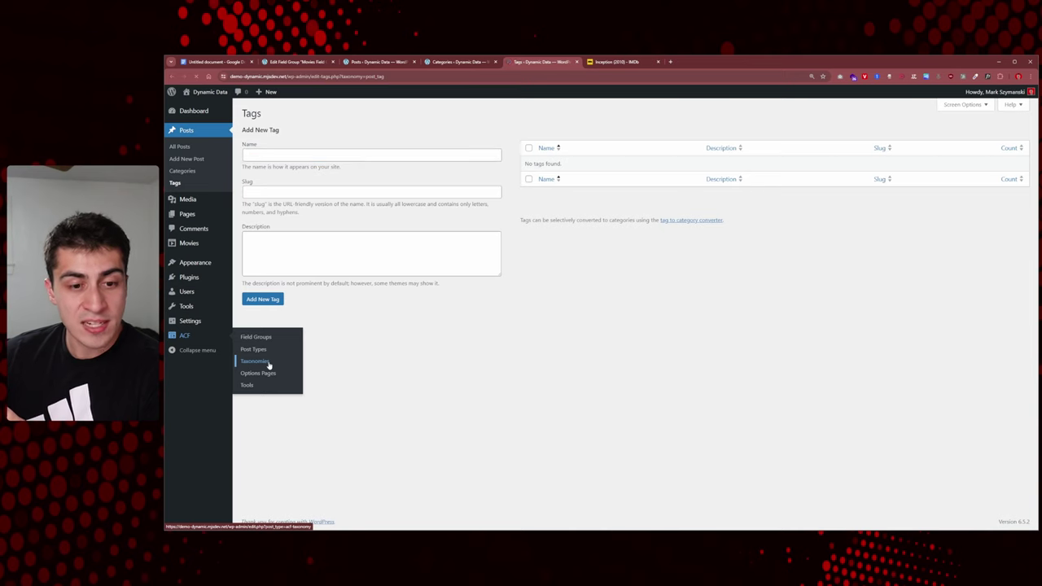
{"action": "left_click", "coordinate": [620, 332]}
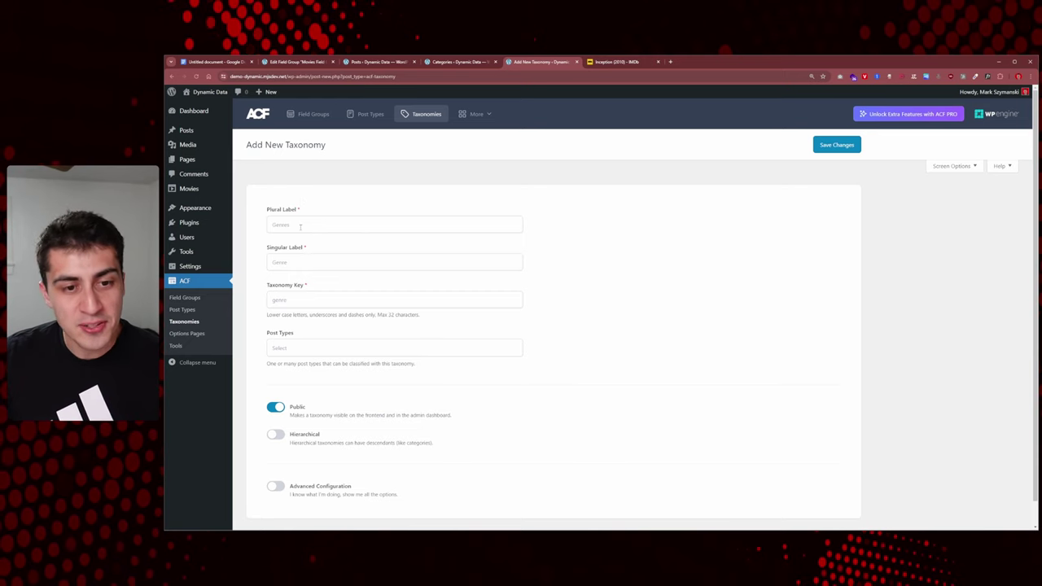
{"action": "left_click", "coordinate": [301, 227]}
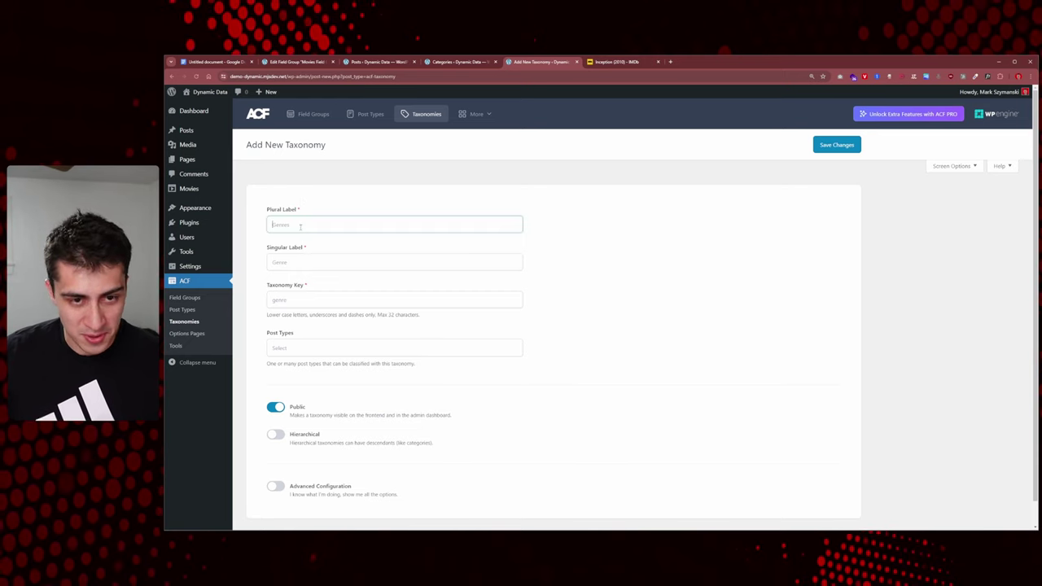
{"action": "type", "text": "Gne"}
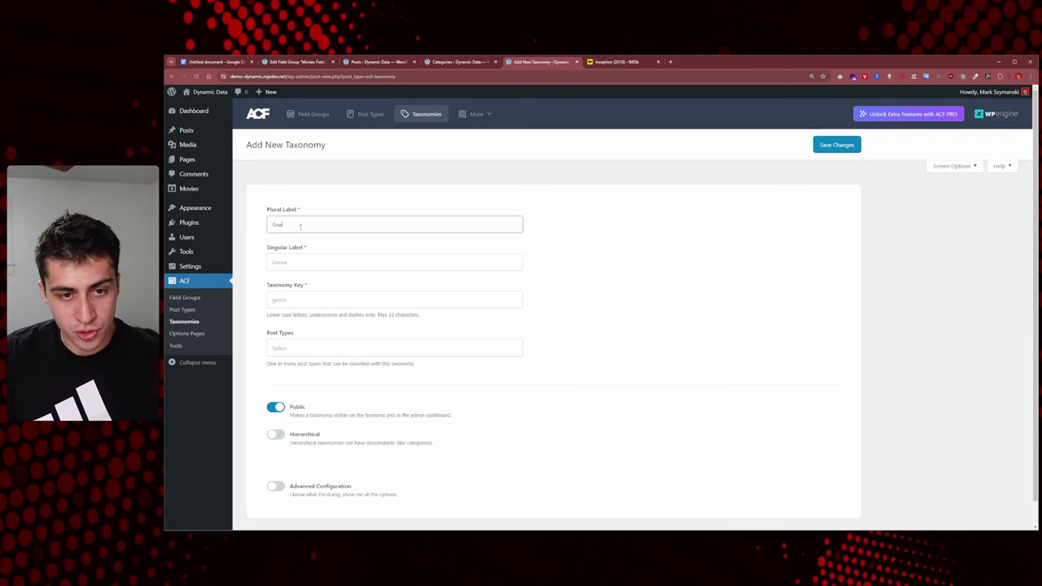
{"action": "key", "text": "BackSpace"}
{"action": "key", "text": "BackSpace"}
{"action": "type", "text": "enres"}
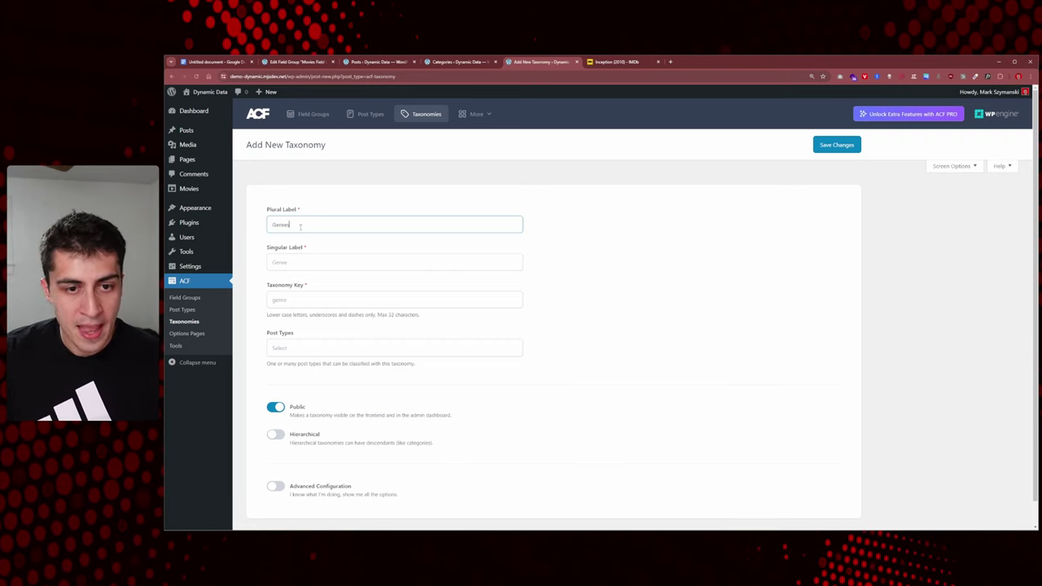
Set the taxonomy's singular label to Genre and its taxonomy key to genre.
{"action": "key", "text": "ctrl+a"}
{"action": "key", "text": "ctrl+c"}
{"action": "left_click", "coordinate": [312, 269]}
{"action": "key", "text": "ctrl+v"}
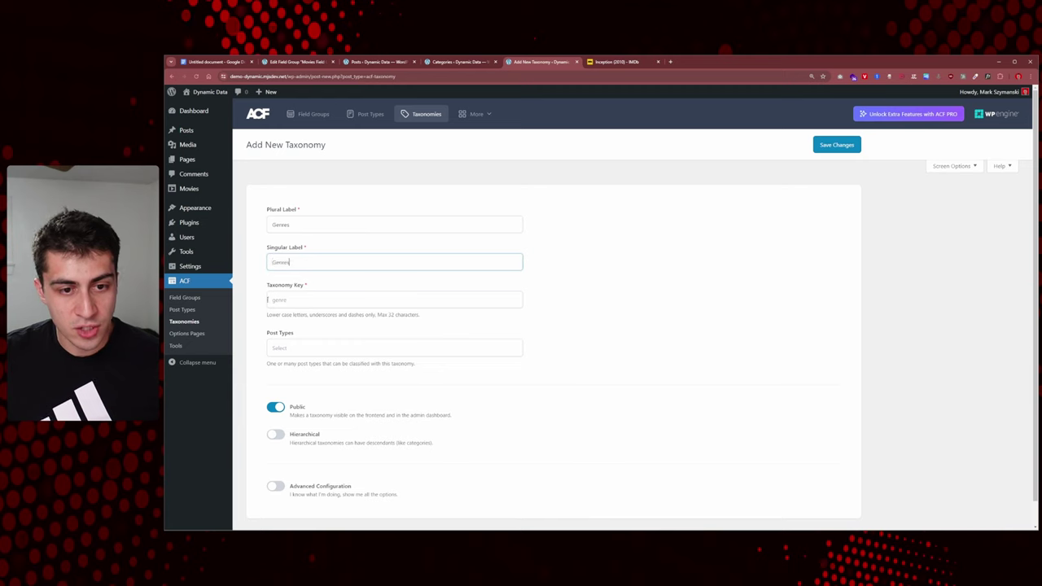
{"action": "key", "text": "BackSpace"}
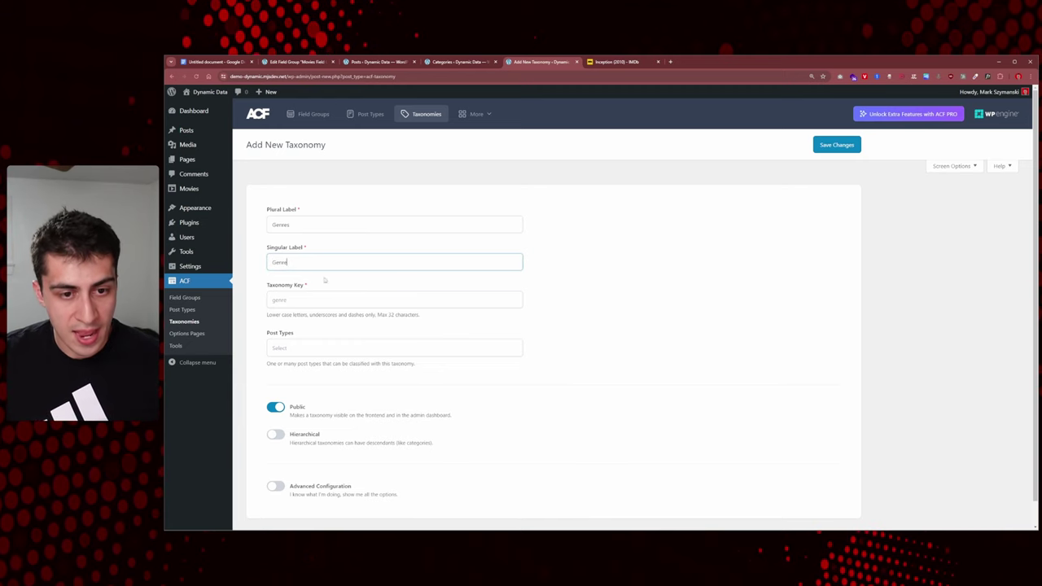
{"action": "left_click", "coordinate": [300, 300]}
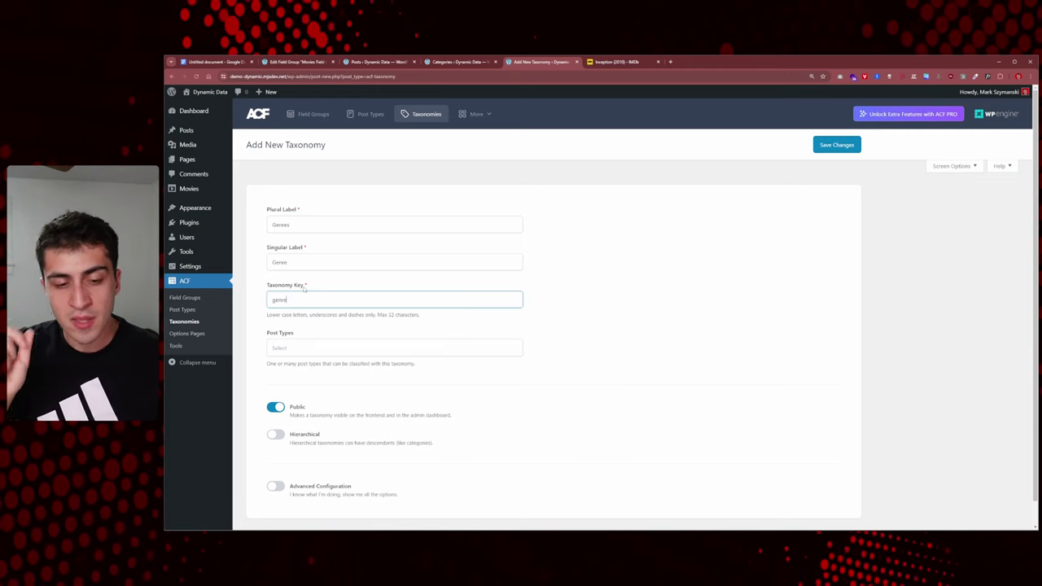
{"action": "left_click_drag", "start_coordinate": [288, 301], "coordinate": [257, 301]}
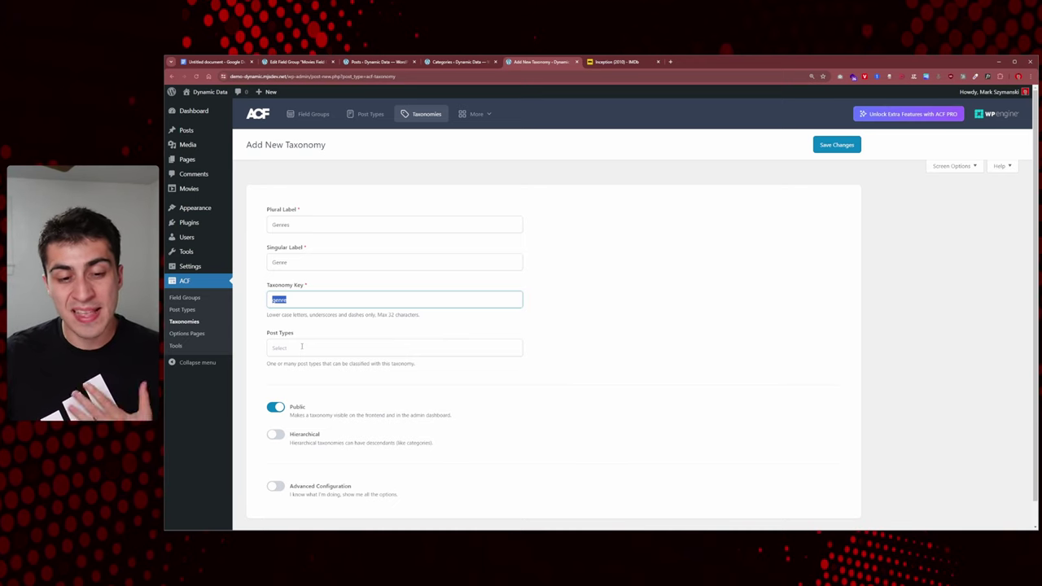
Assign the Genres taxonomy to the Movie post type, make it hierarchical and save it.
{"action": "left_click", "coordinate": [301, 346]}
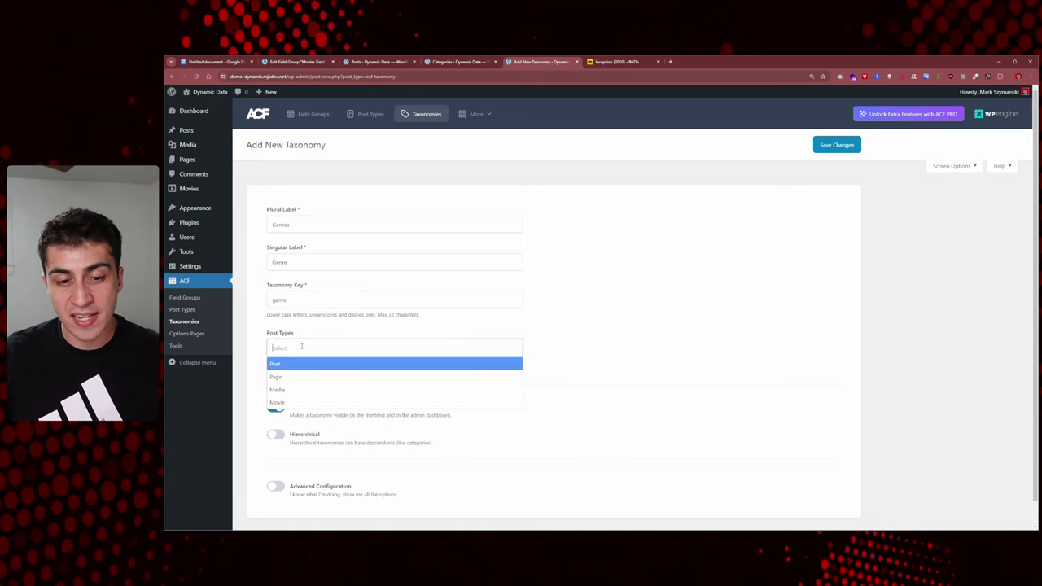
{"action": "left_click", "coordinate": [293, 401]}
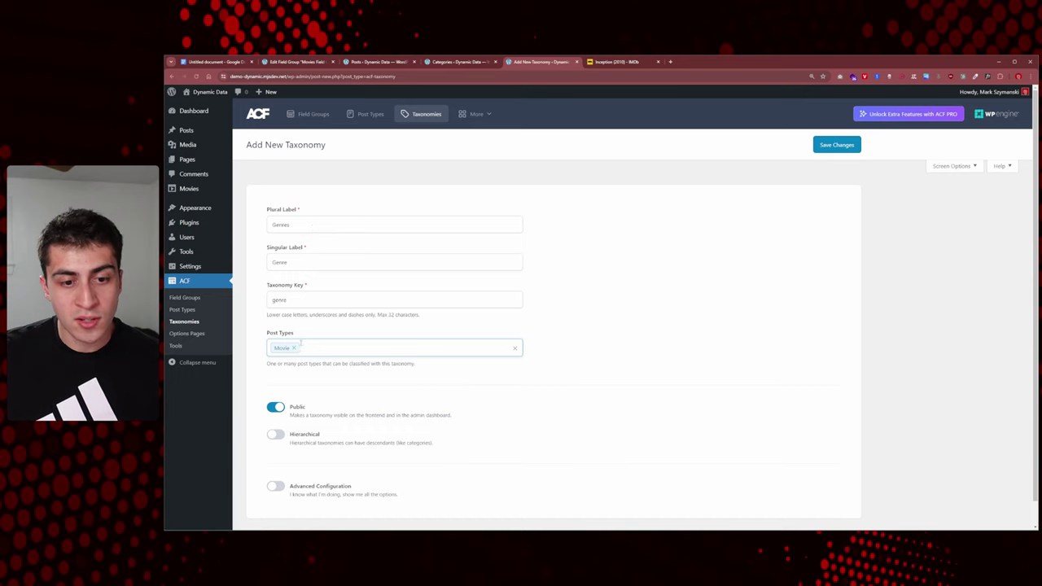
{"action": "scroll", "coordinate": [257, 359], "scroll_direction": "down", "scroll_amount": 1}
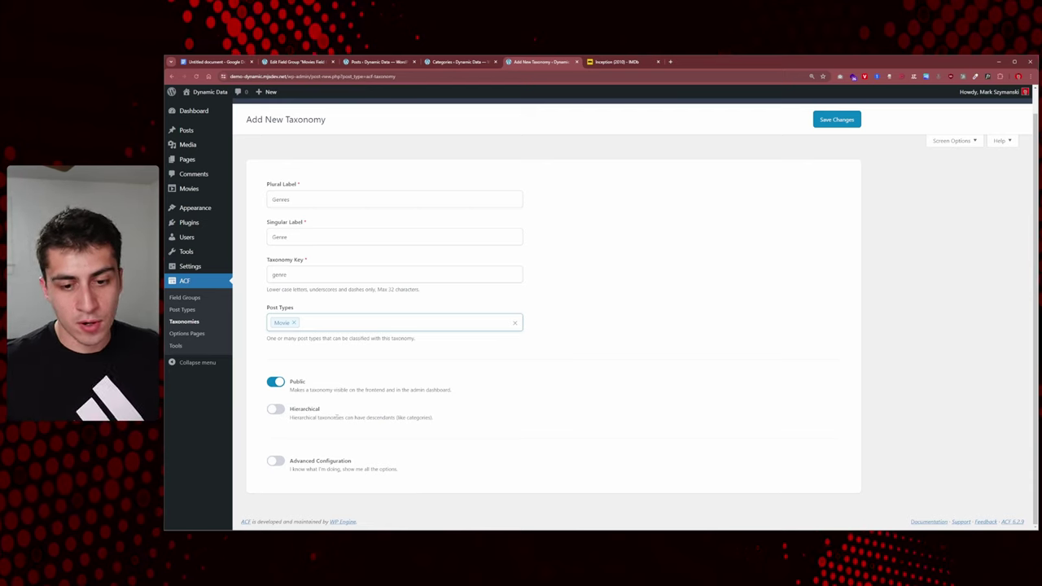
{"action": "left_click", "coordinate": [278, 410]}
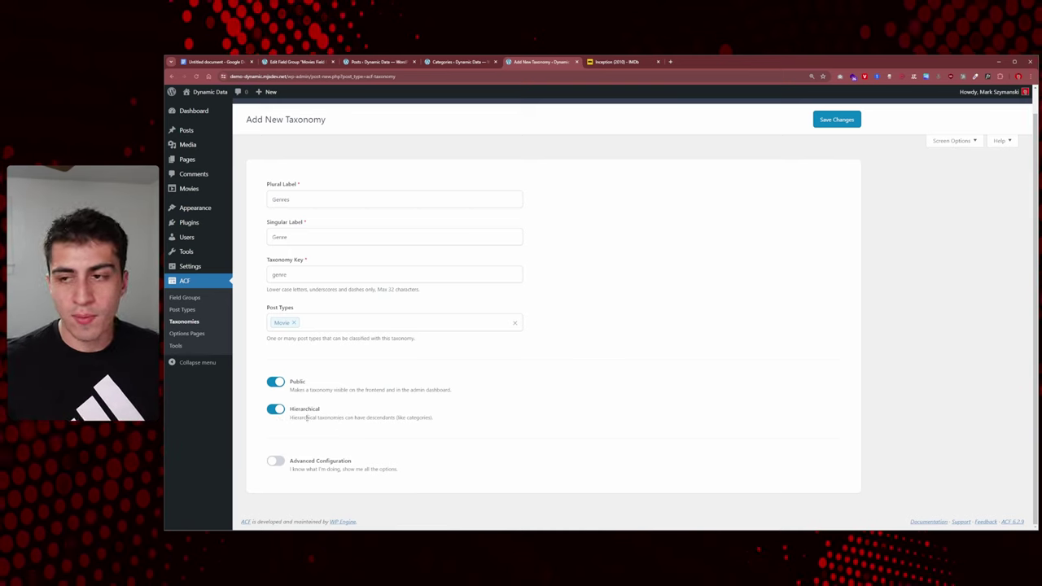
{"action": "left_click", "coordinate": [833, 124]}
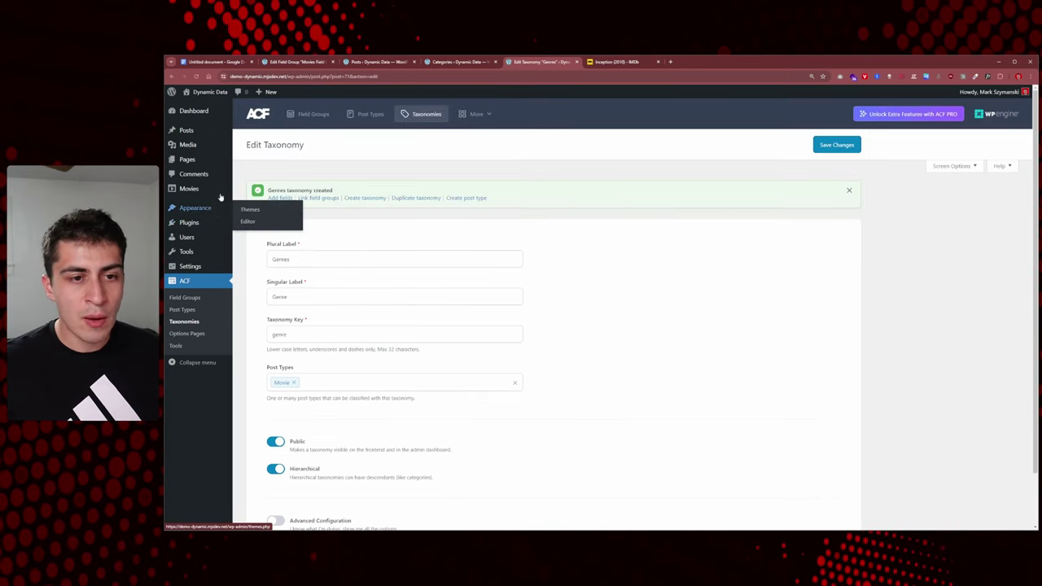
Open the Genres page under Movies, compare it with the Posts Categories page and close the Categories page.
{"action": "mouse_move", "coordinate": [209, 189]}
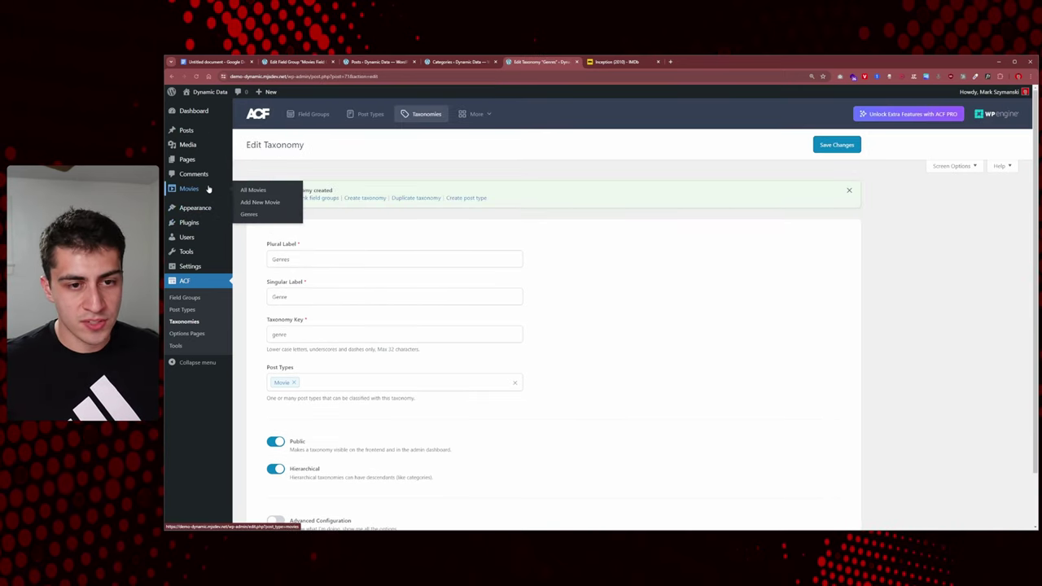
{"action": "left_click", "coordinate": [263, 215]}
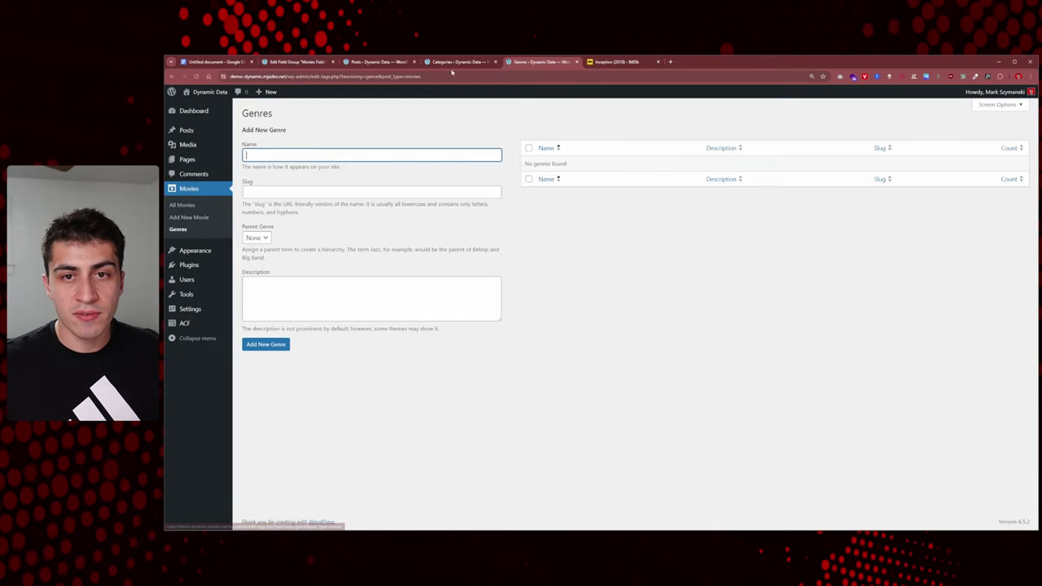
{"action": "left_click", "coordinate": [455, 62]}
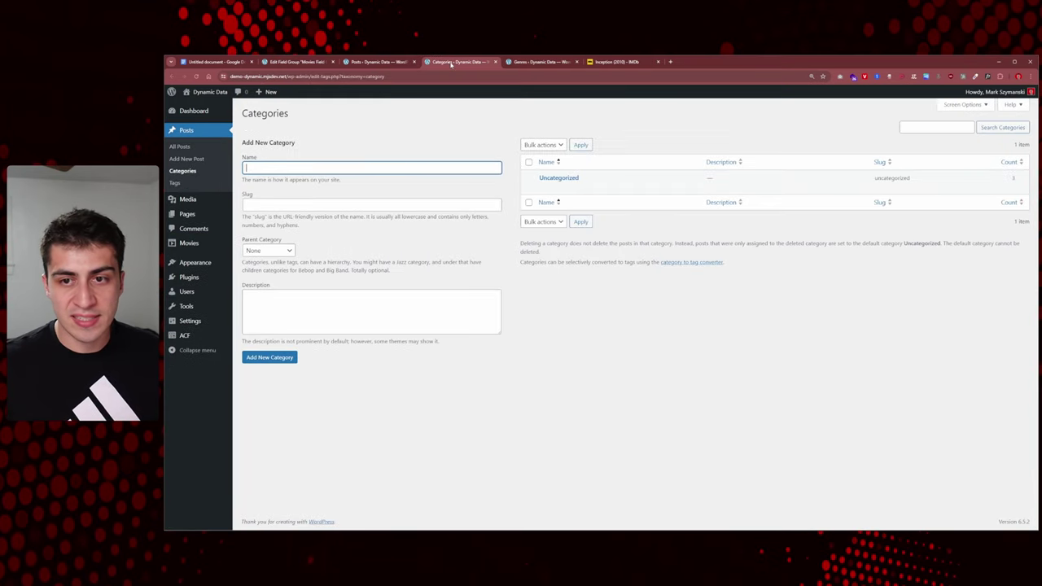
{"action": "left_click", "coordinate": [496, 62]}
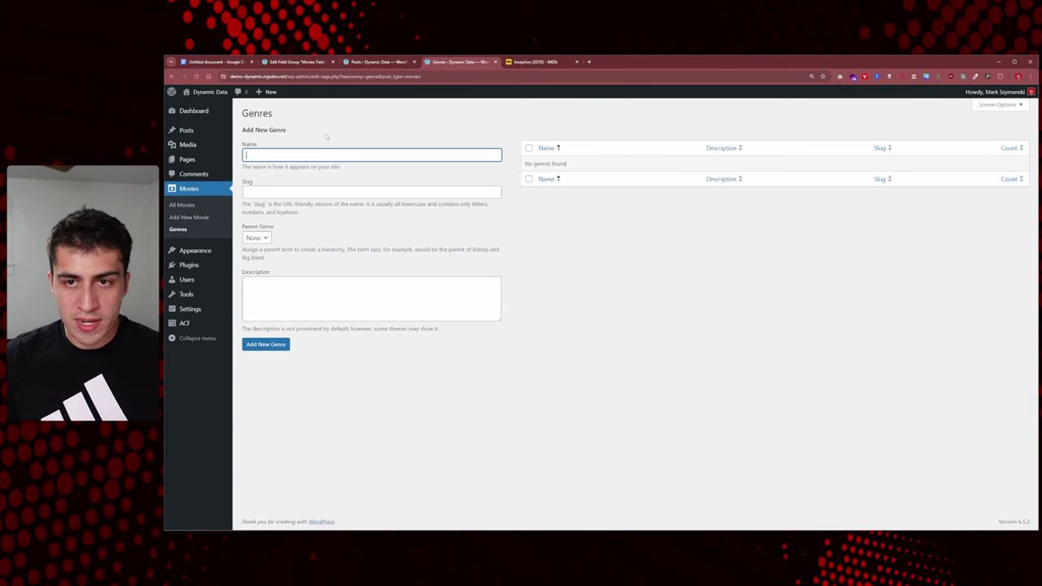
Consult Inception's genres on IMDb and add a movie genre named Action, leaving its slug blank and its parent as None.
{"action": "left_click", "coordinate": [522, 62]}
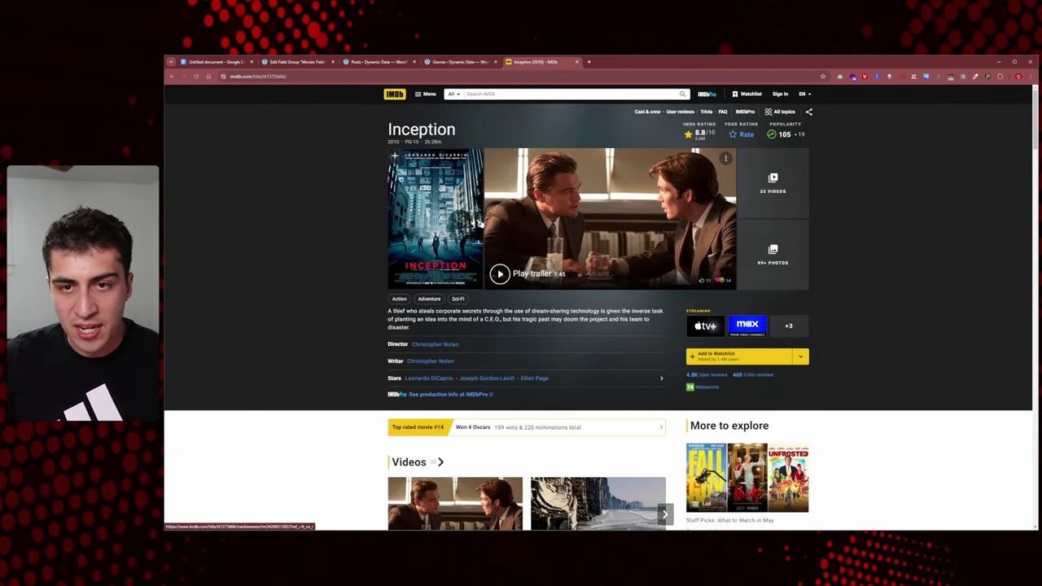
{"action": "left_click", "coordinate": [458, 62]}
{"action": "type", "text": "ACtion"}
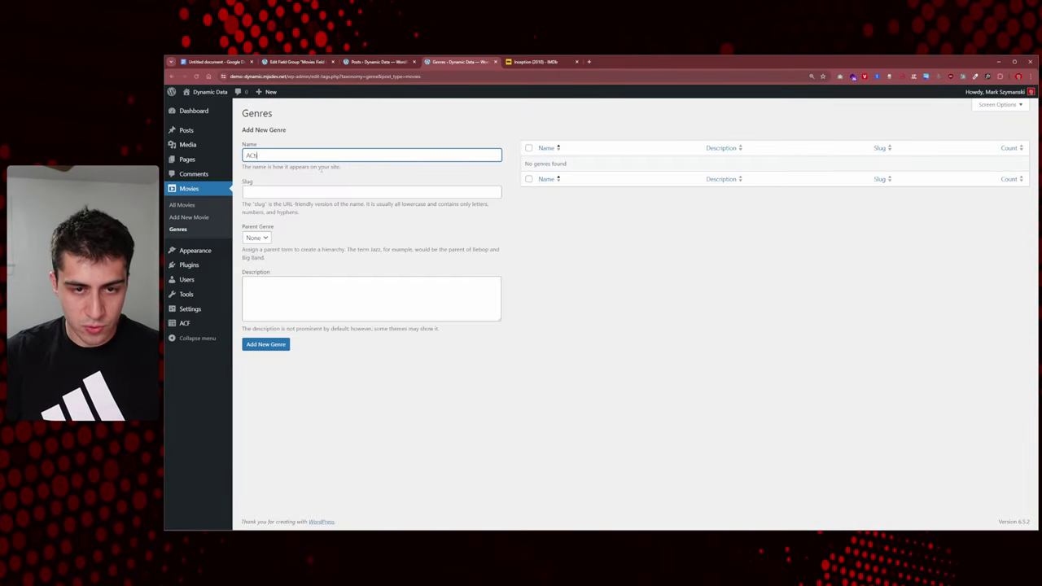
{"action": "key", "text": "BackSpace"}
{"action": "key", "text": "BackSpace"}
{"action": "key", "text": "BackSpace"}
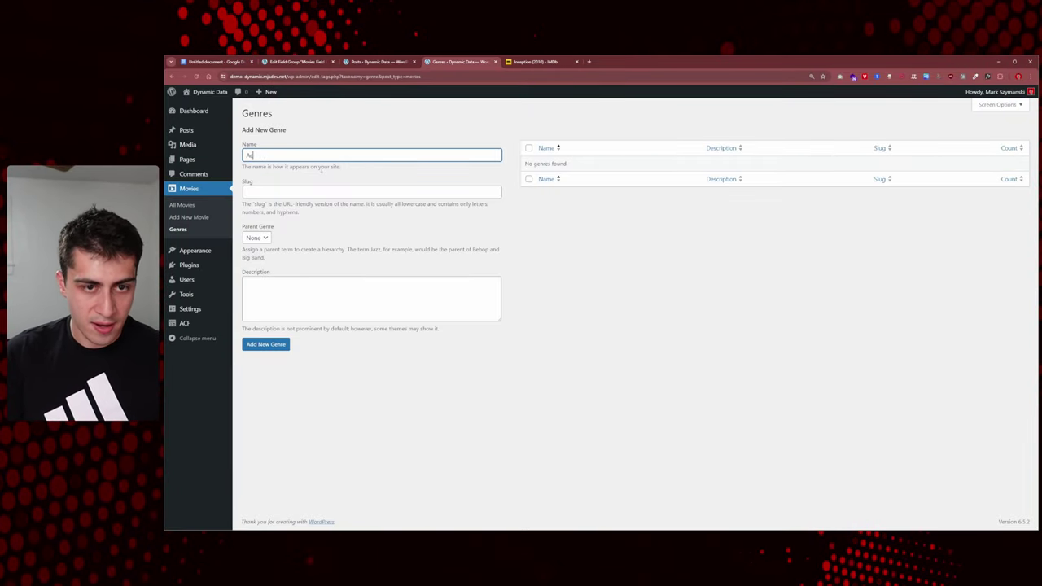
{"action": "type", "text": "ction"}
{"action": "key", "text": "Tab"}
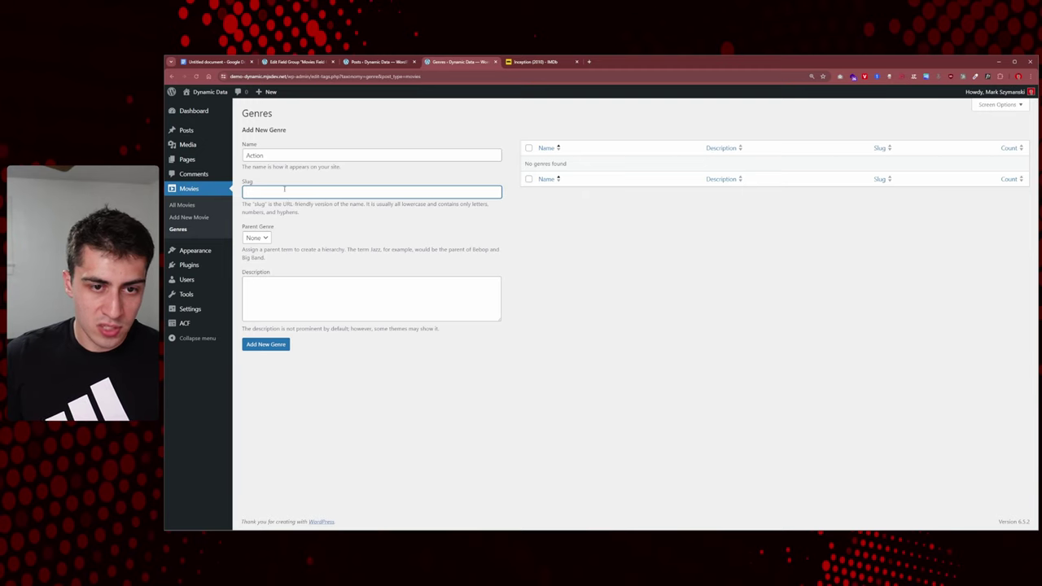
{"action": "left_click", "coordinate": [266, 344]}
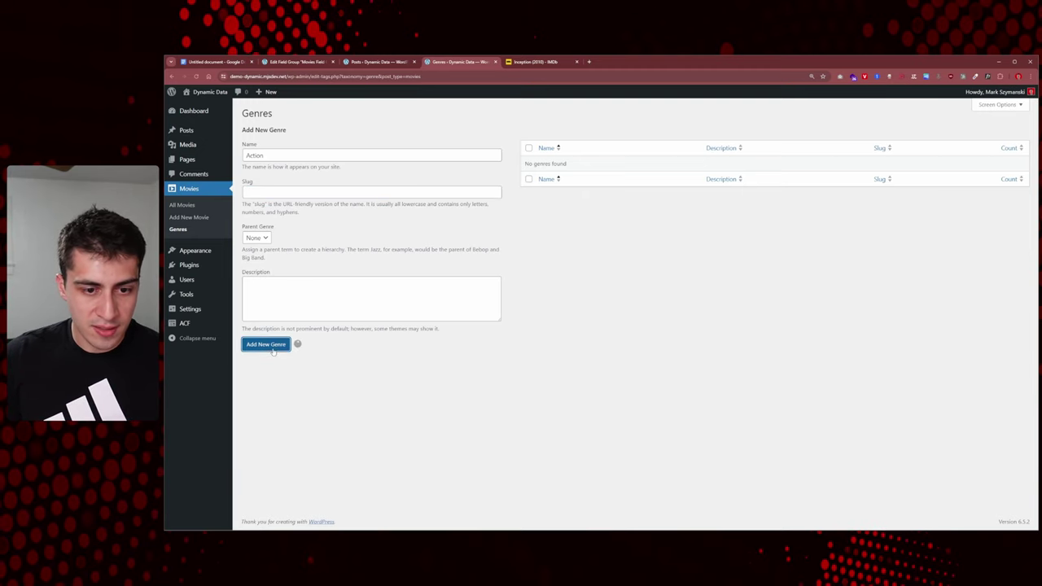
{"action": "double_click", "coordinate": [882, 189]}
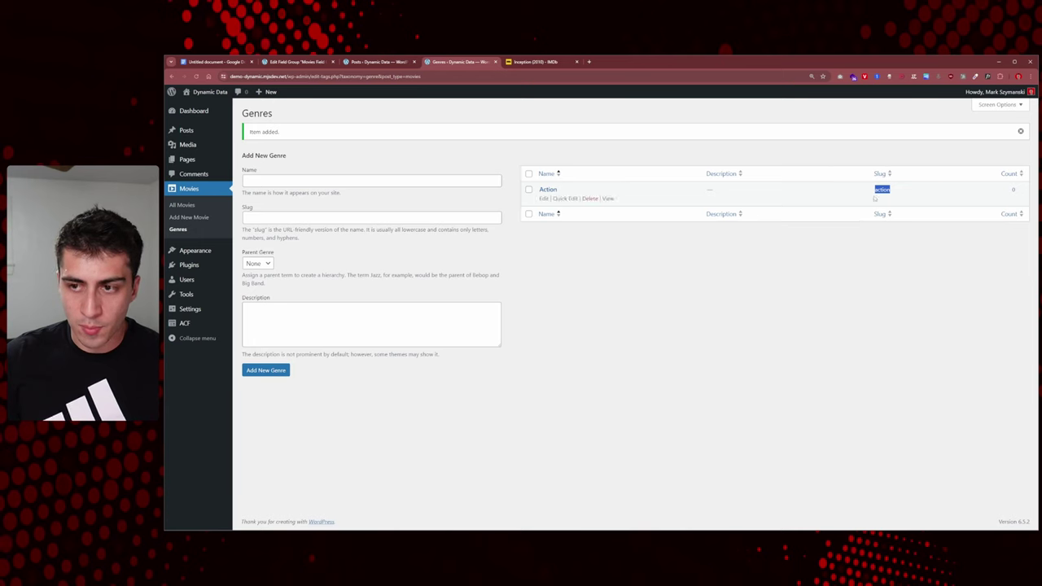
{"action": "left_click", "coordinate": [865, 196]}
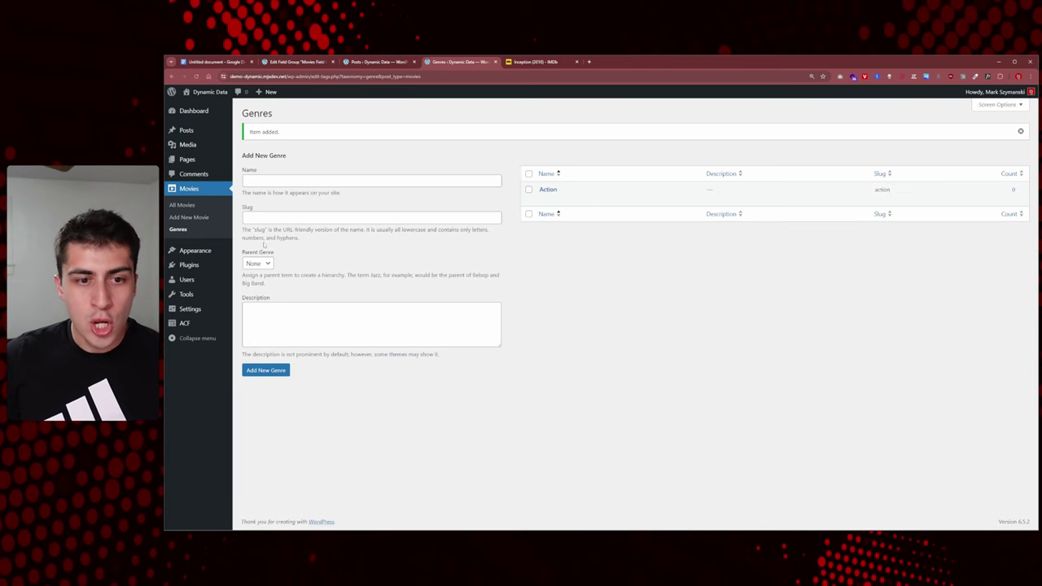
Add a movie genre named Adventure, leaving its slug and description blank and its parent as None.
{"action": "left_click", "coordinate": [281, 315]}
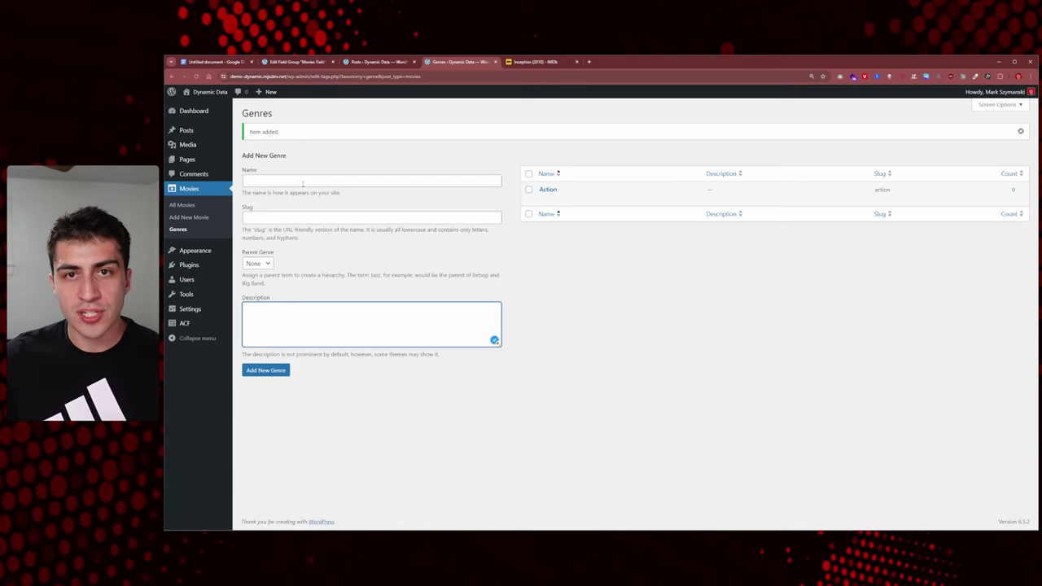
{"action": "left_click", "coordinate": [302, 182]}
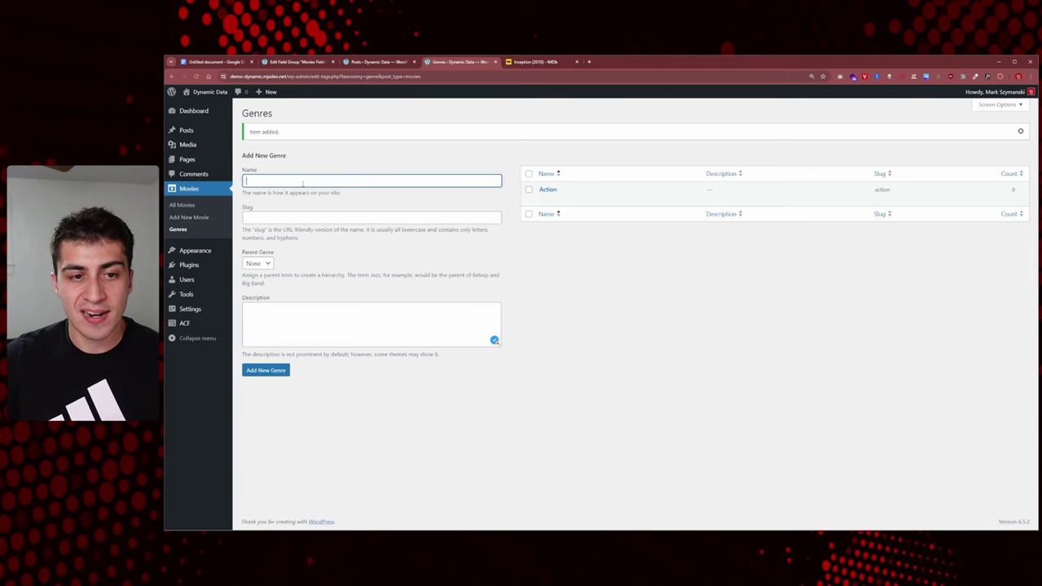
{"action": "left_click", "coordinate": [304, 310]}
{"action": "left_click", "coordinate": [287, 181]}
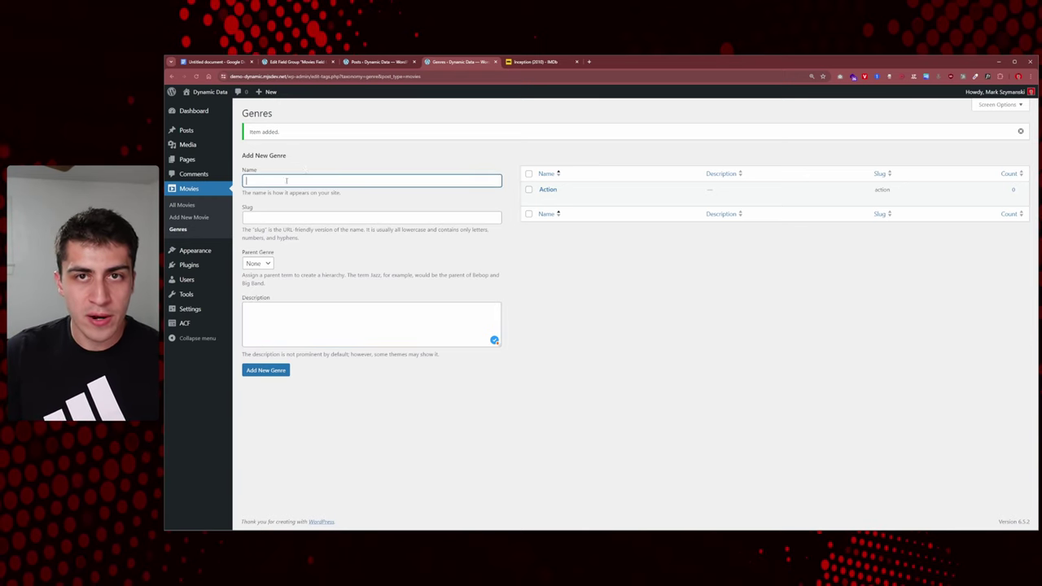
{"action": "type", "text": "Adv"}
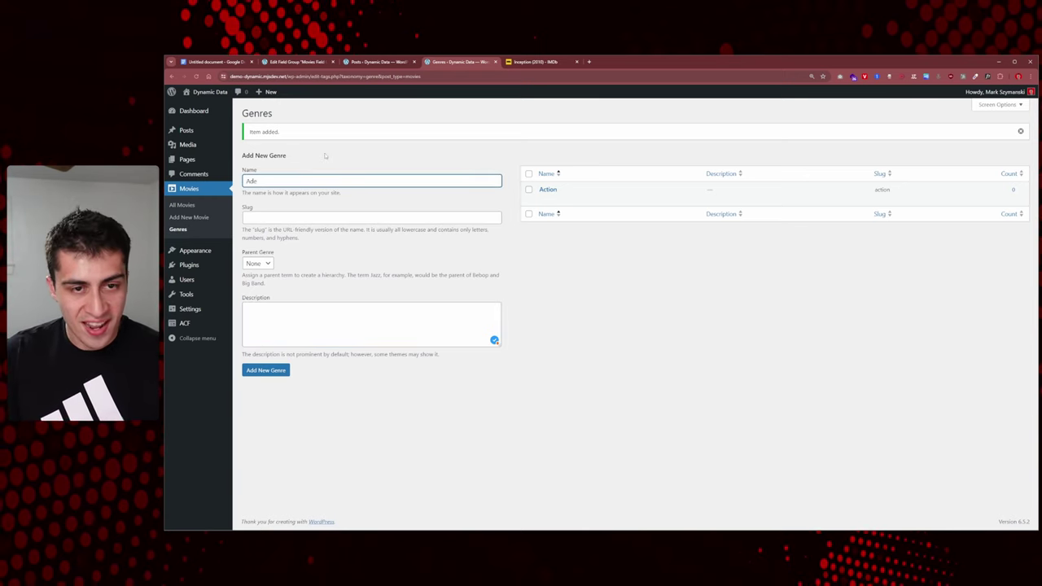
{"action": "type", "text": "centure"}
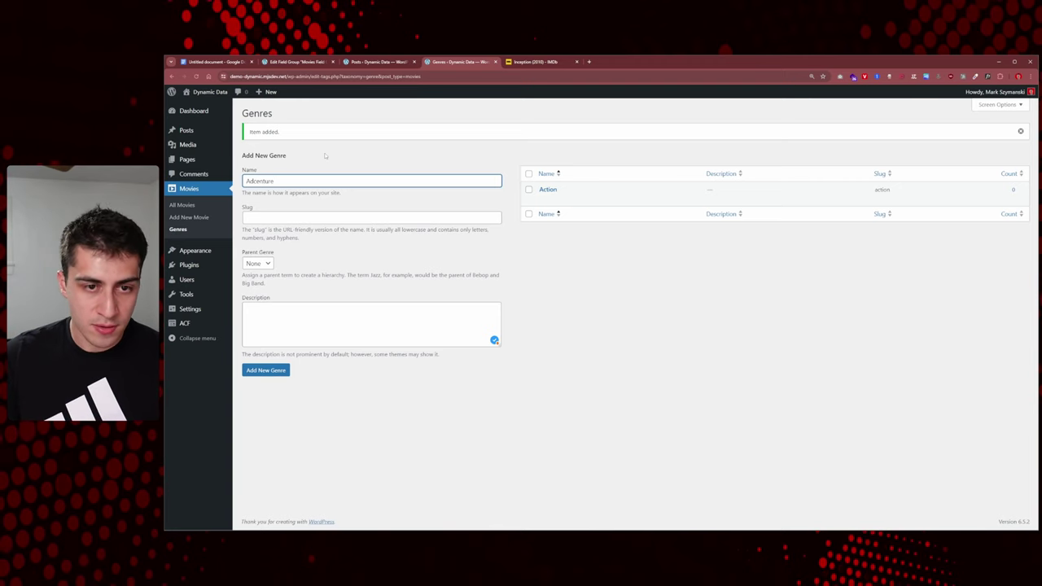
{"action": "key", "text": "Left"}
{"action": "key", "text": "Left"}
{"action": "key", "text": "Left"}
{"action": "key", "text": "Left"}
{"action": "key", "text": "Delete"}
{"action": "type", "text": "v"}
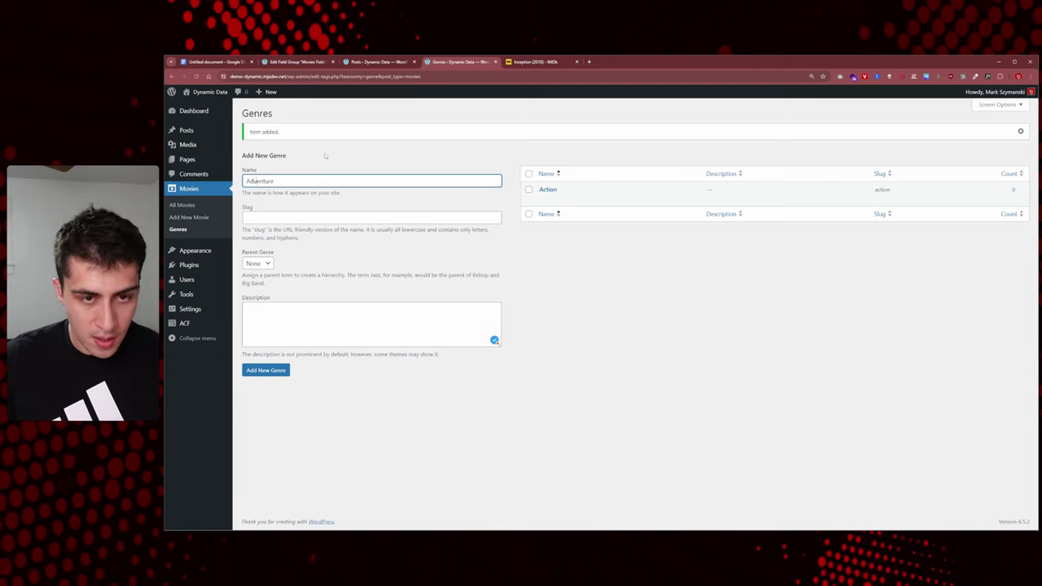
{"action": "left_click", "coordinate": [266, 369]}
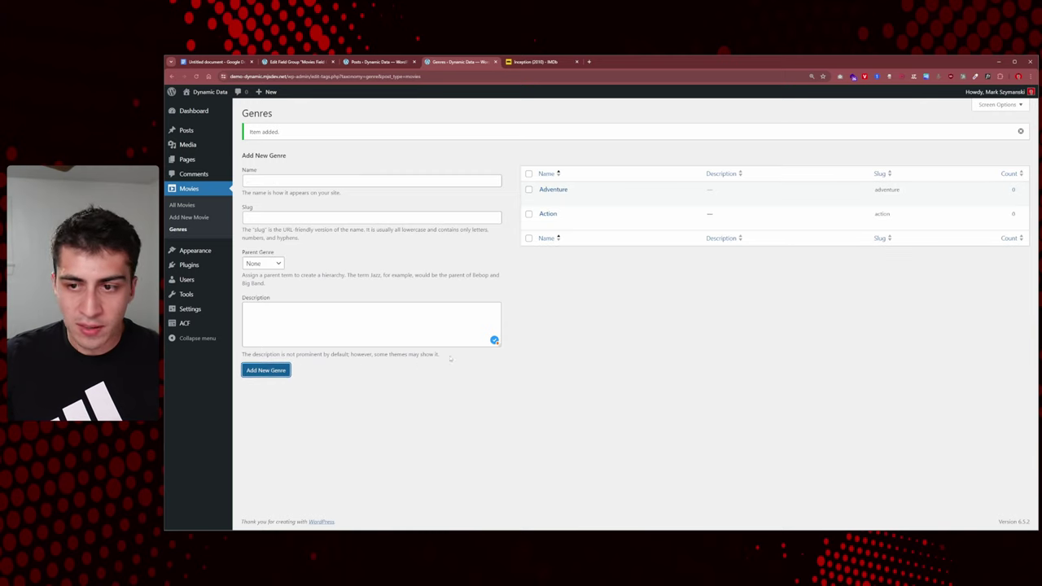
Add a movie genre named Sci-Fi with no parent, leaving its slug and description blank.
{"action": "left_click", "coordinate": [354, 179]}
{"action": "type", "text": "Sc"}
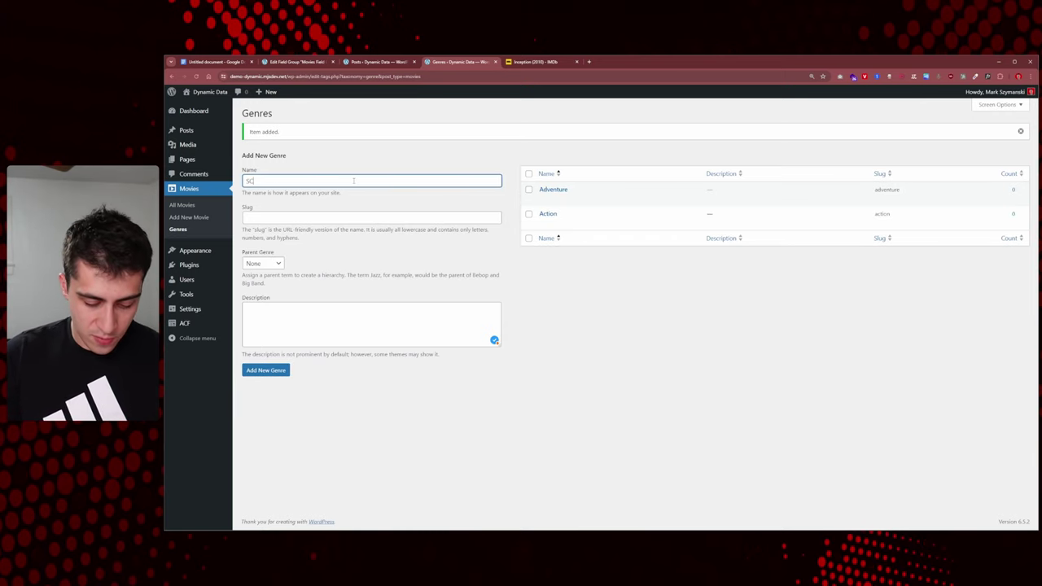
{"action": "type", "text": "i-Fi"}
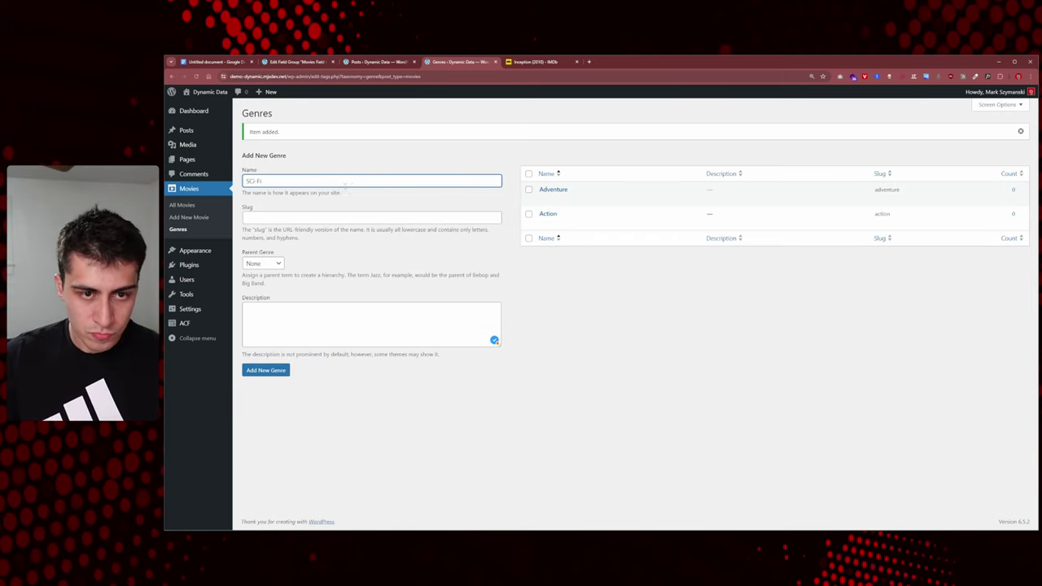
{"action": "key", "text": "Left"}
{"action": "key", "text": "Left"}
{"action": "key", "text": "Left"}
{"action": "key", "text": "Left"}
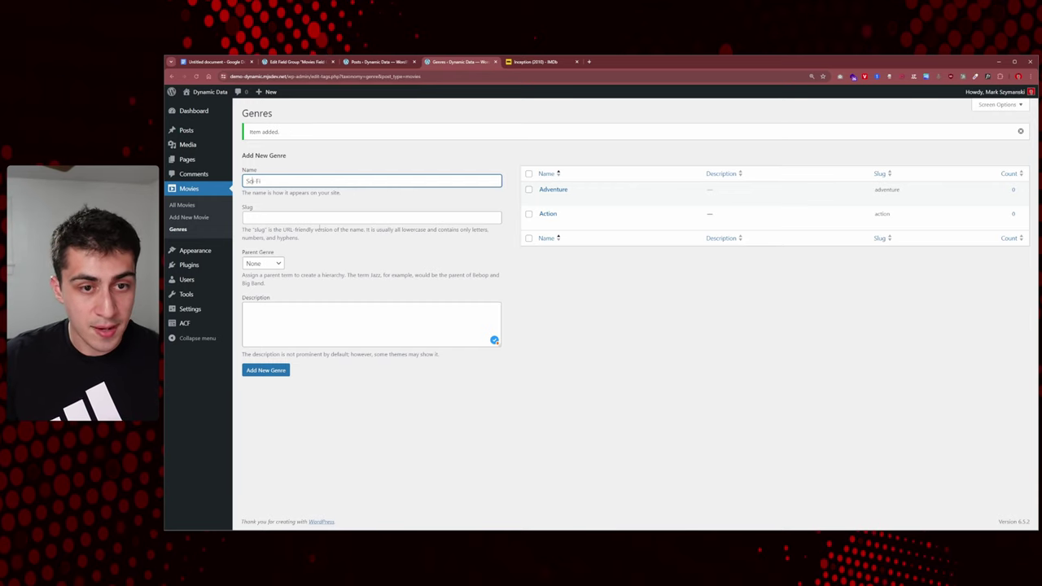
{"action": "left_click", "coordinate": [277, 377]}
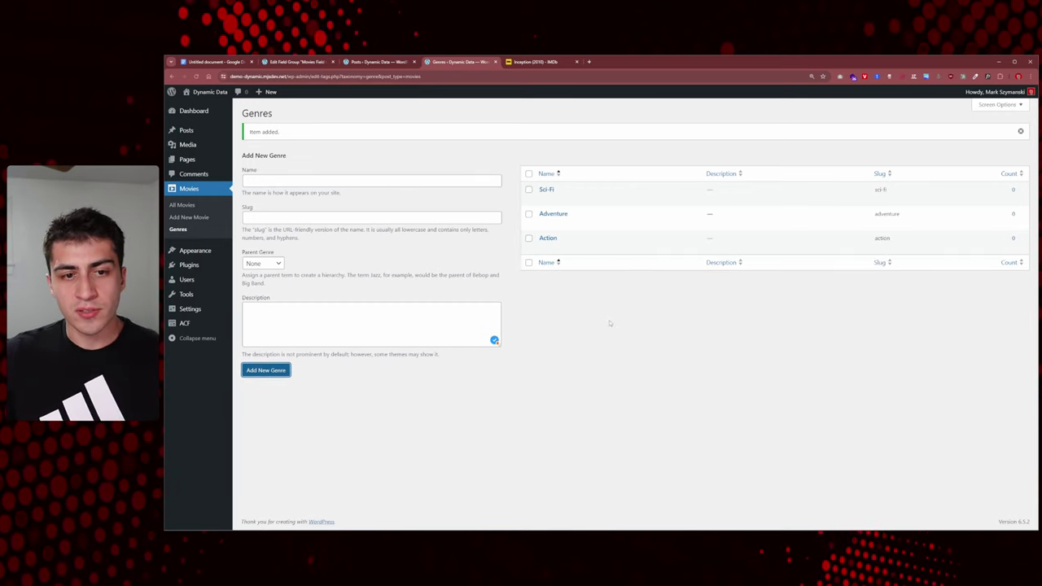
Add a movie genre named Comedy with no parent, and open the list of all movies.
{"action": "left_click", "coordinate": [286, 371]}
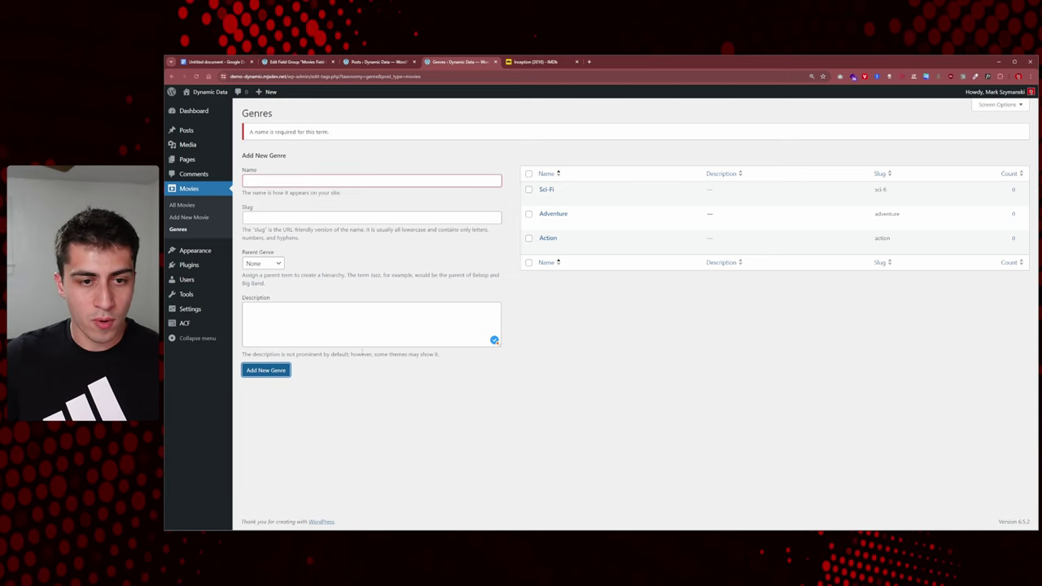
{"action": "left_click", "coordinate": [323, 181]}
{"action": "type", "text": "Comedy"}
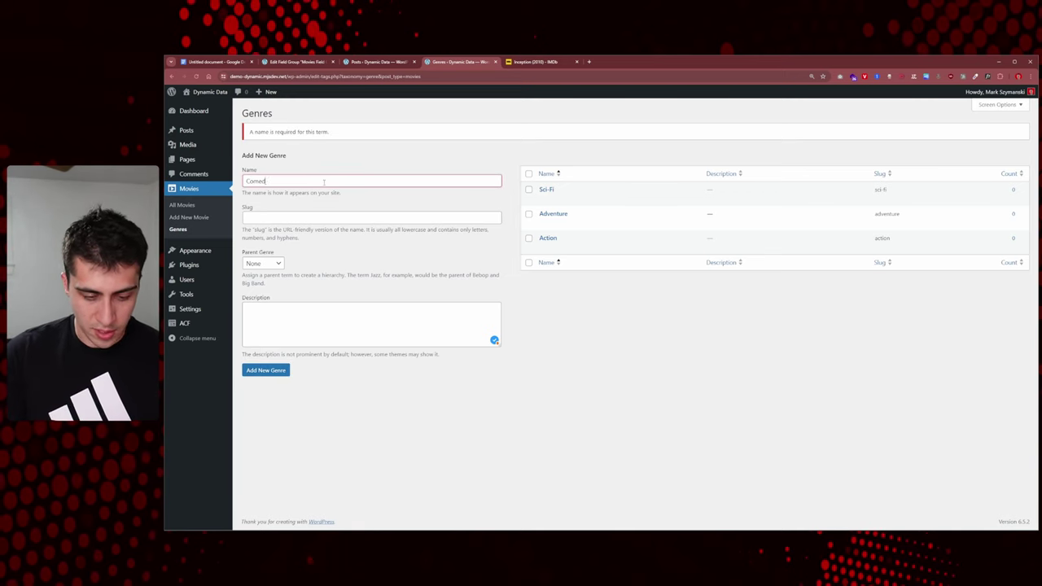
{"action": "left_click", "coordinate": [277, 371]}
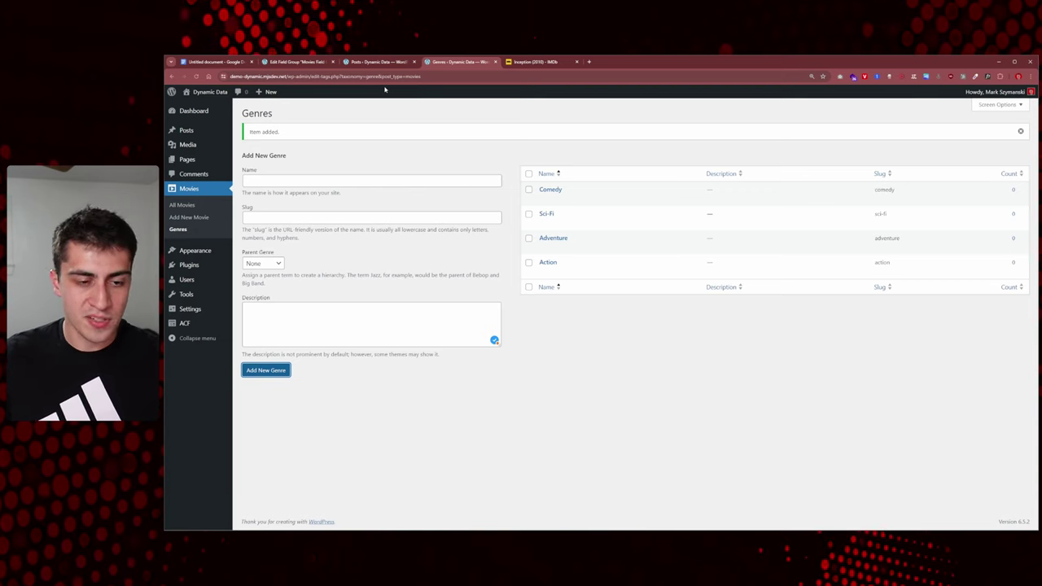
{"action": "left_click", "coordinate": [213, 208]}
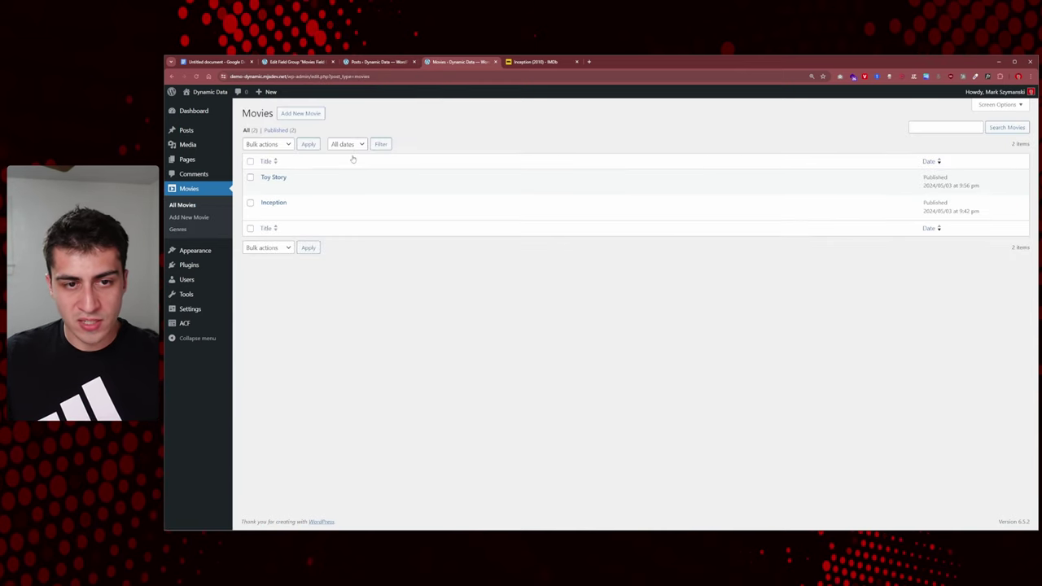
Assign the Action, Adventure and Sci-Fi genres to the Inception movie and save it.
{"action": "left_click", "coordinate": [284, 203]}
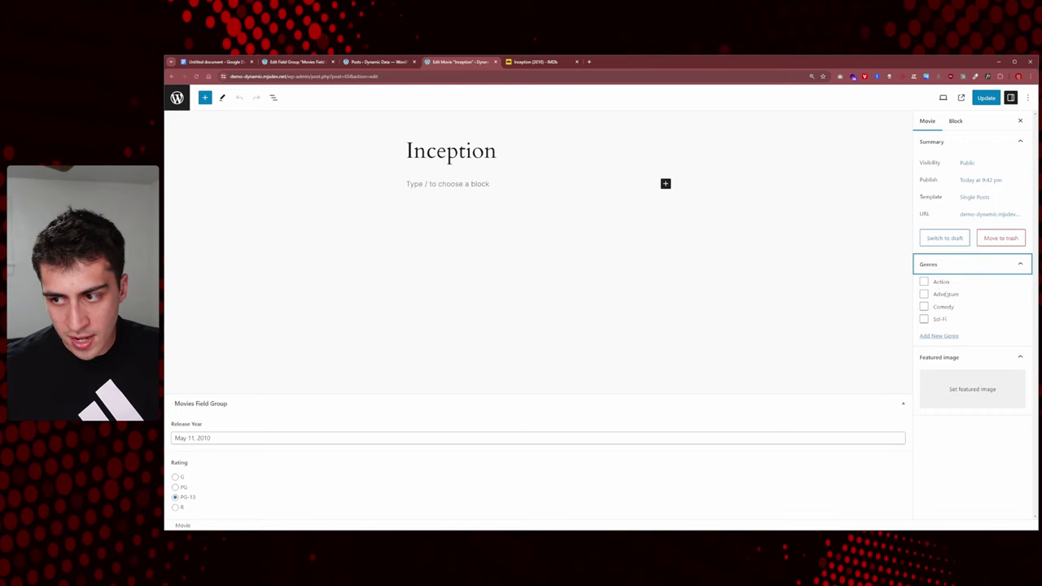
{"action": "left_click", "coordinate": [924, 282]}
{"action": "left_click", "coordinate": [924, 294]}
{"action": "left_click", "coordinate": [923, 319]}
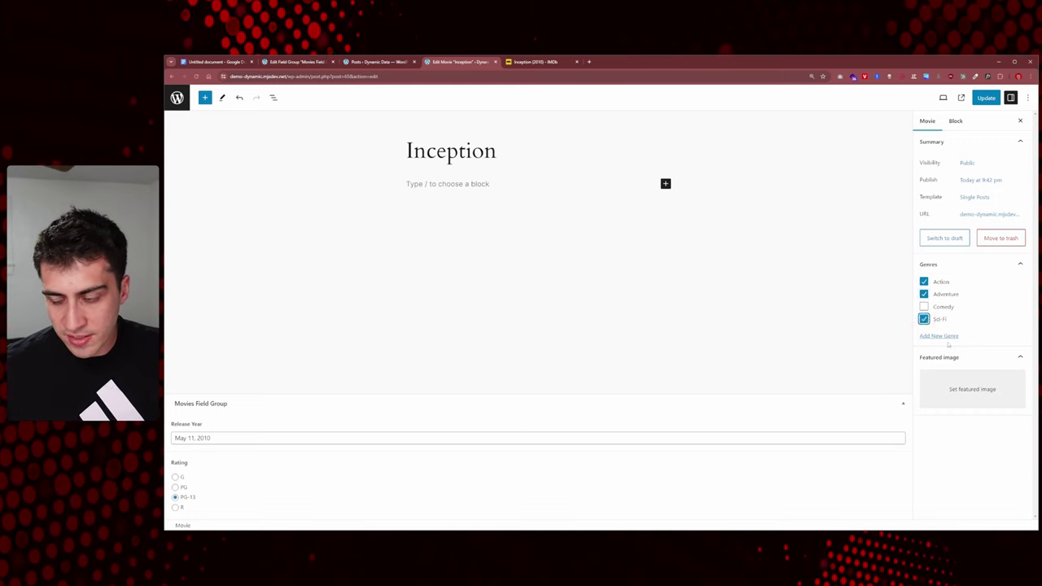
{"action": "key", "text": "ctrl+s"}
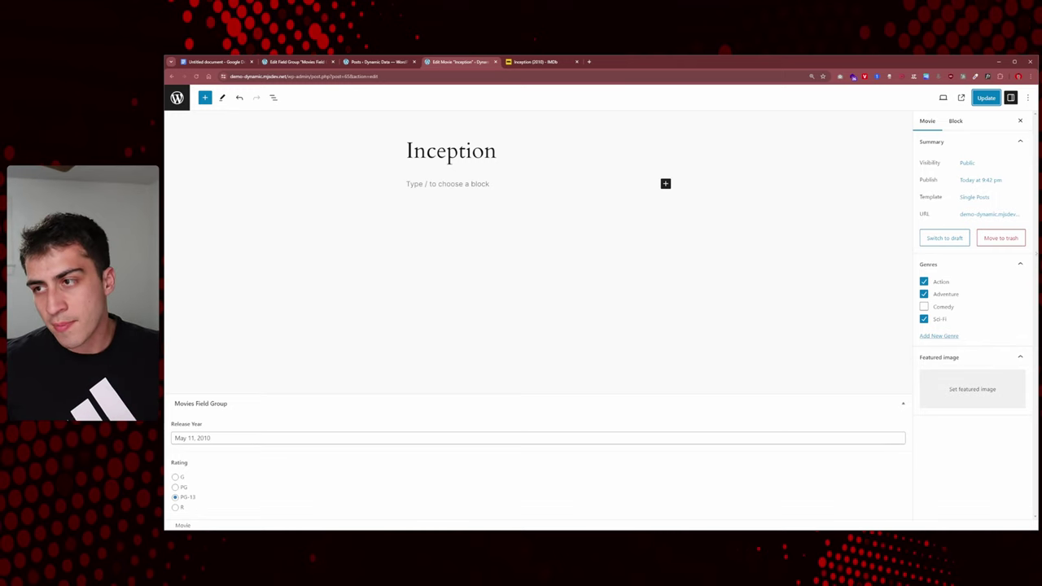
Switch to the Google Docs checklist and tick off Taxonomy together with its Categories and Tags sub-items.
{"action": "left_click", "coordinate": [216, 61]}
{"action": "left_click", "coordinate": [422, 265]}
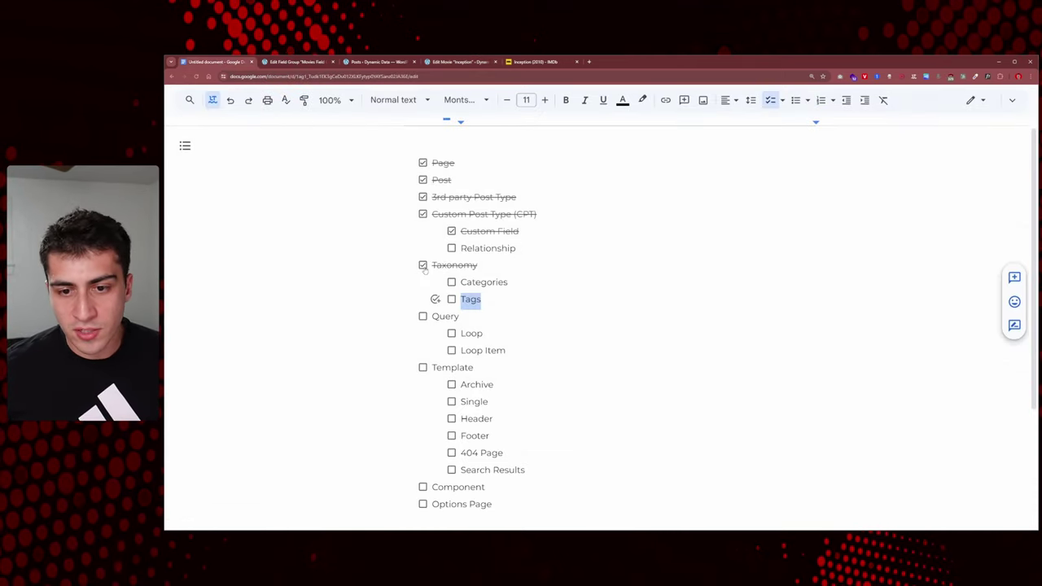
{"action": "left_click", "coordinate": [452, 282]}
{"action": "left_click", "coordinate": [452, 299]}
{"action": "left_click", "coordinate": [492, 282]}
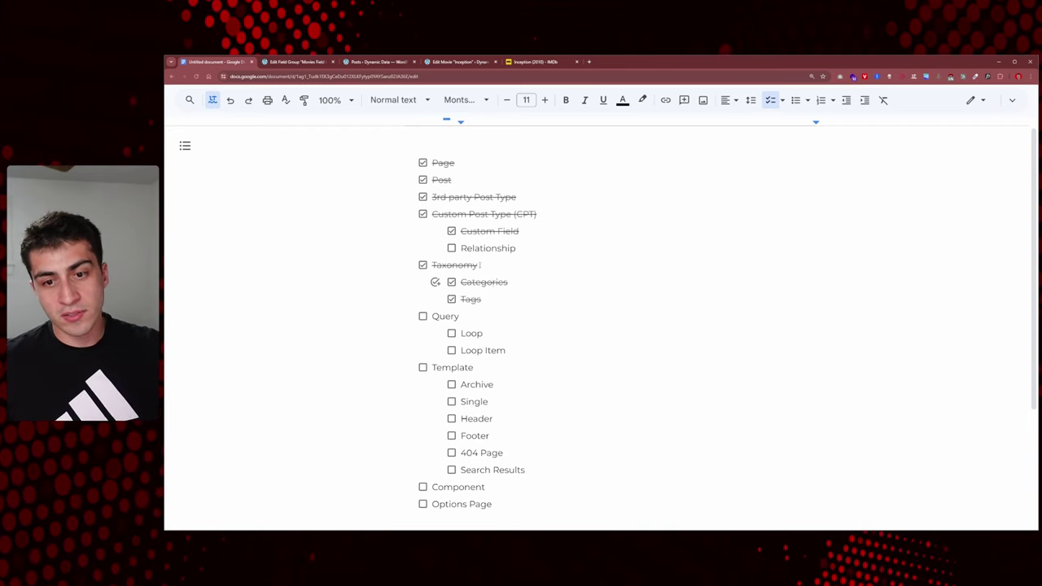
{"action": "left_click_drag", "start_coordinate": [479, 265], "coordinate": [432, 266]}
{"action": "left_click", "coordinate": [436, 265]}
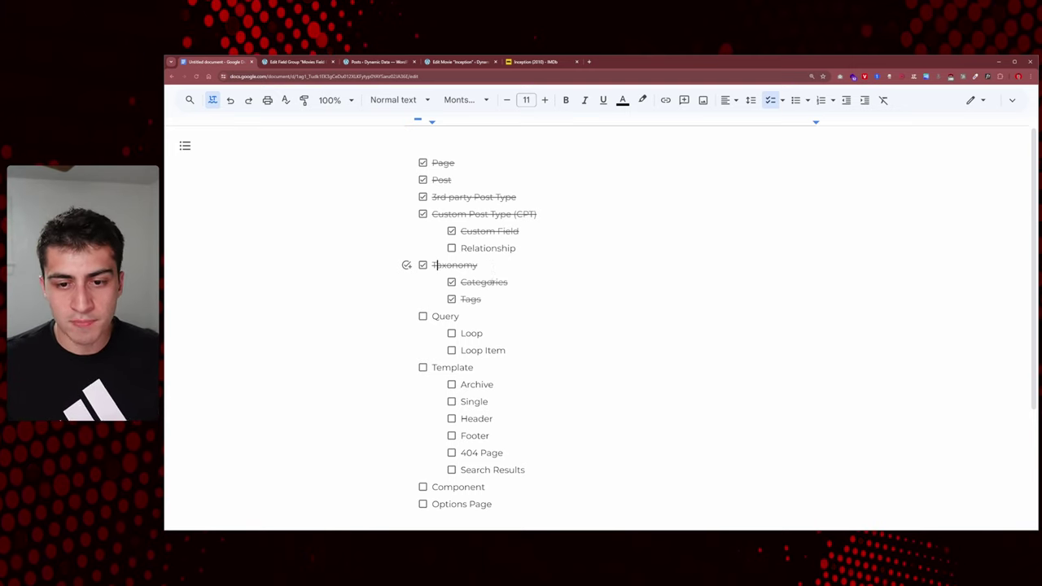
Switch to the Inception page on IMDb and examine the movie's runtime, director and writer details.
{"action": "left_click", "coordinate": [534, 63]}
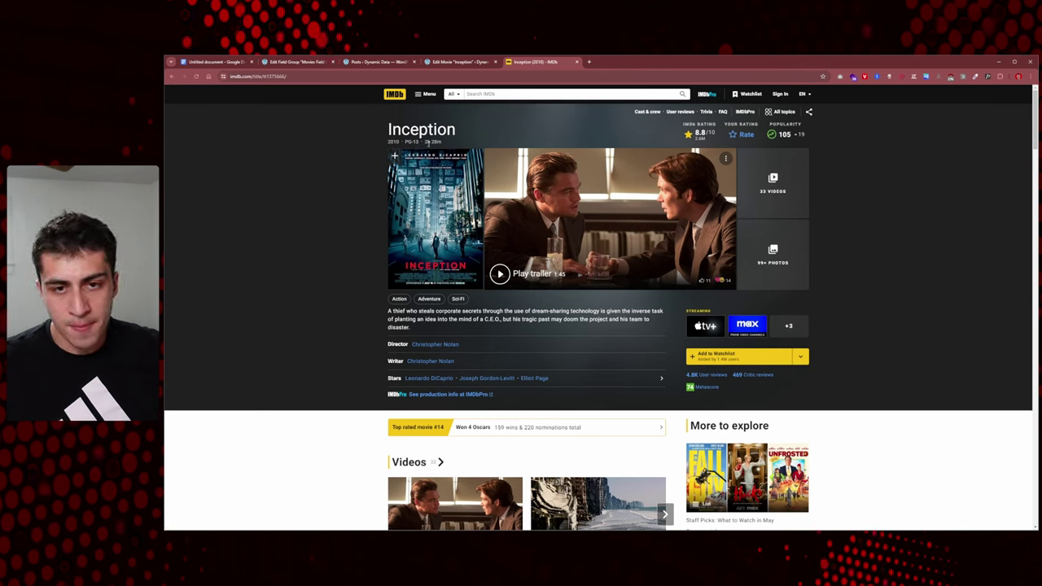
{"action": "left_click_drag", "start_coordinate": [425, 144], "coordinate": [440, 143]}
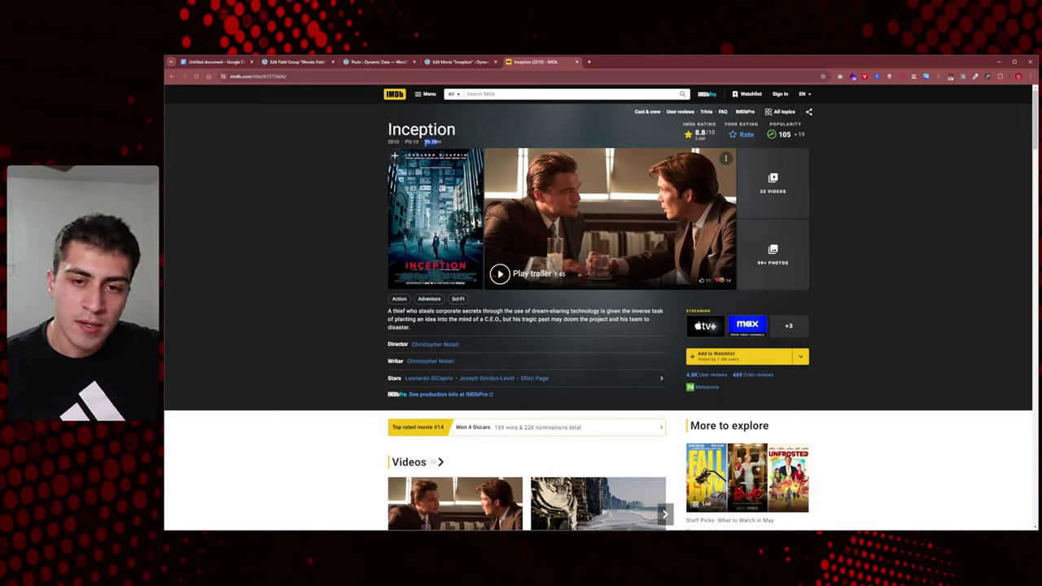
{"action": "left_click", "coordinate": [425, 143]}
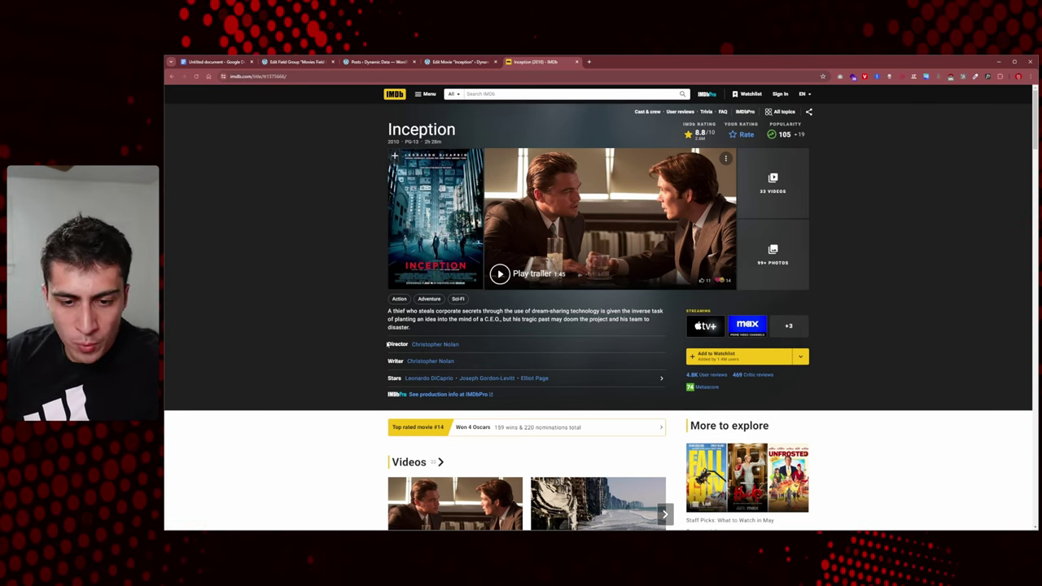
{"action": "left_click_drag", "start_coordinate": [388, 365], "coordinate": [404, 362]}
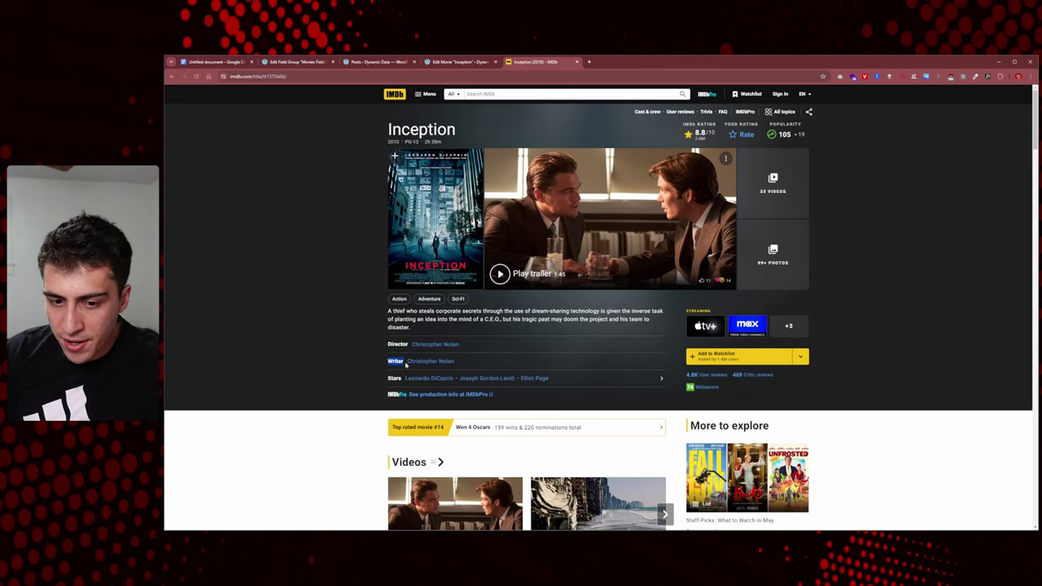
{"action": "left_click", "coordinate": [354, 360]}
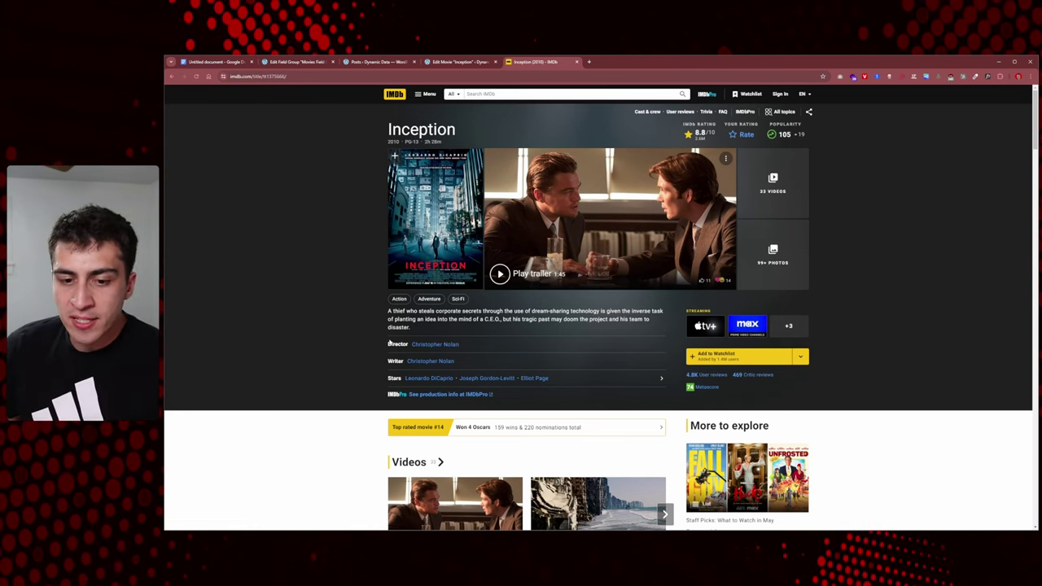
Open the Inception director's IMDb page separately, dismiss the sign-in prompt and examine the name and roles.
{"action": "middle_click", "coordinate": [434, 344]}
{"action": "left_click", "coordinate": [609, 62]}
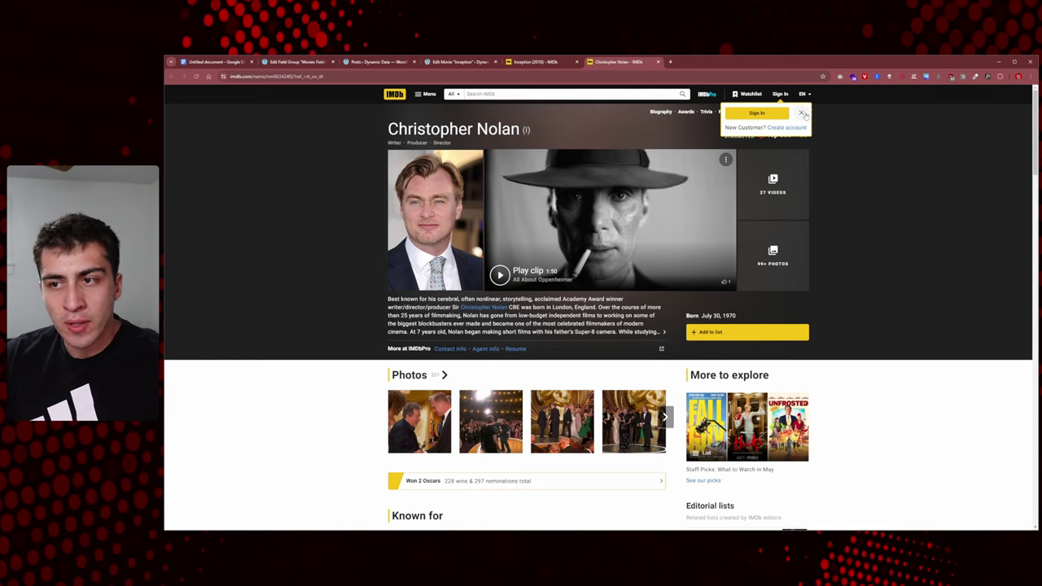
{"action": "left_click", "coordinate": [801, 112]}
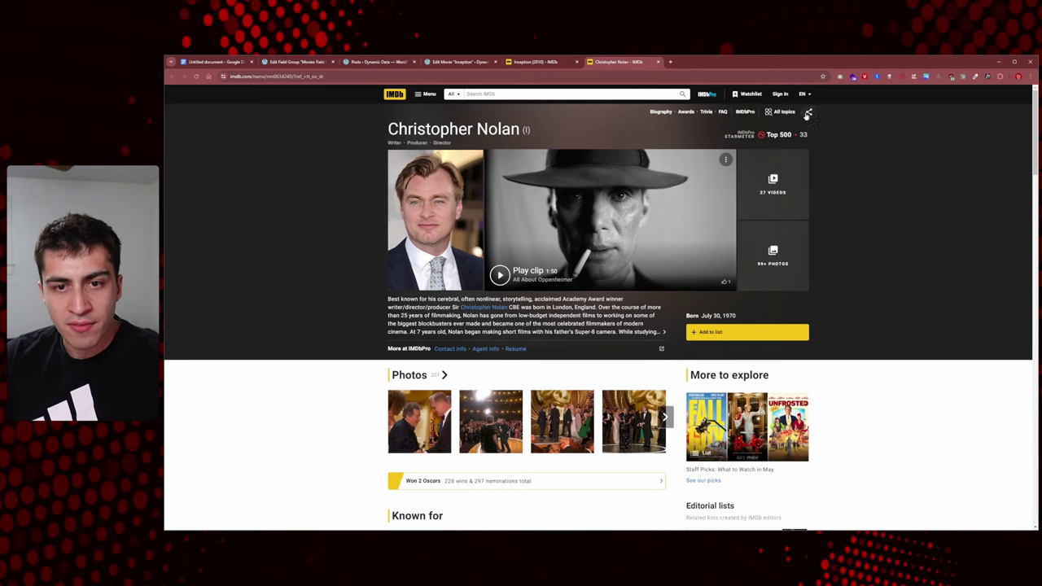
{"action": "triple_click", "coordinate": [390, 128]}
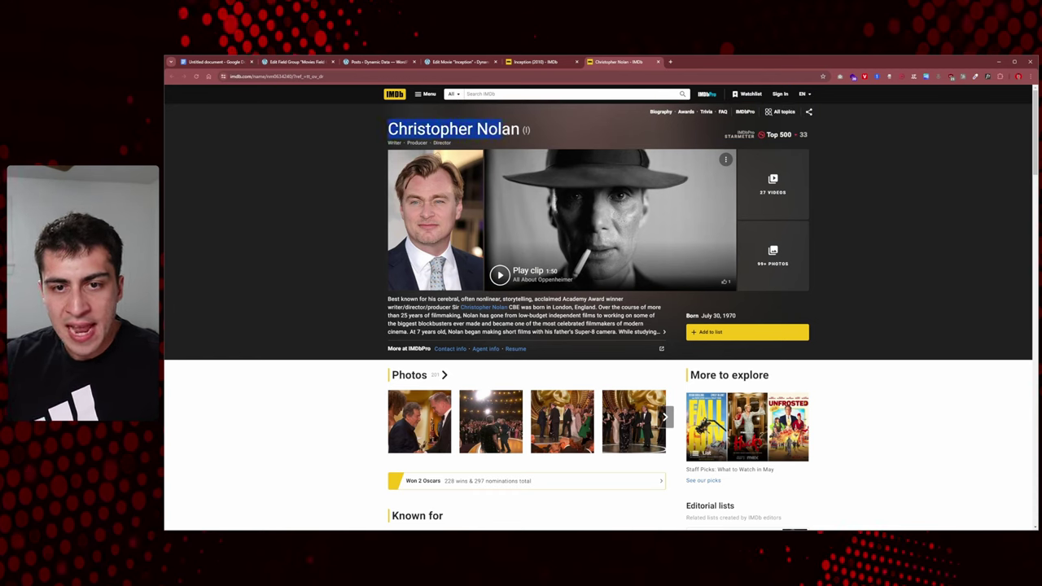
{"action": "left_click", "coordinate": [389, 144]}
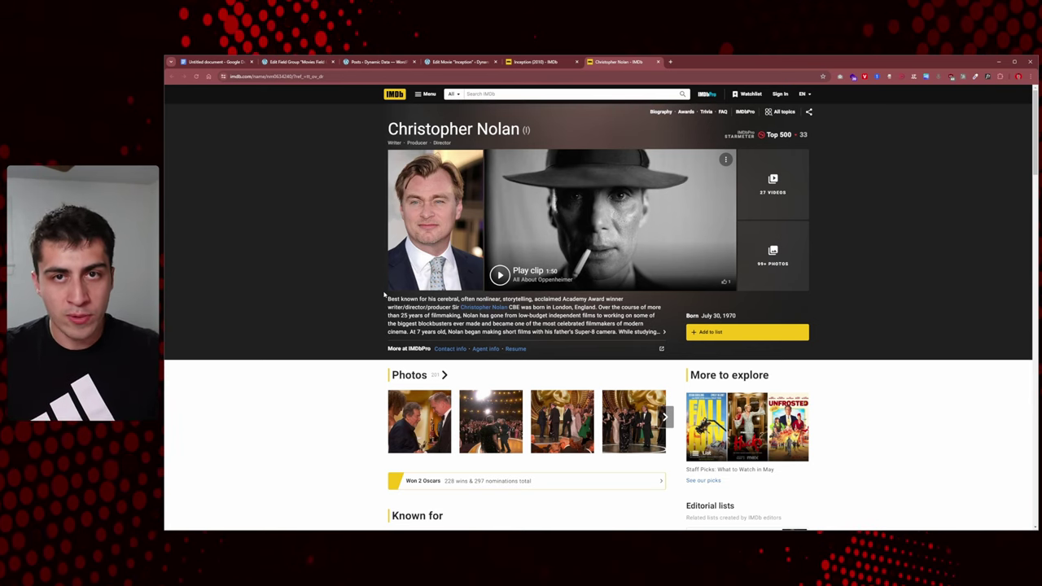
Close the Posts page and start adding a new ACF post type in the WordPress admin.
{"action": "left_click", "coordinate": [391, 63]}
{"action": "left_click", "coordinate": [414, 62]}
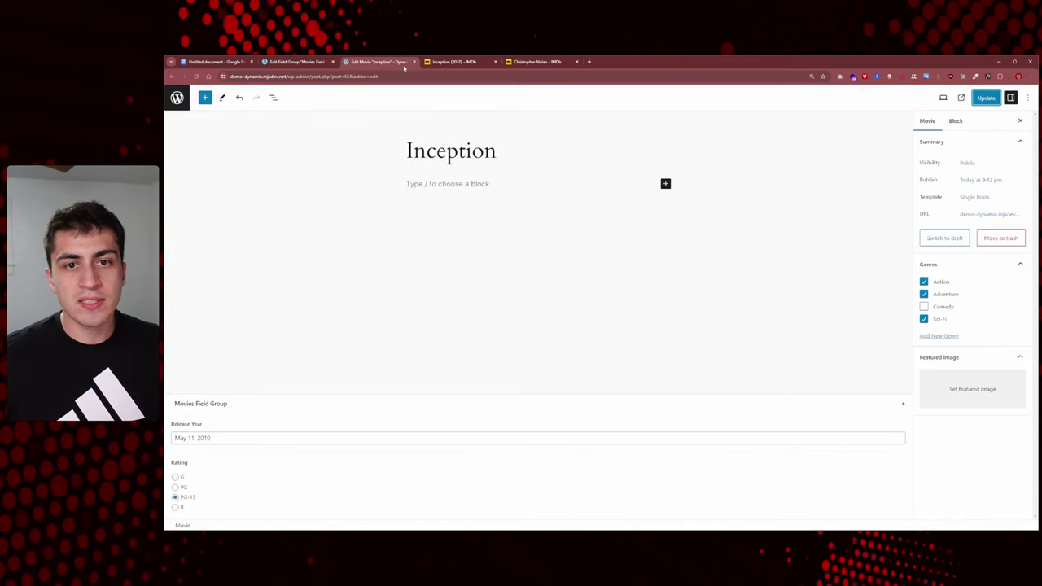
{"action": "left_click", "coordinate": [324, 63]}
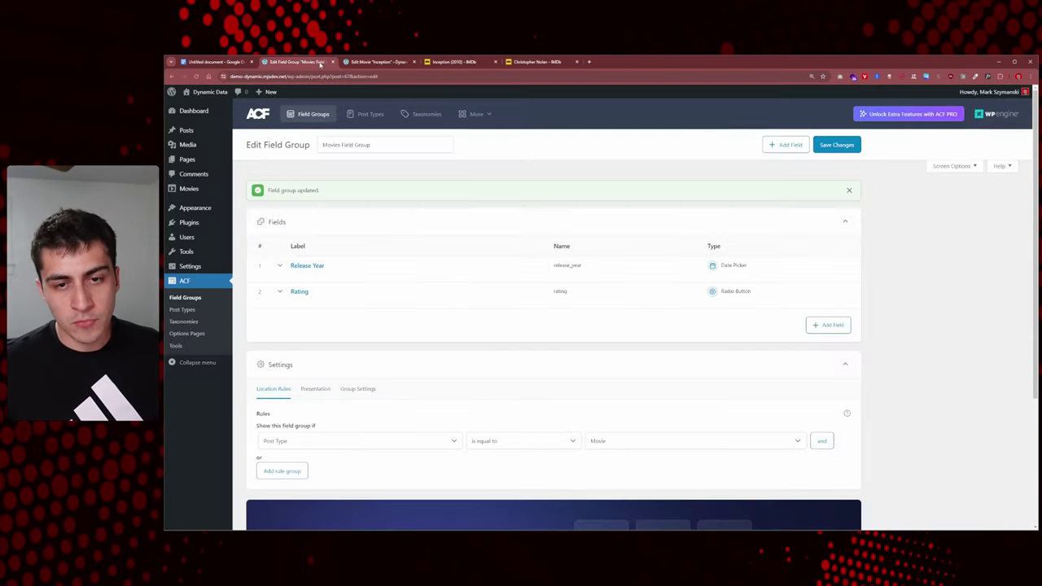
{"action": "left_click", "coordinate": [215, 309]}
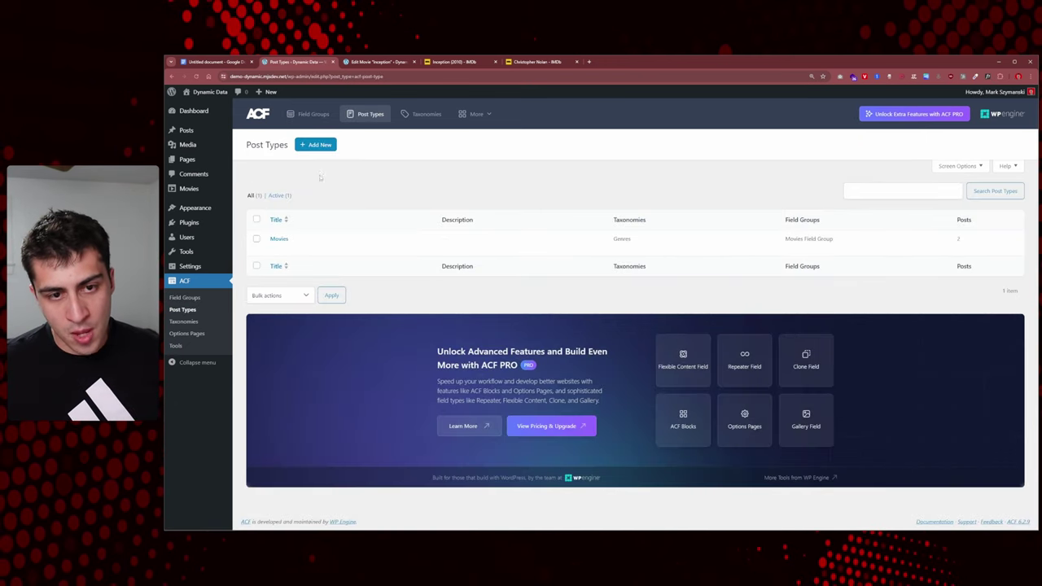
{"action": "left_click", "coordinate": [317, 145]}
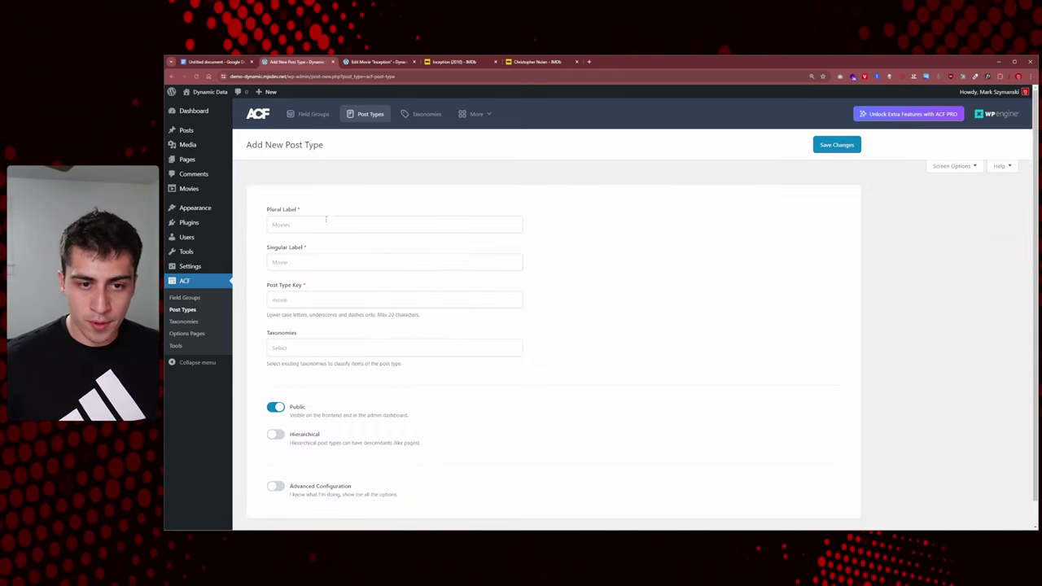
Set the new post type's plural label to People and its singular label to Person.
{"action": "left_click", "coordinate": [326, 222]}
{"action": "type", "text": "People"}
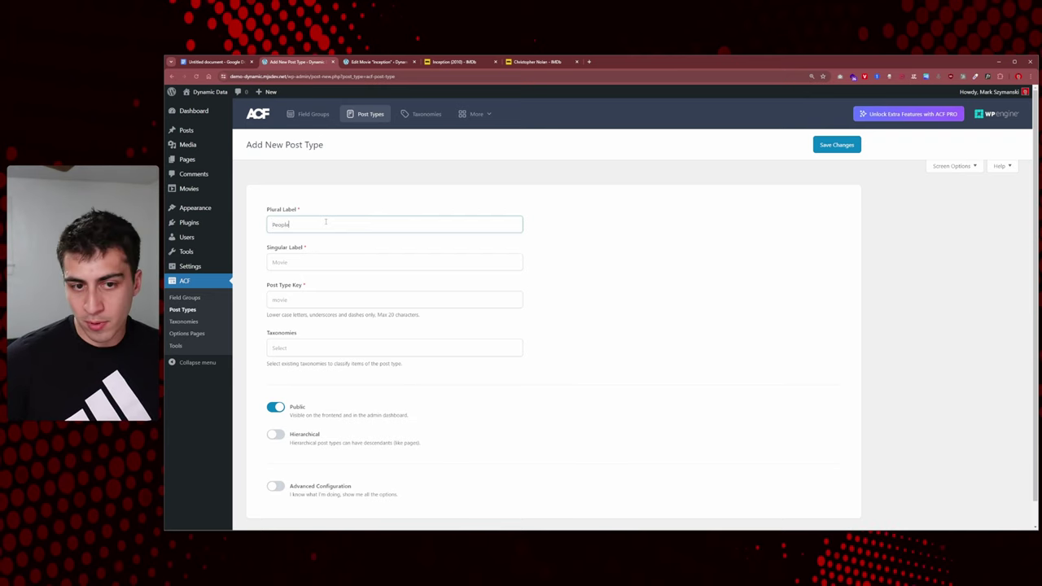
{"action": "key", "text": "Tab"}
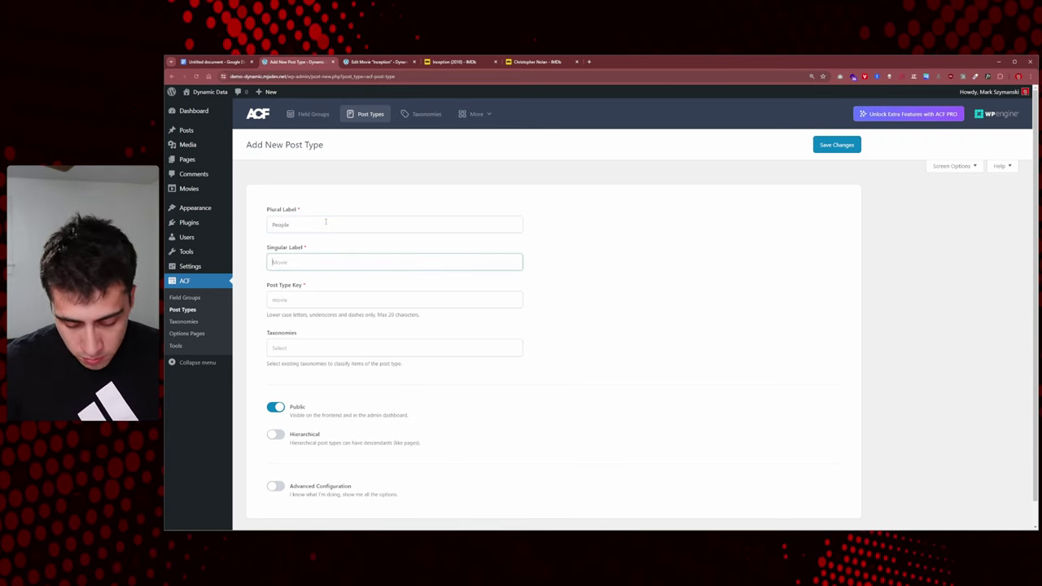
{"action": "type", "text": "Per"}
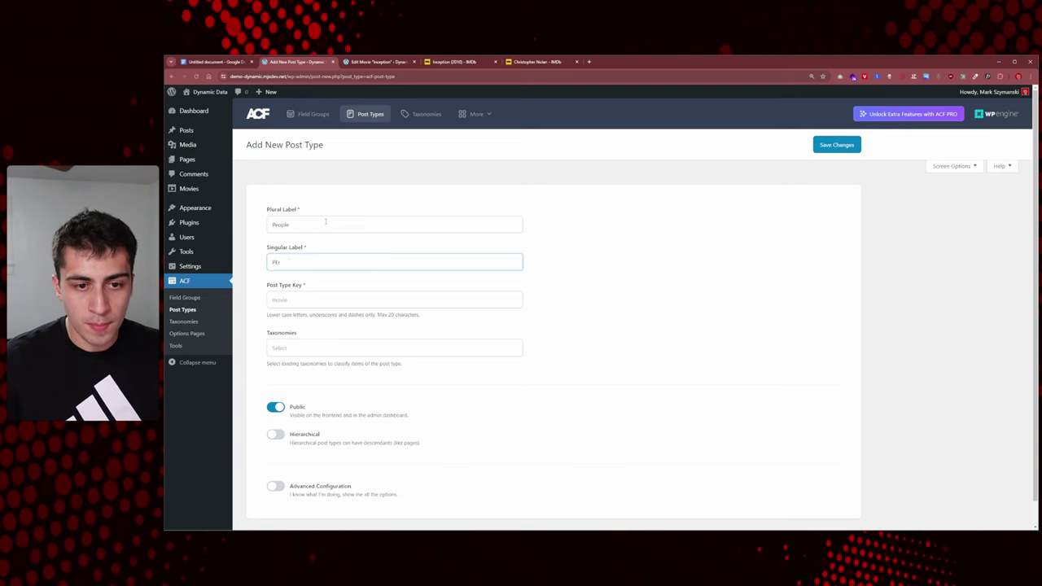
{"action": "type", "text": "son"}
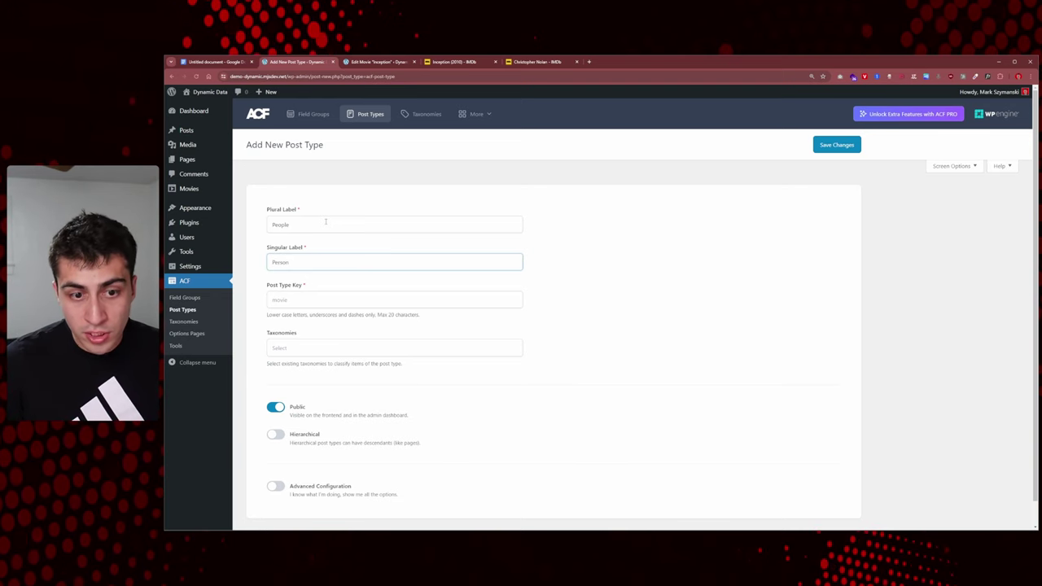
{"action": "key", "text": "Tab"}
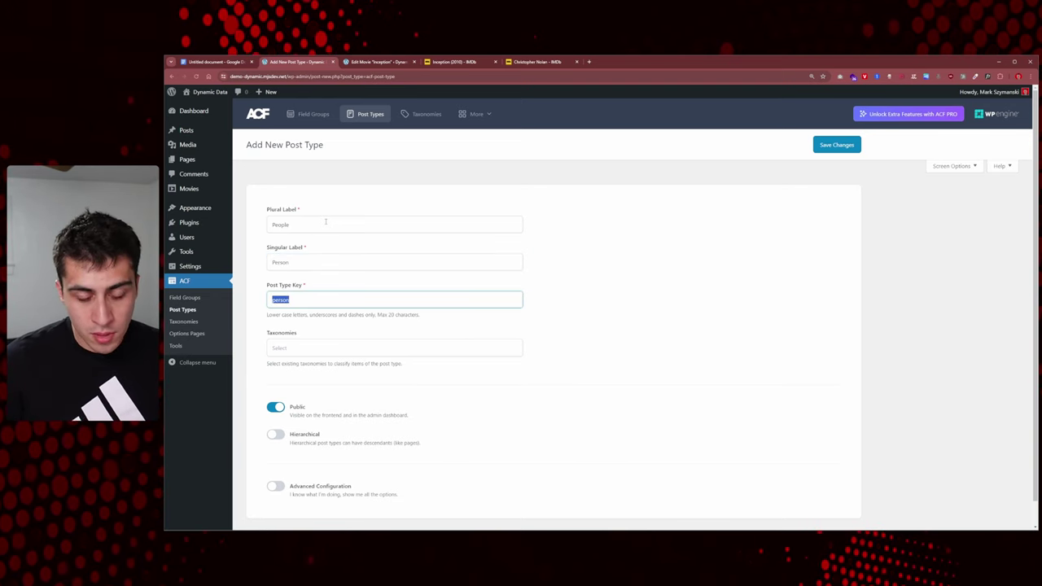
Replace the suggested post type key with people.
{"action": "type", "text": "people"}
{"action": "key", "text": "BackSpace"}
{"action": "key", "text": "BackSpace"}
{"action": "key", "text": "BackSpace"}
{"action": "key", "text": "BackSpace"}
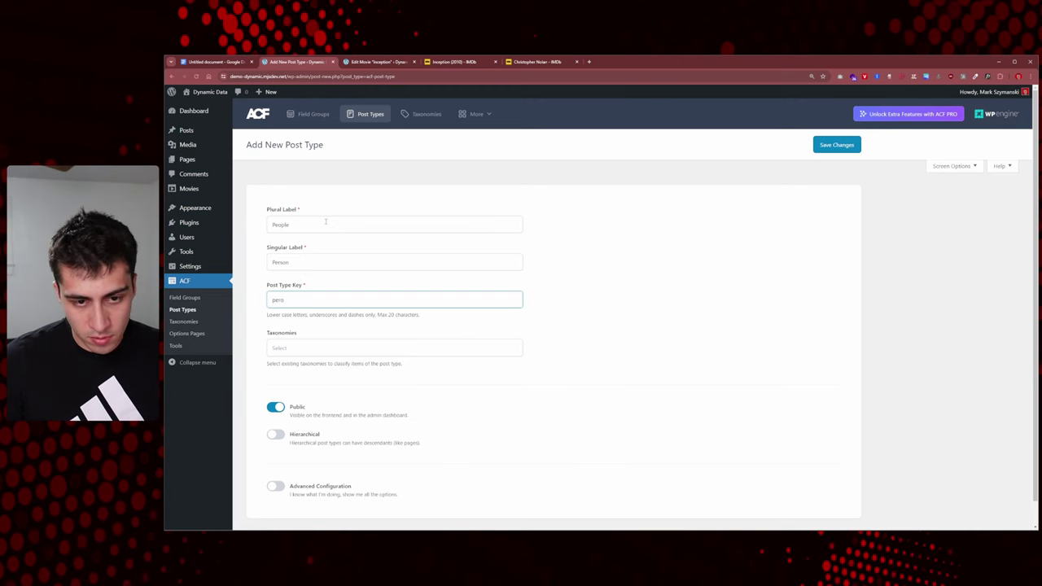
{"action": "type", "text": "ople"}
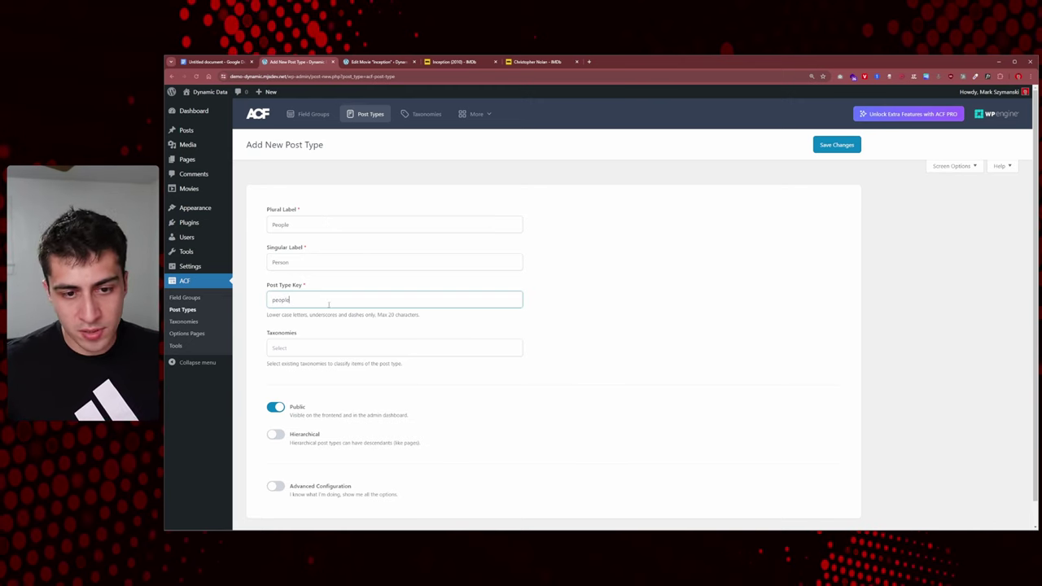
Enable advanced configuration for the People post type and open its visibility settings.
{"action": "scroll", "coordinate": [329, 304], "scroll_direction": "down", "scroll_amount": 1}
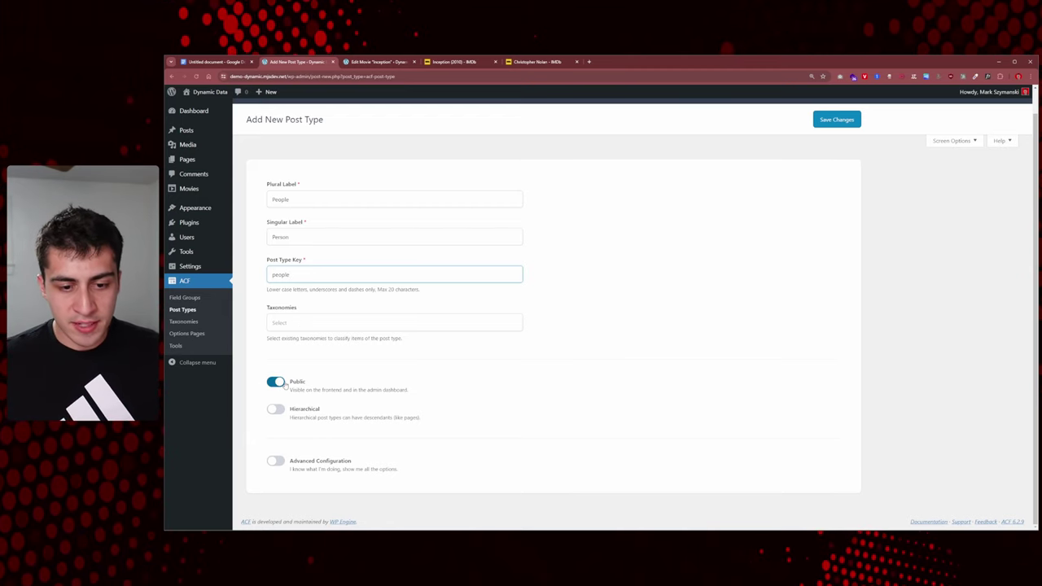
{"action": "left_click", "coordinate": [277, 462]}
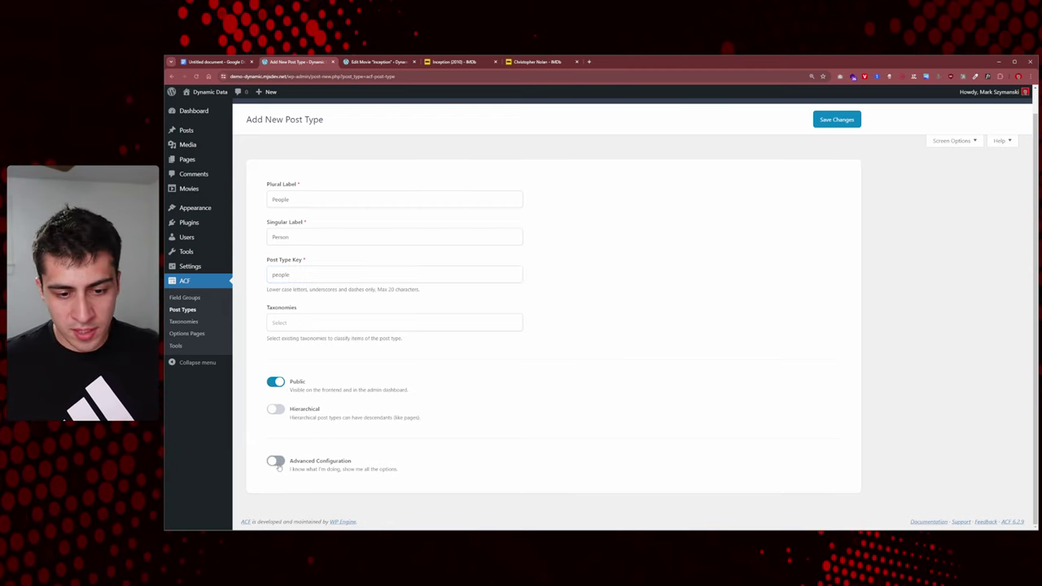
{"action": "scroll", "coordinate": [320, 237], "scroll_direction": "down", "scroll_amount": 3}
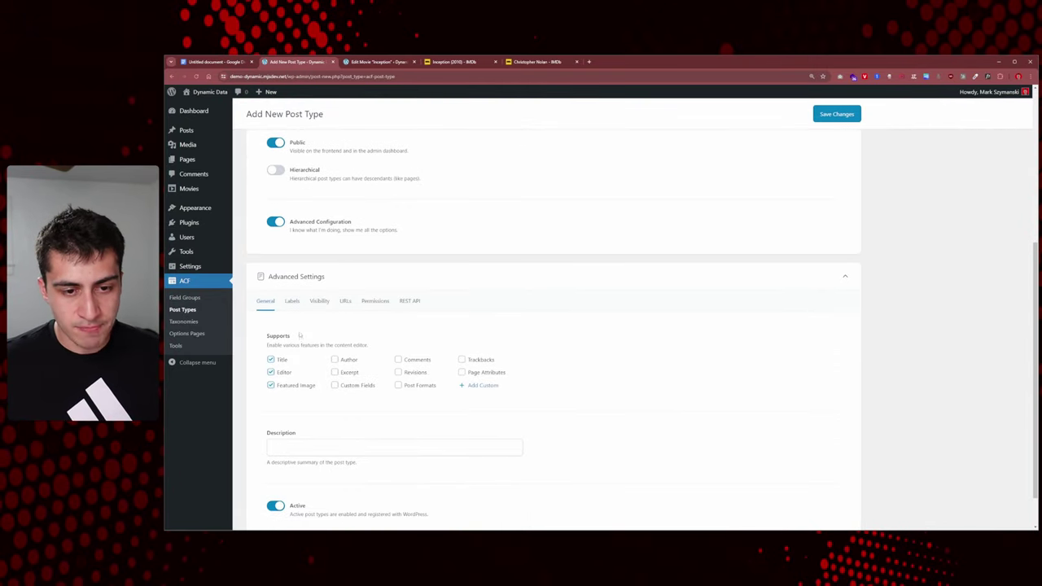
{"action": "scroll", "coordinate": [301, 336], "scroll_direction": "down", "scroll_amount": 1}
{"action": "left_click", "coordinate": [317, 268]}
{"action": "scroll", "coordinate": [323, 276], "scroll_direction": "down", "scroll_amount": 1}
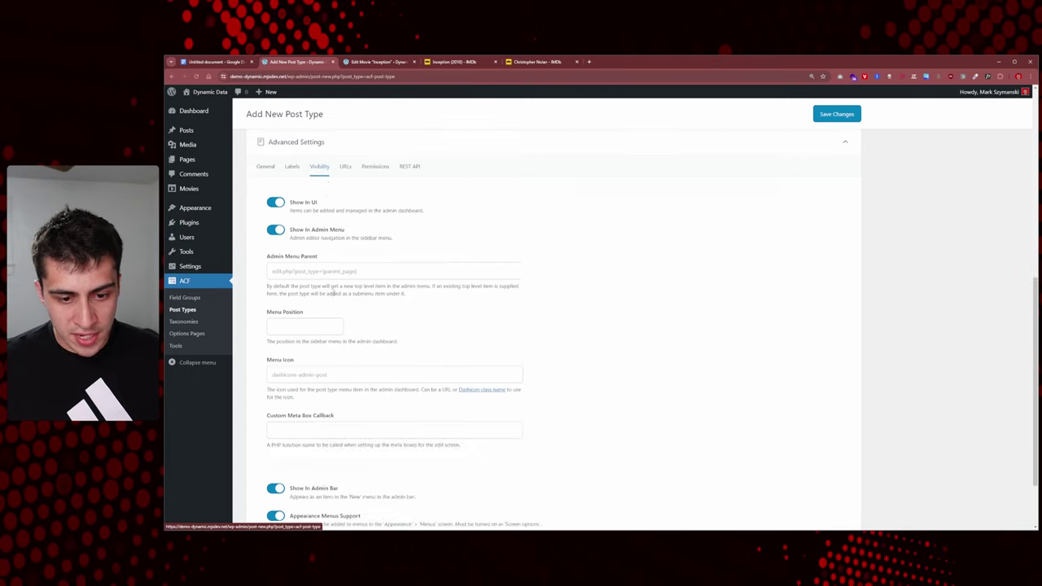
Filter the Dashicons library for "per", copy the class name dashicons-businessperson, and return to the new post type form.
{"action": "middle_click", "coordinate": [471, 388]}
{"action": "left_click", "coordinate": [385, 65]}
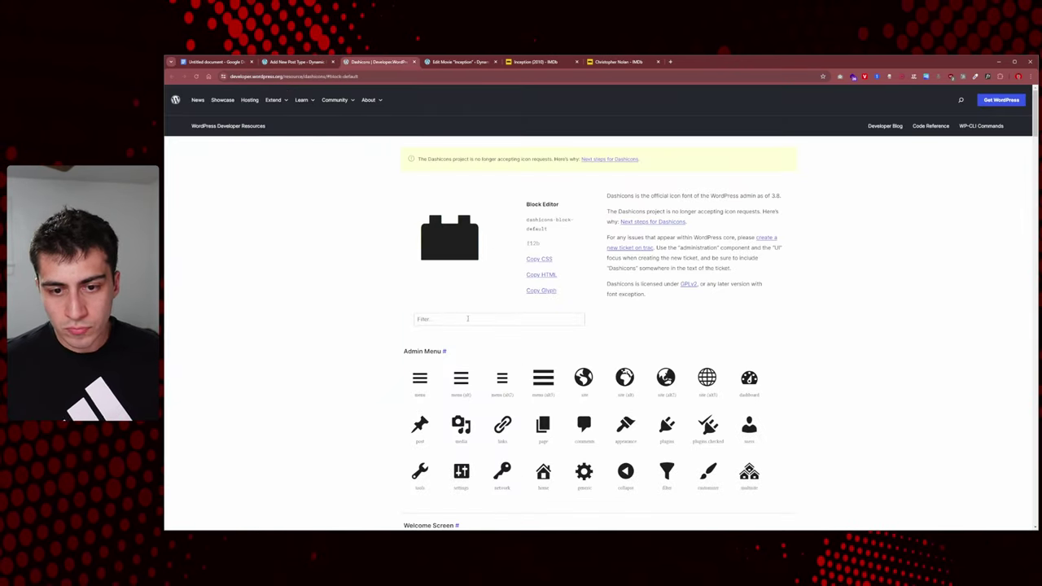
{"action": "key", "text": "BackSpace"}
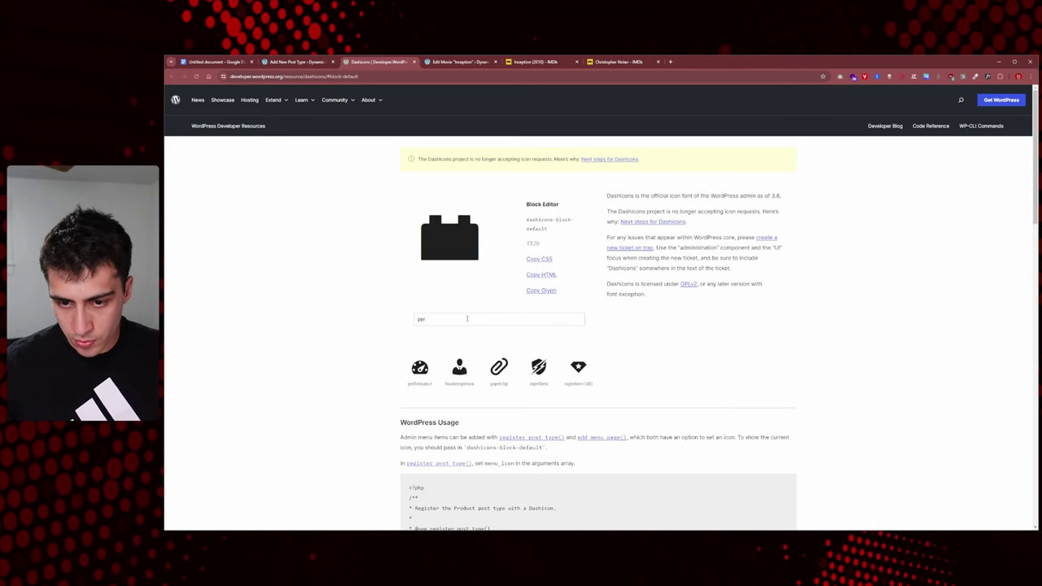
{"action": "left_click", "coordinate": [459, 370]}
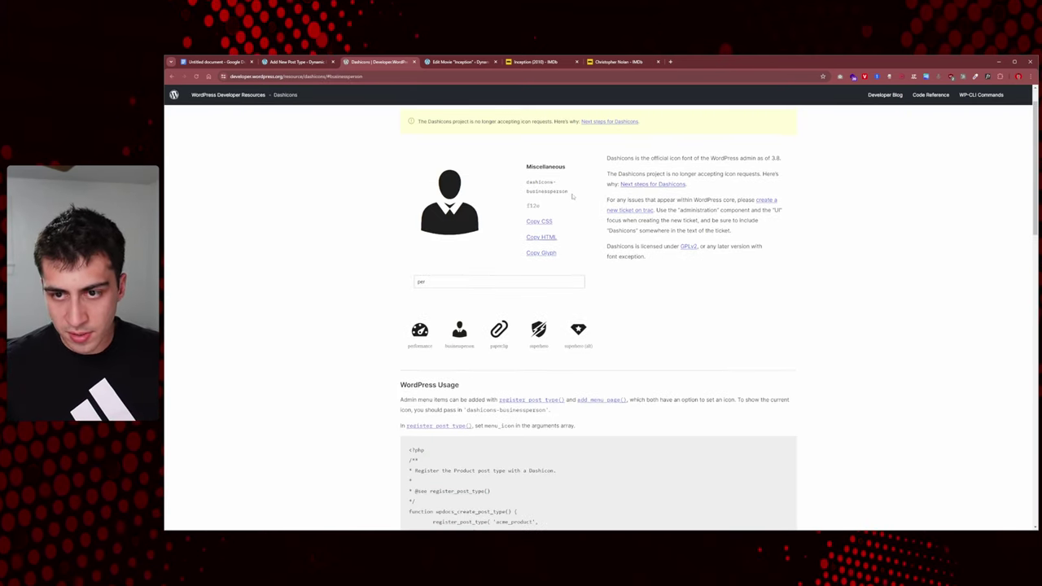
{"action": "left_click_drag", "start_coordinate": [572, 196], "coordinate": [529, 183]}
{"action": "key", "text": "ctrl+c"}
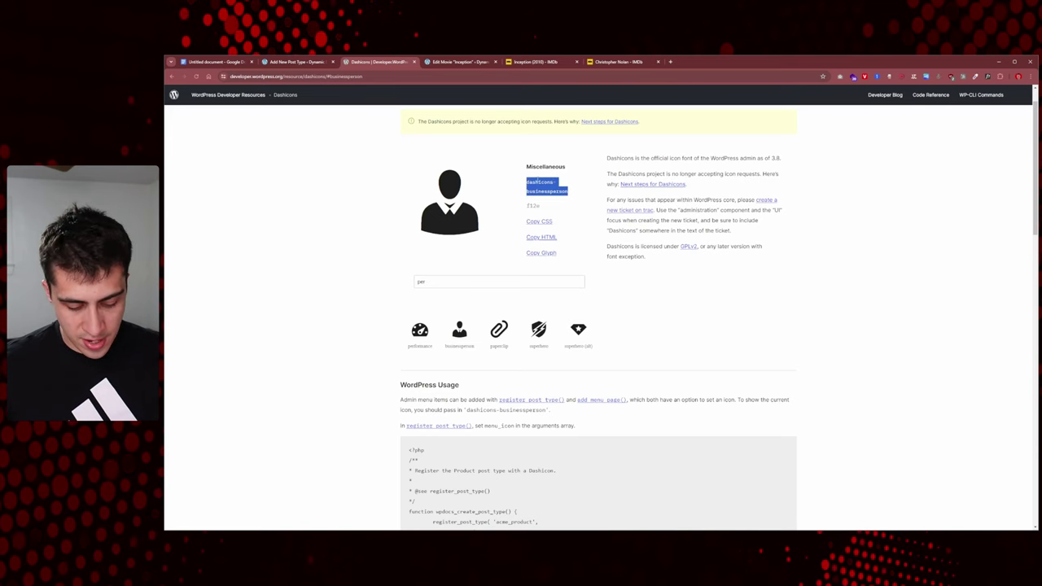
{"action": "left_click", "coordinate": [297, 62]}
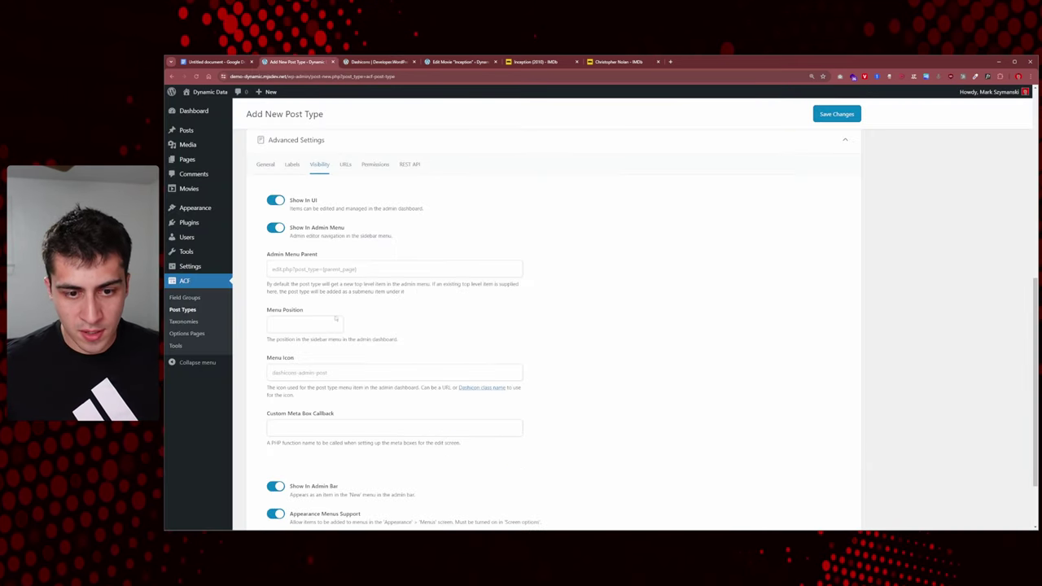
Set the People post type's menu icon to dashicons-businessperson and save the post type.
{"action": "left_click", "coordinate": [313, 372]}
{"action": "key", "text": "ctrl+v"}
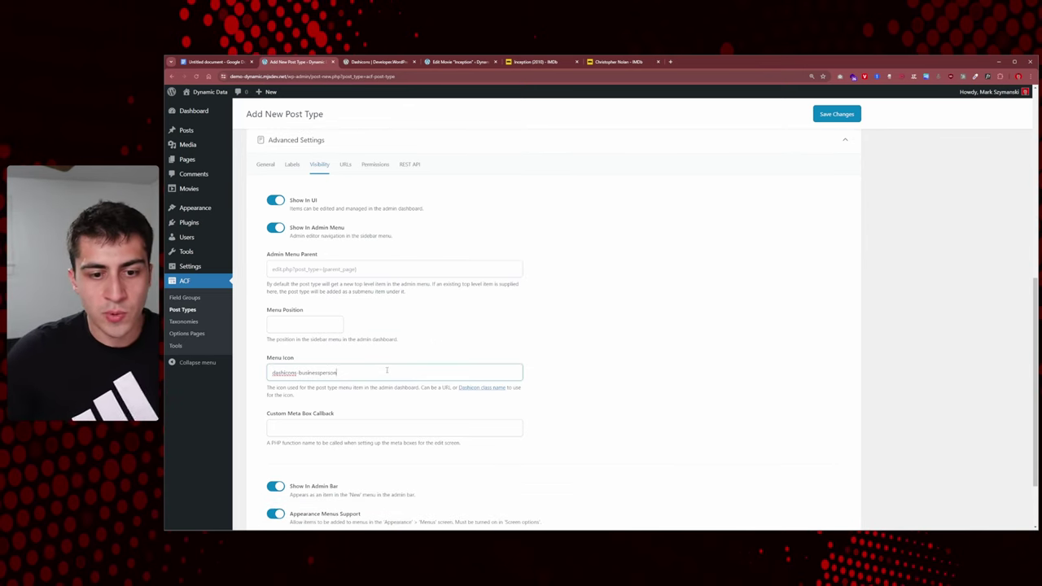
{"action": "left_click", "coordinate": [826, 118]}
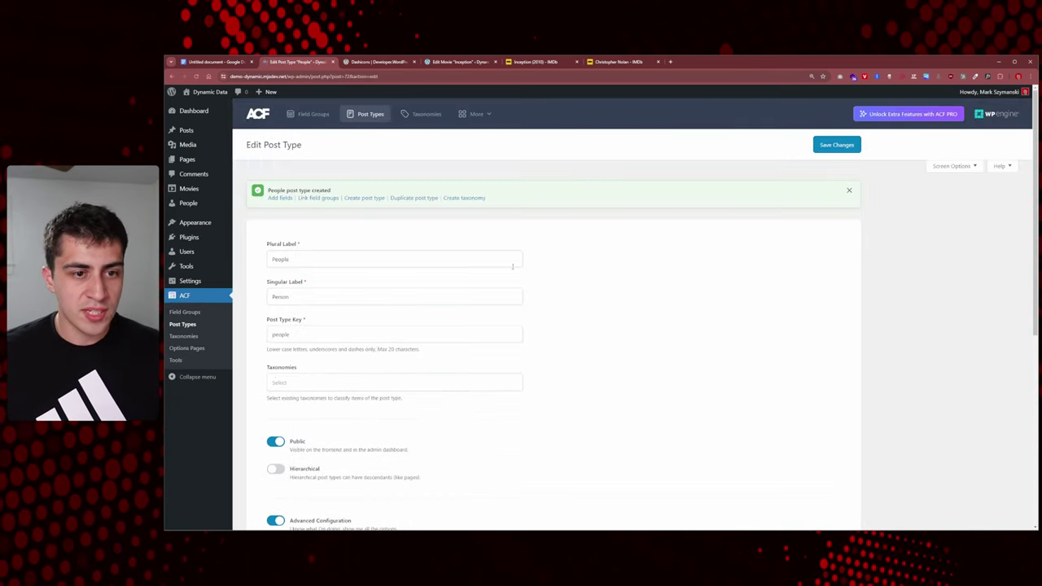
{"action": "mouse_move", "coordinate": [202, 193]}
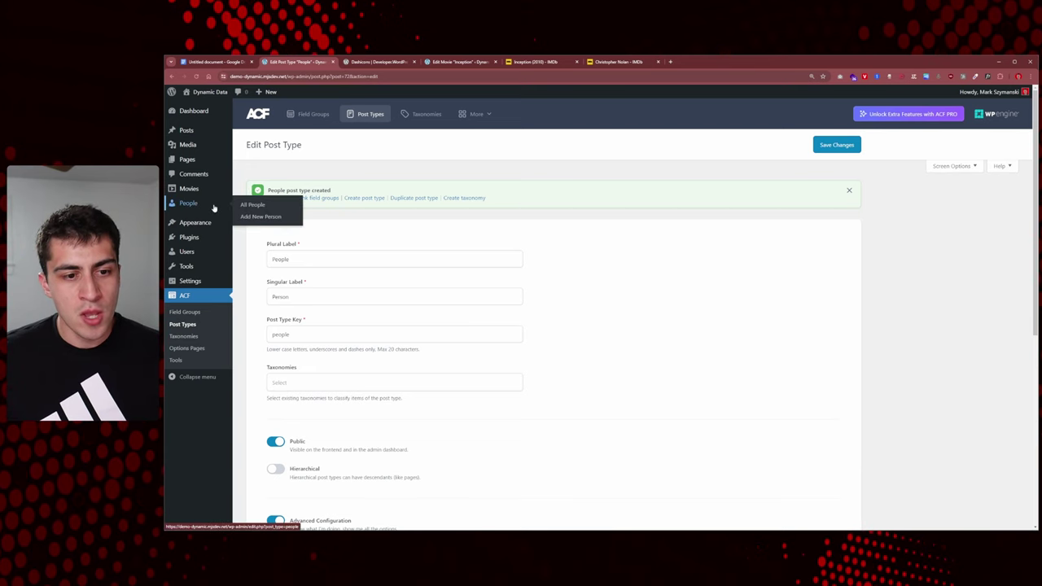
Start a new ACF field group and title it People Field Group.
{"action": "left_click", "coordinate": [200, 314]}
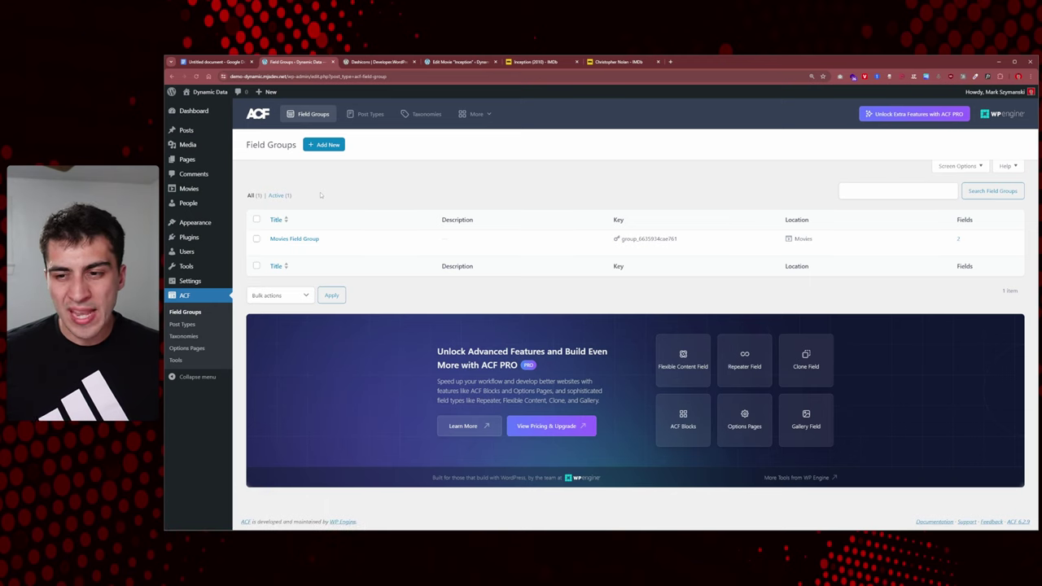
{"action": "left_click", "coordinate": [319, 146]}
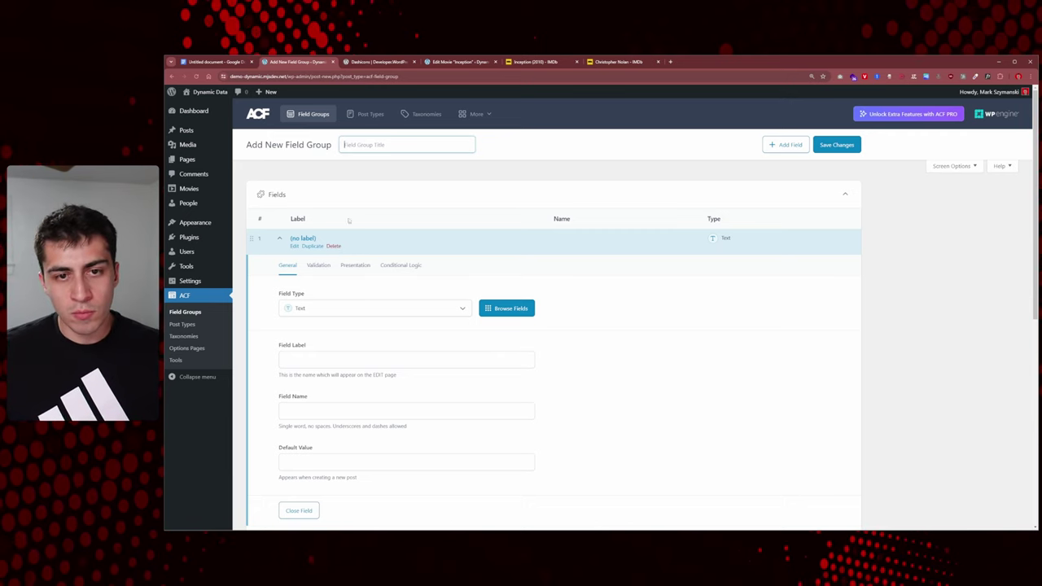
{"action": "type", "text": "People"}
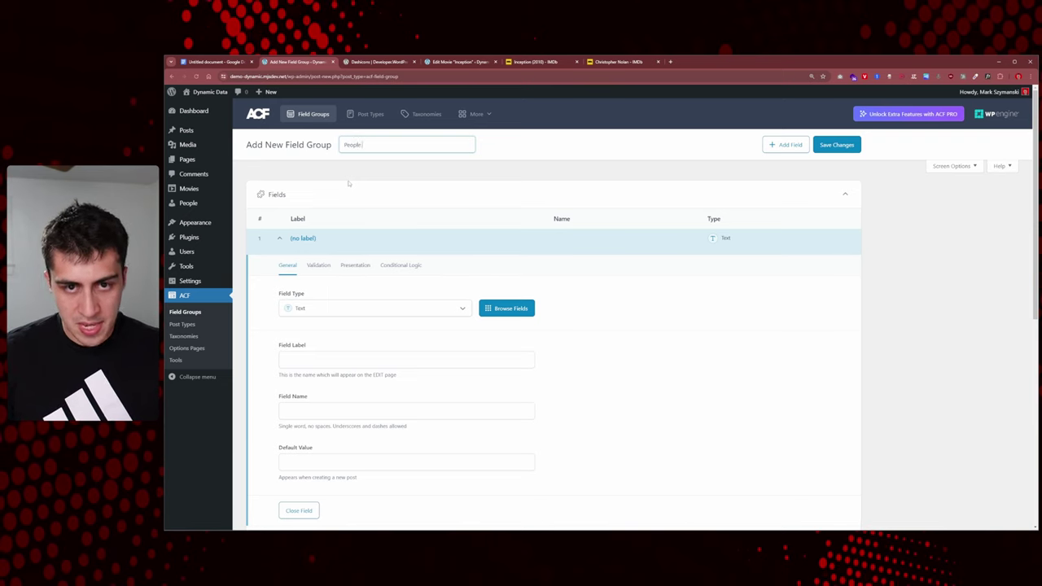
{"action": "type", "text": " f"}
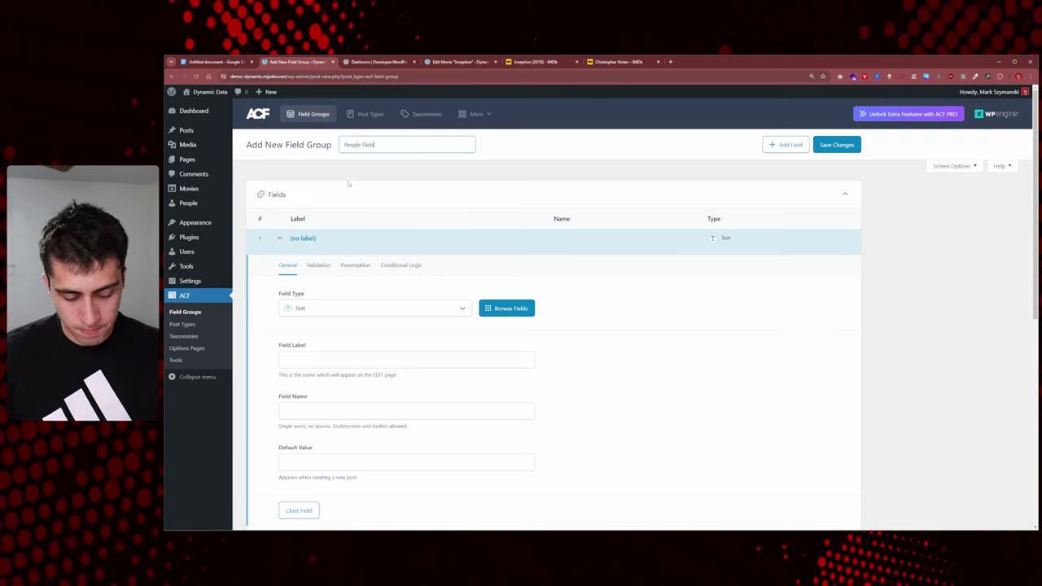
{"action": "type", "text": "ield Group"}
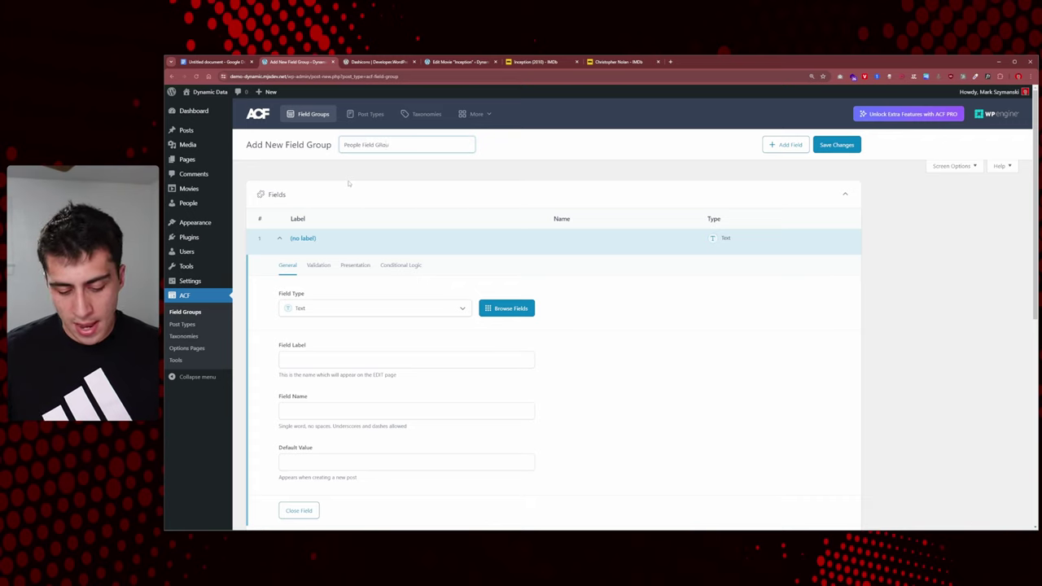
{"action": "key", "text": "BackSpace"}
{"action": "key", "text": "BackSpace"}
{"action": "key", "text": "BackSpace"}
{"action": "type", "text": "roup"}
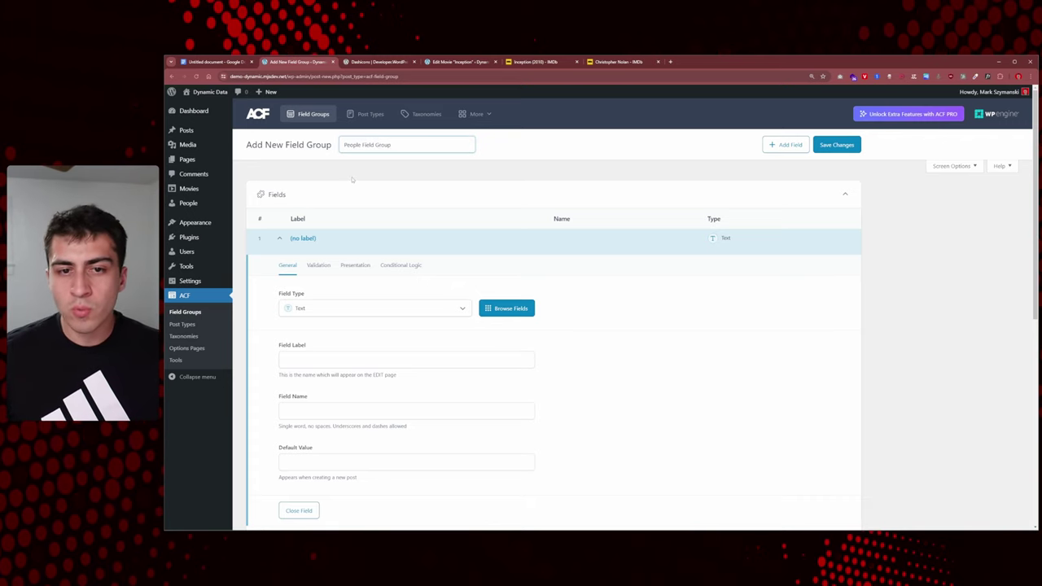
{"action": "left_click", "coordinate": [350, 183]}
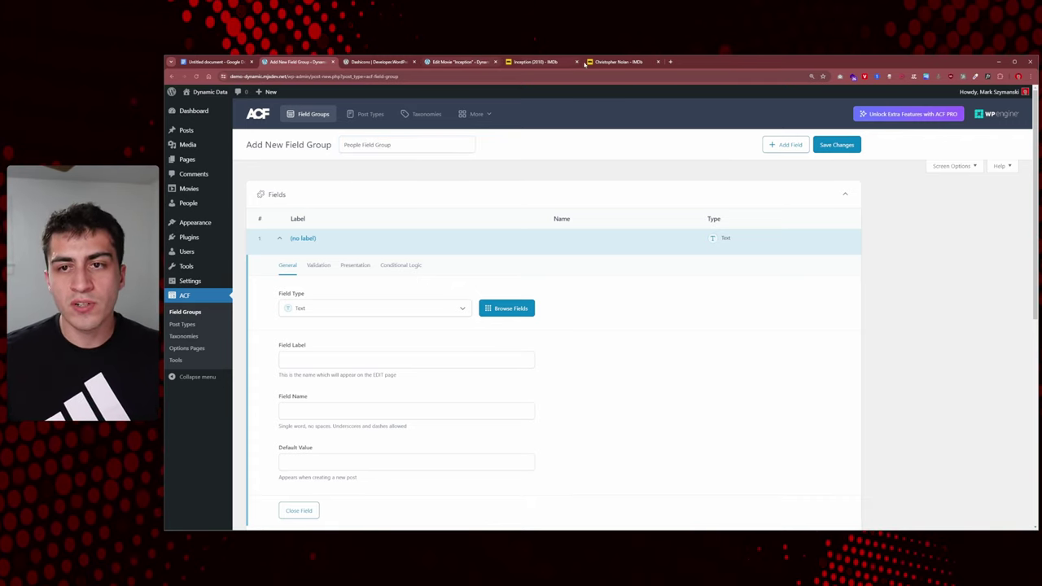
Check the IMDb director page for person details, and make the group's first field a Date Picker labelled Birthdate.
{"action": "left_click", "coordinate": [620, 62]}
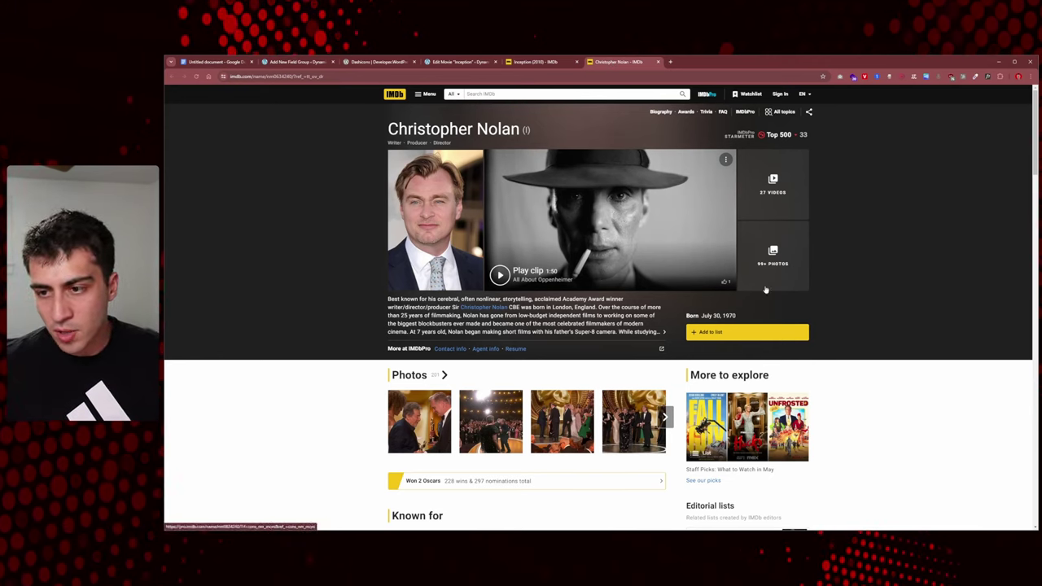
{"action": "left_click", "coordinate": [307, 62]}
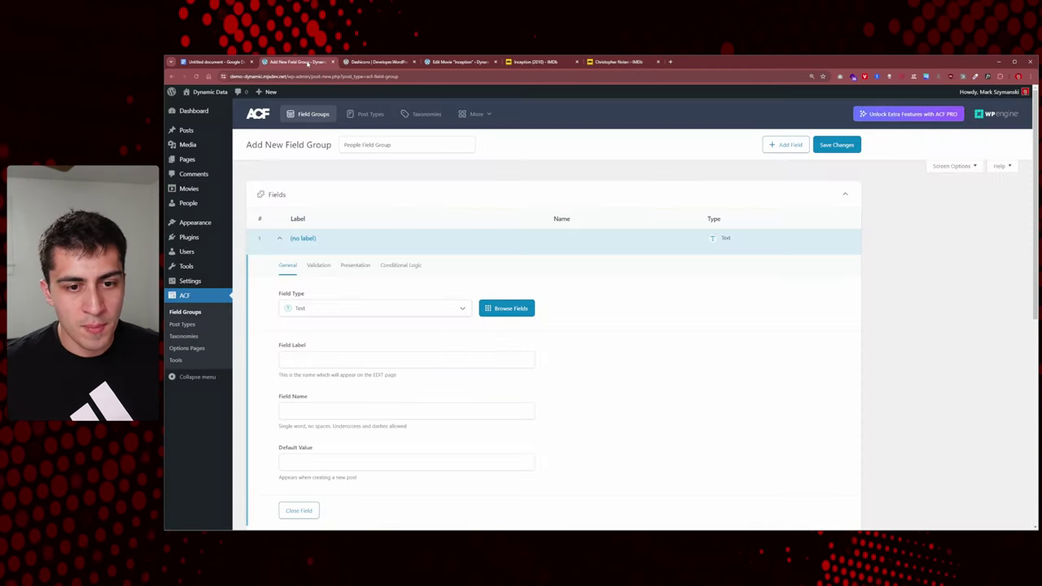
{"action": "left_click", "coordinate": [348, 312]}
{"action": "scroll", "coordinate": [360, 325], "scroll_direction": "down", "scroll_amount": 2}
{"action": "scroll", "coordinate": [346, 368], "scroll_direction": "down", "scroll_amount": 1}
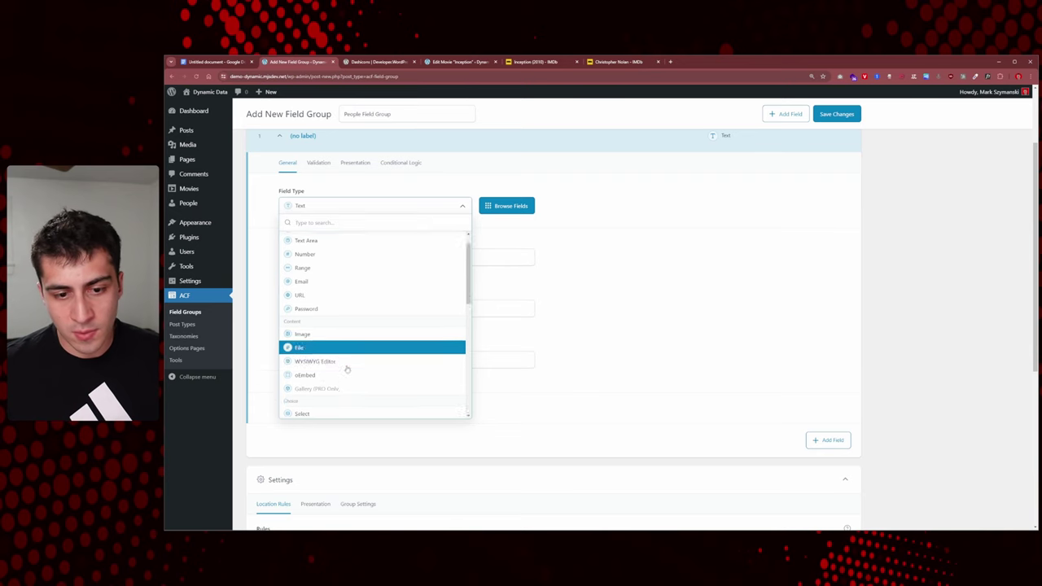
{"action": "scroll", "coordinate": [346, 368], "scroll_direction": "down", "scroll_amount": 5}
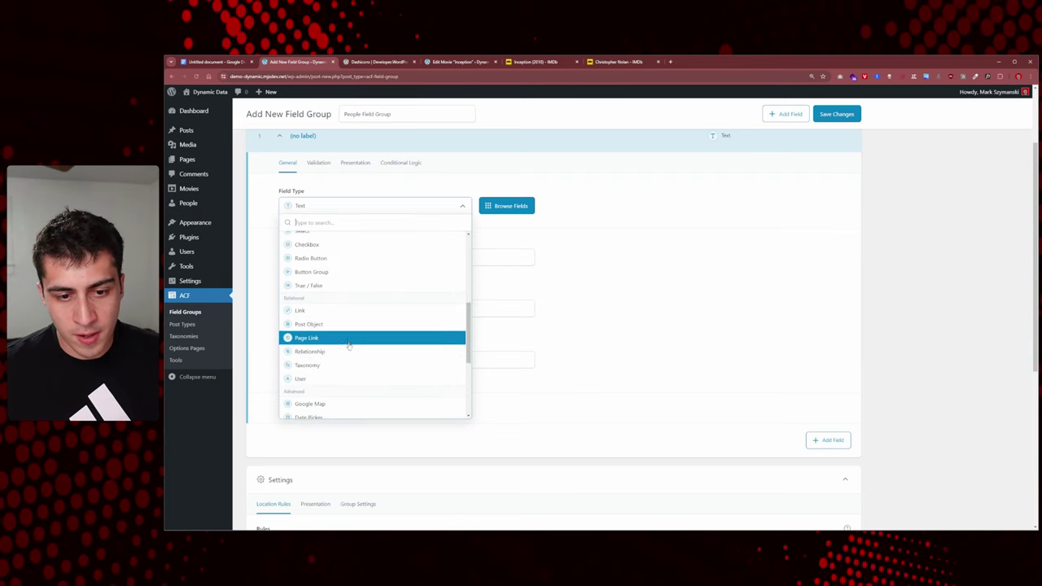
{"action": "scroll", "coordinate": [348, 344], "scroll_direction": "down", "scroll_amount": 3}
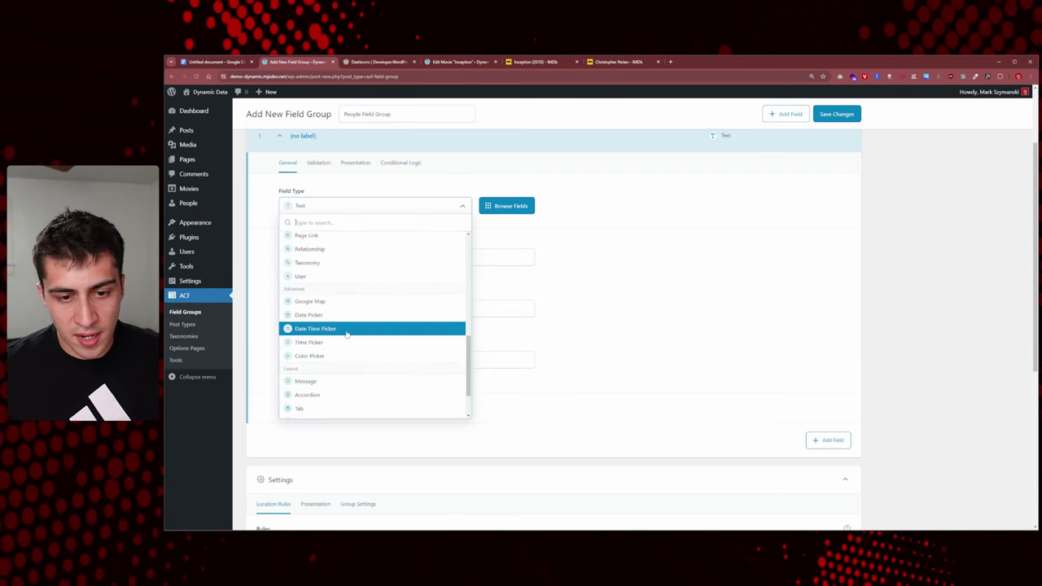
{"action": "left_click", "coordinate": [345, 315]}
{"action": "left_click", "coordinate": [362, 259]}
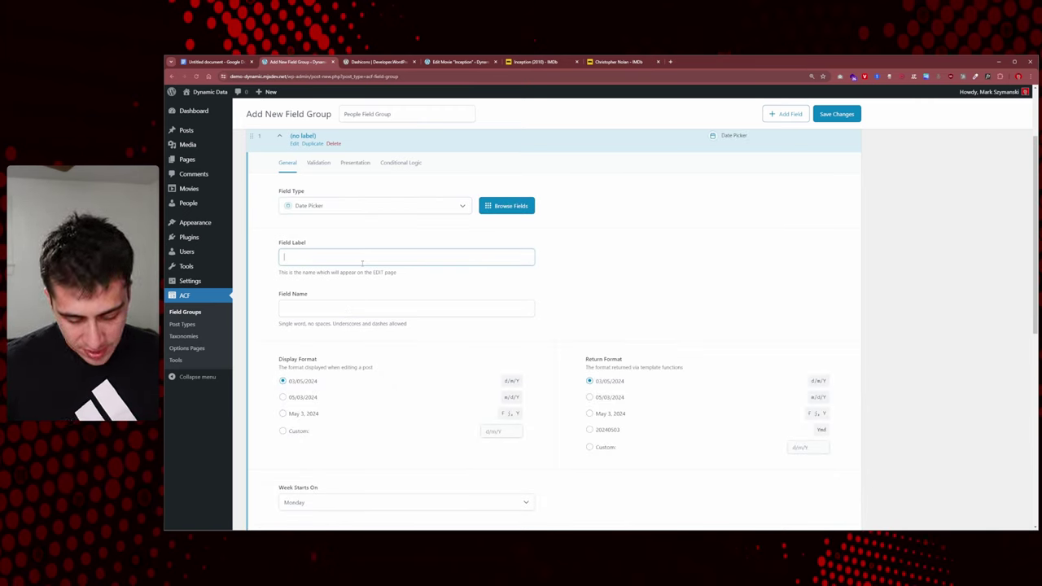
{"action": "type", "text": "Birthdate"}
{"action": "key", "text": "Tab"}
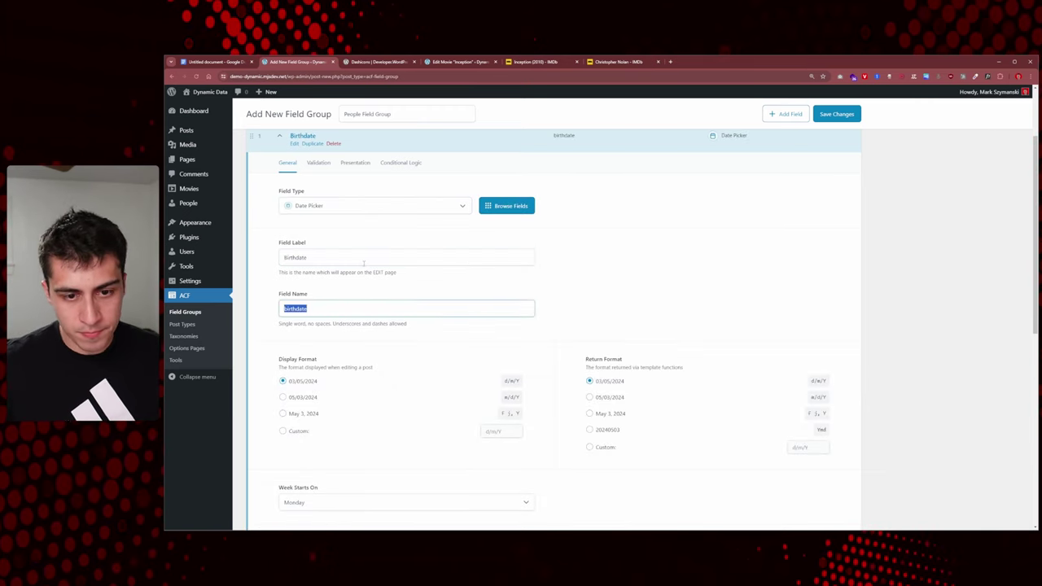
Set the Birthdate field's display and return formats to F j, Y and its week start to Sunday, and save the field group.
{"action": "left_click", "coordinate": [311, 415]}
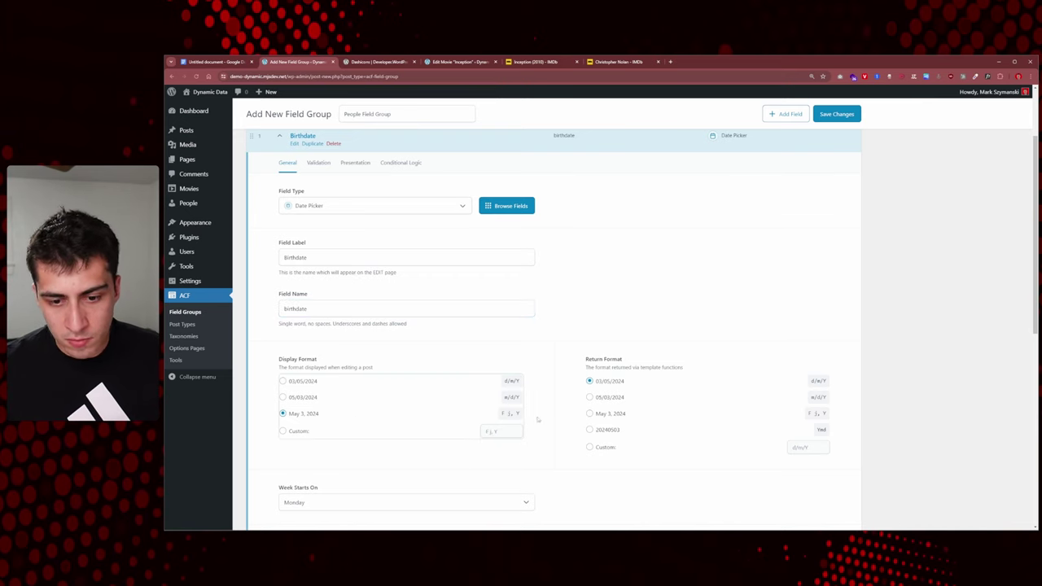
{"action": "left_click", "coordinate": [612, 414]}
{"action": "scroll", "coordinate": [463, 386], "scroll_direction": "down", "scroll_amount": 2}
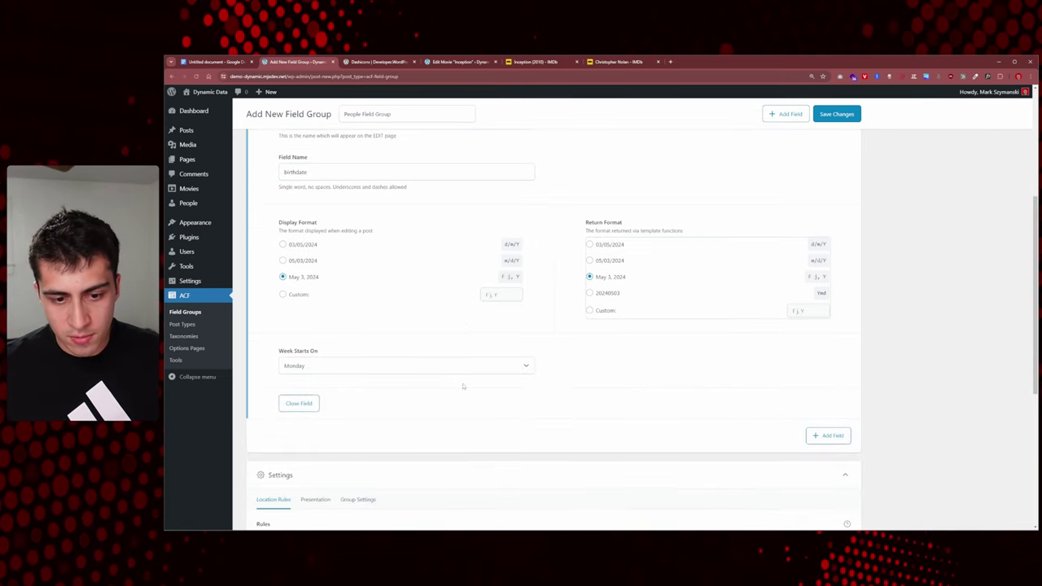
{"action": "left_click", "coordinate": [385, 365]}
{"action": "left_click", "coordinate": [332, 379]}
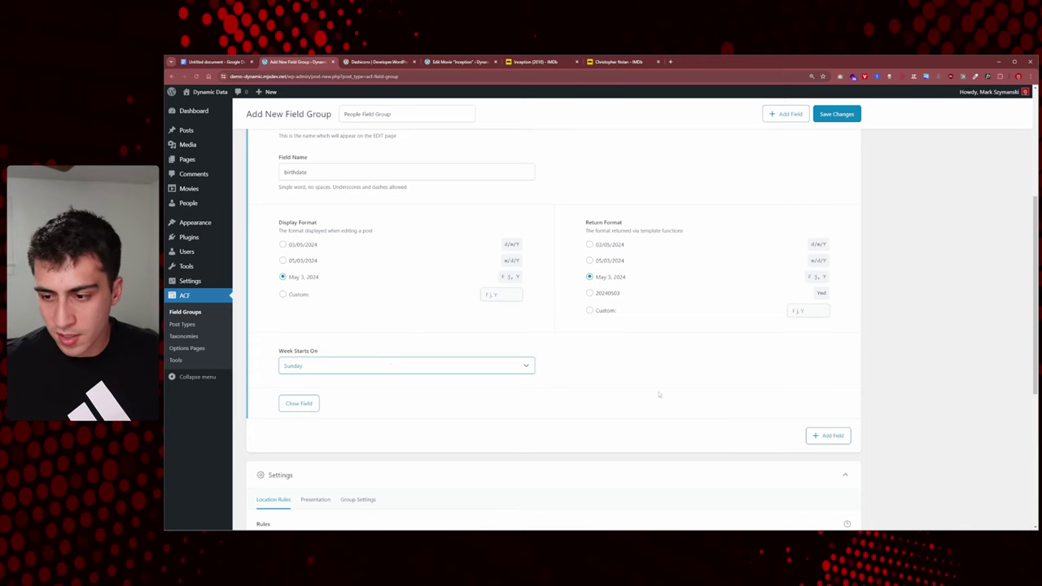
{"action": "scroll", "coordinate": [658, 395], "scroll_direction": "up", "scroll_amount": 3}
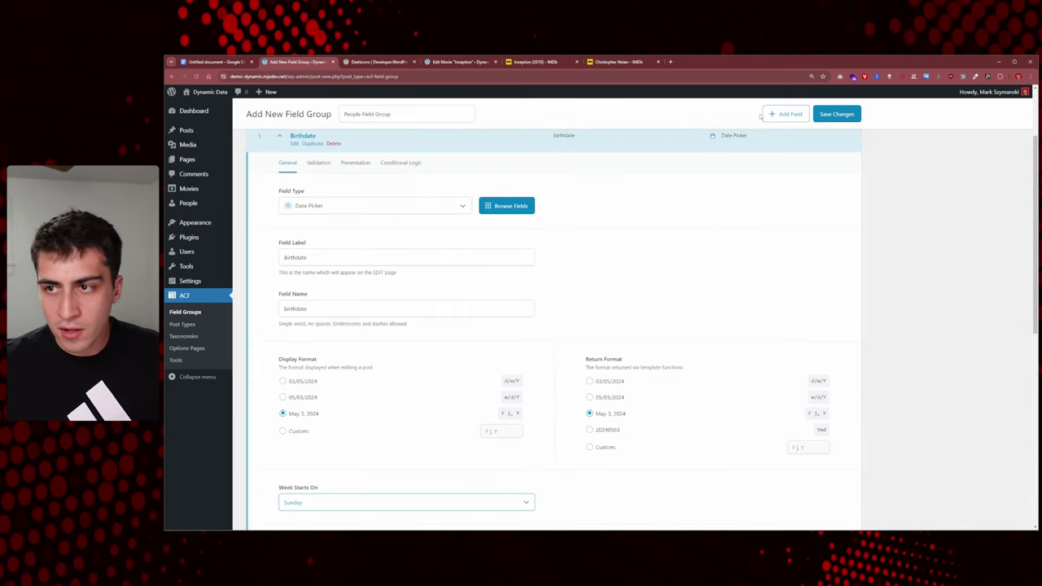
{"action": "left_click", "coordinate": [832, 116]}
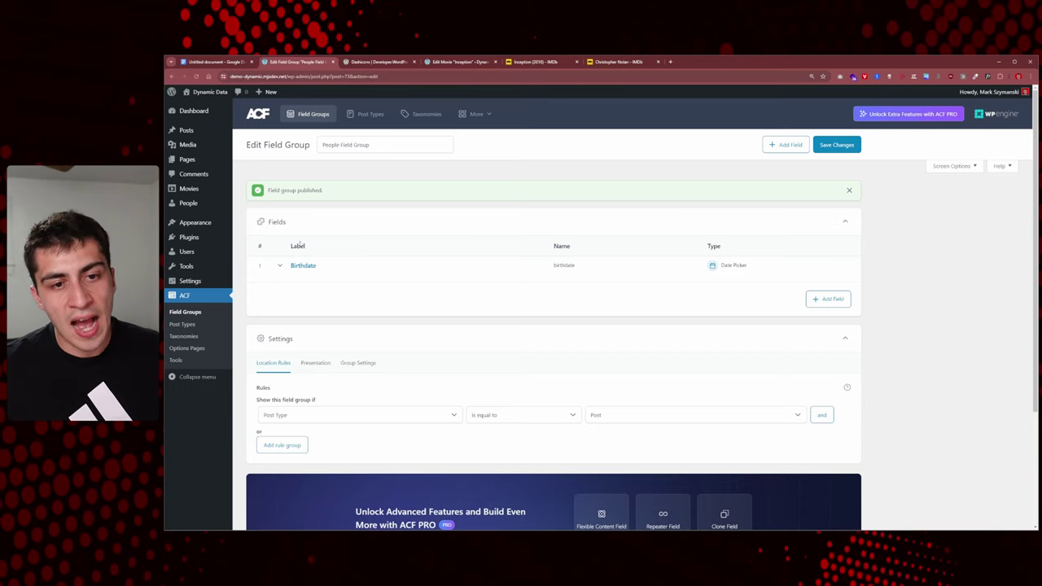
Set the People Field Group's location rule to post type is equal to Person and save the changes.
{"action": "left_click", "coordinate": [382, 145]}
{"action": "triple_click", "coordinate": [382, 145]}
{"action": "left_click", "coordinate": [367, 176]}
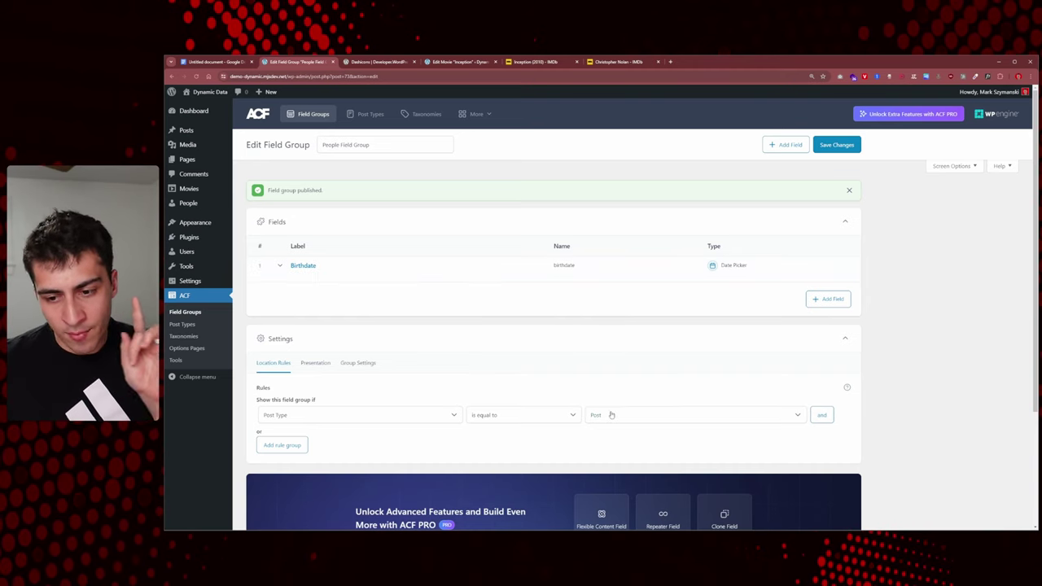
{"action": "left_click", "coordinate": [675, 419]}
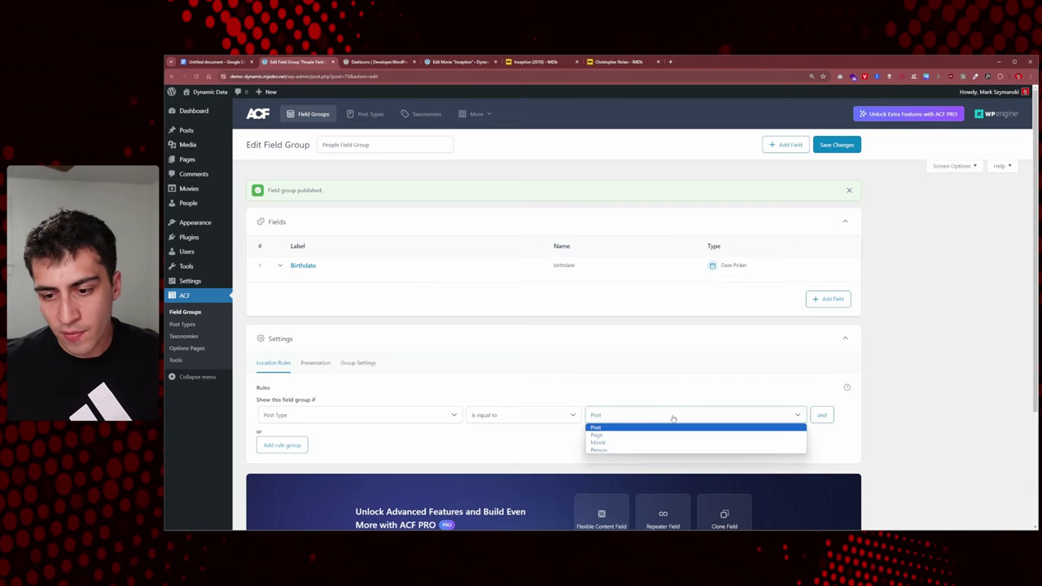
{"action": "left_click", "coordinate": [632, 450]}
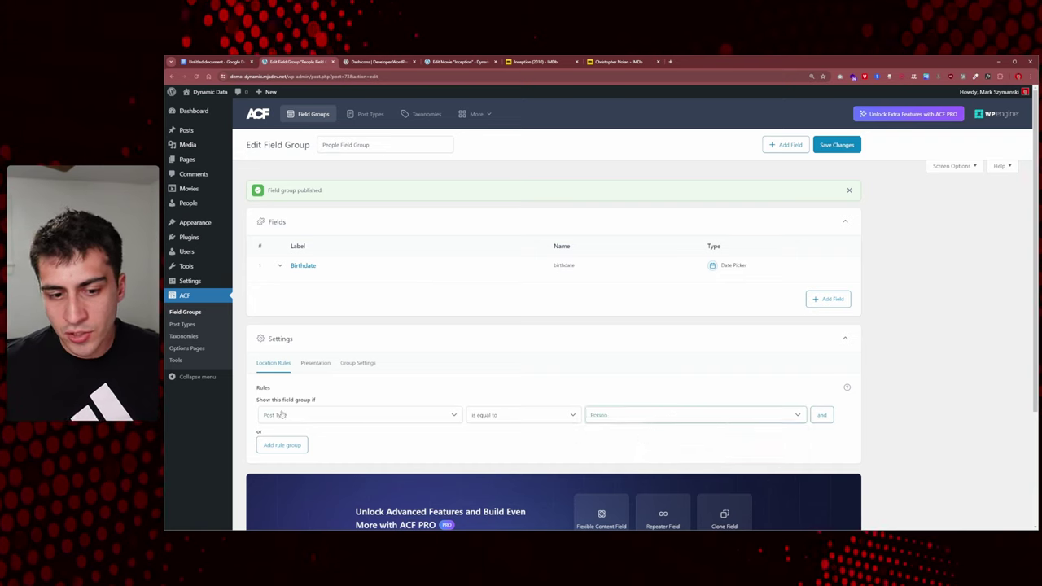
{"action": "left_click", "coordinate": [830, 146]}
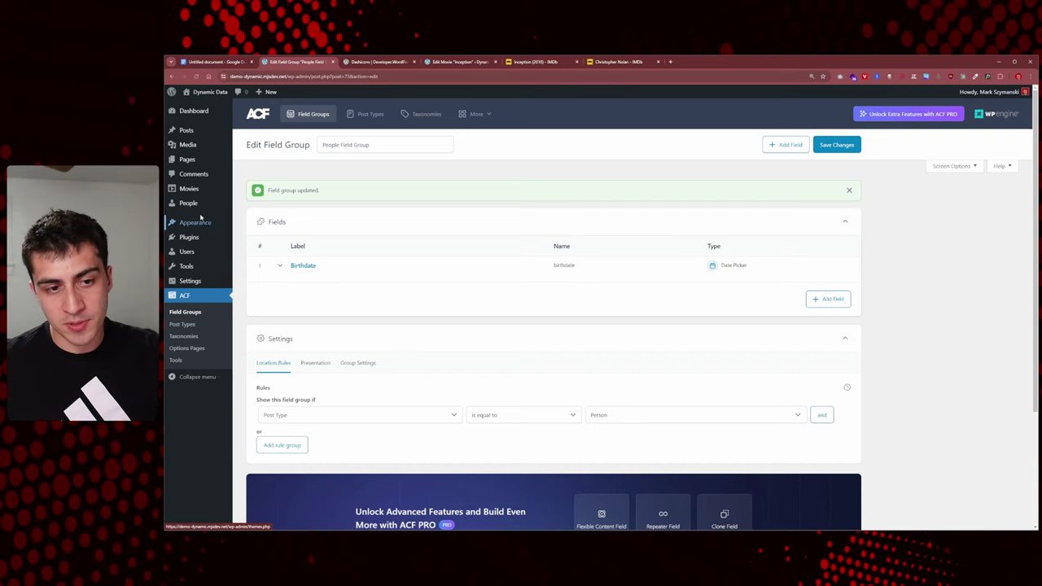
Open the People list separately, start a new person entry, and pick a sample date for its Birthdate field.
{"action": "mouse_move", "coordinate": [195, 205]}
{"action": "middle_click", "coordinate": [252, 205]}
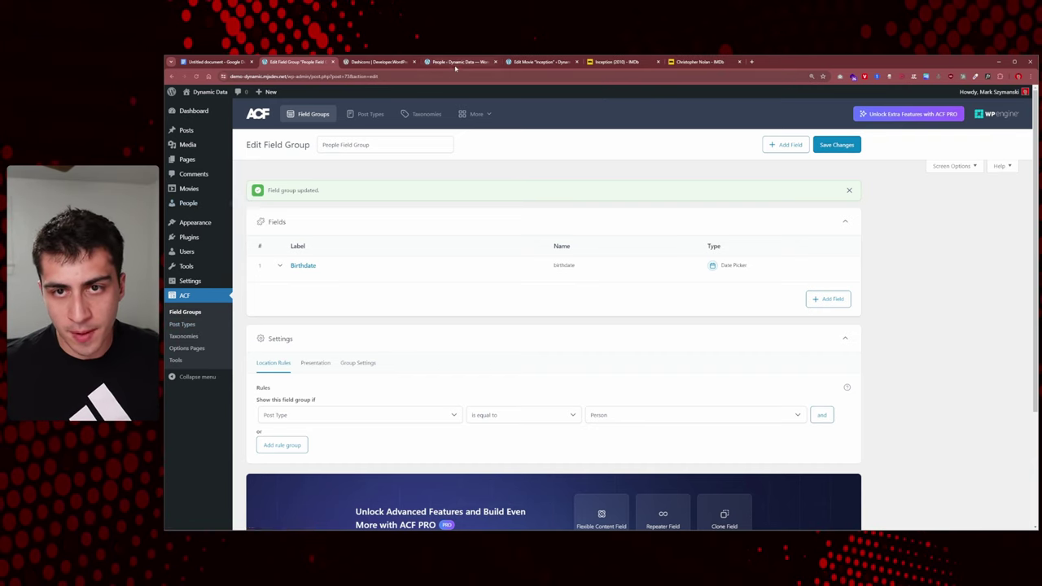
{"action": "left_click", "coordinate": [460, 62]}
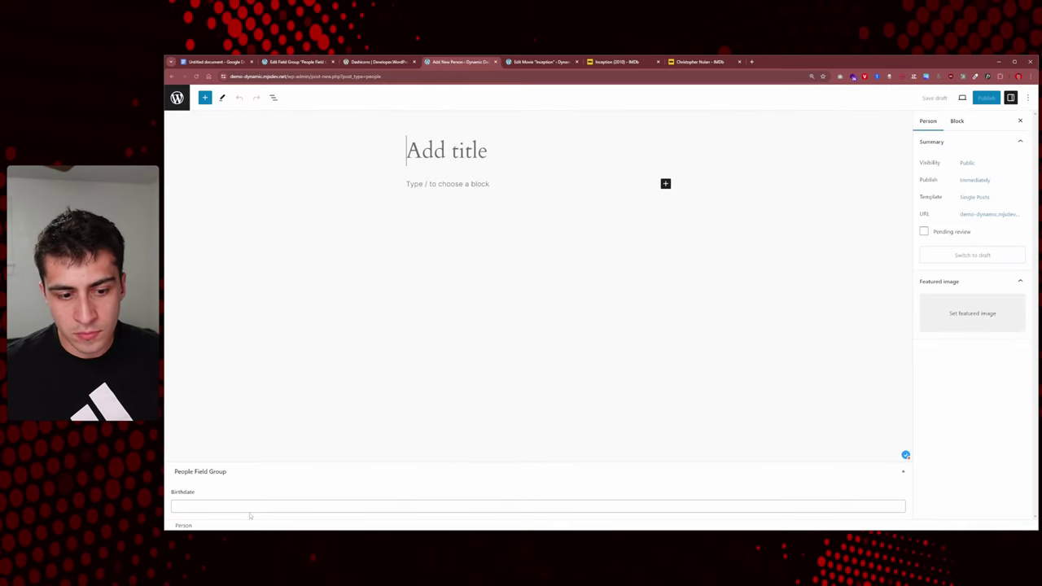
{"action": "left_click", "coordinate": [248, 507]}
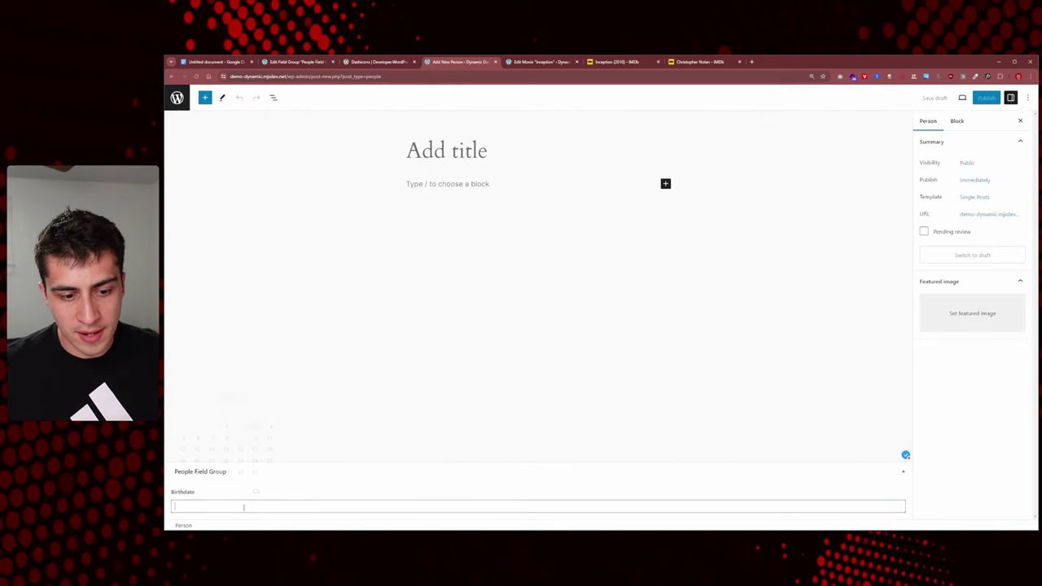
{"action": "left_click", "coordinate": [229, 425]}
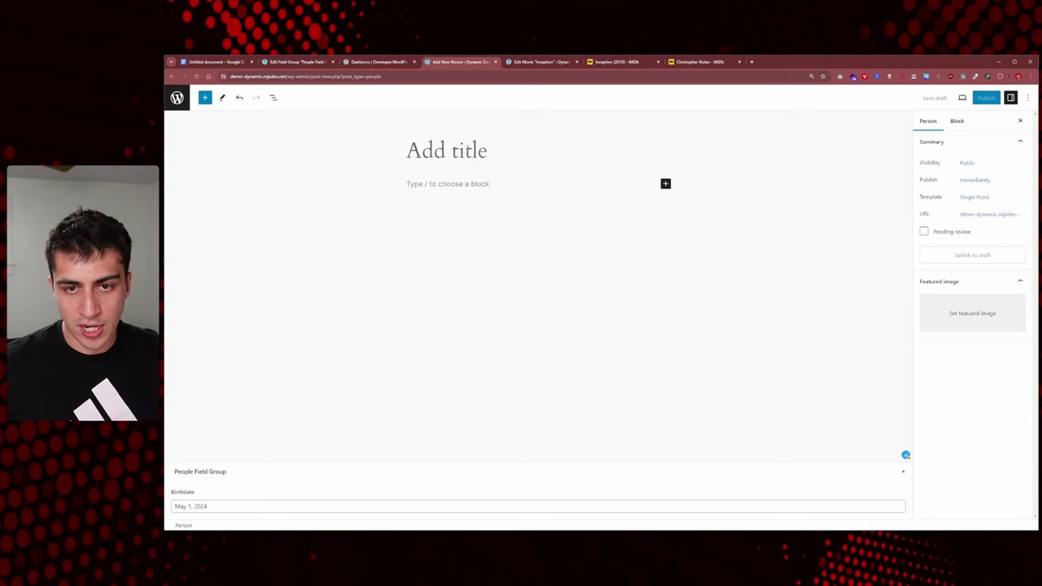
Publish the new person entry with the title Christopher Nolan, and close the Dashicons reference page.
{"action": "left_click", "coordinate": [466, 149]}
{"action": "type", "text": "Chr"}
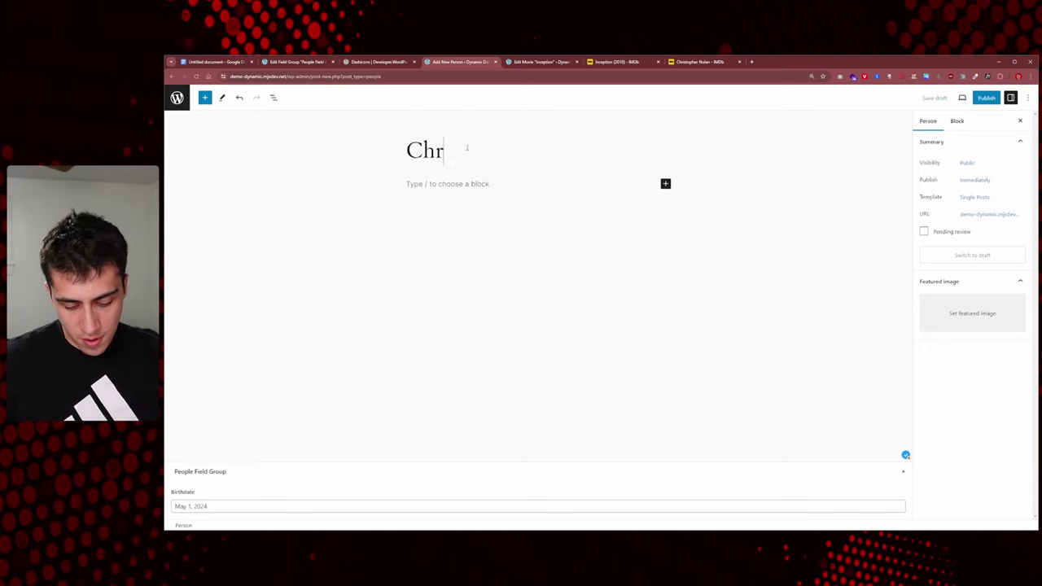
{"action": "type", "text": "istopher "}
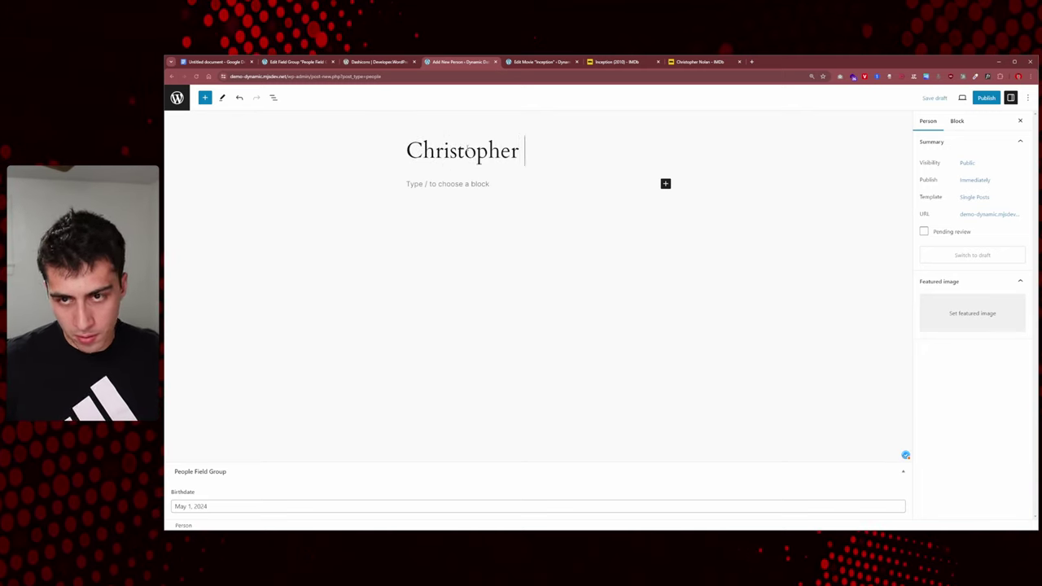
{"action": "type", "text": "Nolan"}
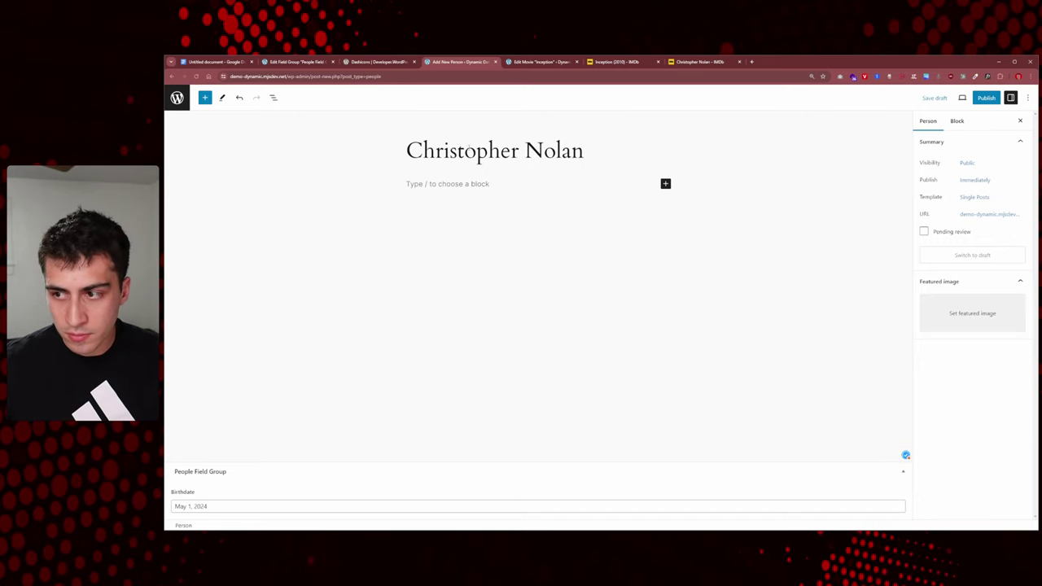
{"action": "left_click", "coordinate": [986, 98]}
{"action": "left_click", "coordinate": [956, 98]}
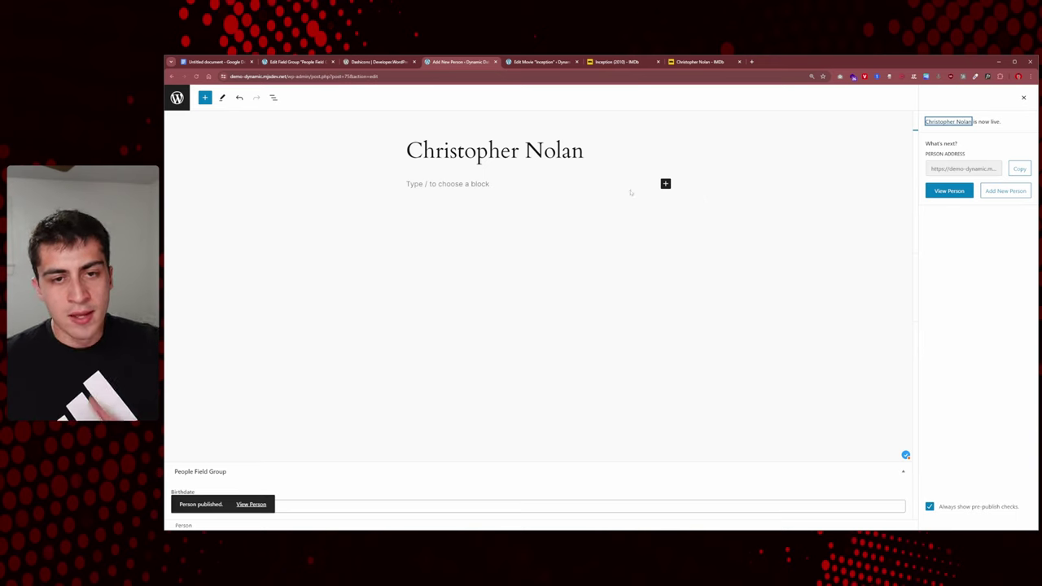
{"action": "left_click", "coordinate": [414, 62]}
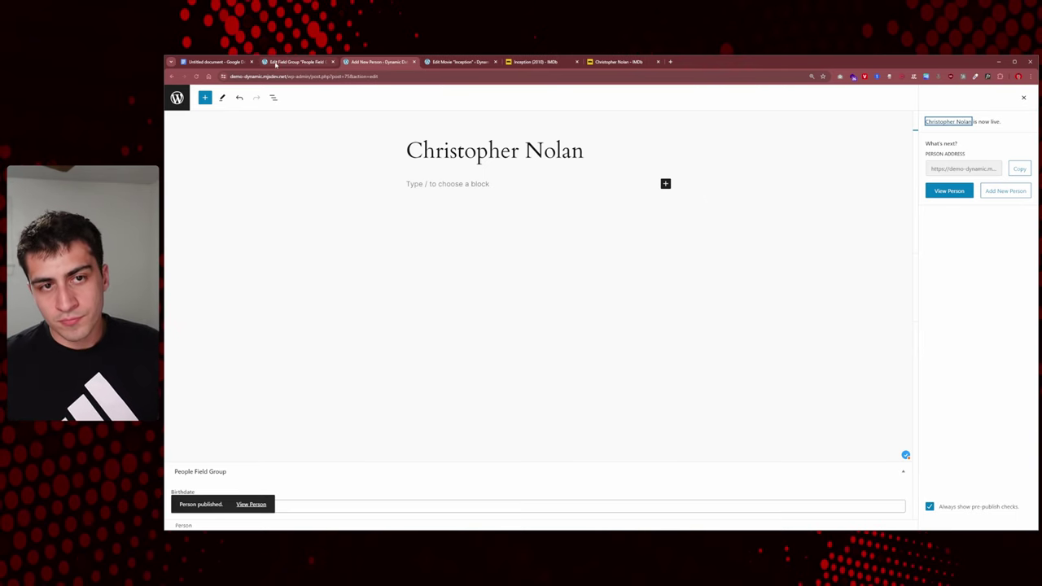
Add a new field to the People Field Group and check the Inception movie's content editor area for comparison.
{"action": "left_click", "coordinate": [276, 63]}
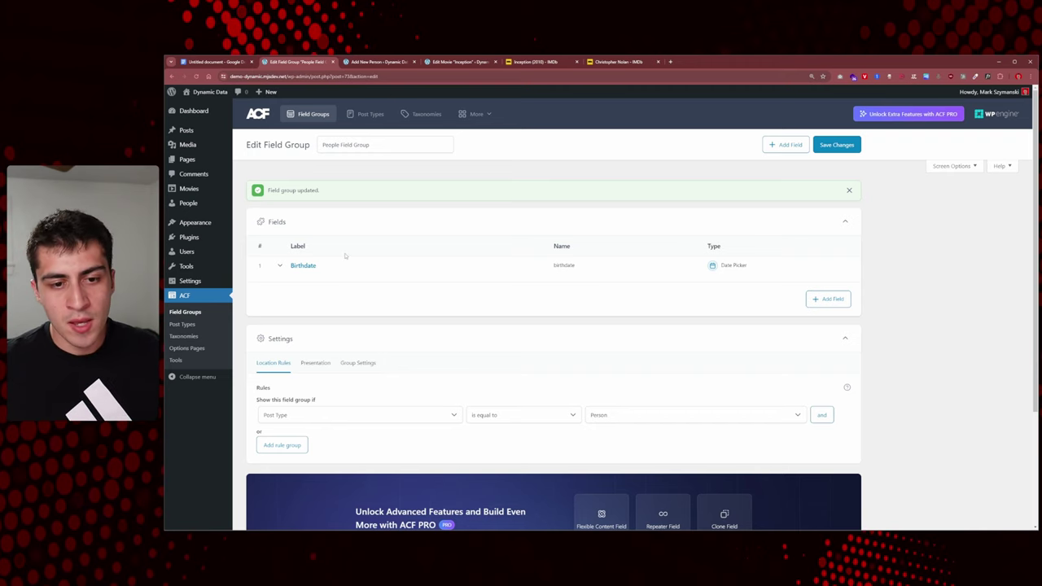
{"action": "left_click", "coordinate": [829, 300]}
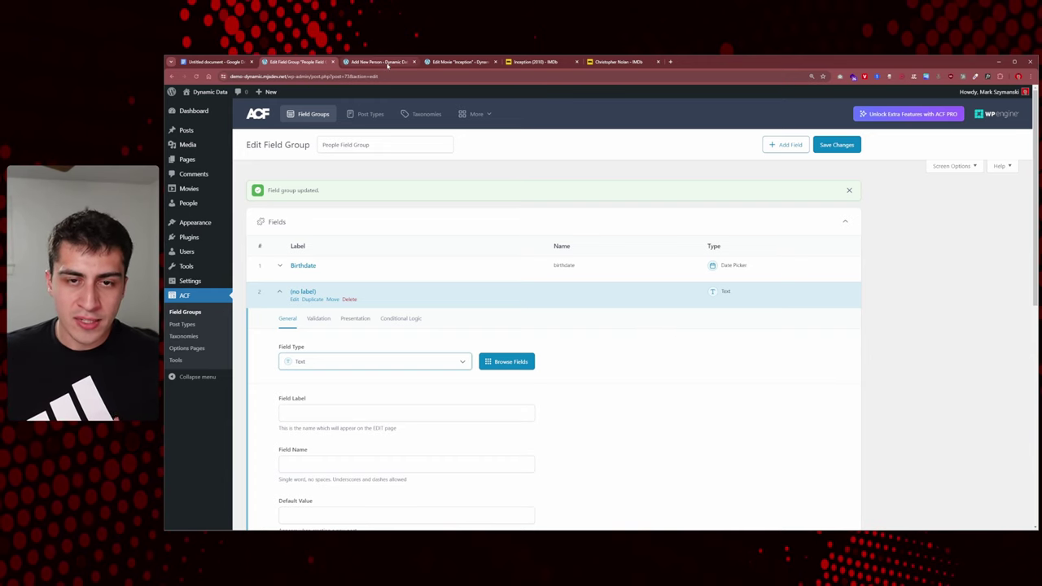
{"action": "left_click", "coordinate": [457, 62]}
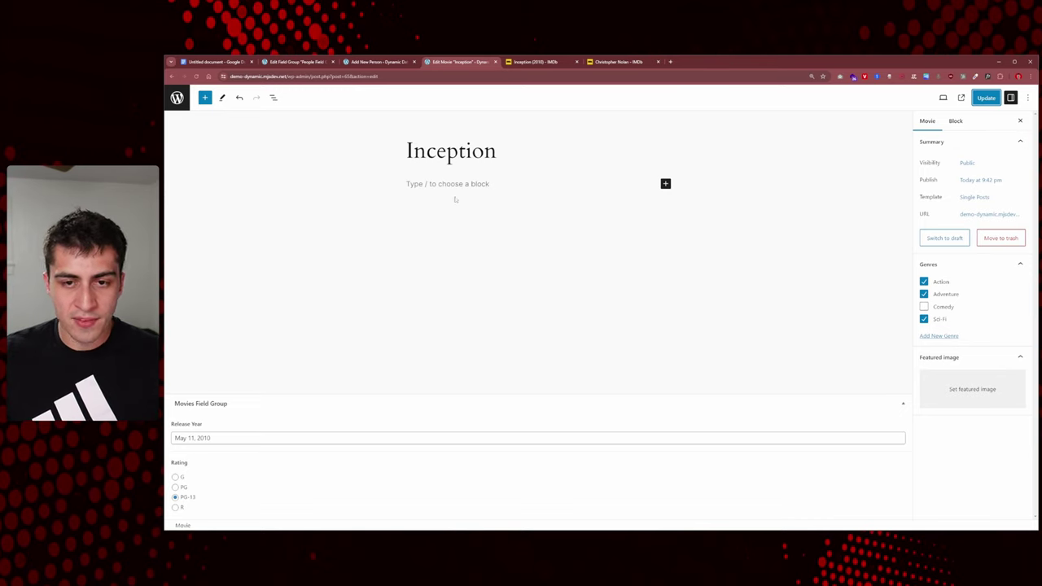
{"action": "left_click", "coordinate": [476, 186]}
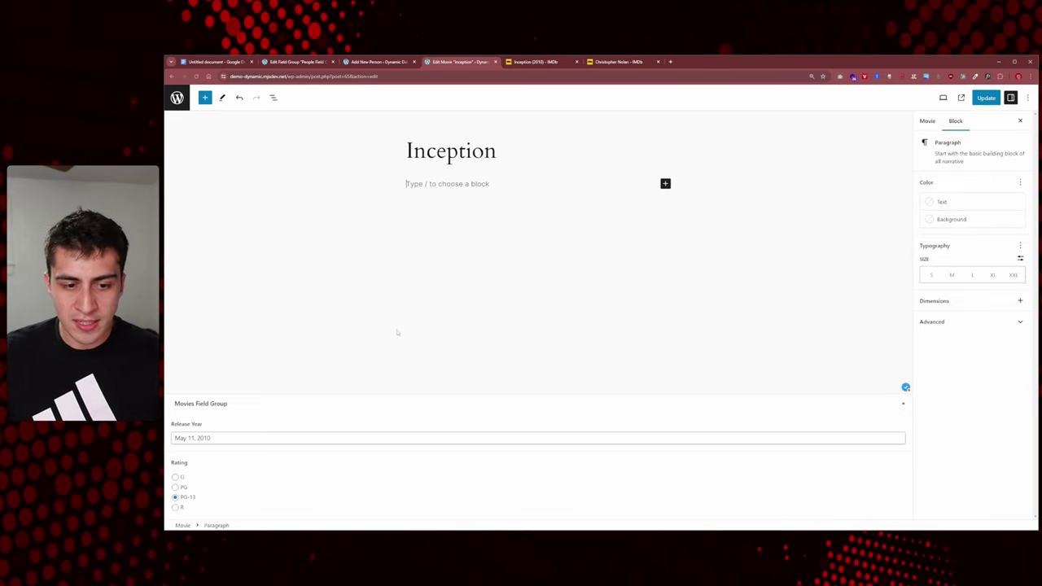
{"action": "left_click", "coordinate": [446, 193]}
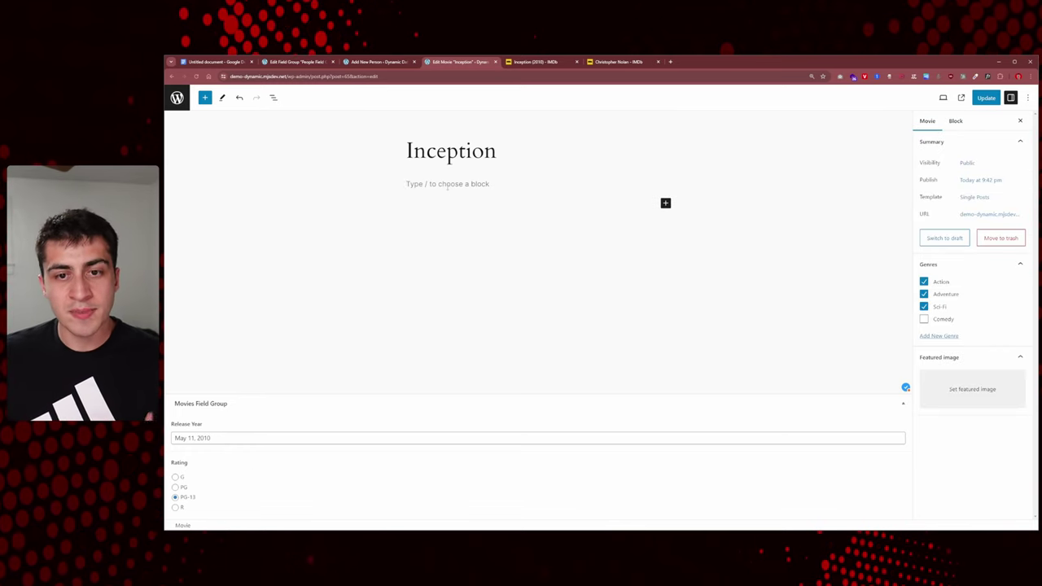
{"action": "left_click", "coordinate": [376, 62]}
{"action": "left_click", "coordinate": [313, 63]}
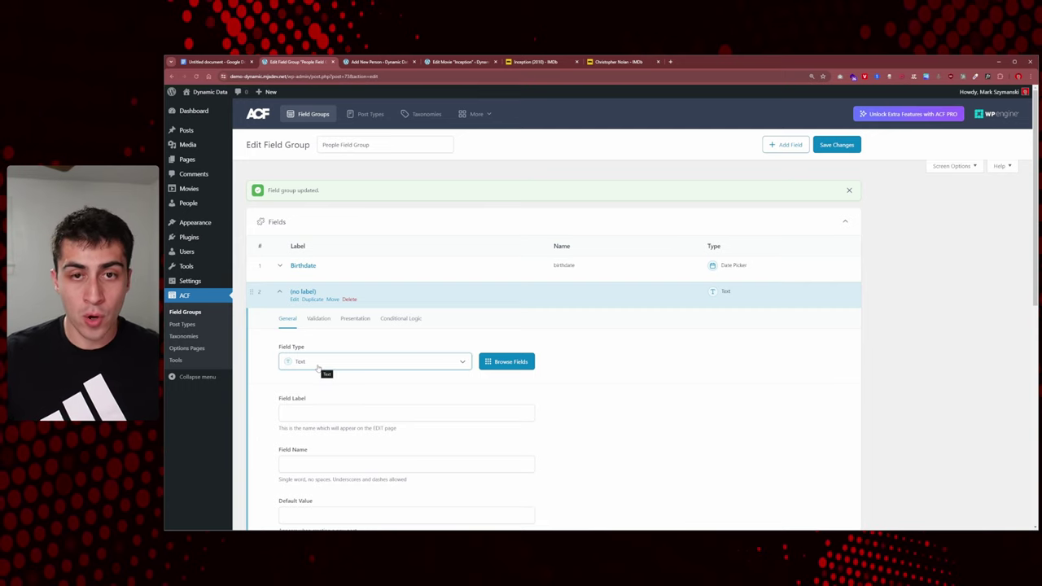
Set the new People field's type to WYSIWYG Editor.
{"action": "scroll", "coordinate": [318, 368], "scroll_direction": "down", "scroll_amount": 1}
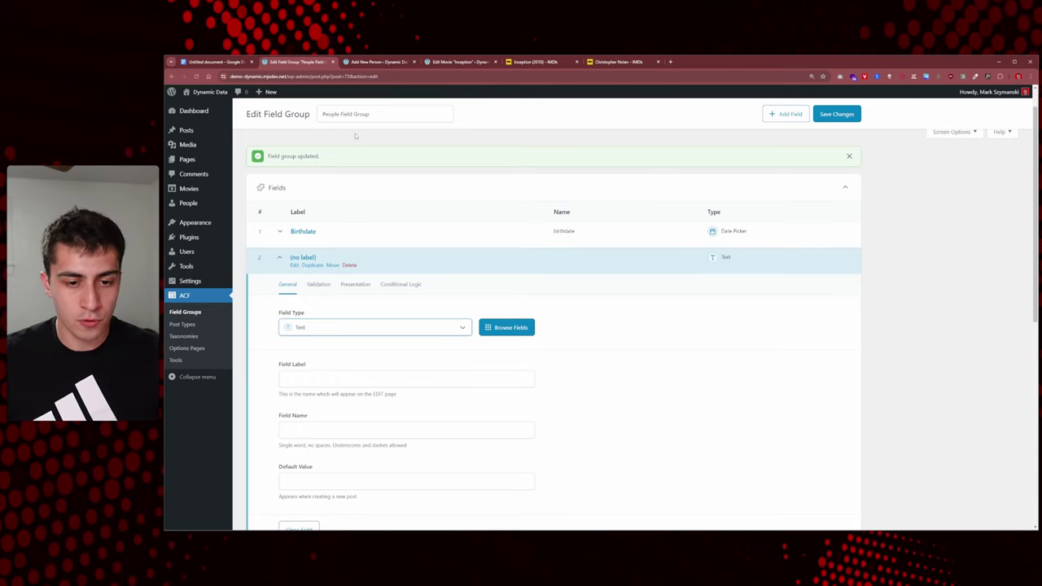
{"action": "scroll", "coordinate": [316, 297], "scroll_direction": "down", "scroll_amount": 1}
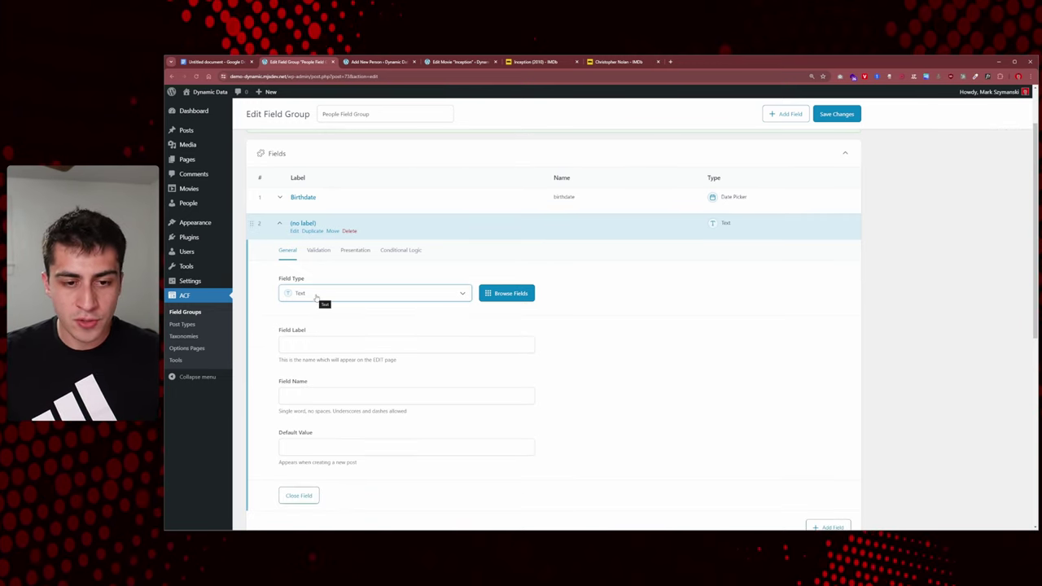
{"action": "left_click", "coordinate": [315, 298]}
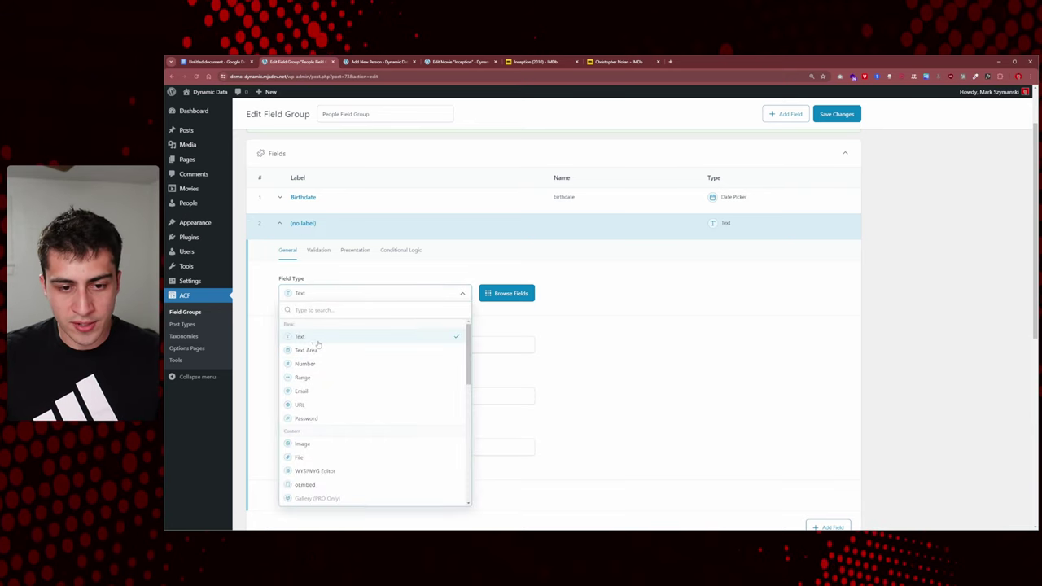
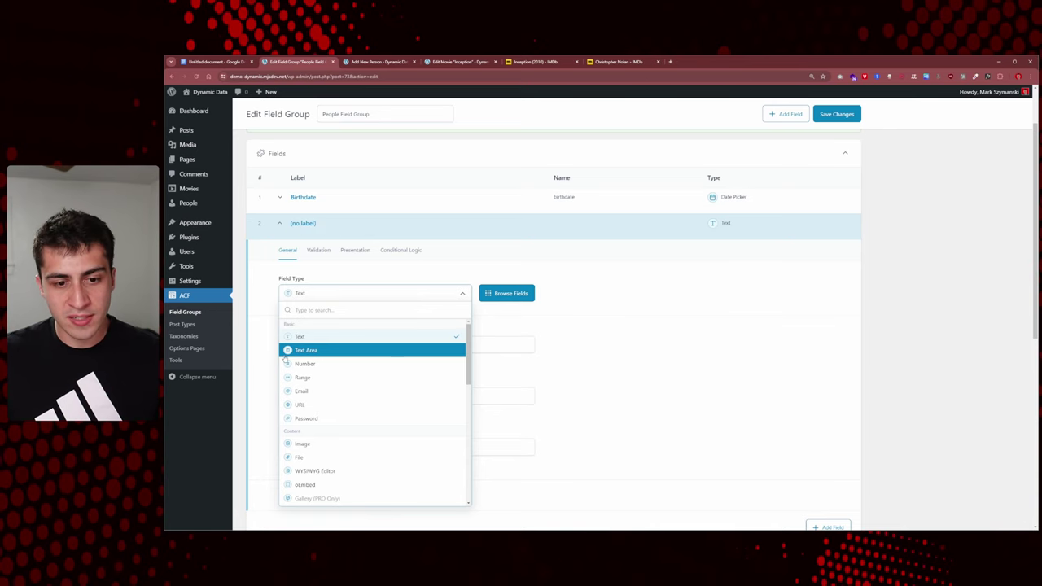
{"action": "left_click", "coordinate": [261, 346]}
{"action": "scroll", "coordinate": [358, 331], "scroll_direction": "down", "scroll_amount": 3}
{"action": "scroll", "coordinate": [412, 275], "scroll_direction": "up", "scroll_amount": 1}
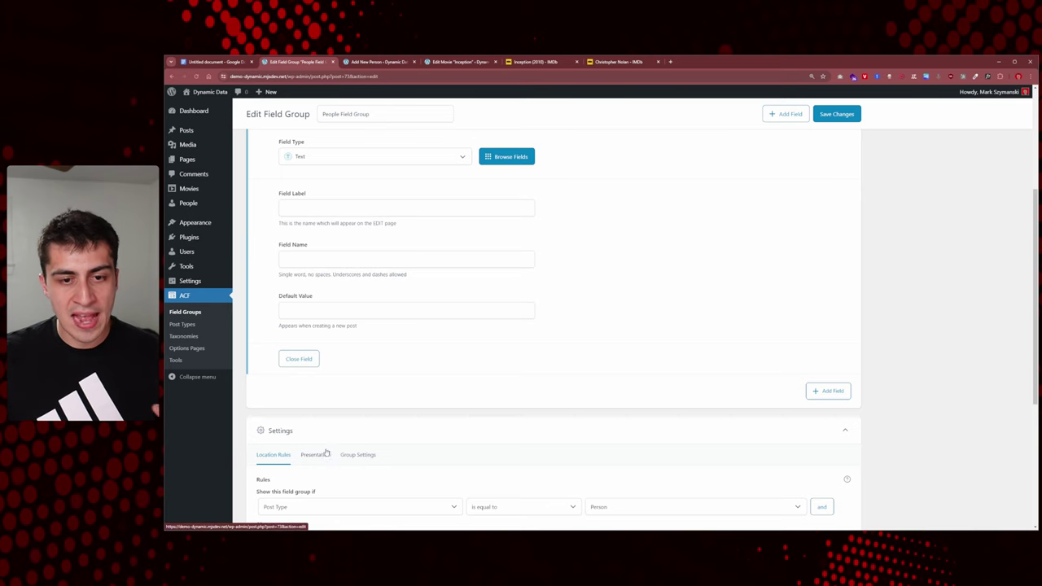
{"action": "scroll", "coordinate": [350, 207], "scroll_direction": "up", "scroll_amount": 1}
{"action": "left_click", "coordinate": [351, 193]}
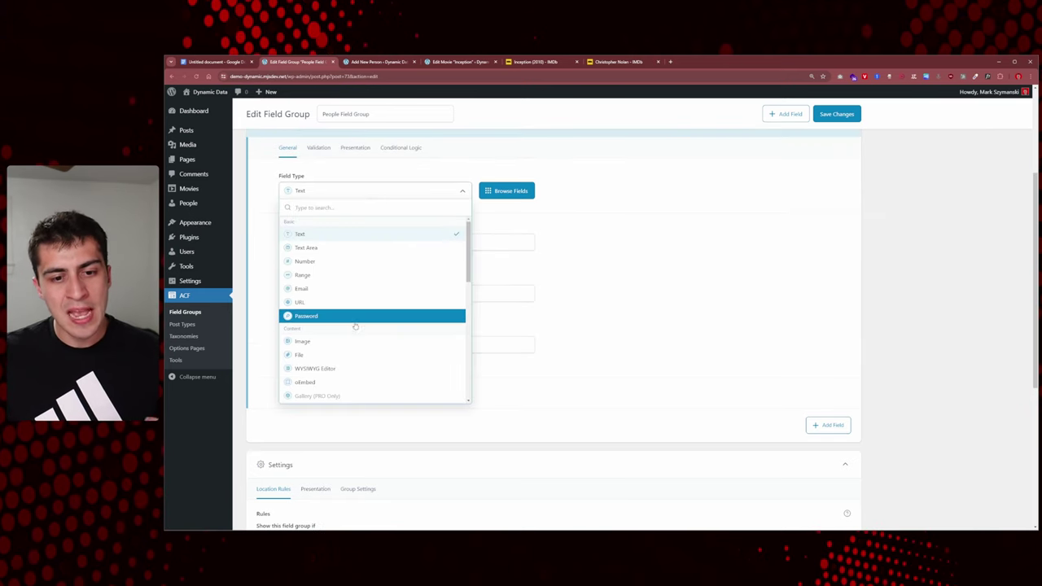
{"action": "left_click", "coordinate": [355, 369]}
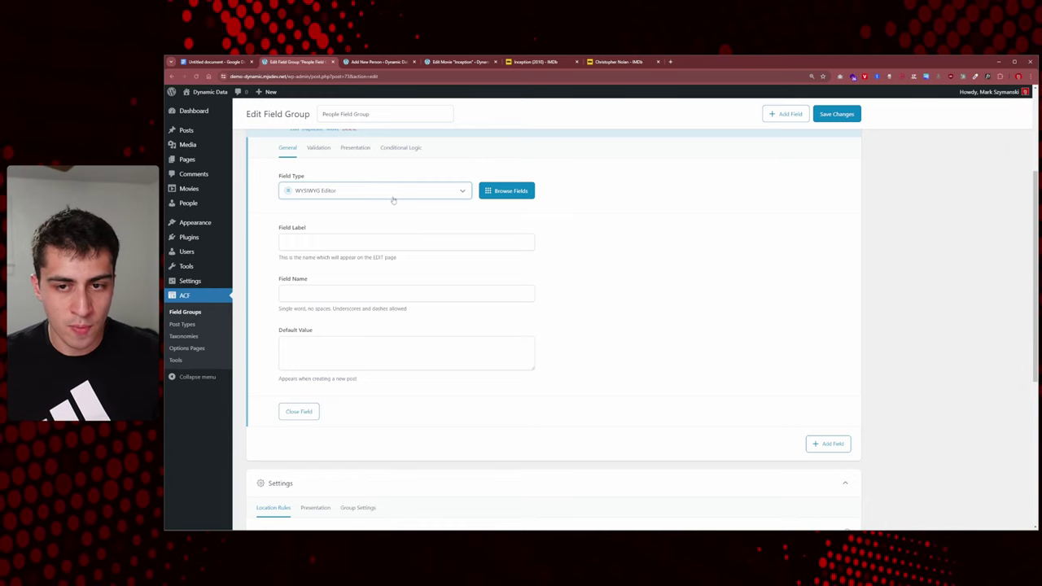
Label the new WYSIWYG field Bio with the field name bio, and save the People Field Group.
{"action": "scroll", "coordinate": [351, 197], "scroll_direction": "up", "scroll_amount": 2}
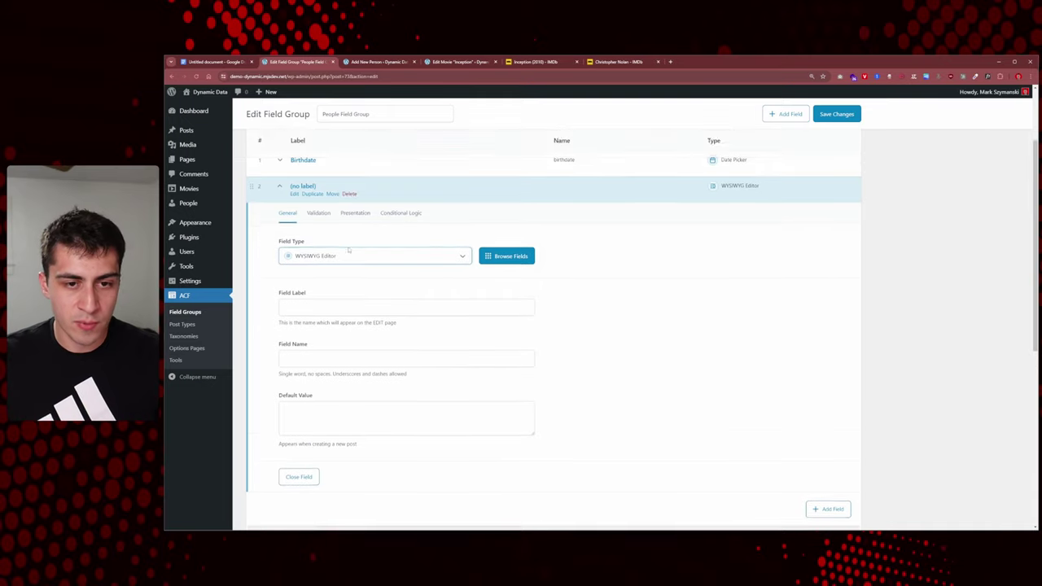
{"action": "scroll", "coordinate": [342, 236], "scroll_direction": "down", "scroll_amount": 1}
{"action": "left_click", "coordinate": [326, 277]}
{"action": "type", "text": "Bio"}
{"action": "key", "text": "Tab"}
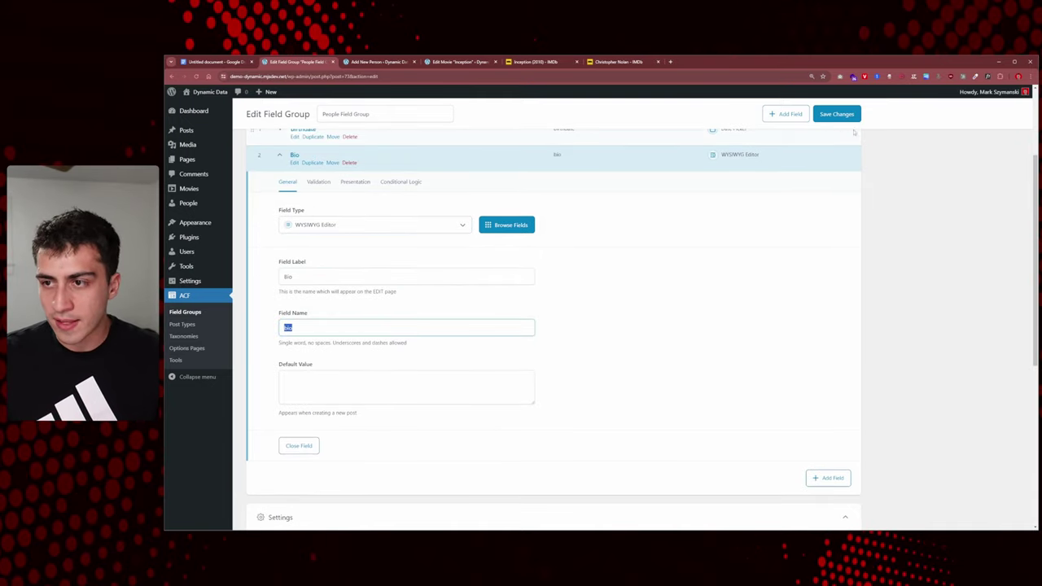
{"action": "key", "text": "Return"}
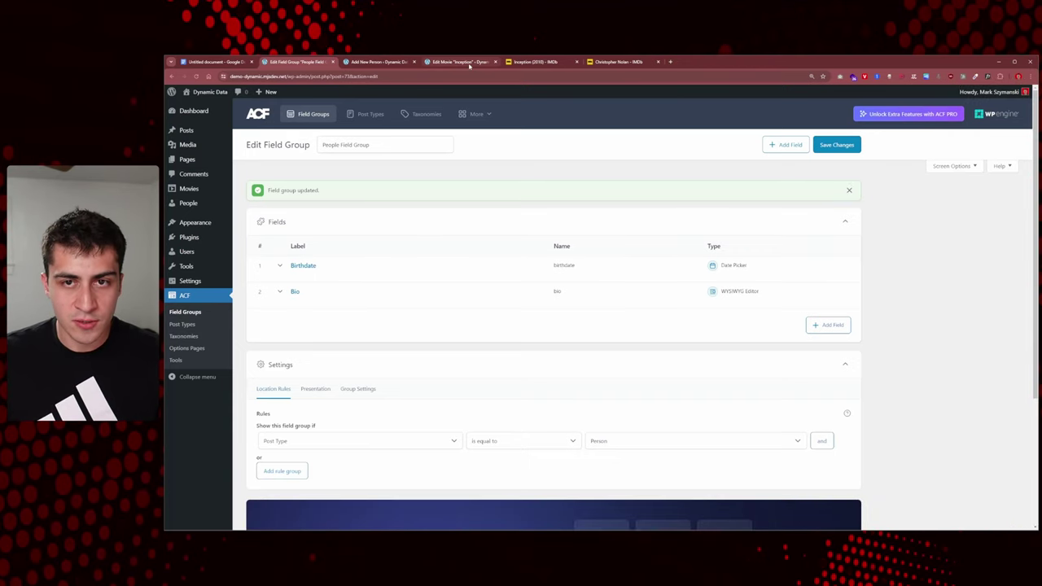
Reload the Christopher Nolan person entry and inspect its Bio editor, Birthdate picker and block content area.
{"action": "left_click", "coordinate": [373, 63]}
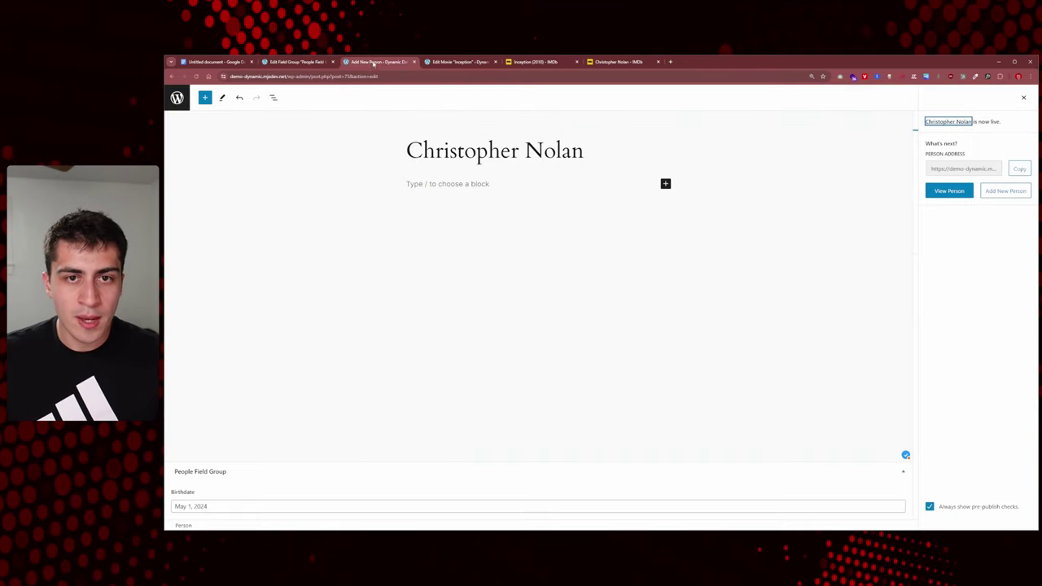
{"action": "right_click", "coordinate": [310, 95]}
{"action": "left_click", "coordinate": [329, 121]}
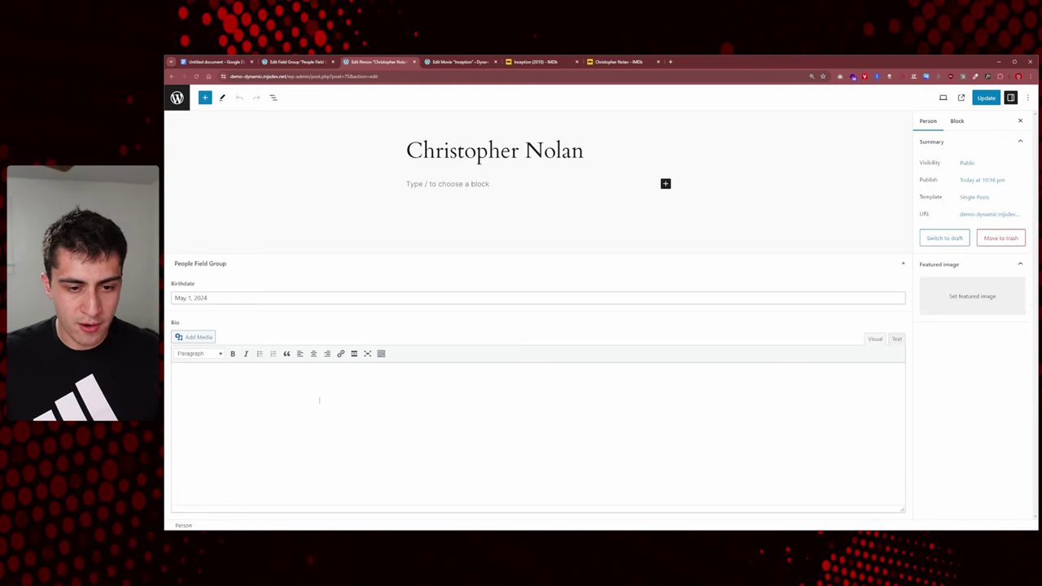
{"action": "left_click", "coordinate": [206, 298]}
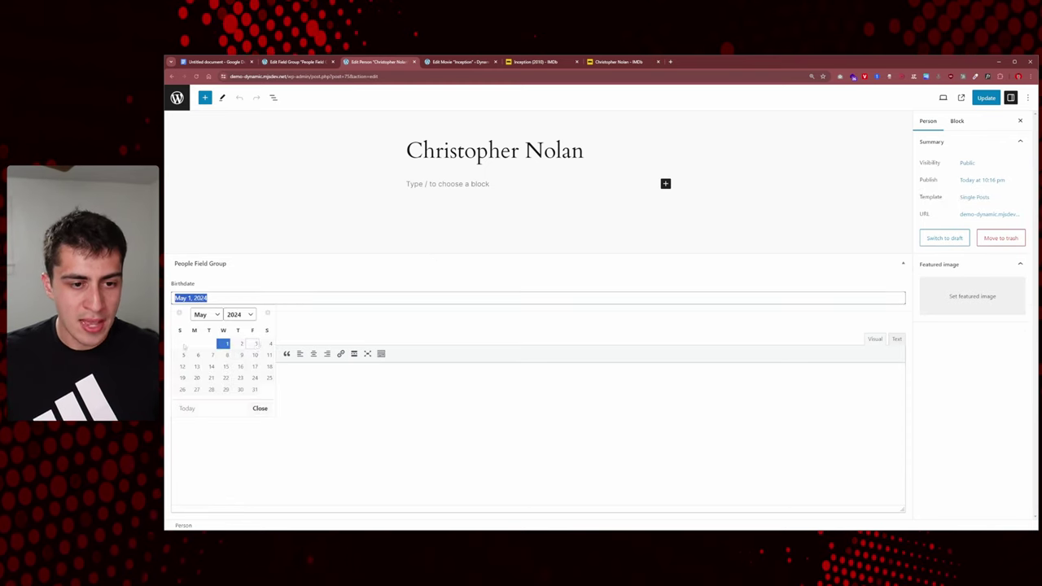
{"action": "left_click", "coordinate": [337, 287]}
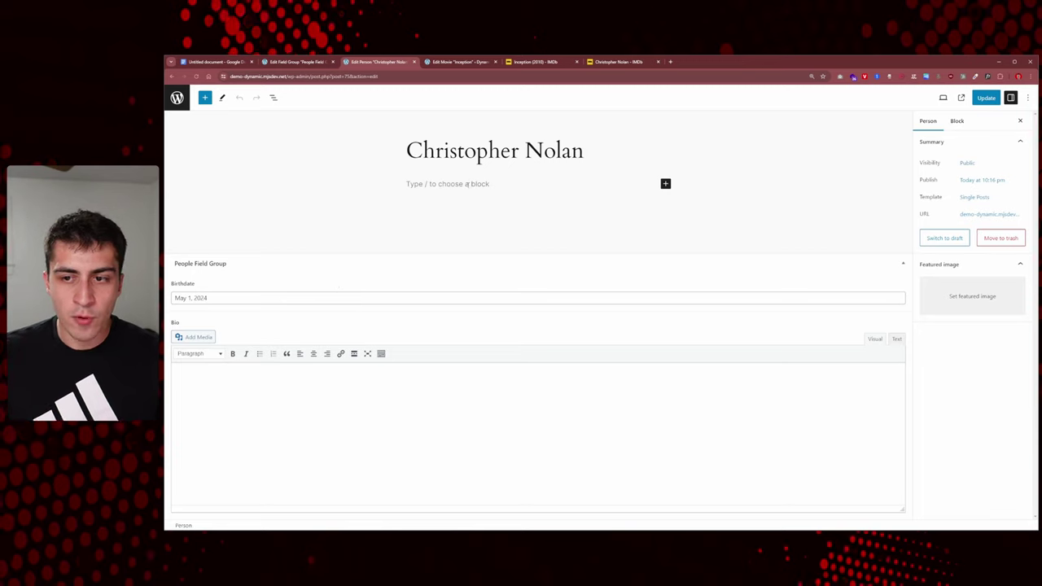
{"action": "left_click", "coordinate": [466, 184]}
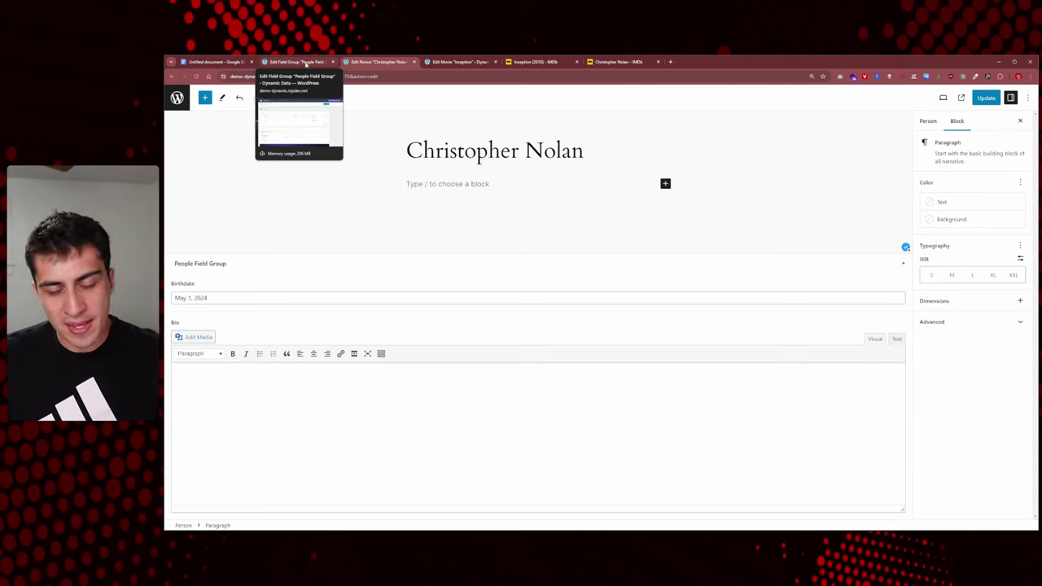
Disable Editor support in the People post type's advanced settings and save the changes.
{"action": "left_click", "coordinate": [305, 62]}
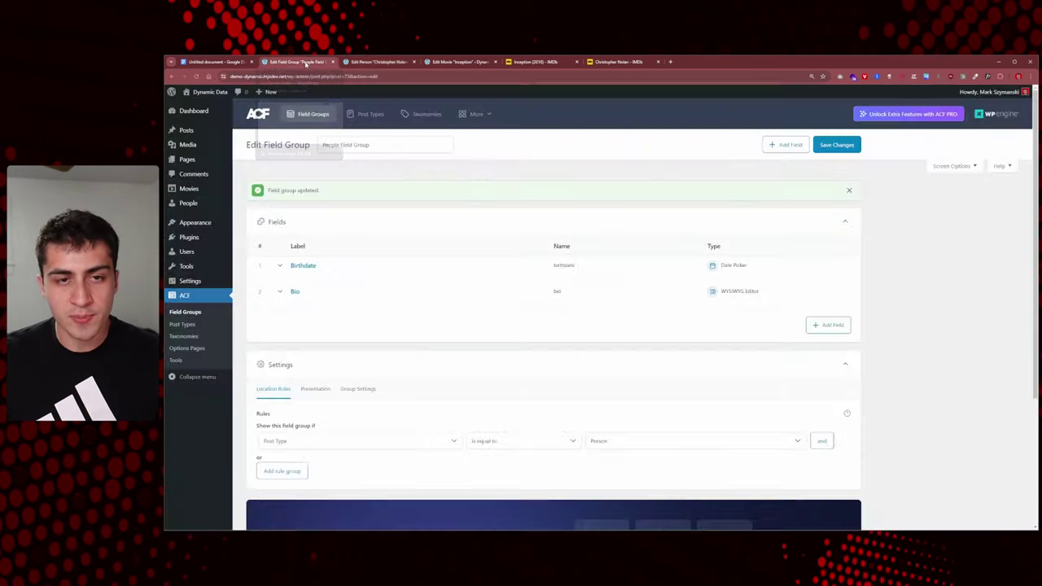
{"action": "left_click", "coordinate": [208, 325]}
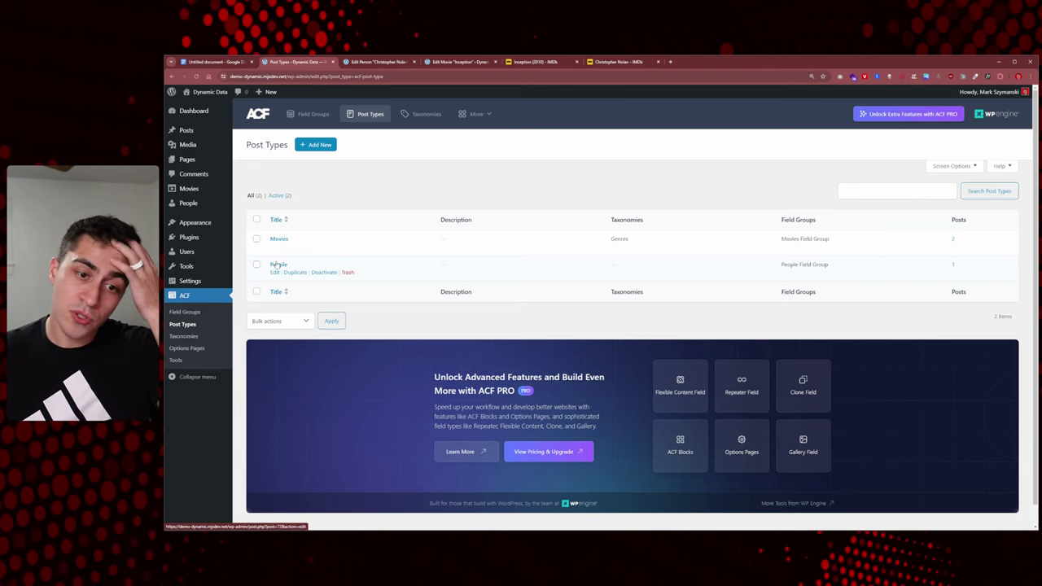
{"action": "left_click", "coordinate": [277, 266]}
{"action": "scroll", "coordinate": [326, 293], "scroll_direction": "down", "scroll_amount": 3}
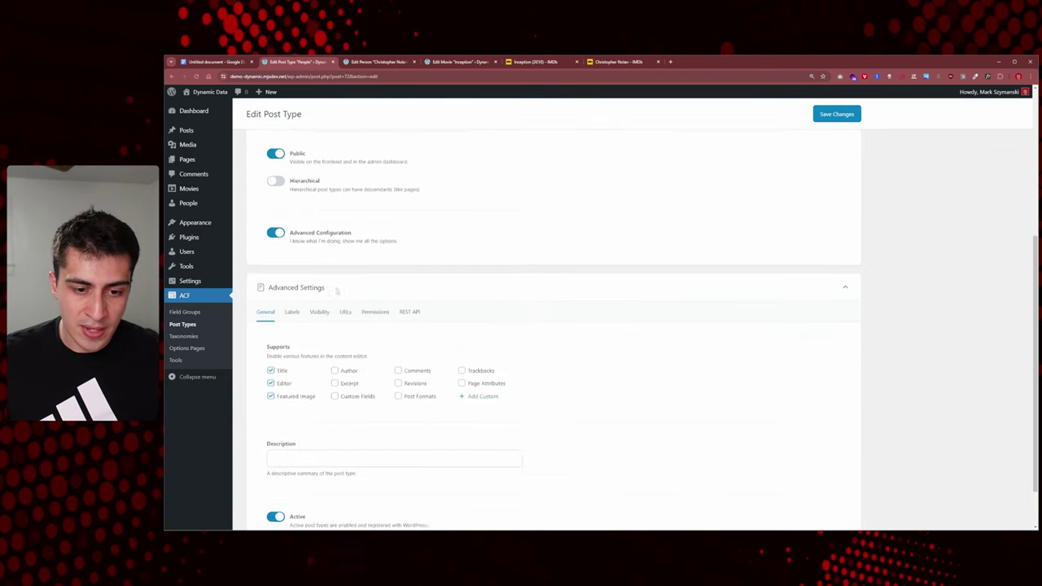
{"action": "scroll", "coordinate": [336, 291], "scroll_direction": "down", "scroll_amount": 1}
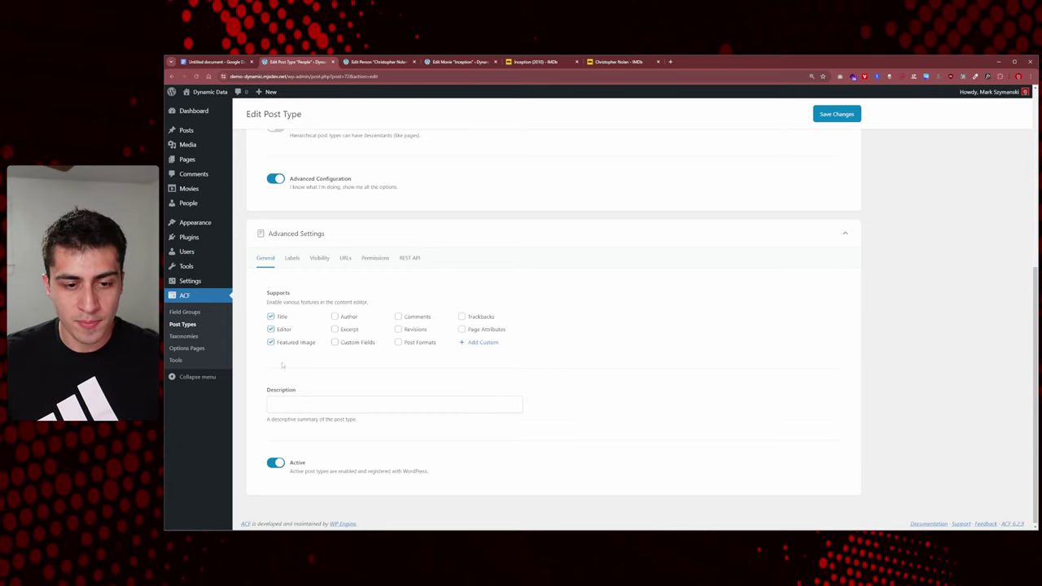
{"action": "left_click", "coordinate": [271, 330]}
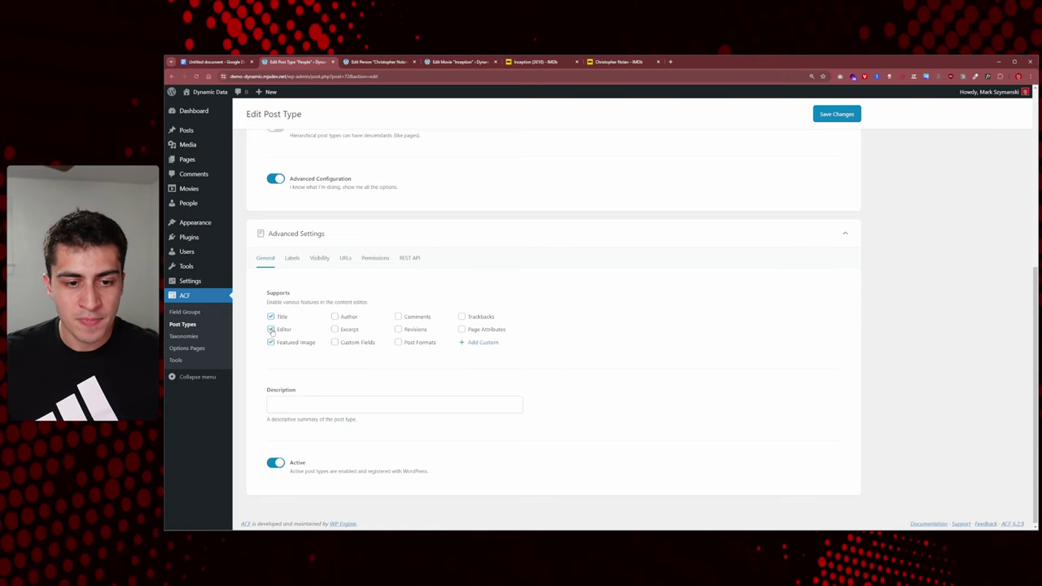
{"action": "left_click", "coordinate": [850, 112]}
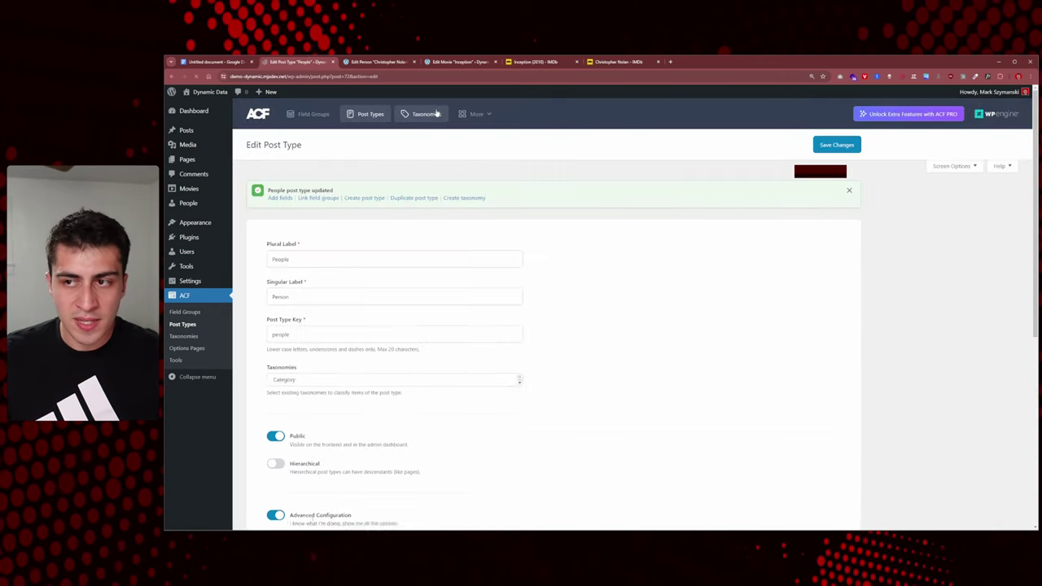
Reload the Christopher Nolan person entry, check its Bio field, and update the entry.
{"action": "left_click", "coordinate": [376, 62]}
{"action": "right_click", "coordinate": [356, 105]}
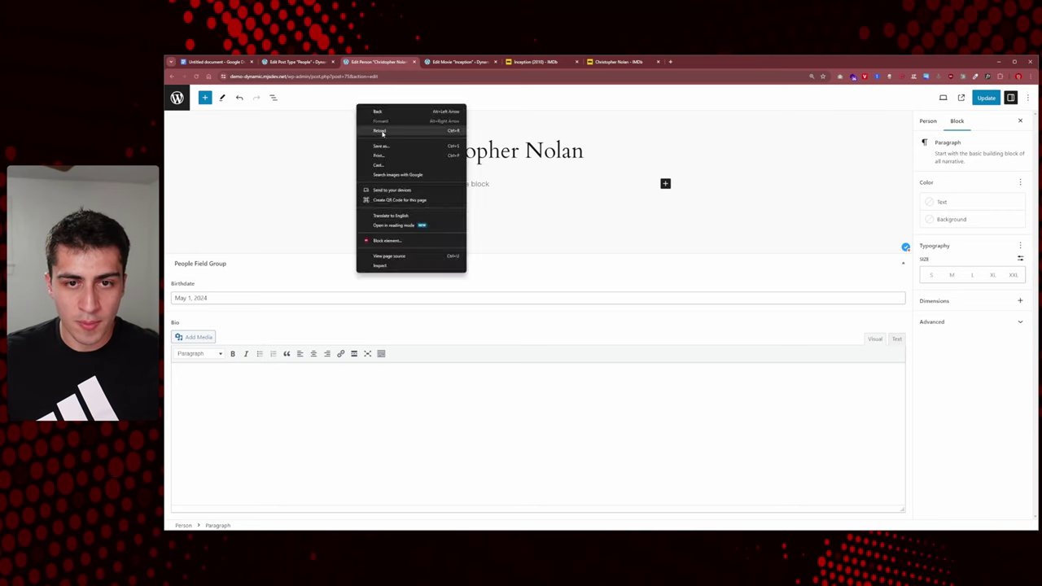
{"action": "left_click", "coordinate": [378, 133]}
{"action": "left_click", "coordinate": [628, 117]}
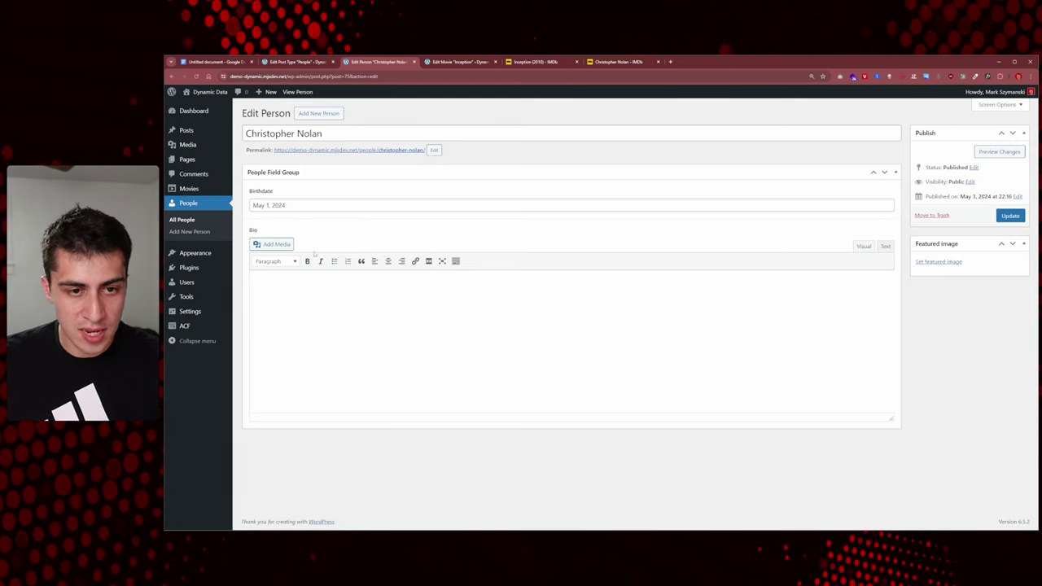
{"action": "left_click", "coordinate": [317, 314]}
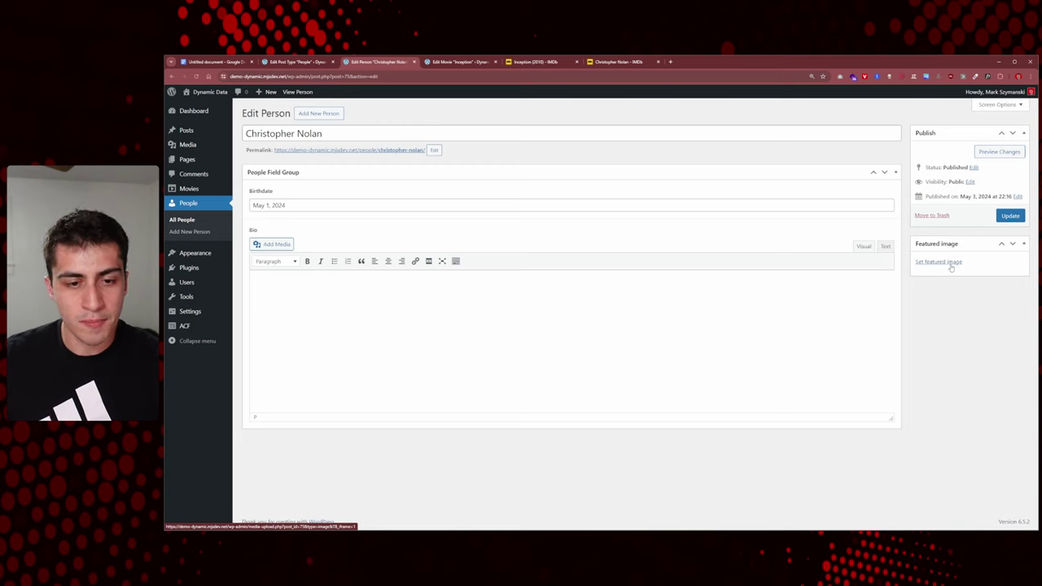
{"action": "left_click", "coordinate": [1011, 215]}
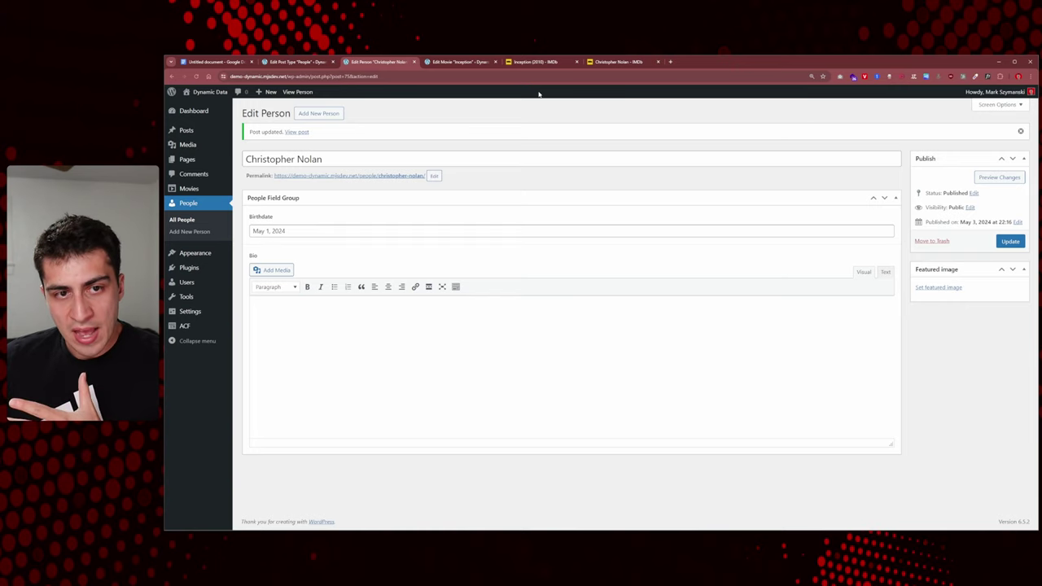
Leave the person entry and open the Movies Field Group for editing in the ACF field groups.
{"action": "left_click_drag", "start_coordinate": [324, 159], "coordinate": [244, 159]}
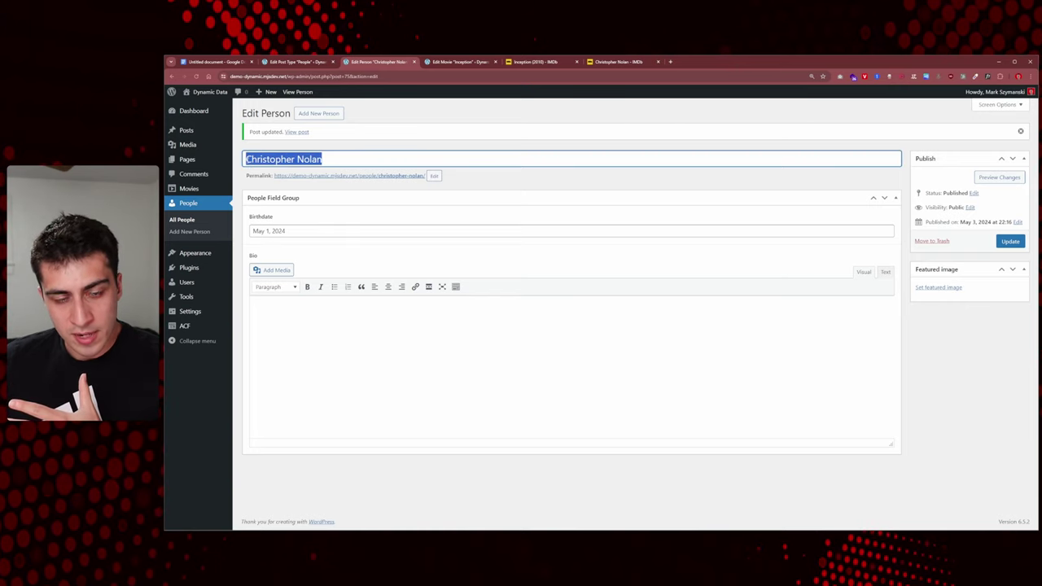
{"action": "left_click", "coordinate": [193, 219]}
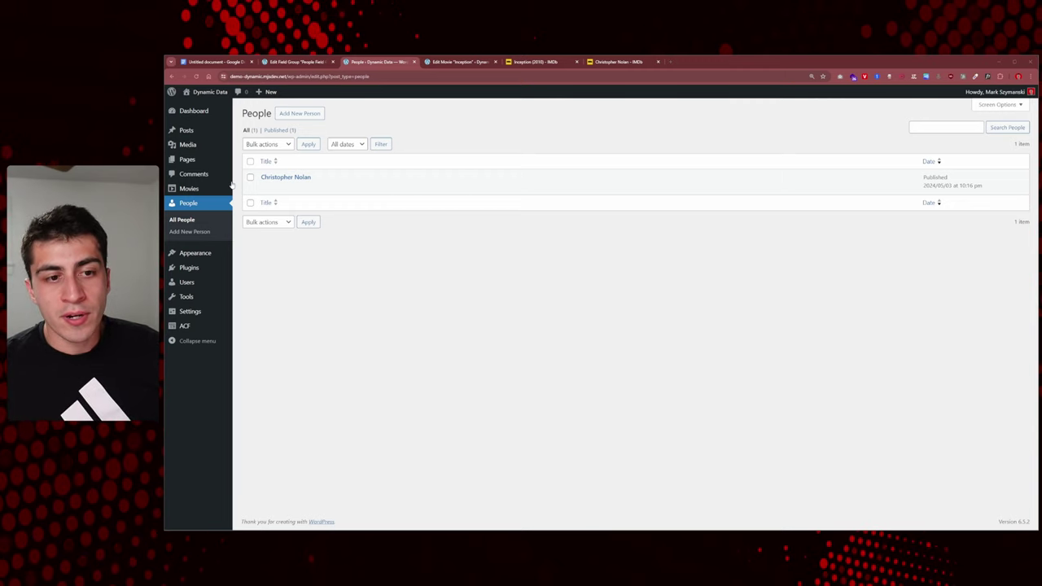
{"action": "mouse_move", "coordinate": [217, 326]}
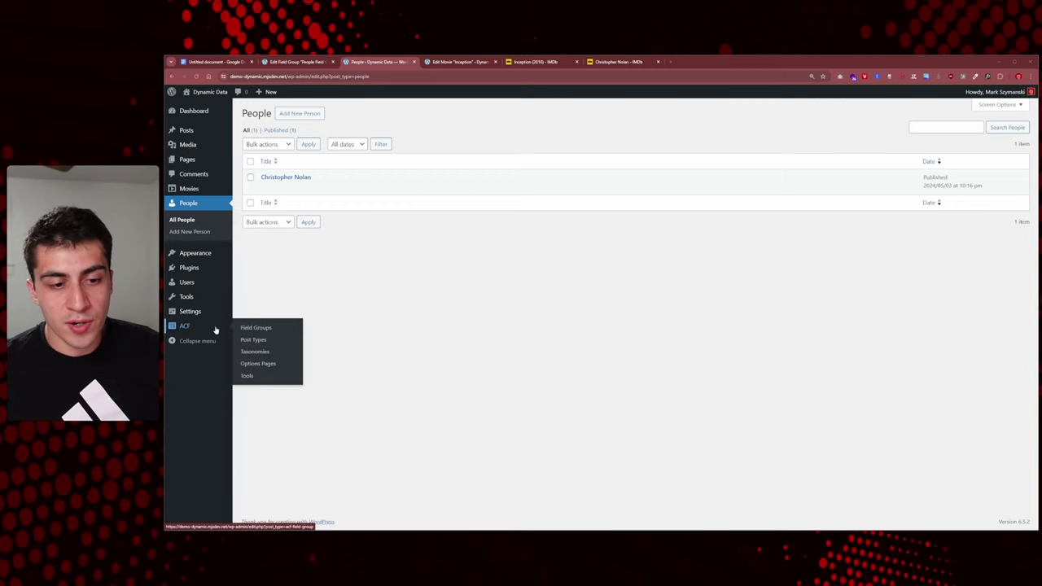
{"action": "left_click", "coordinate": [259, 329]}
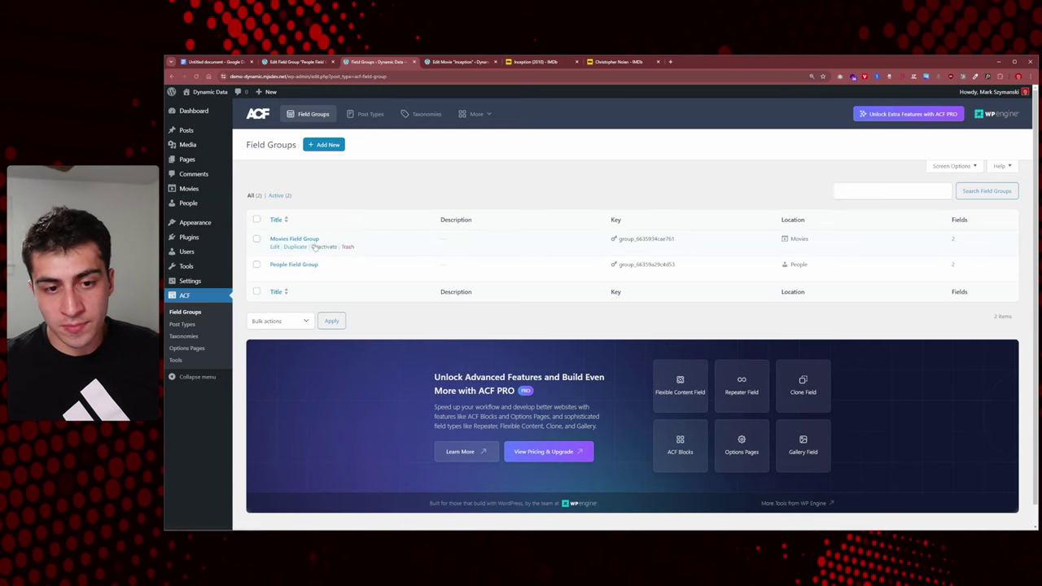
{"action": "left_click", "coordinate": [312, 241]}
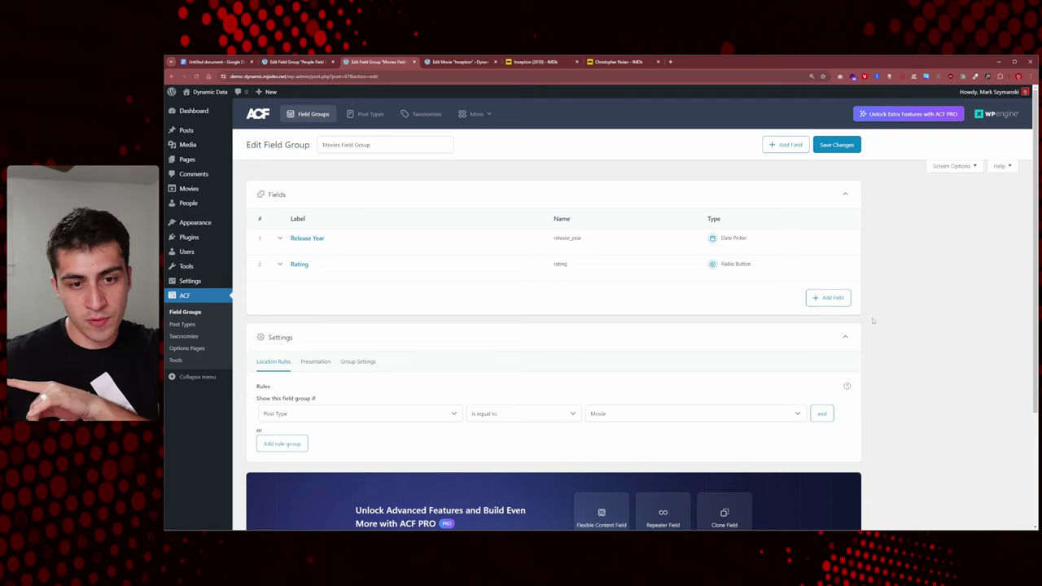
Add a third field to the Movies Field Group and set its field type to Relationship.
{"action": "left_click", "coordinate": [833, 301]}
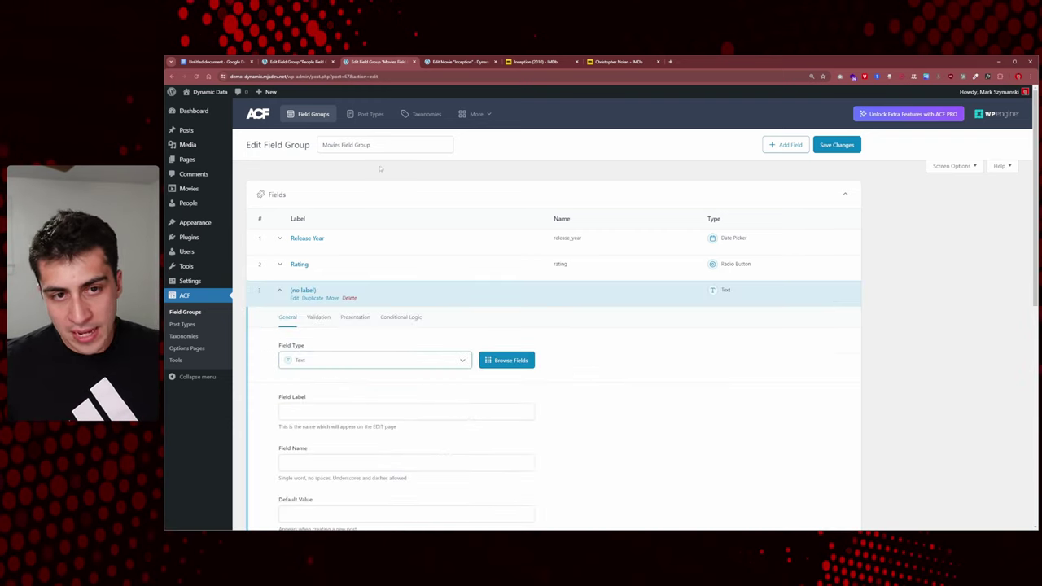
{"action": "scroll", "coordinate": [376, 367], "scroll_direction": "down", "scroll_amount": 1}
{"action": "left_click", "coordinate": [370, 294]}
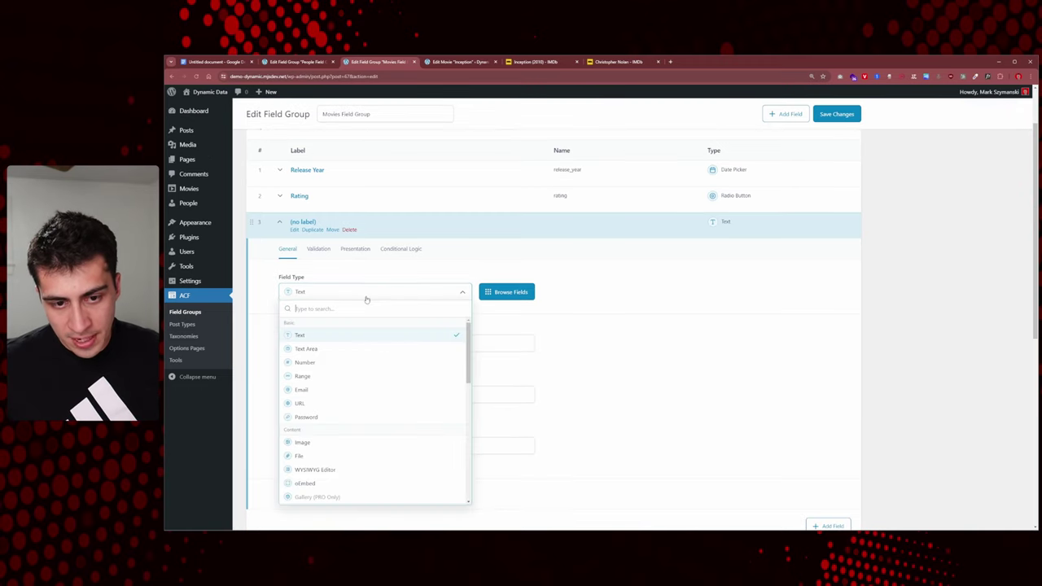
{"action": "scroll", "coordinate": [370, 303], "scroll_direction": "down", "scroll_amount": 1}
{"action": "scroll", "coordinate": [371, 345], "scroll_direction": "down", "scroll_amount": 5}
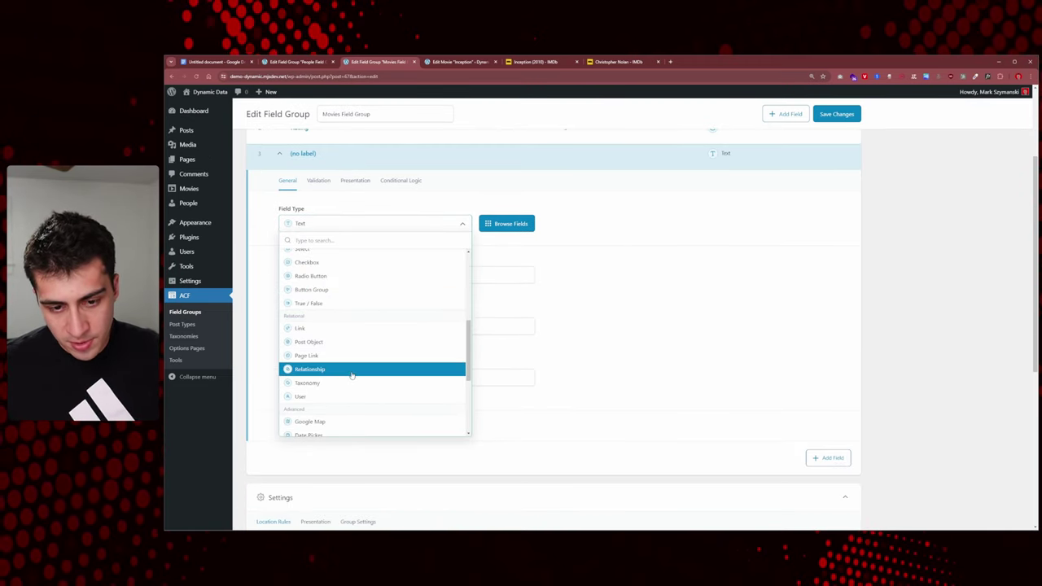
{"action": "left_click", "coordinate": [352, 368]}
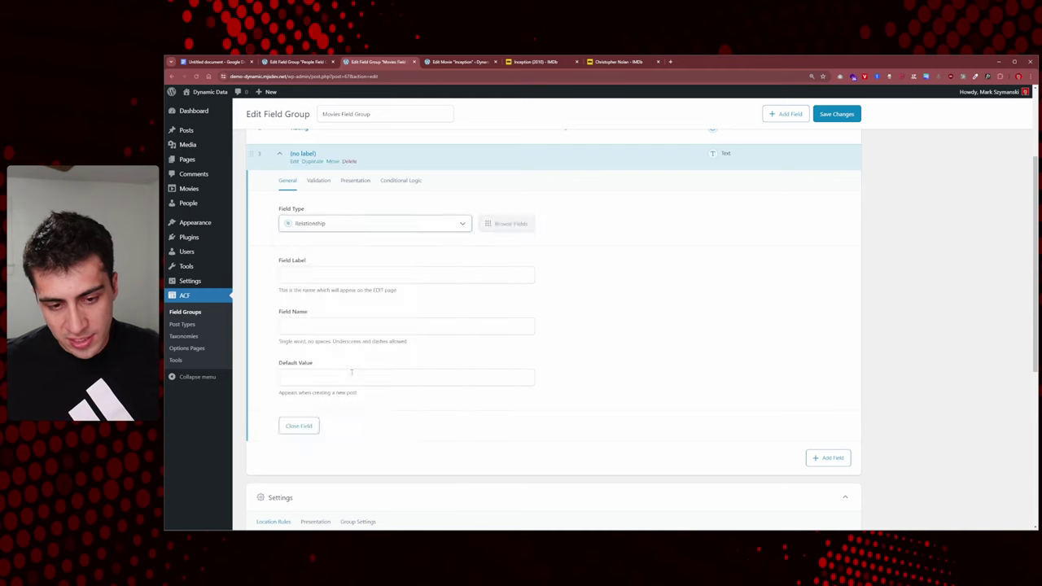
Label the new Relationship field Director, with the field name director.
{"action": "left_click", "coordinate": [414, 273]}
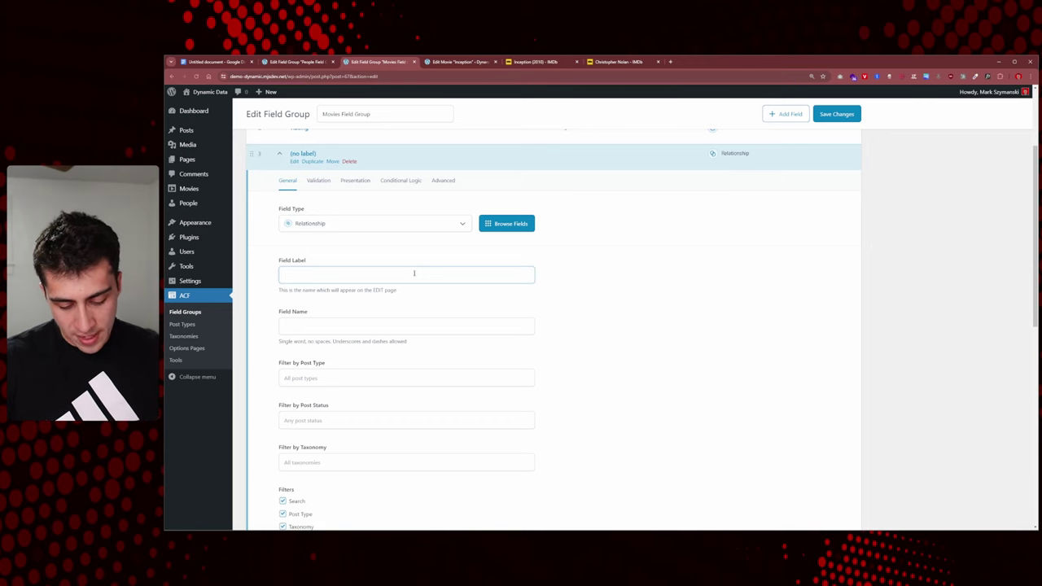
{"action": "type", "text": "Pe"}
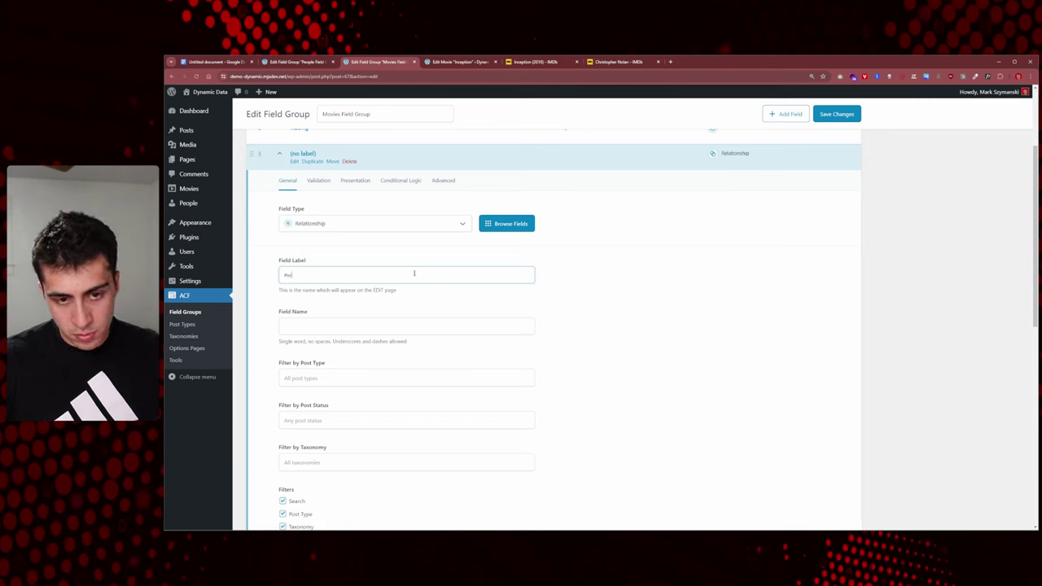
{"action": "key", "text": "BackSpace"}
{"action": "key", "text": "BackSpace"}
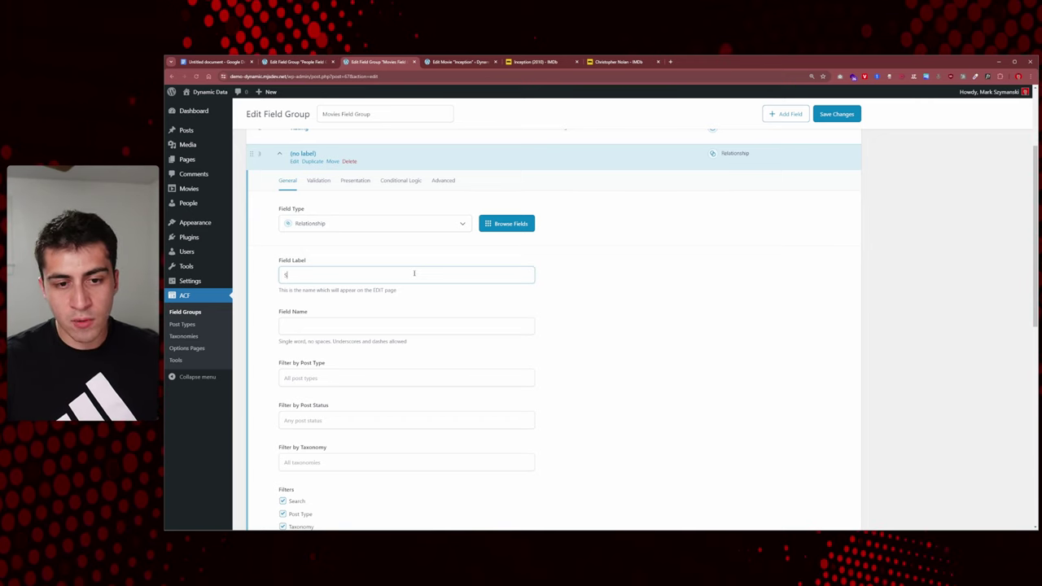
{"action": "type", "text": "Star"}
{"action": "key", "text": "BackSpace"}
{"action": "key", "text": "BackSpace"}
{"action": "key", "text": "BackSpace"}
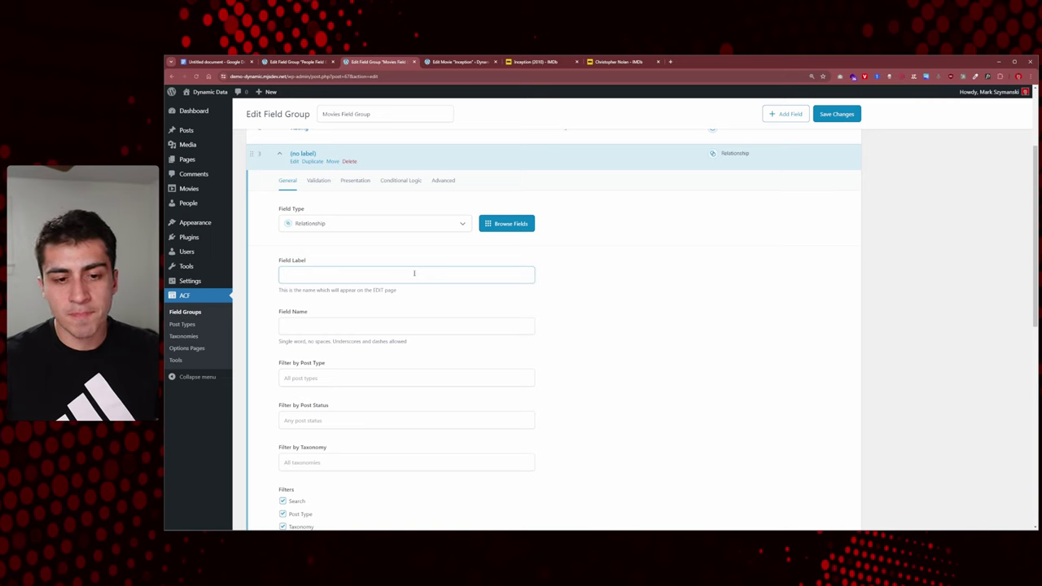
{"action": "type", "text": "D"}
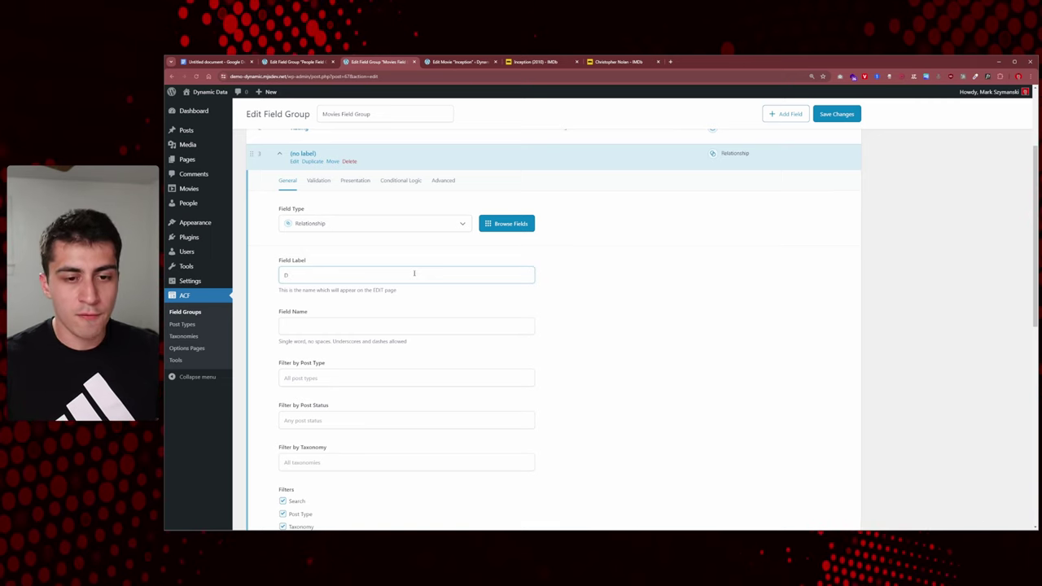
{"action": "type", "text": "irector"}
{"action": "key", "text": "Tab"}
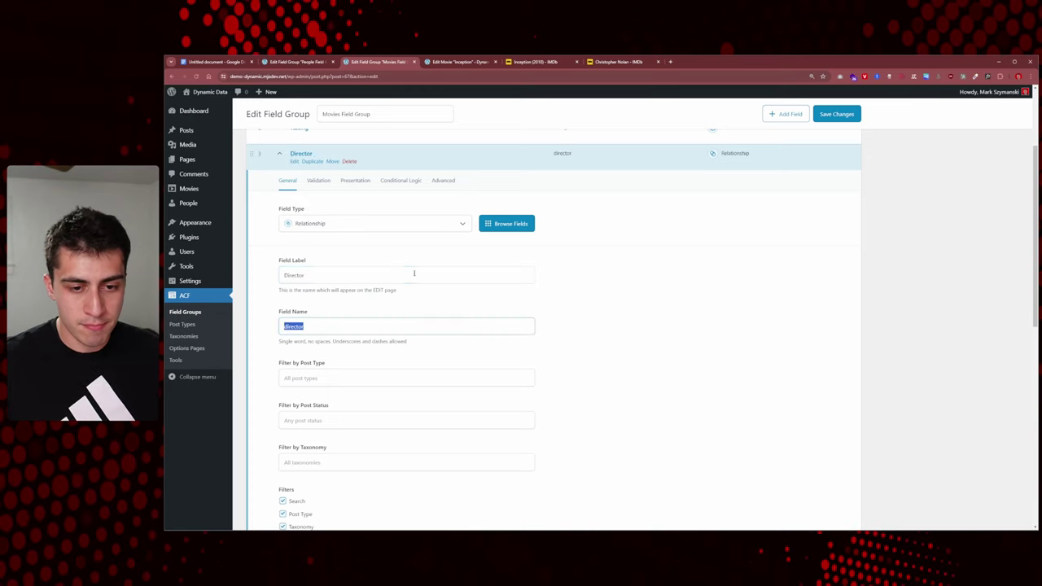
{"action": "left_click", "coordinate": [609, 295]}
Filter the Director field to the Person post type and save the Movies Field Group.
{"action": "scroll", "coordinate": [380, 249], "scroll_direction": "down", "scroll_amount": 2}
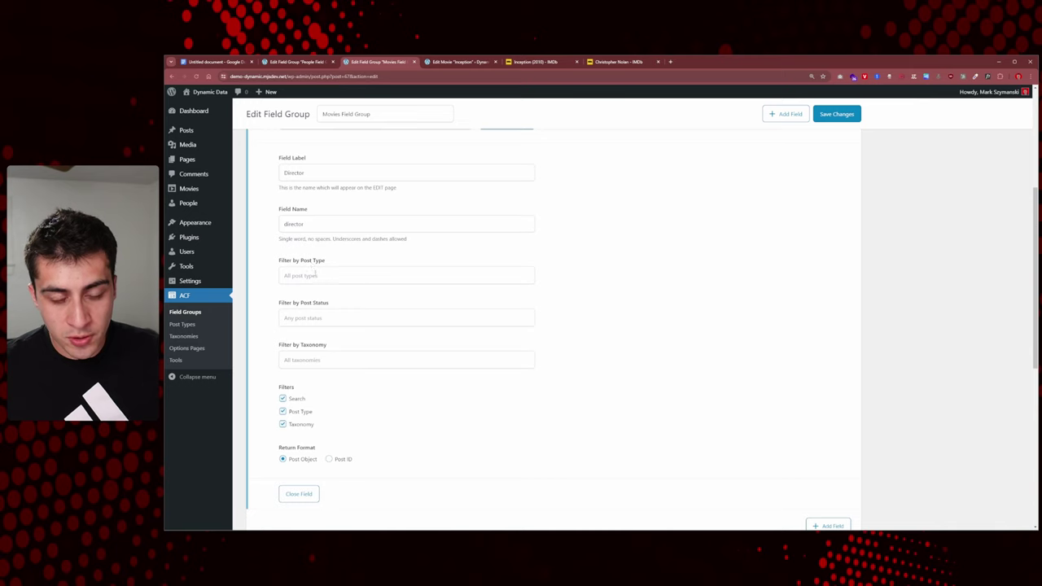
{"action": "left_click", "coordinate": [316, 275]}
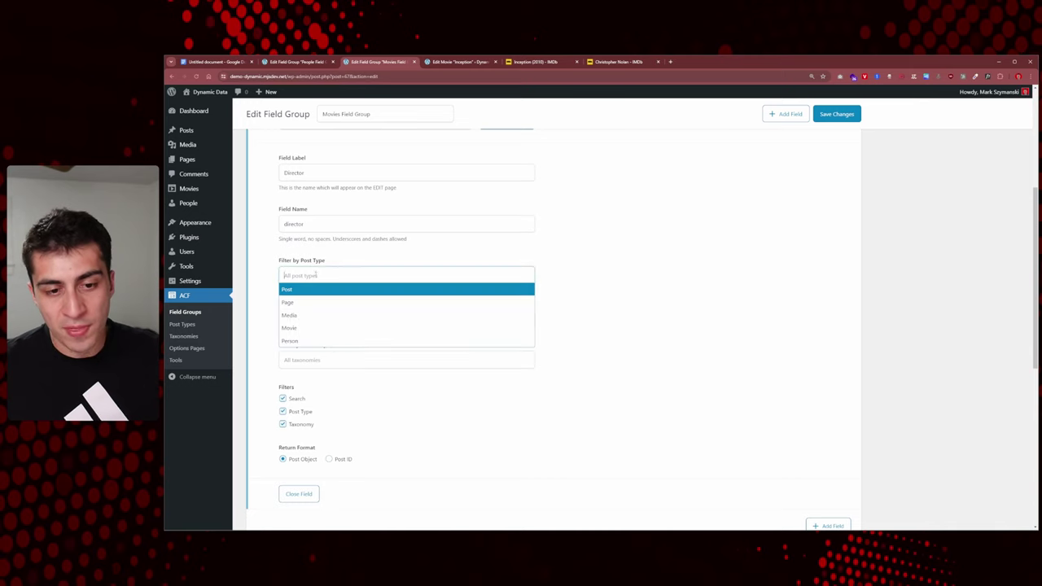
{"action": "left_click", "coordinate": [314, 341]}
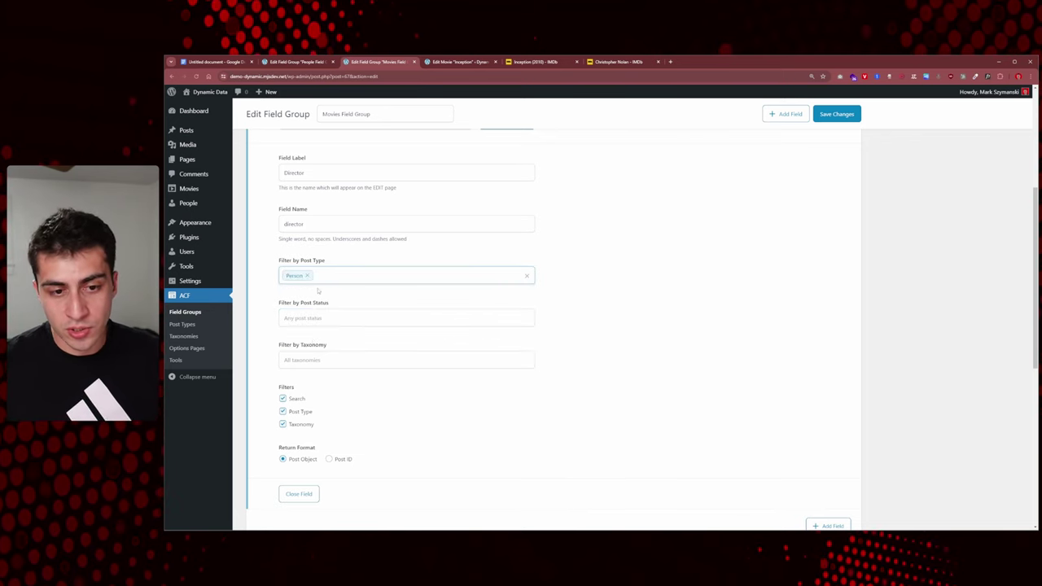
{"action": "scroll", "coordinate": [268, 333], "scroll_direction": "down", "scroll_amount": 1}
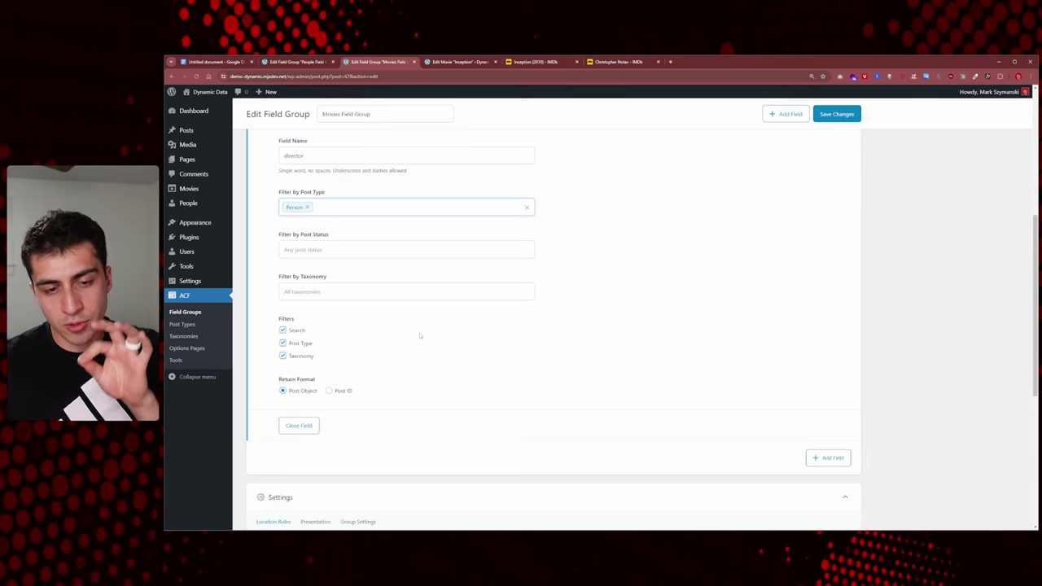
{"action": "left_click", "coordinate": [839, 118]}
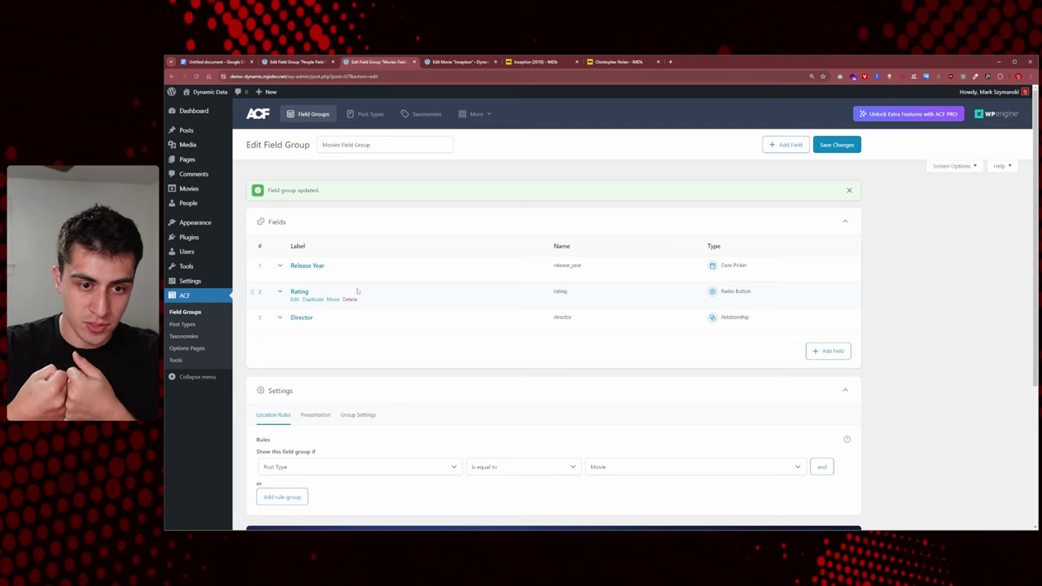
Add a fourth field of type Relationship to the Movies Field Group and label it Stars.
{"action": "left_click", "coordinate": [828, 351]}
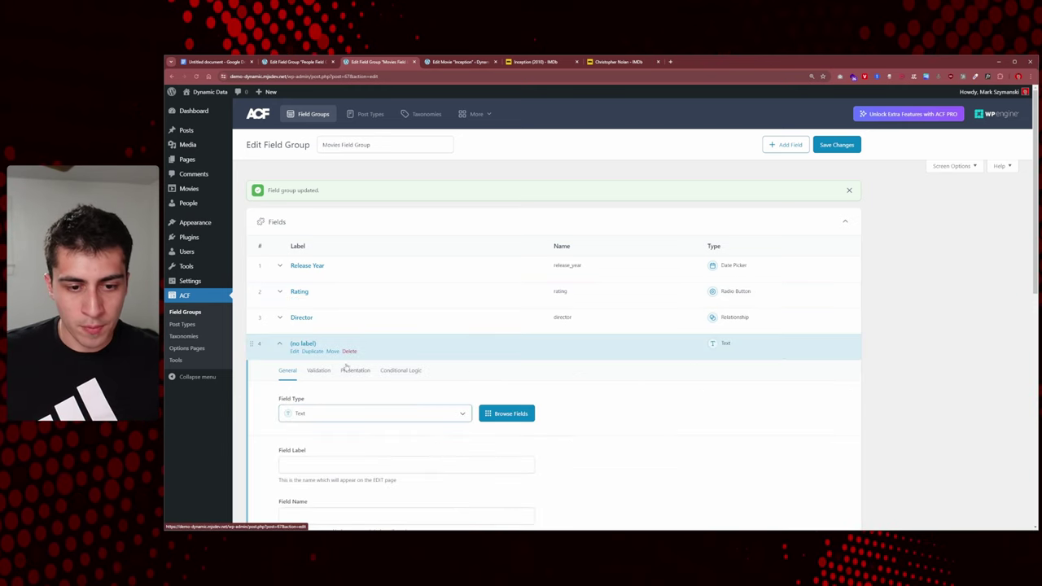
{"action": "left_click", "coordinate": [334, 278]}
{"action": "scroll", "coordinate": [339, 337], "scroll_direction": "down", "scroll_amount": 5}
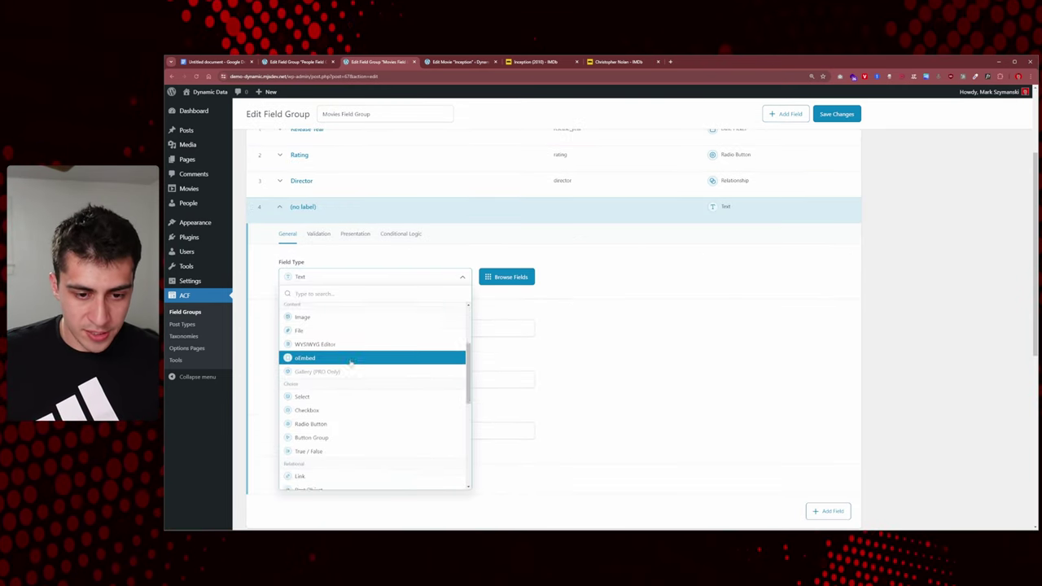
{"action": "left_click", "coordinate": [339, 422]}
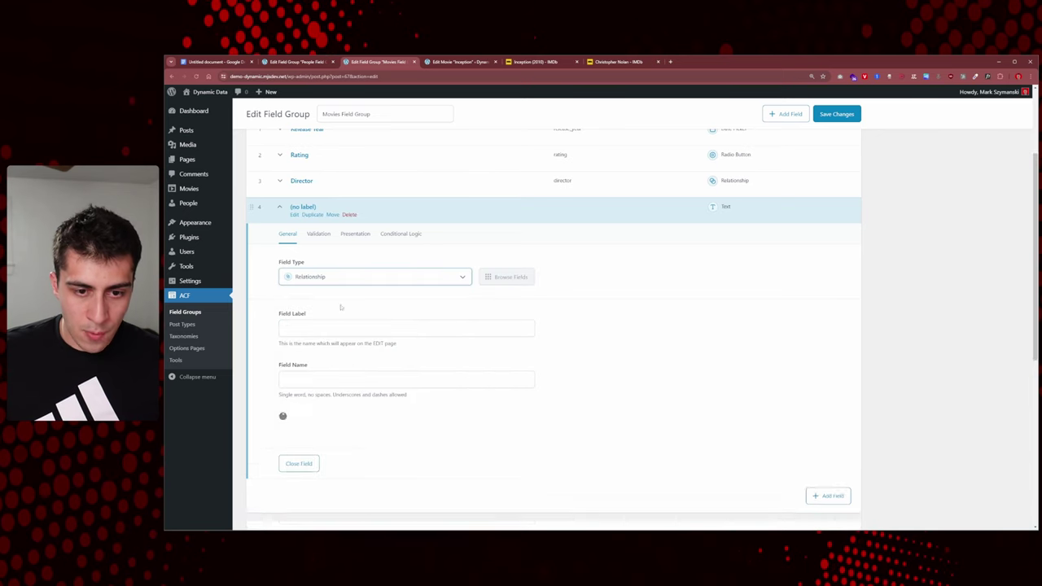
{"action": "left_click", "coordinate": [327, 327]}
{"action": "type", "text": "Star"}
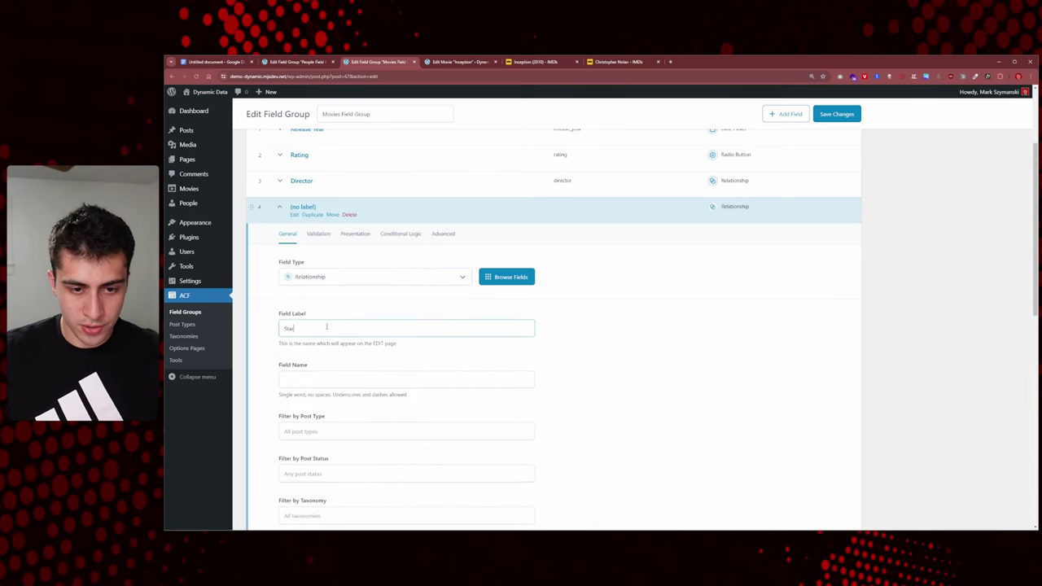
{"action": "type", "text": "s"}
Filter the Stars field to the Person post type and save the field group changes.
{"action": "scroll", "coordinate": [326, 326], "scroll_direction": "down", "scroll_amount": 2}
{"action": "left_click", "coordinate": [301, 294]}
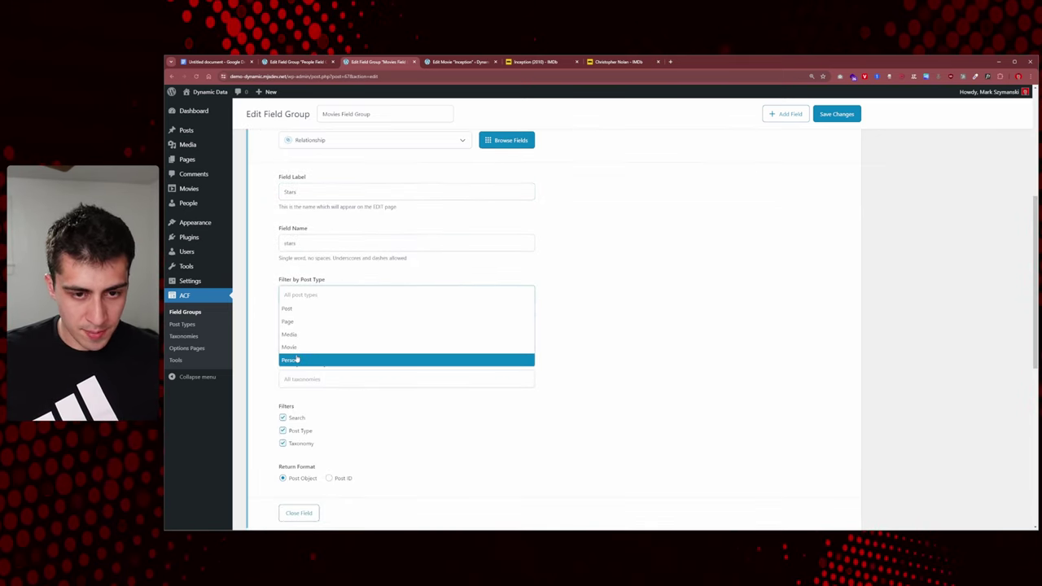
{"action": "left_click", "coordinate": [297, 359]}
{"action": "scroll", "coordinate": [323, 295], "scroll_direction": "down", "scroll_amount": 1}
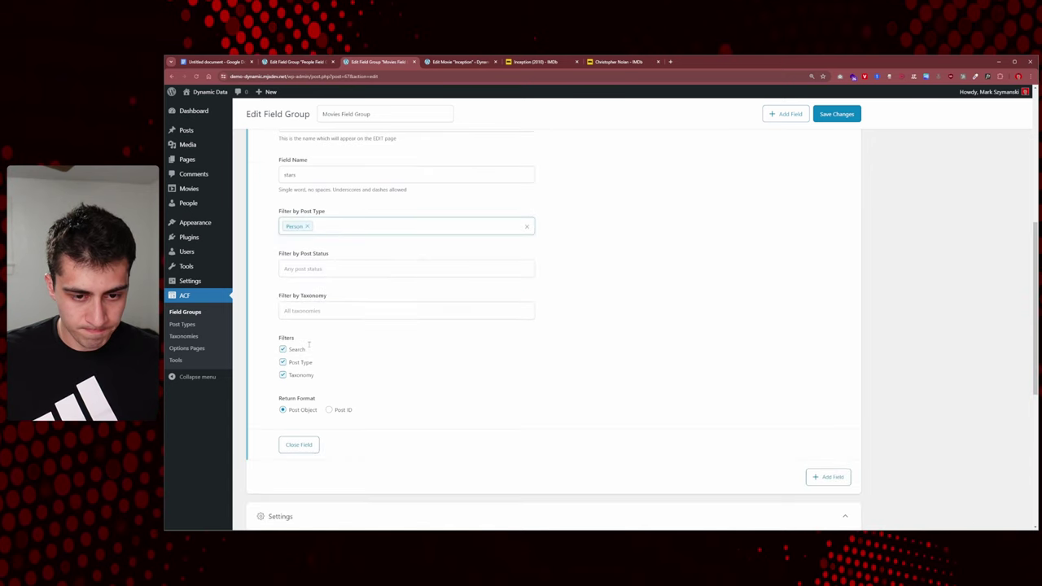
{"action": "left_click", "coordinate": [836, 114]}
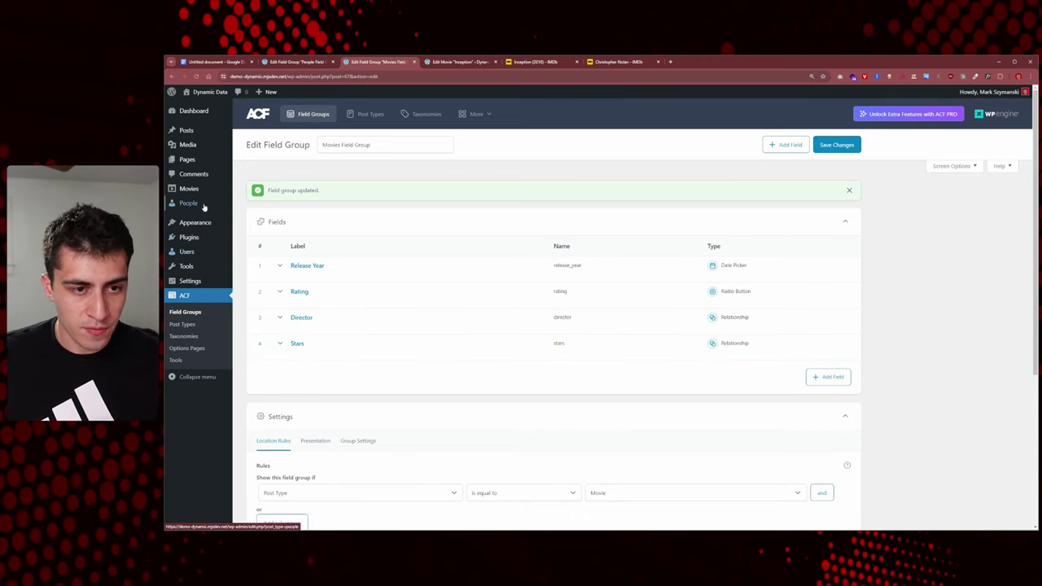
Open the Movies list in a separate browser tab and open the Inception entry for editing.
{"action": "mouse_move", "coordinate": [201, 190]}
{"action": "left_click", "coordinate": [250, 188], "text": "ctrl"}
{"action": "key", "text": "ctrl+Tab"}
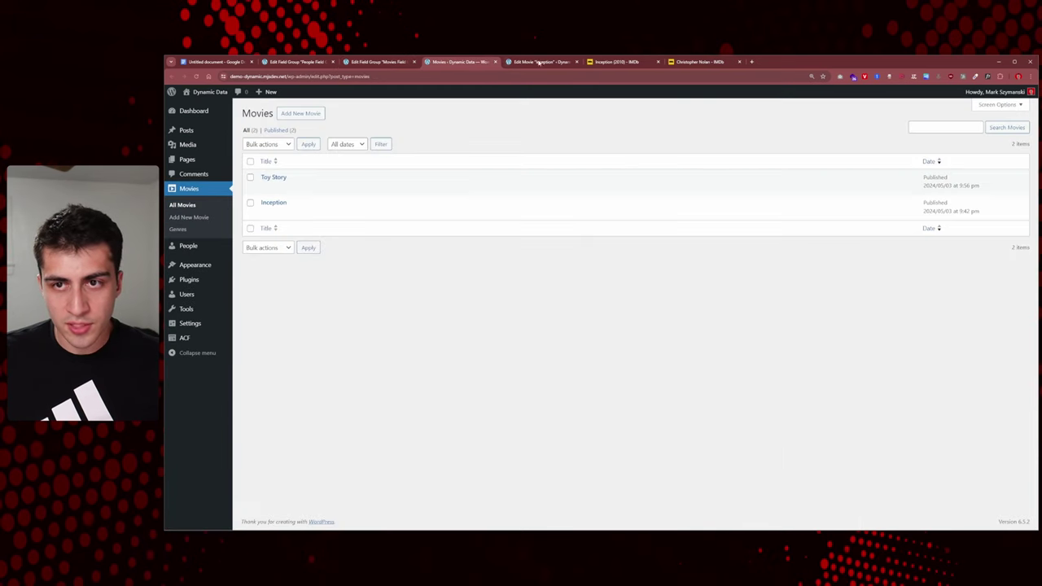
{"action": "key", "text": "ctrl+Tab"}
{"action": "key", "text": "ctrl+r"}
{"action": "left_click", "coordinate": [631, 119]}
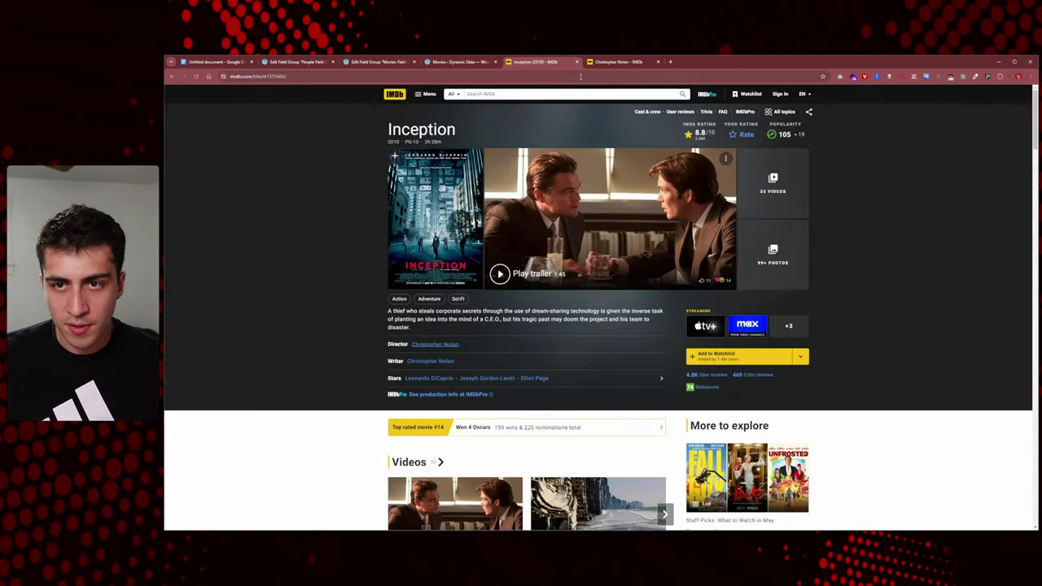
{"action": "left_click", "coordinate": [458, 61]}
{"action": "left_click", "coordinate": [274, 202]}
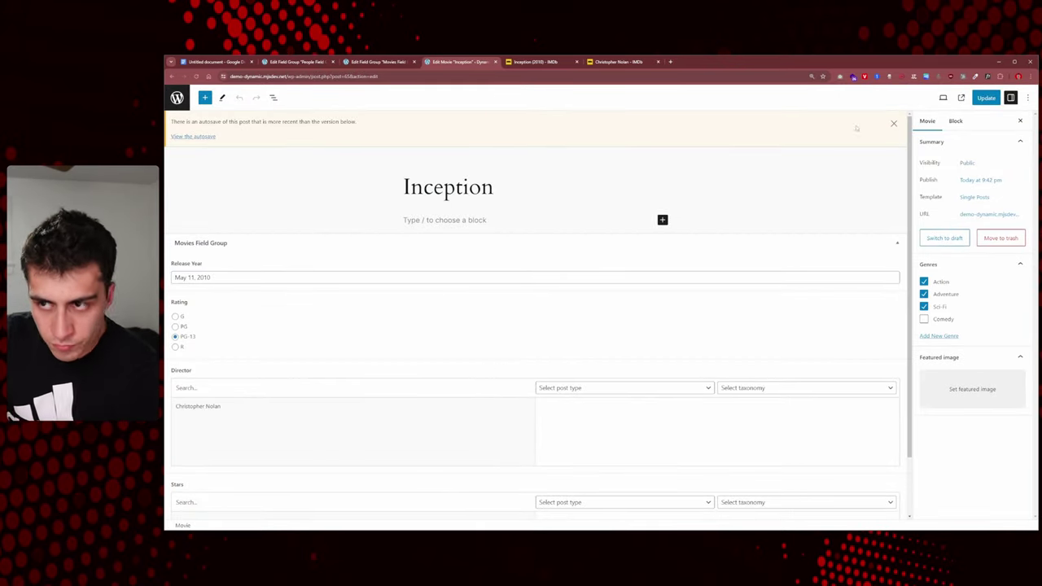
Dismiss the autosave notice, assign Christopher Nolan as Inception's Director, and update the movie.
{"action": "left_click", "coordinate": [892, 123]}
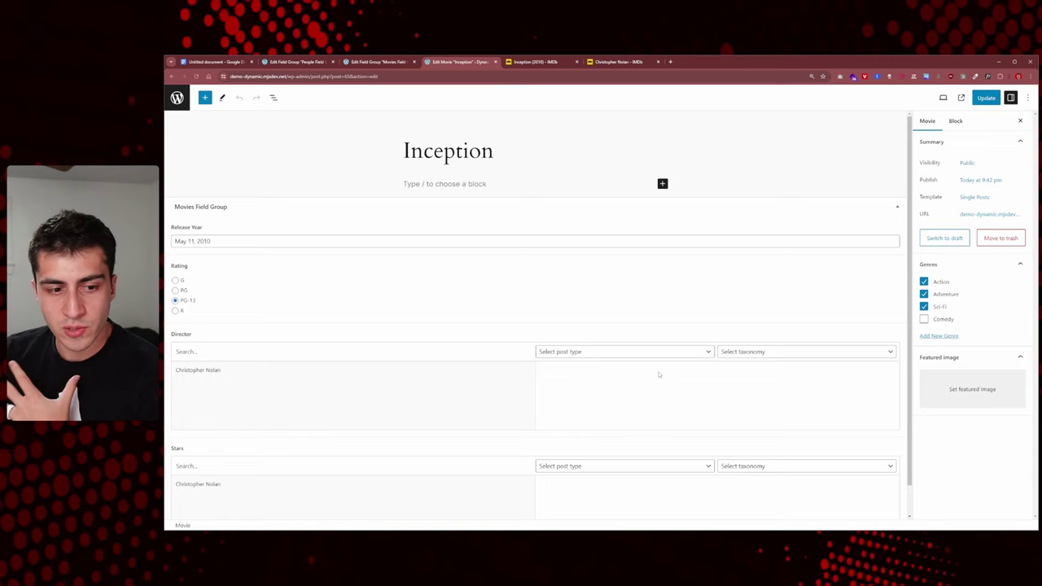
{"action": "left_click", "coordinate": [233, 371]}
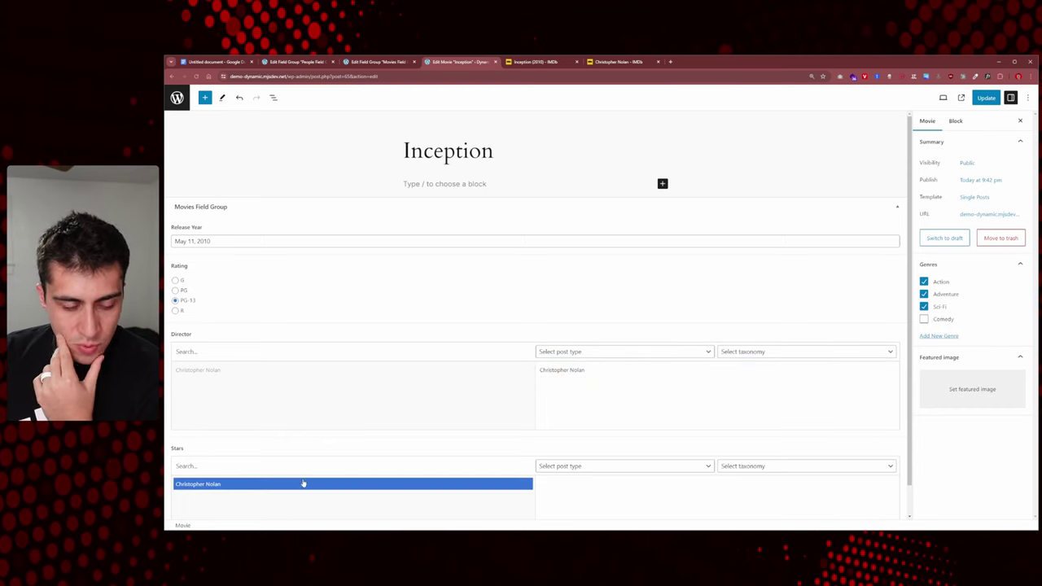
{"action": "key", "text": "ctrl+s"}
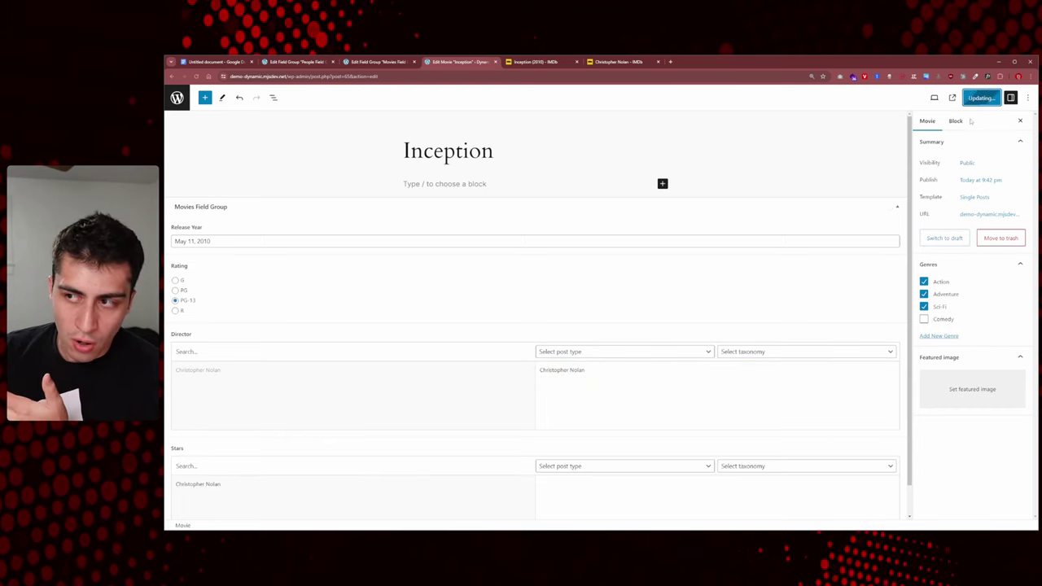
Create a new Person entry titled Leo DiCaprio and publish it without filling in the birthdate or bio.
{"action": "left_click", "coordinate": [377, 61]}
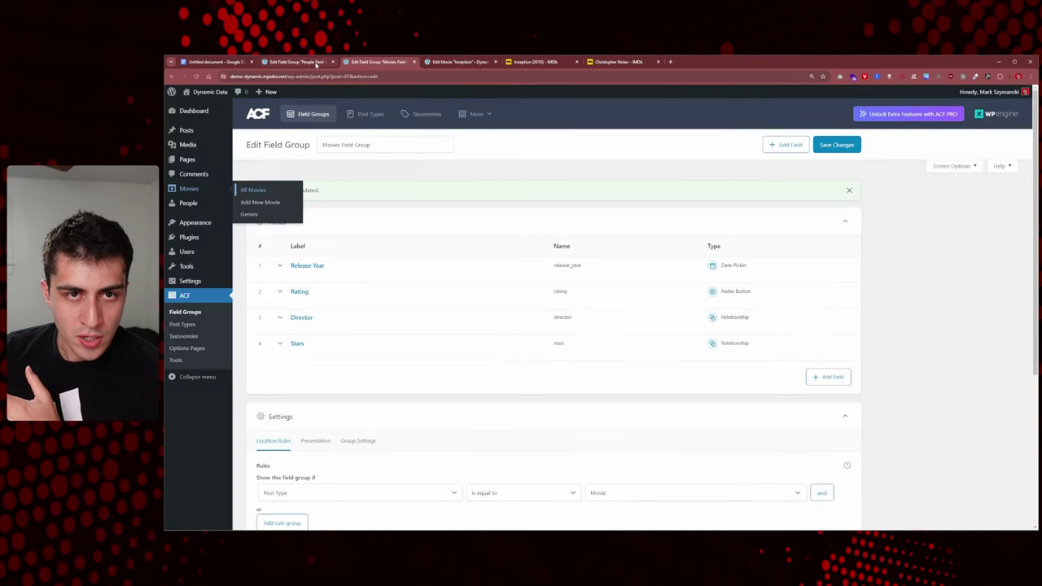
{"action": "left_click", "coordinate": [242, 204]}
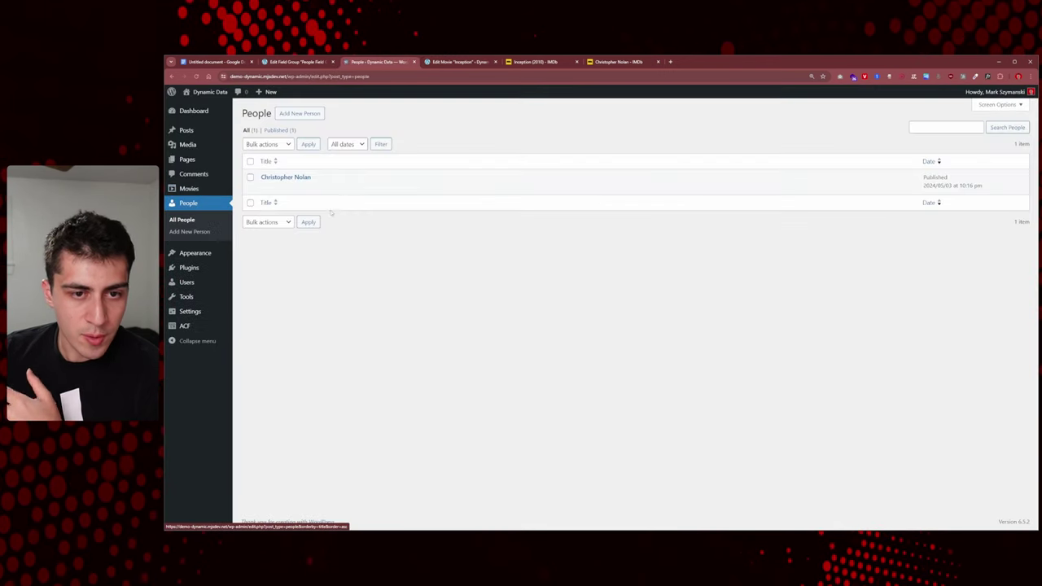
{"action": "left_click", "coordinate": [301, 114]}
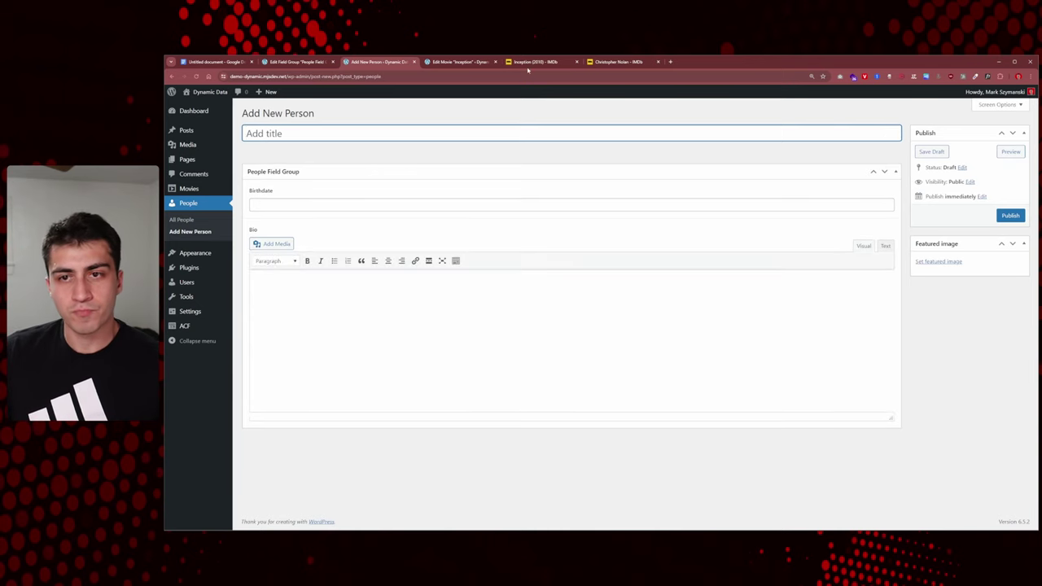
{"action": "type", "text": "Leo "}
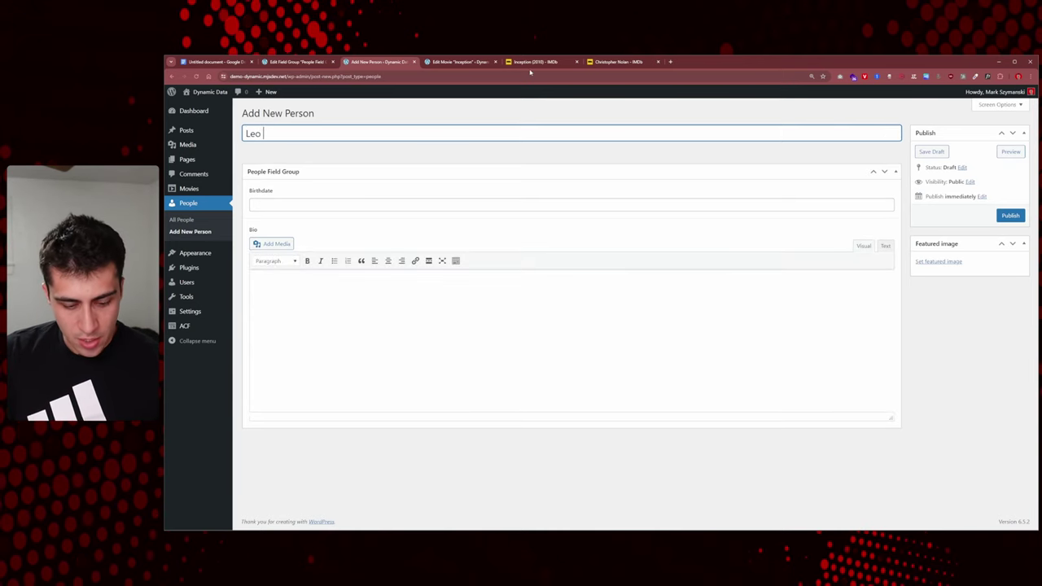
{"action": "type", "text": "DiCaprio"}
{"action": "key", "text": "Tab"}
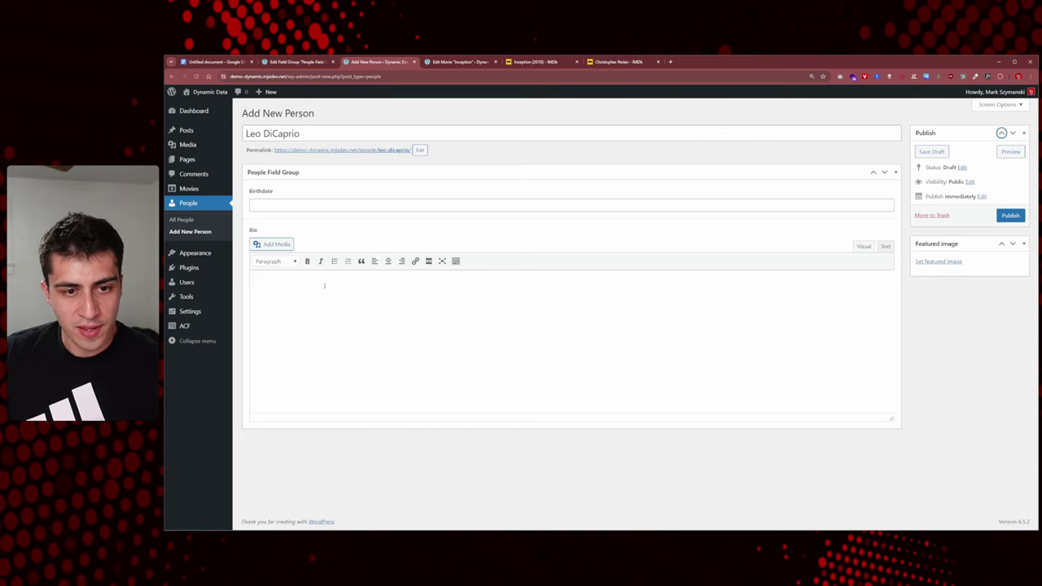
{"action": "left_click", "coordinate": [1009, 215]}
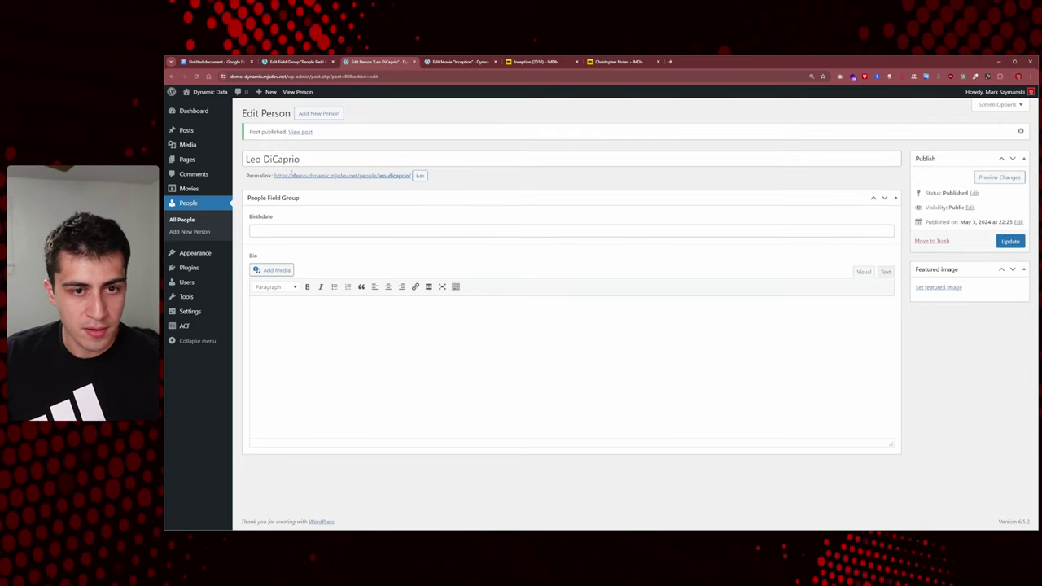
Add another Person entry titled Joseph Gordon-Levitt, copying the name from Inception's IMDb stars list, and publish it.
{"action": "left_click", "coordinate": [319, 113]}
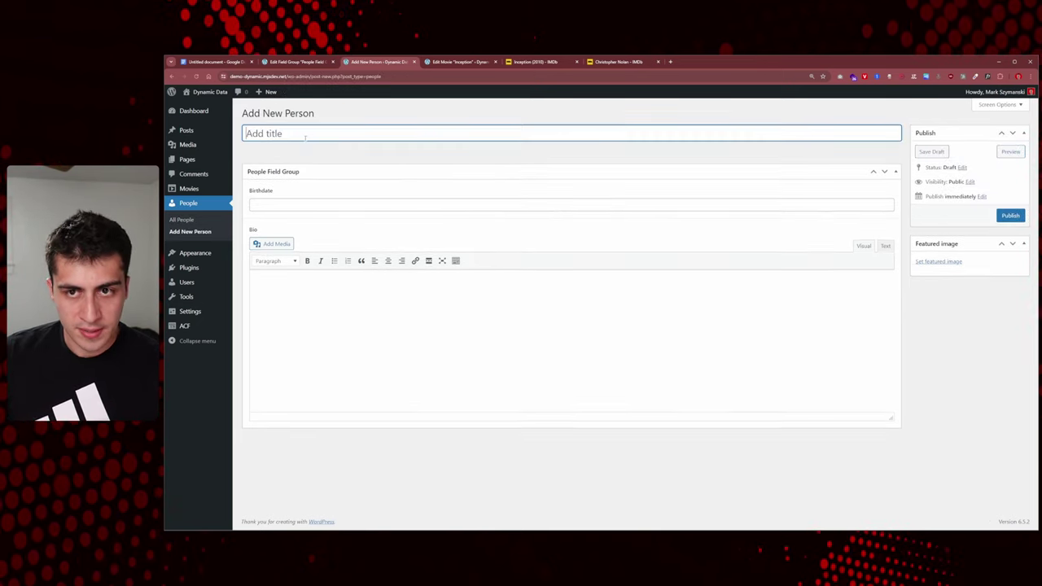
{"action": "left_click", "coordinate": [641, 61]}
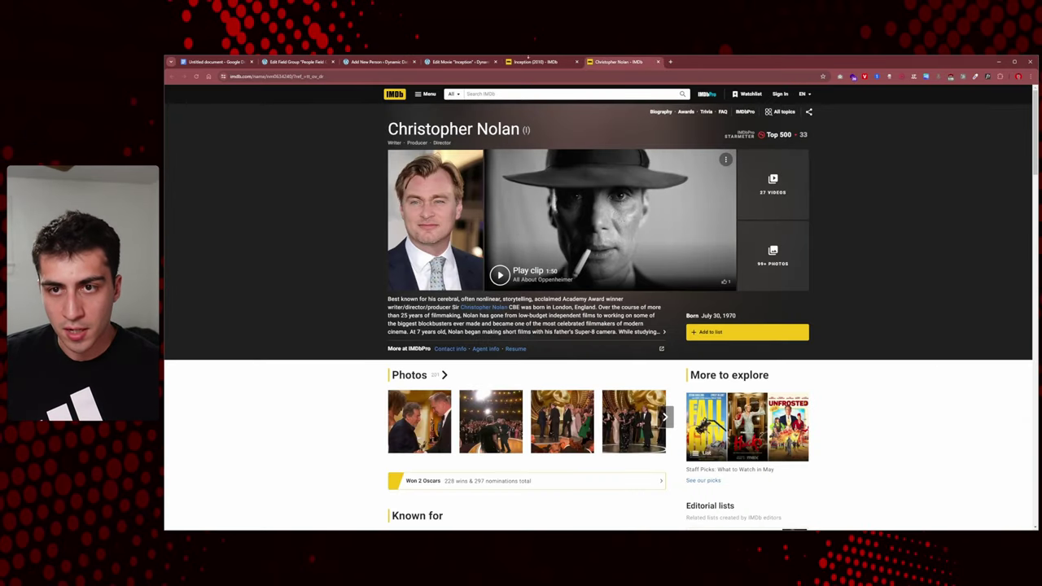
{"action": "left_click", "coordinate": [534, 63]}
{"action": "left_click_drag", "start_coordinate": [515, 380], "coordinate": [464, 383]}
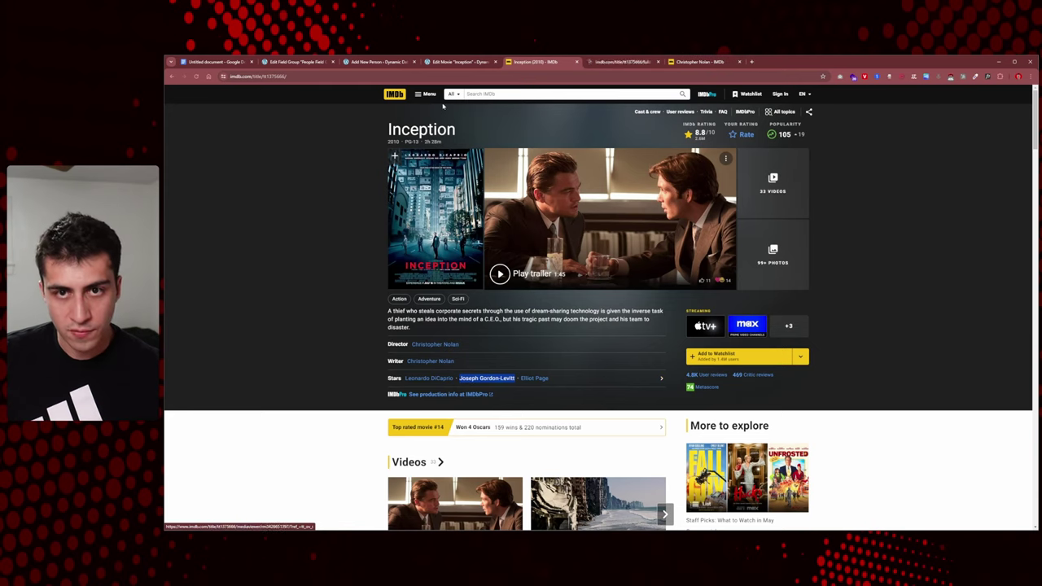
{"action": "left_click", "coordinate": [458, 62]}
{"action": "left_click", "coordinate": [377, 62]}
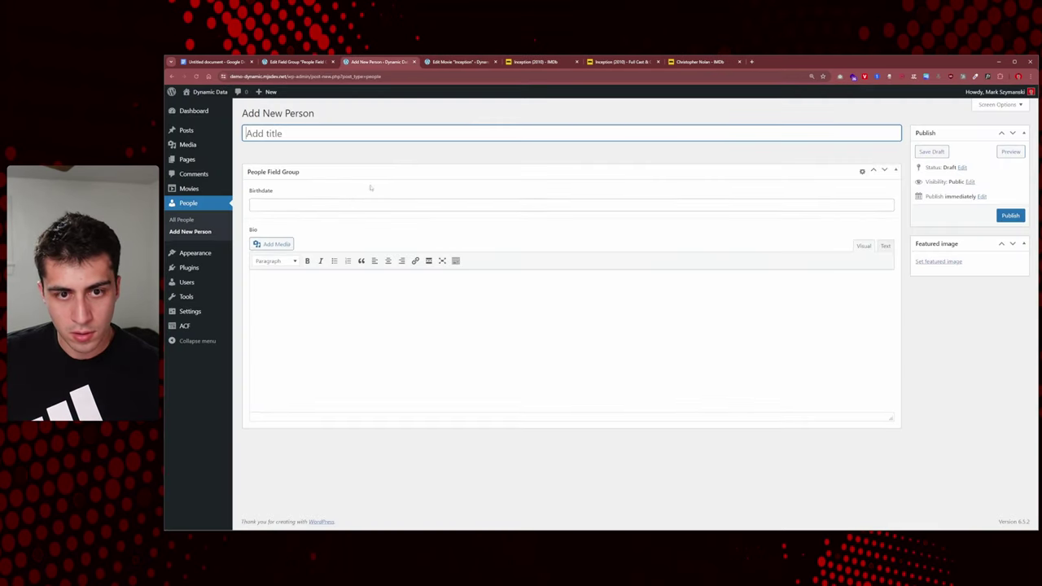
{"action": "type", "text": "Joseph Gordon-Levitt"}
{"action": "left_click", "coordinate": [1010, 215]}
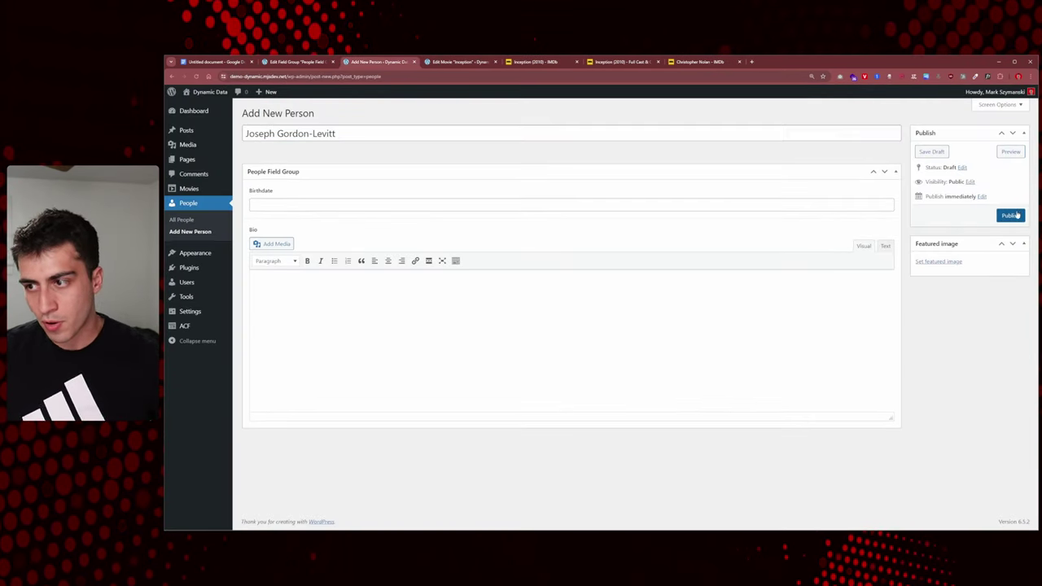
Reload the Inception entry, assign Joseph Gordon-Levitt and Leo DiCaprio as its Stars, and update the movie.
{"action": "left_click", "coordinate": [458, 61]}
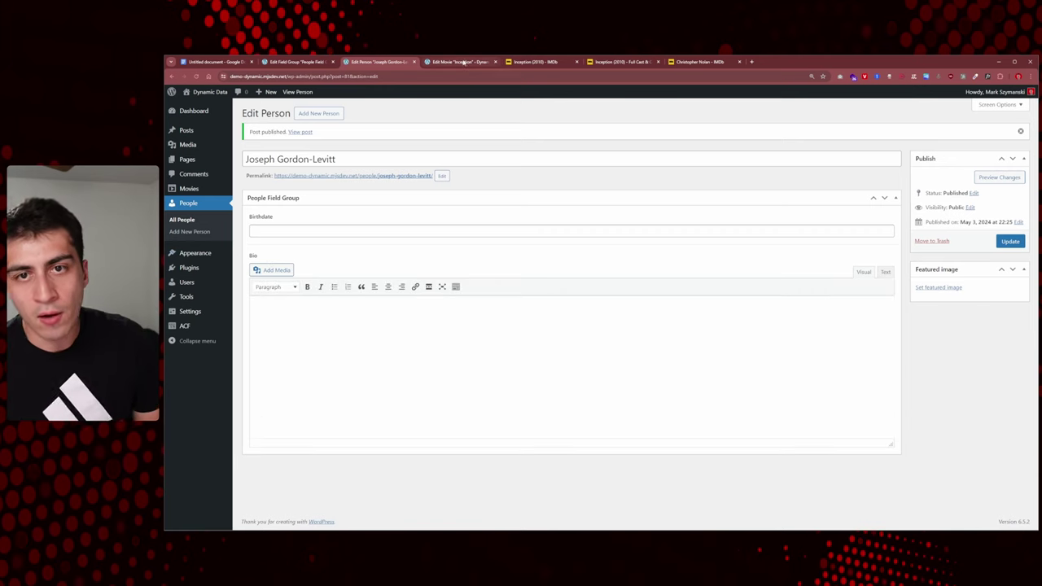
{"action": "left_click", "coordinate": [977, 99]}
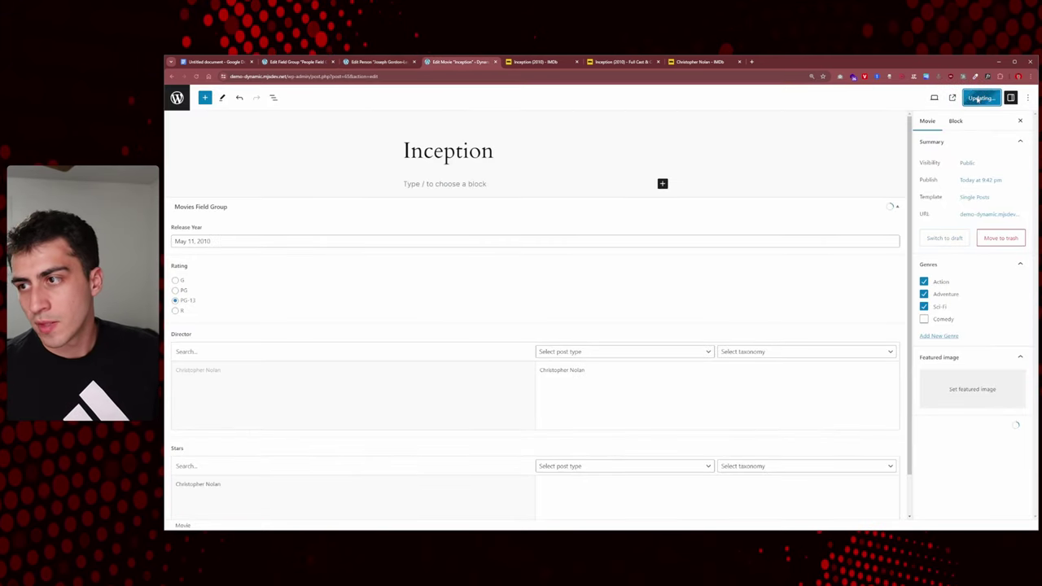
{"action": "right_click", "coordinate": [899, 105]}
{"action": "left_click", "coordinate": [919, 128]}
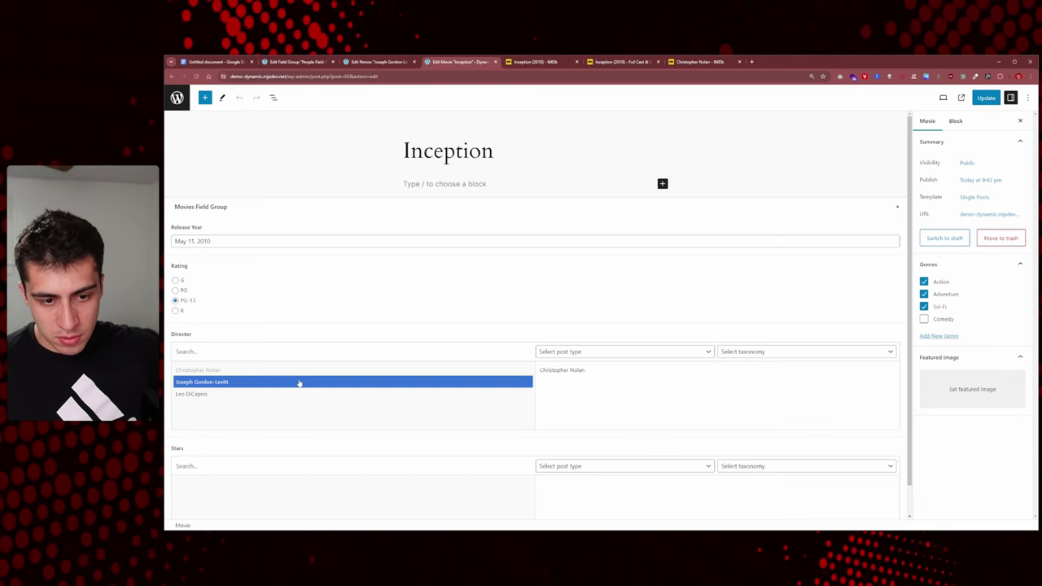
{"action": "scroll", "coordinate": [298, 384], "scroll_direction": "down", "scroll_amount": 1}
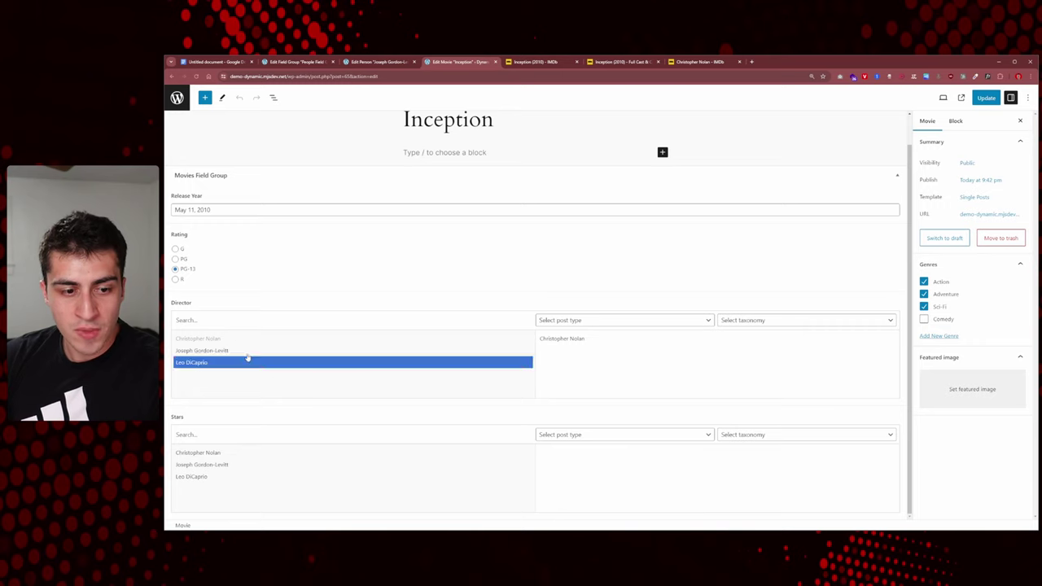
{"action": "left_click", "coordinate": [216, 464]}
{"action": "left_click", "coordinate": [216, 476]}
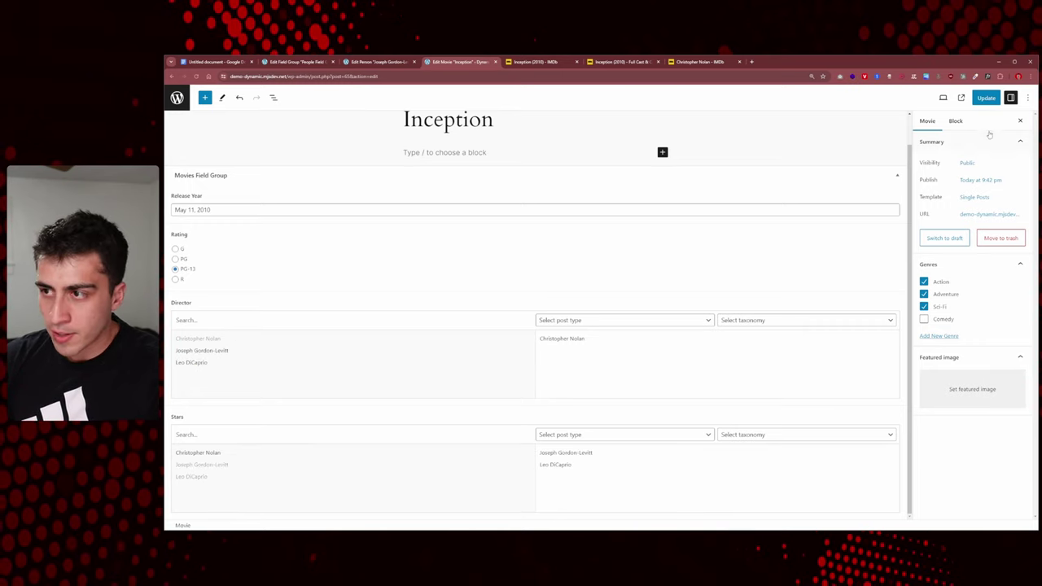
{"action": "left_click", "coordinate": [986, 98]}
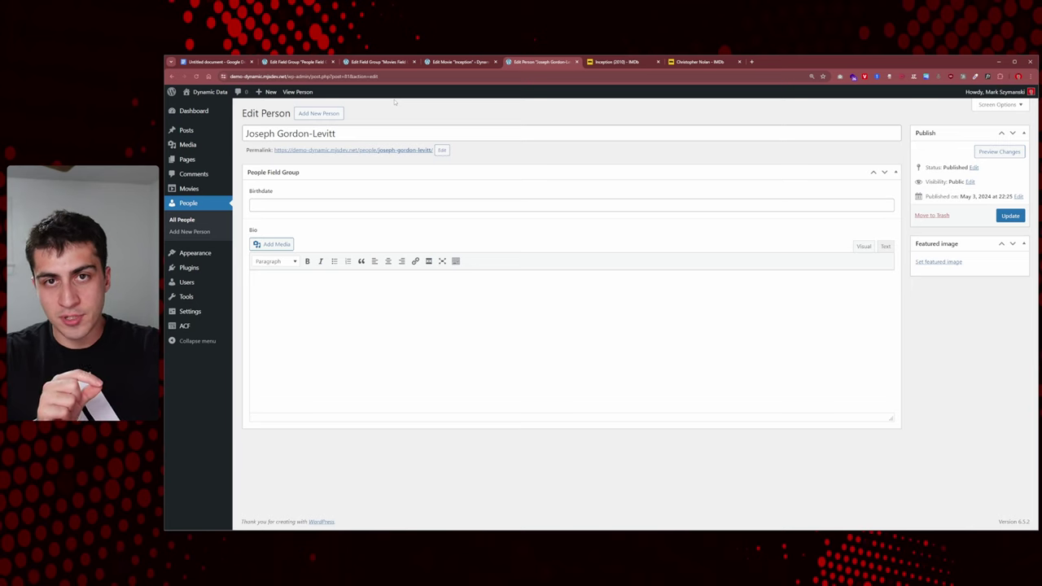
Compare Inception's Director and Stars relationships with the fields on Joseph Gordon-Levitt's Person entry.
{"action": "left_click", "coordinate": [460, 61]}
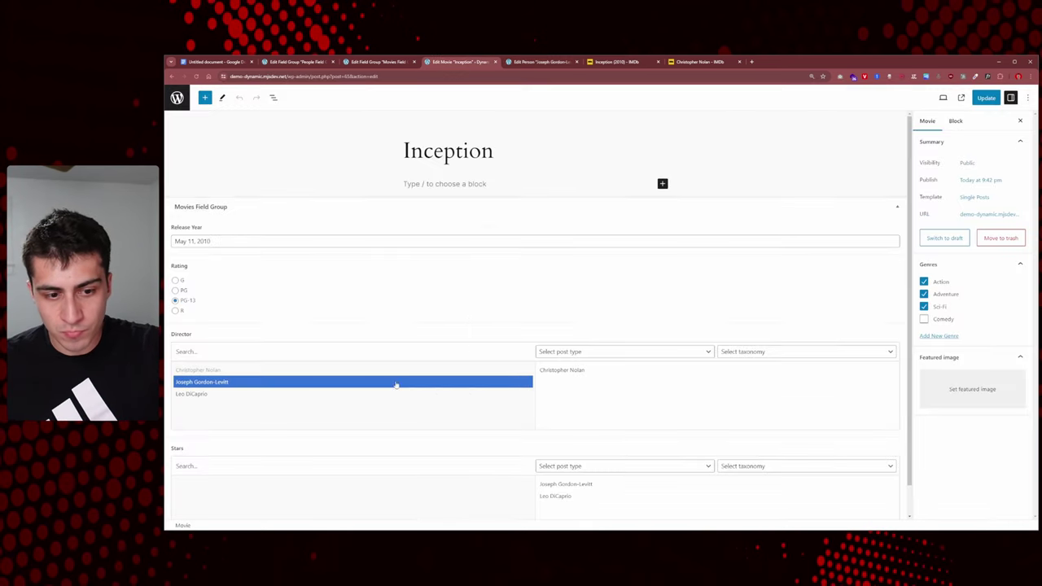
{"action": "scroll", "coordinate": [395, 384], "scroll_direction": "down", "scroll_amount": 1}
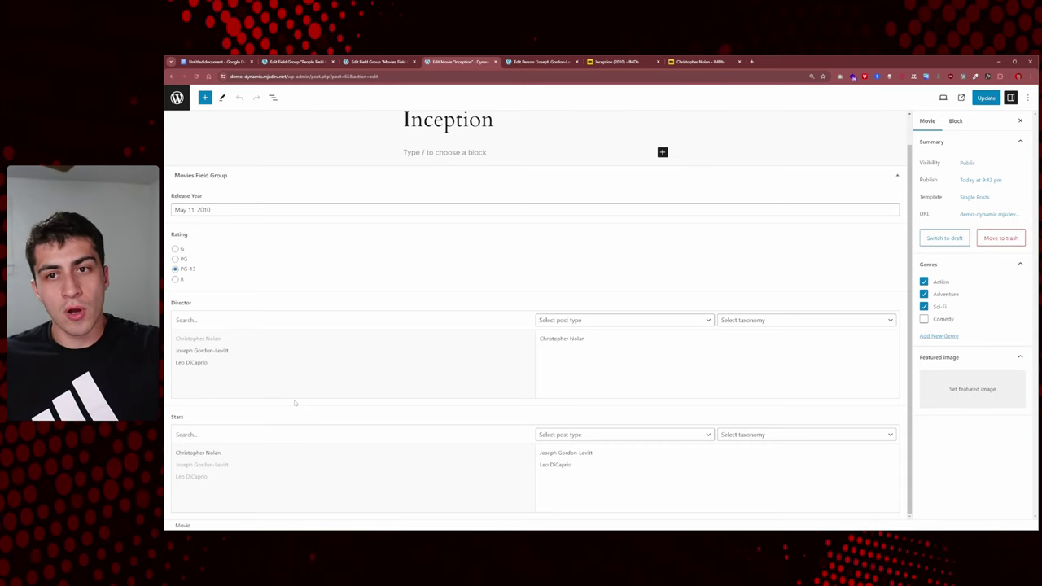
{"action": "left_click", "coordinate": [534, 62]}
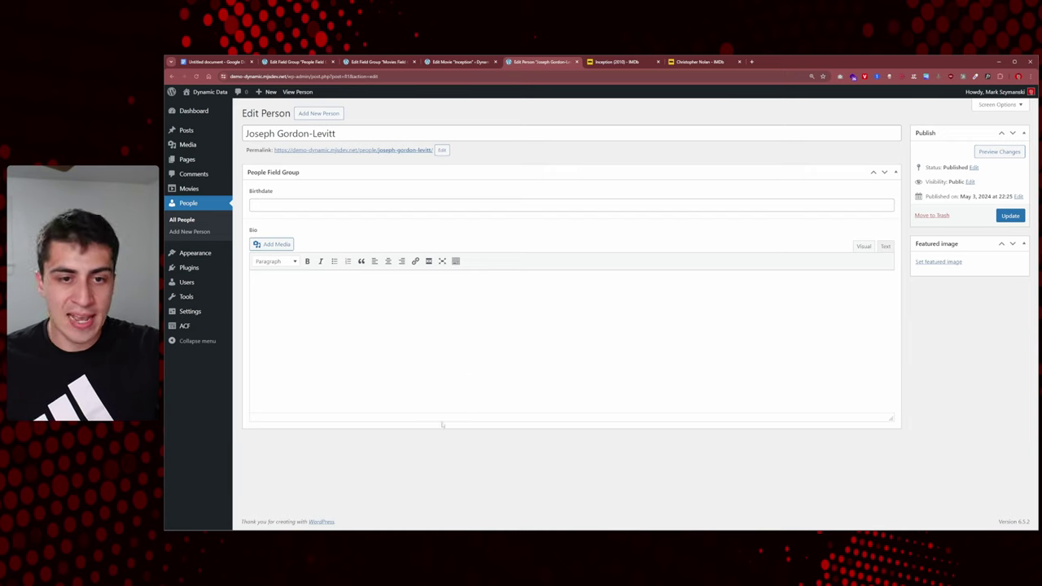
{"action": "right_click", "coordinate": [512, 159]}
{"action": "key", "text": "Escape"}
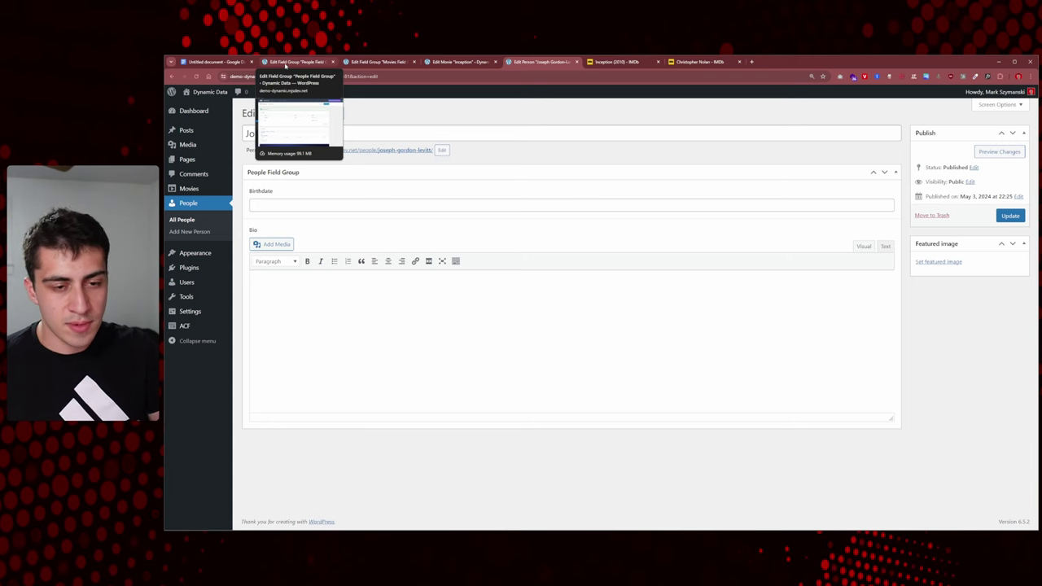
Add a third field to the People Field Group and set its type to Relationship.
{"action": "left_click", "coordinate": [285, 63]}
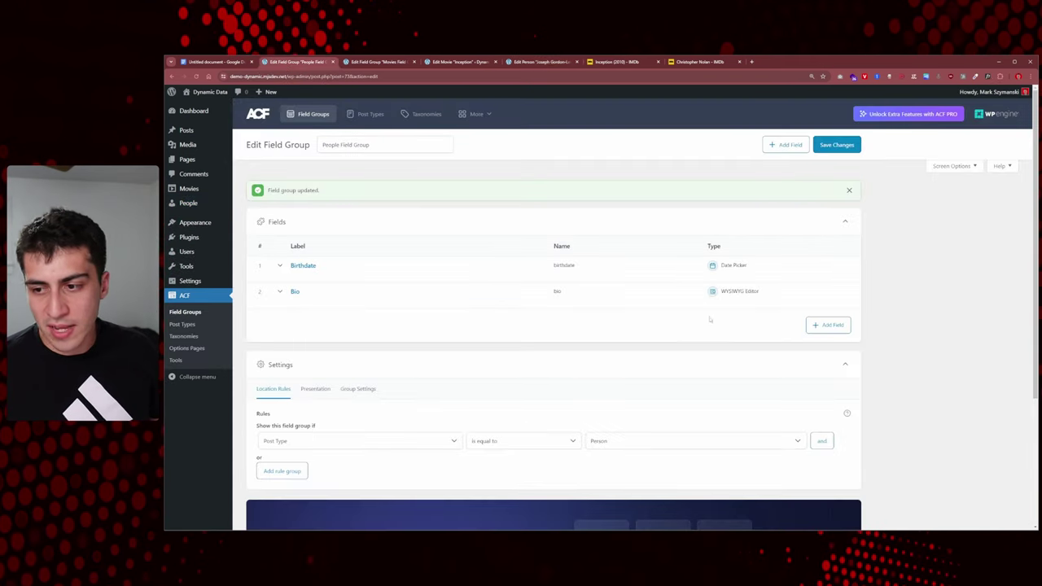
{"action": "left_click", "coordinate": [829, 325]}
{"action": "scroll", "coordinate": [384, 389], "scroll_direction": "down", "scroll_amount": 1}
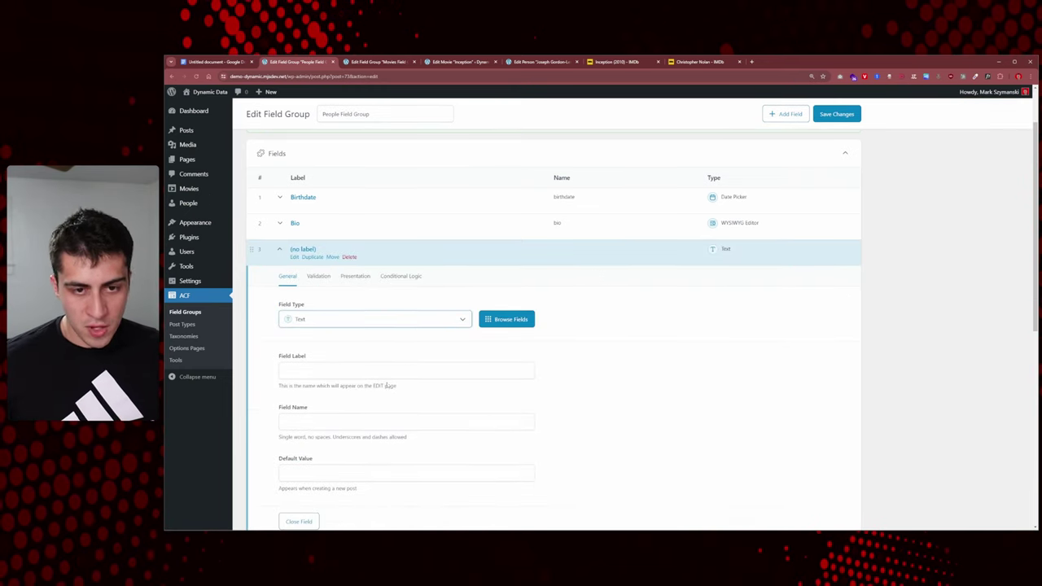
{"action": "scroll", "coordinate": [414, 365], "scroll_direction": "up", "scroll_amount": 1}
{"action": "scroll", "coordinate": [404, 319], "scroll_direction": "down", "scroll_amount": 1}
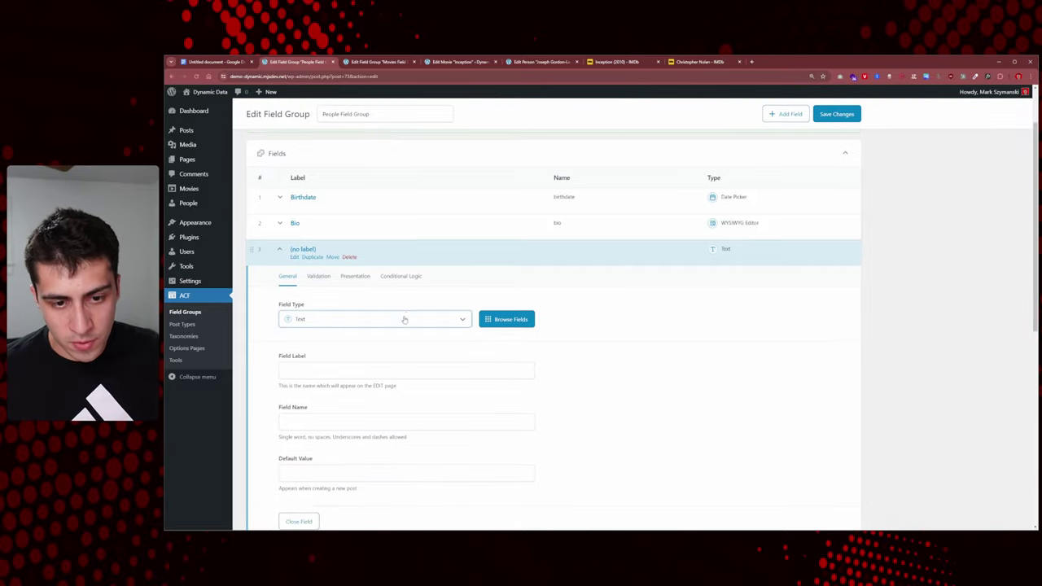
{"action": "scroll", "coordinate": [404, 320], "scroll_direction": "down", "scroll_amount": 1}
{"action": "left_click", "coordinate": [372, 257]}
{"action": "scroll", "coordinate": [371, 372], "scroll_direction": "down", "scroll_amount": 2}
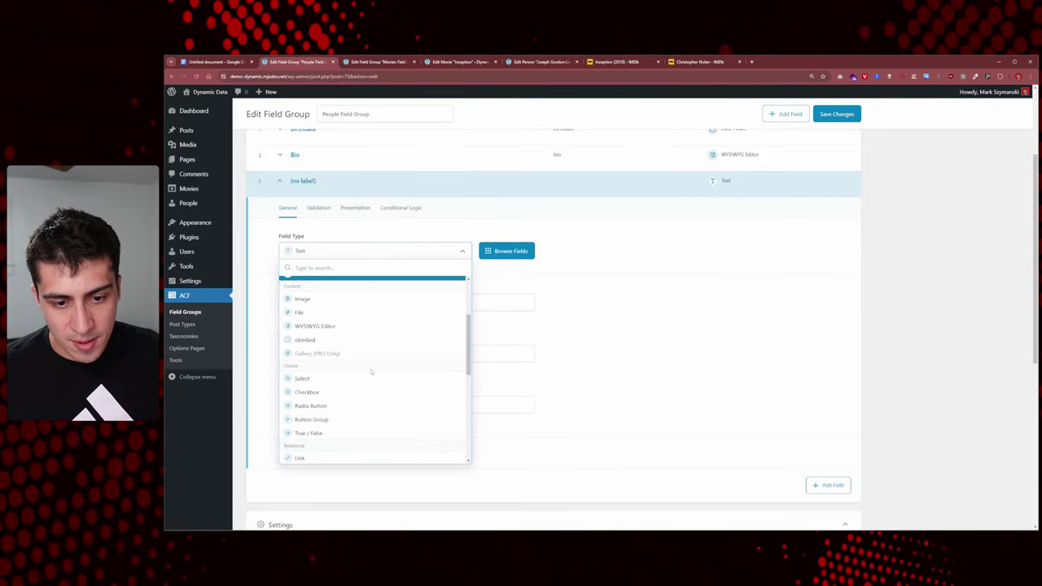
{"action": "scroll", "coordinate": [368, 374], "scroll_direction": "down", "scroll_amount": 2}
{"action": "type", "text": "rel"}
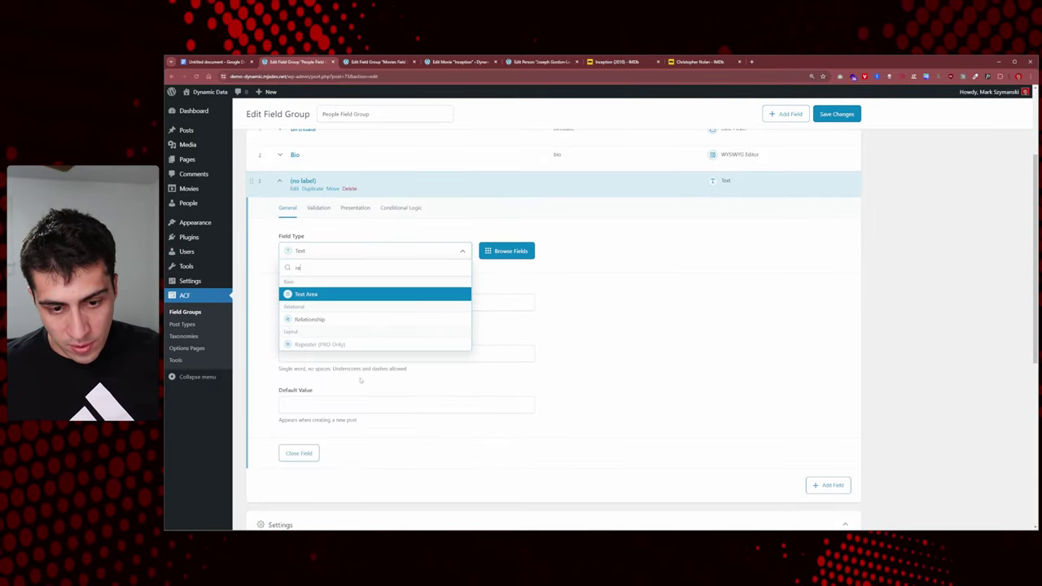
{"action": "left_click", "coordinate": [340, 322]}
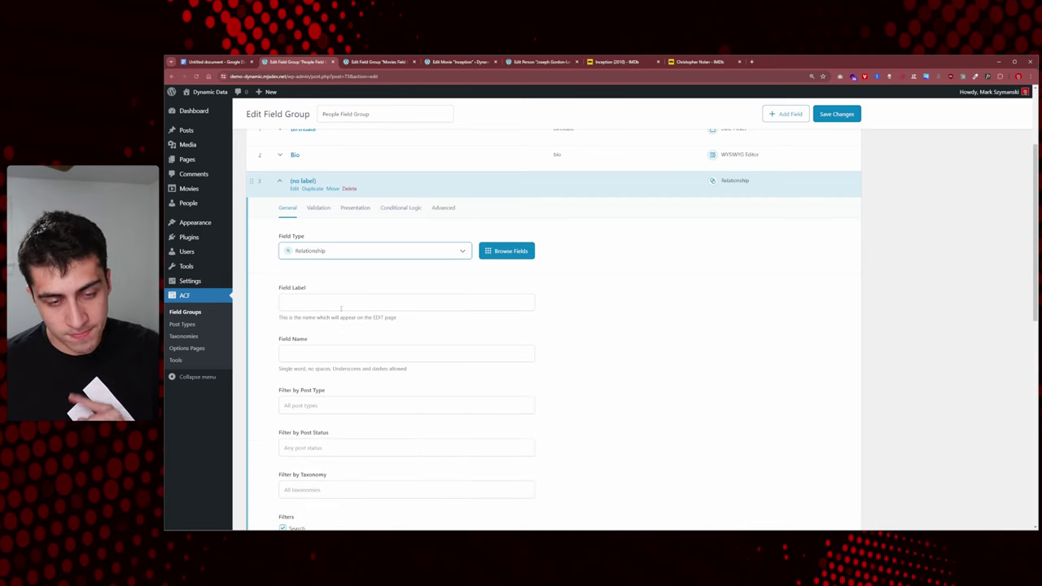
Label the new relationship field Movies and correct its field name to movies.
{"action": "left_click", "coordinate": [339, 304]}
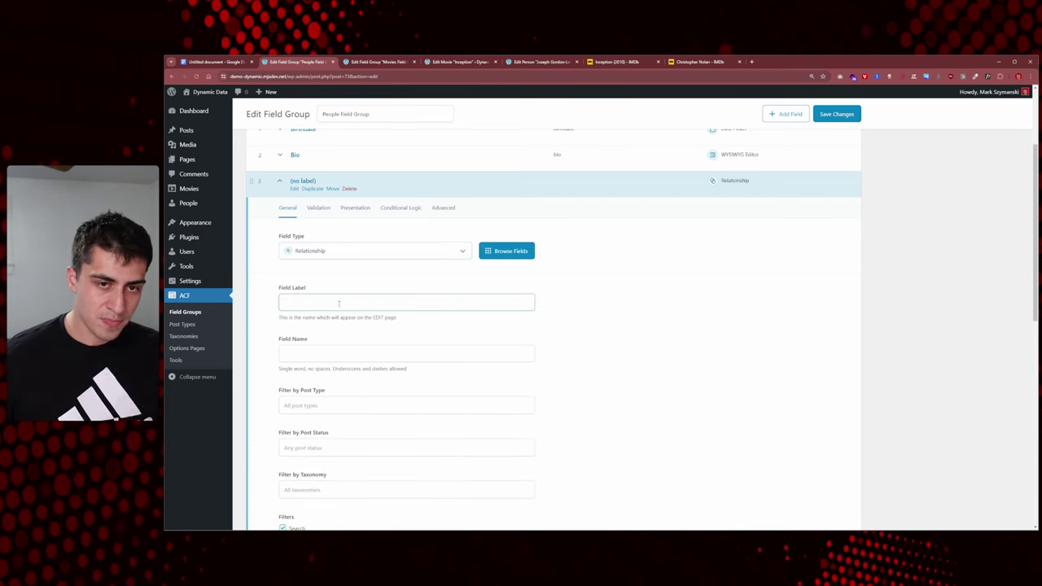
{"action": "type", "text": "M"}
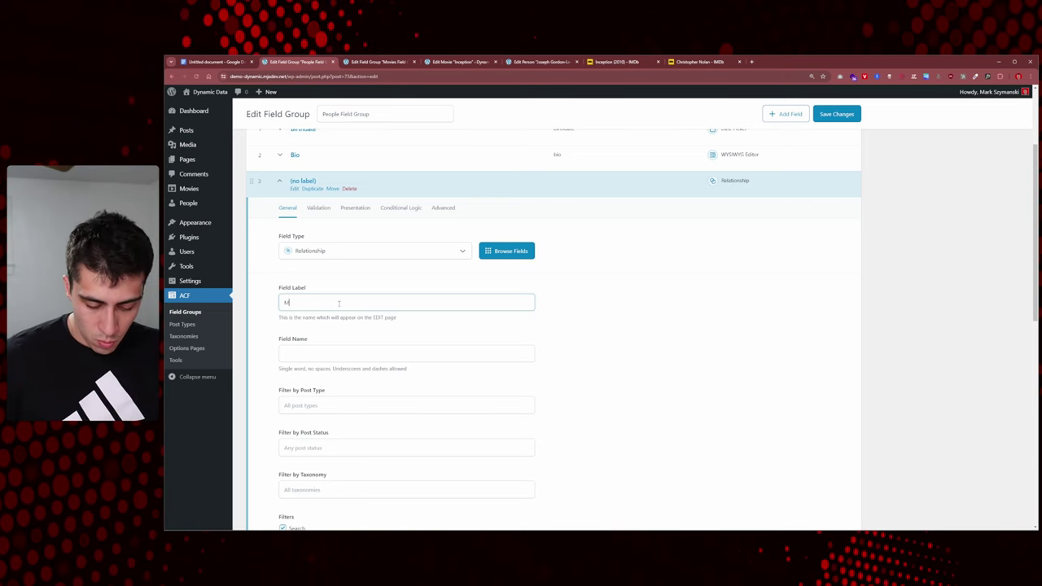
{"action": "type", "text": "oives"}
{"action": "key", "text": "Tab"}
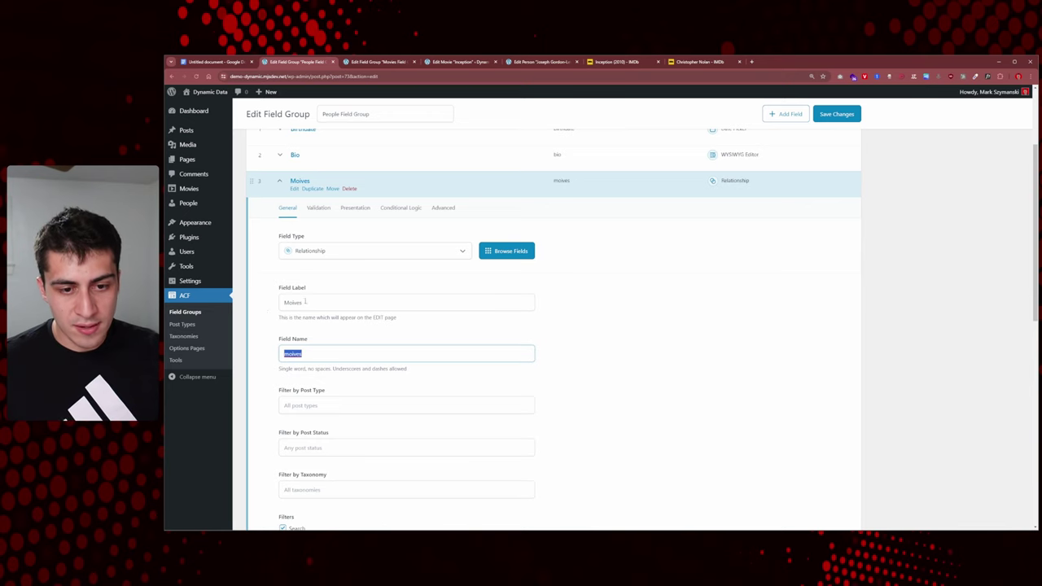
{"action": "left_click_drag", "start_coordinate": [305, 302], "coordinate": [292, 303]}
{"action": "type", "text": "vies"}
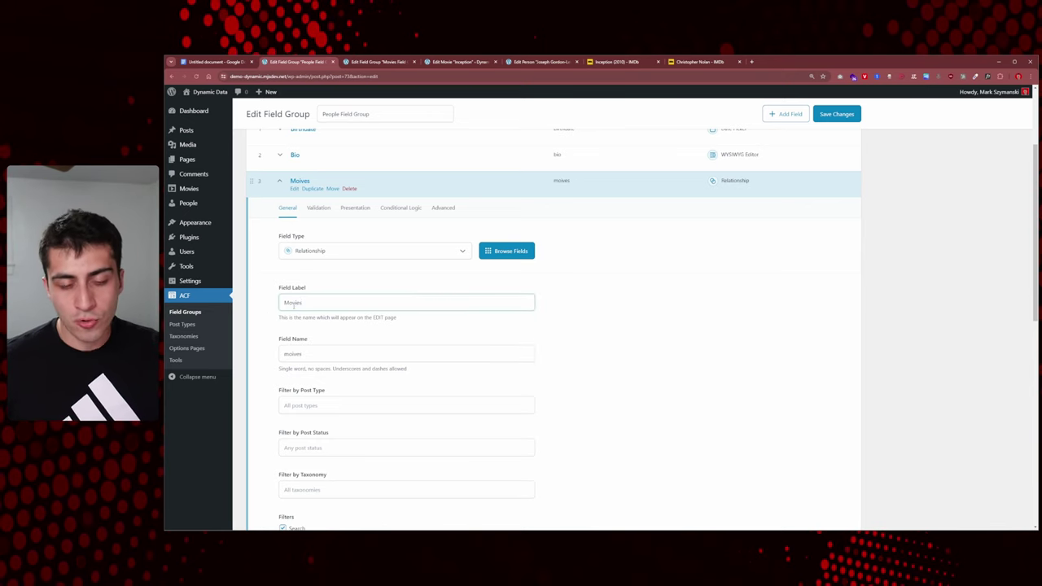
{"action": "key", "text": "Tab"}
{"action": "key", "text": "BackSpace"}
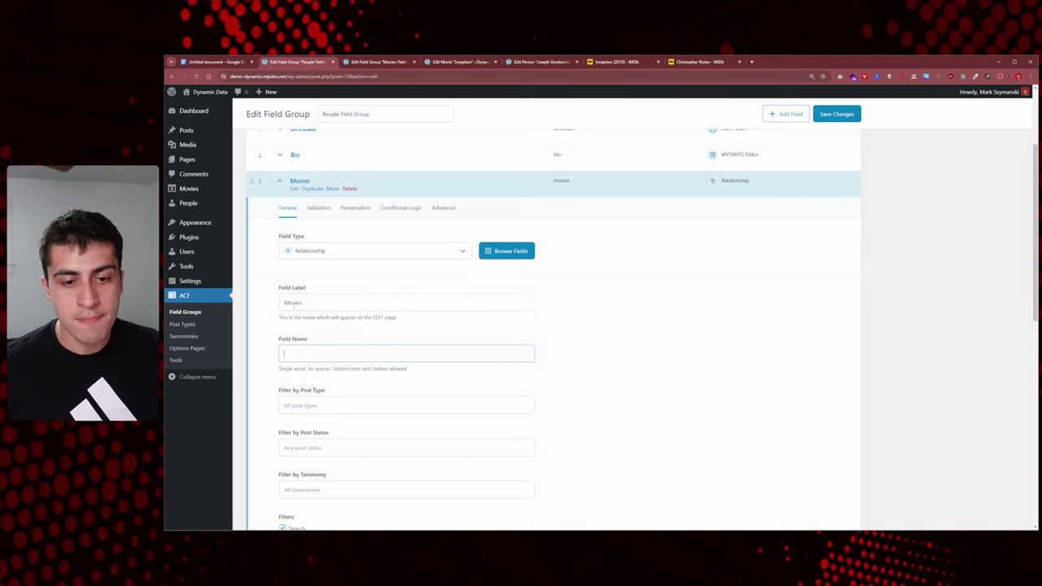
{"action": "key", "text": "Tab"}
{"action": "key", "text": "shift+Tab"}
{"action": "key", "text": "shift+Tab"}
{"action": "key", "text": "shift+Tab"}
{"action": "key", "text": "Tab"}
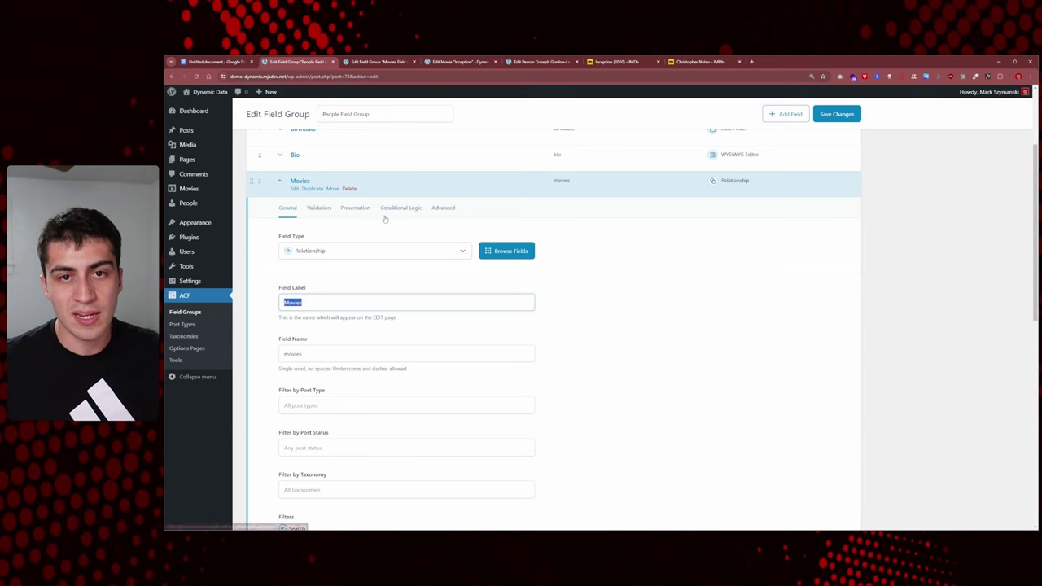
{"action": "left_click", "coordinate": [347, 301]}
Filter the new Movies relationship field to the Movie post type and save the People Field Group.
{"action": "scroll", "coordinate": [342, 303], "scroll_direction": "down", "scroll_amount": 3}
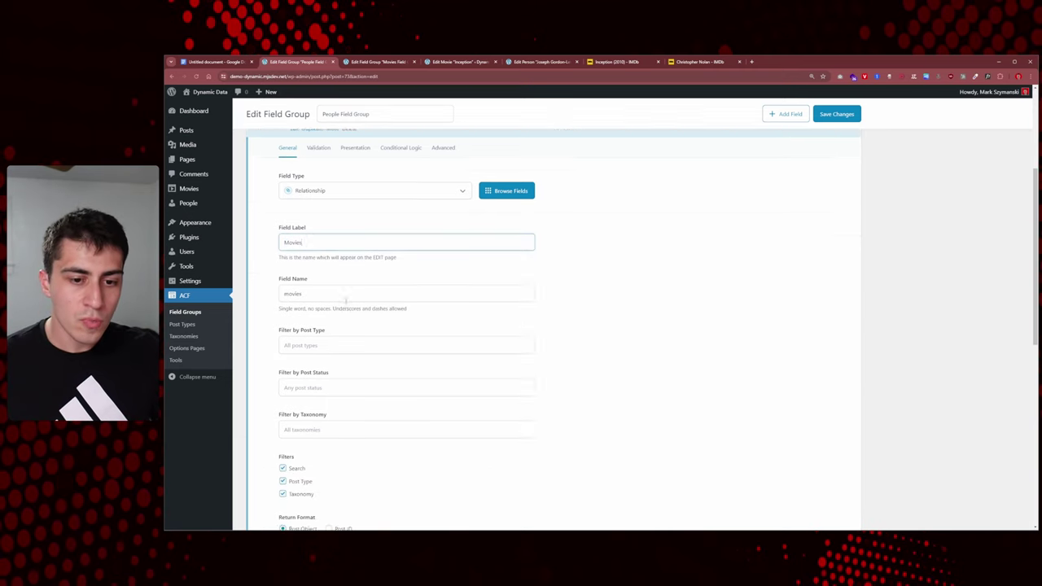
{"action": "left_click", "coordinate": [325, 304]}
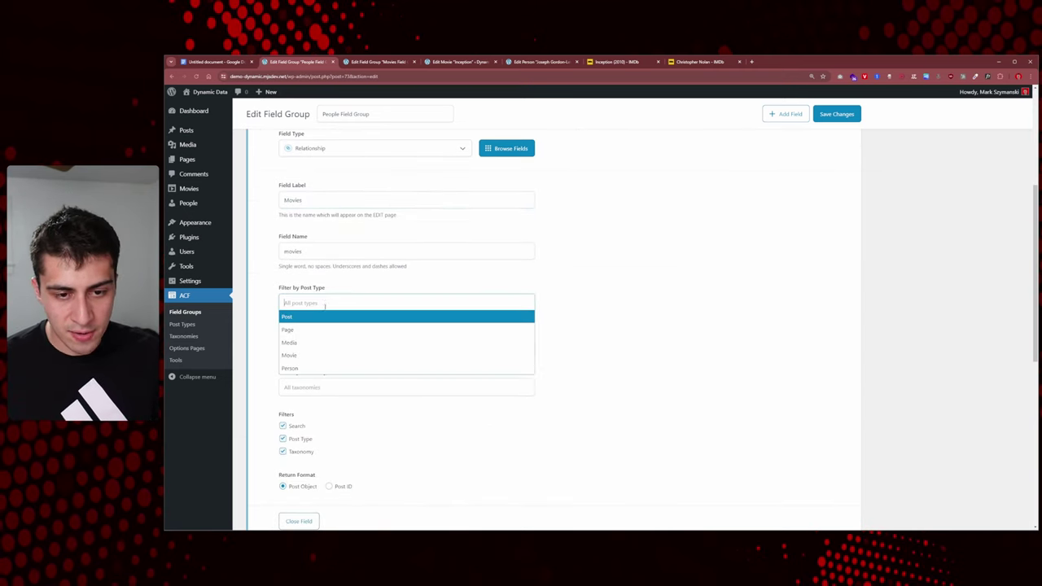
{"action": "left_click", "coordinate": [316, 356]}
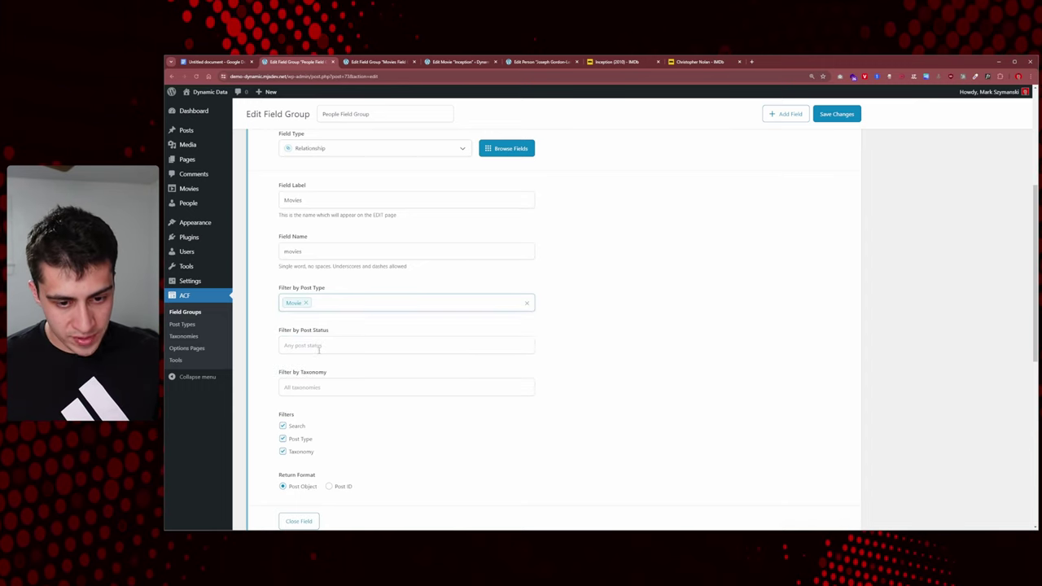
{"action": "scroll", "coordinate": [319, 349], "scroll_direction": "down", "scroll_amount": 2}
{"action": "scroll", "coordinate": [518, 365], "scroll_direction": "up", "scroll_amount": 1}
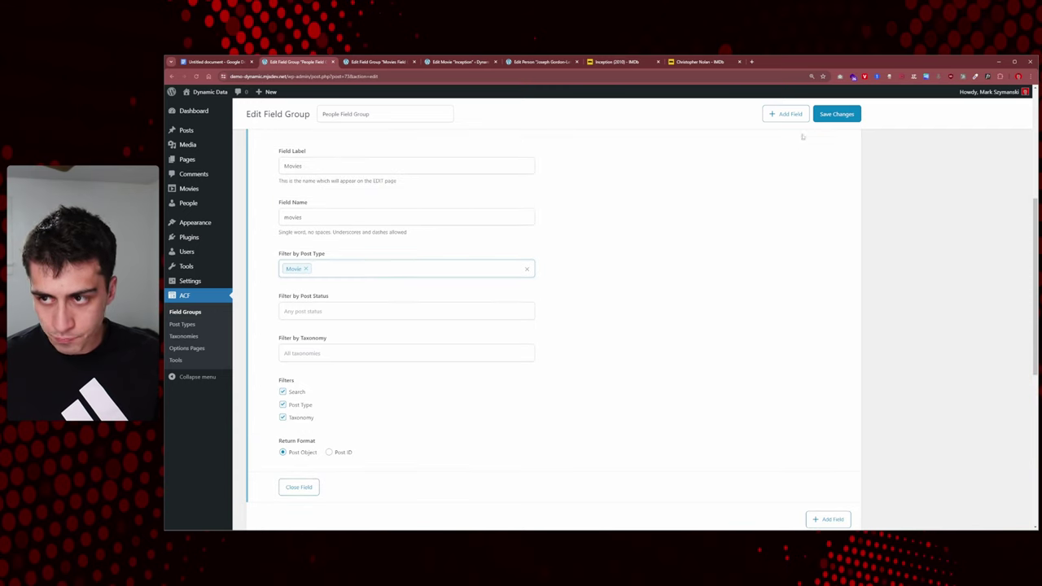
{"action": "left_click", "coordinate": [836, 113]}
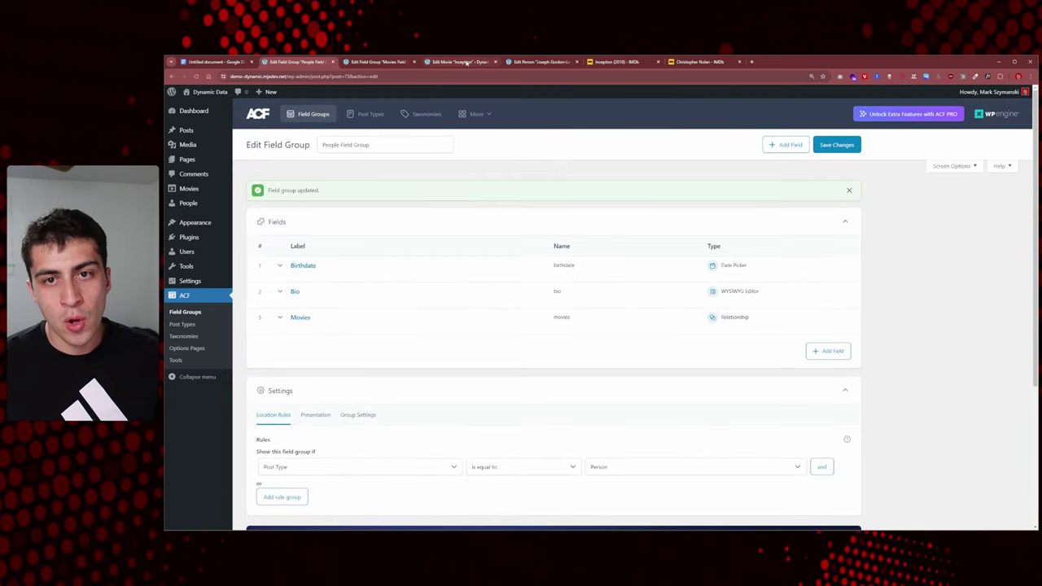
Reload the Joseph Gordon-Levitt and Inception entries and compare the person's Movies field with the movie's Director and Stars fields.
{"action": "left_click", "coordinate": [539, 62]}
{"action": "right_click", "coordinate": [485, 109]}
{"action": "left_click", "coordinate": [507, 135]}
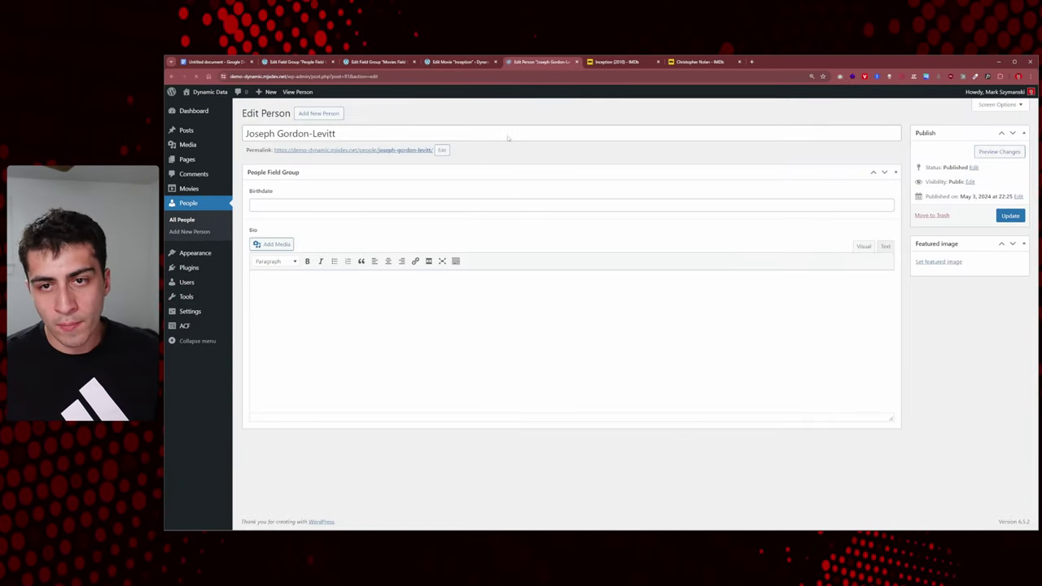
{"action": "left_click", "coordinate": [475, 62]}
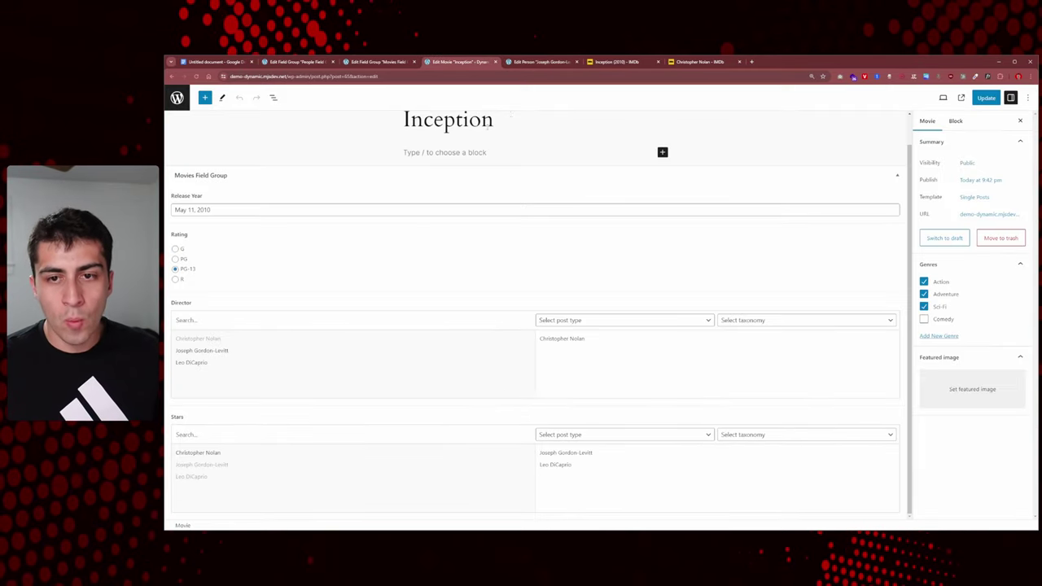
{"action": "right_click", "coordinate": [796, 100]}
{"action": "left_click", "coordinate": [817, 124]}
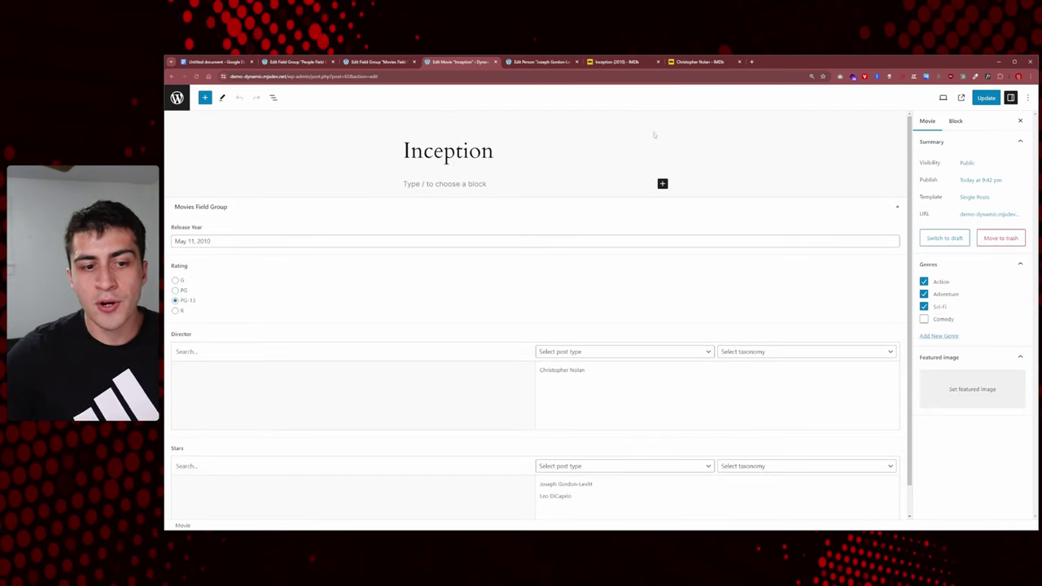
{"action": "scroll", "coordinate": [653, 138], "scroll_direction": "down", "scroll_amount": 1}
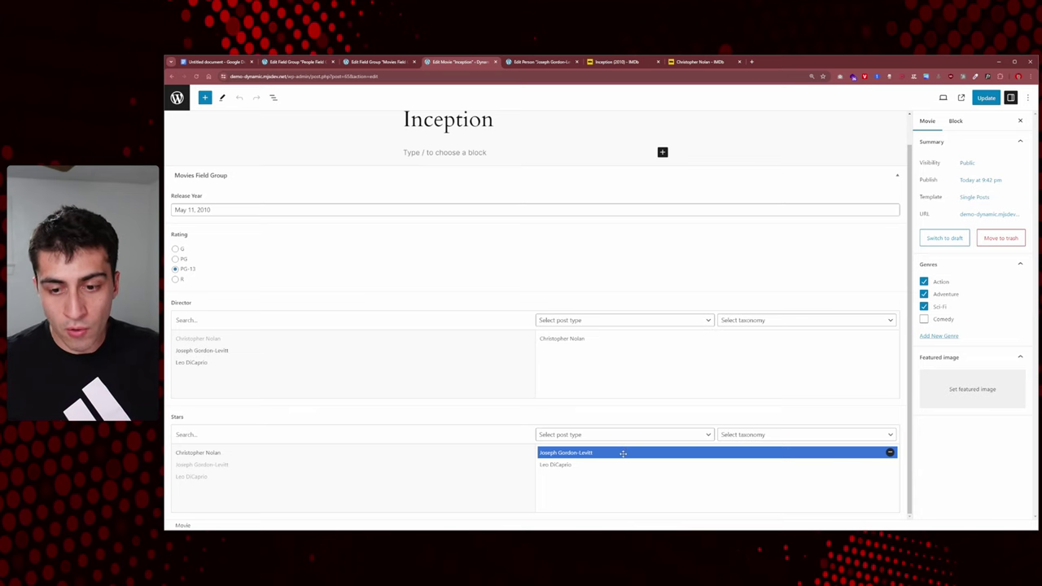
{"action": "left_click", "coordinate": [541, 62]}
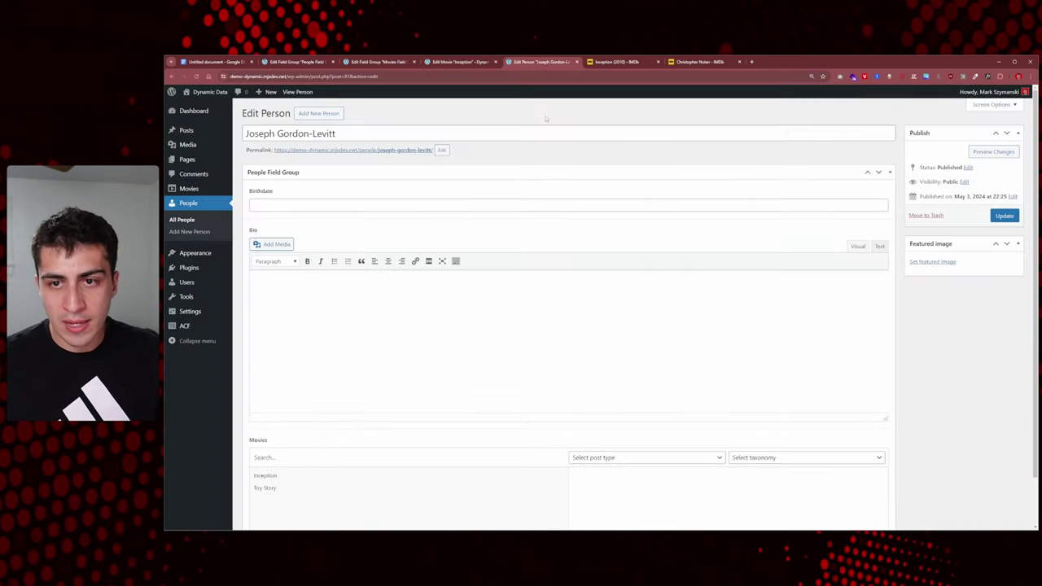
{"action": "right_click", "coordinate": [546, 118]}
{"action": "left_click", "coordinate": [575, 145]}
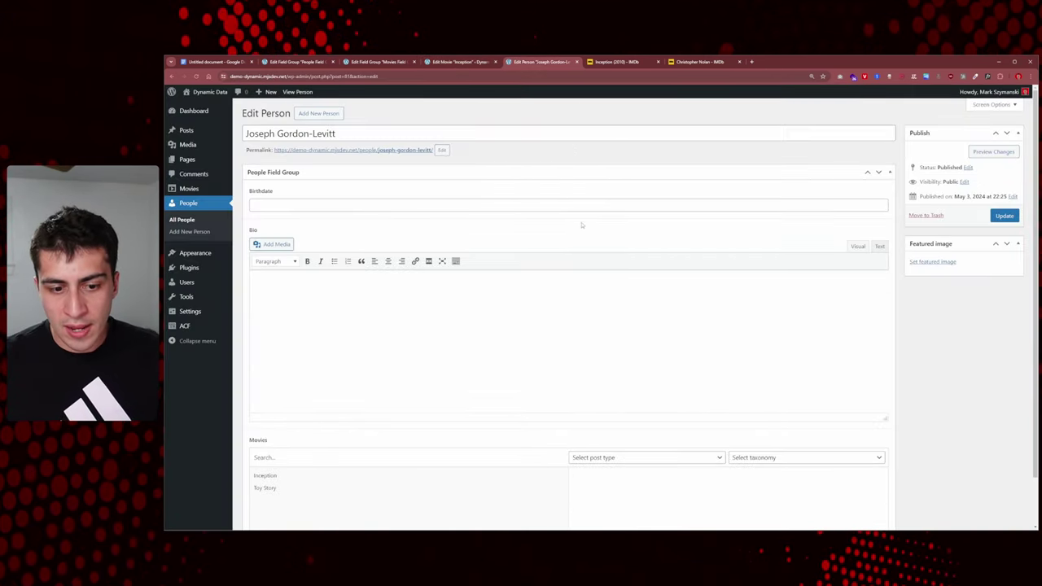
{"action": "scroll", "coordinate": [581, 224], "scroll_direction": "down", "scroll_amount": 2}
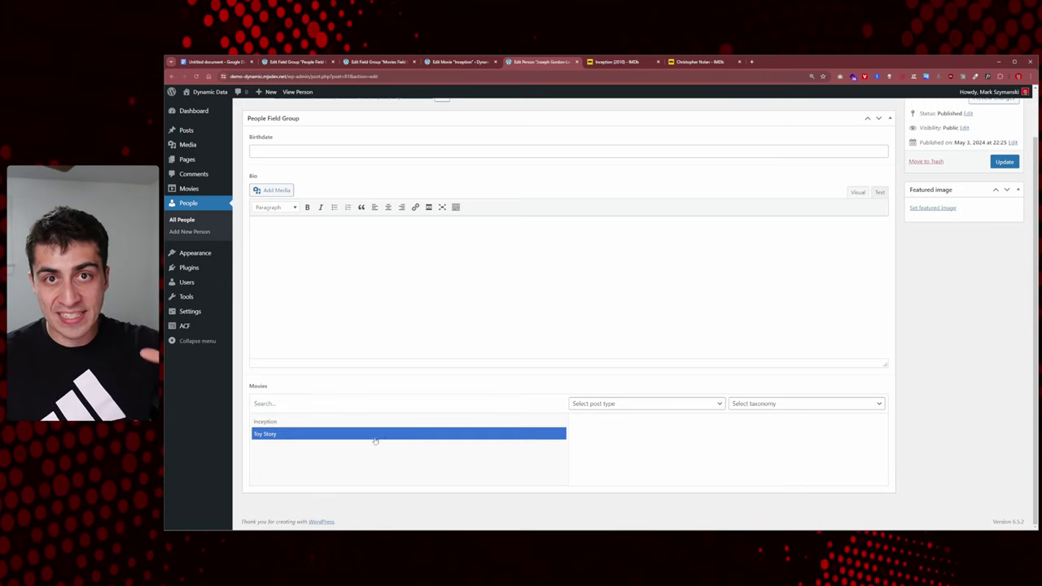
Turn on the Bidirectional setting for the Movies field in the People Field Group.
{"action": "left_click", "coordinate": [380, 62]}
{"action": "left_click", "coordinate": [306, 63]}
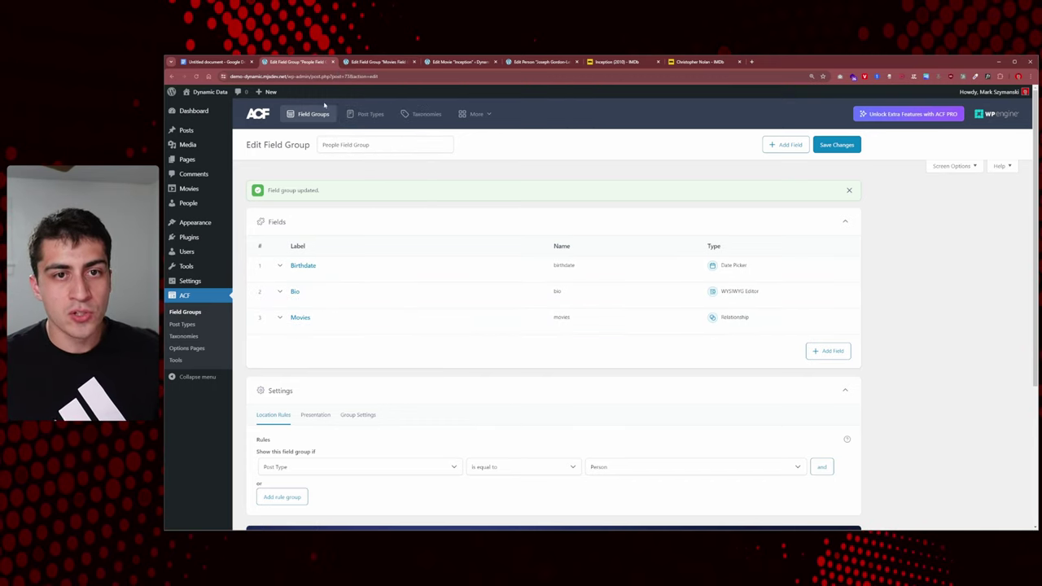
{"action": "left_click", "coordinate": [308, 318]}
{"action": "scroll", "coordinate": [397, 284], "scroll_direction": "down", "scroll_amount": 3}
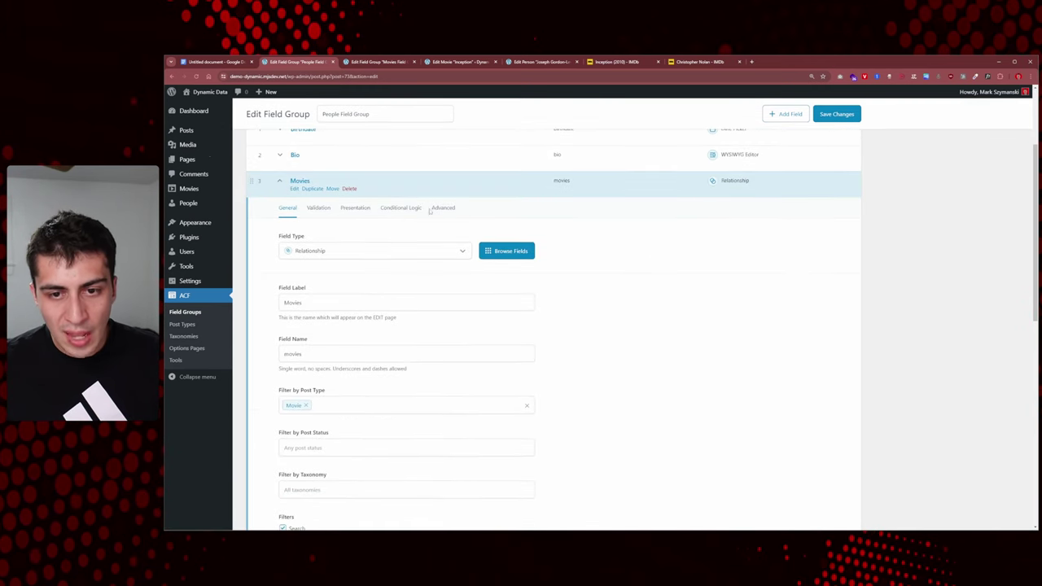
{"action": "left_click", "coordinate": [440, 208]}
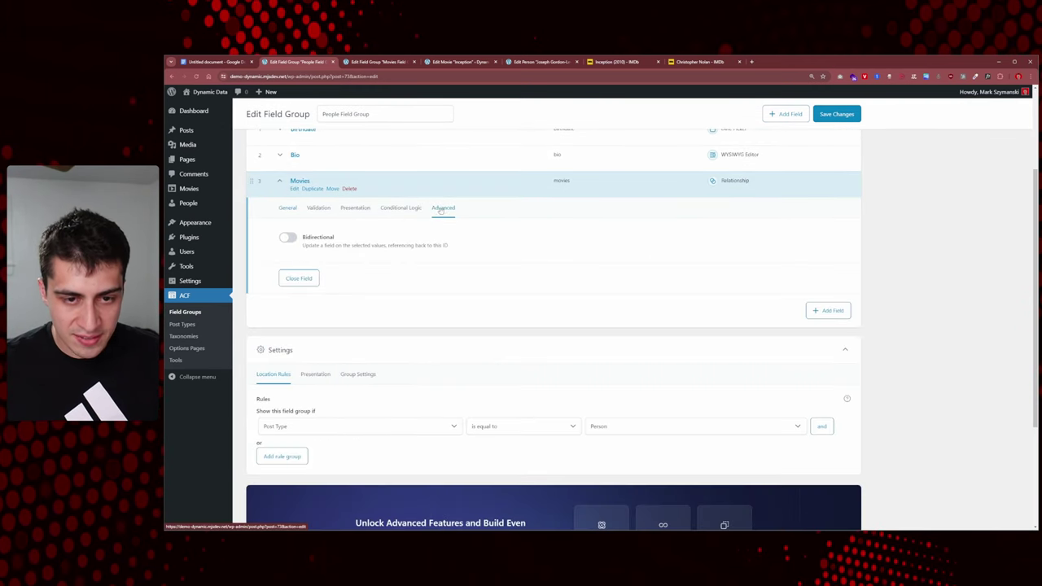
{"action": "left_click", "coordinate": [287, 237]}
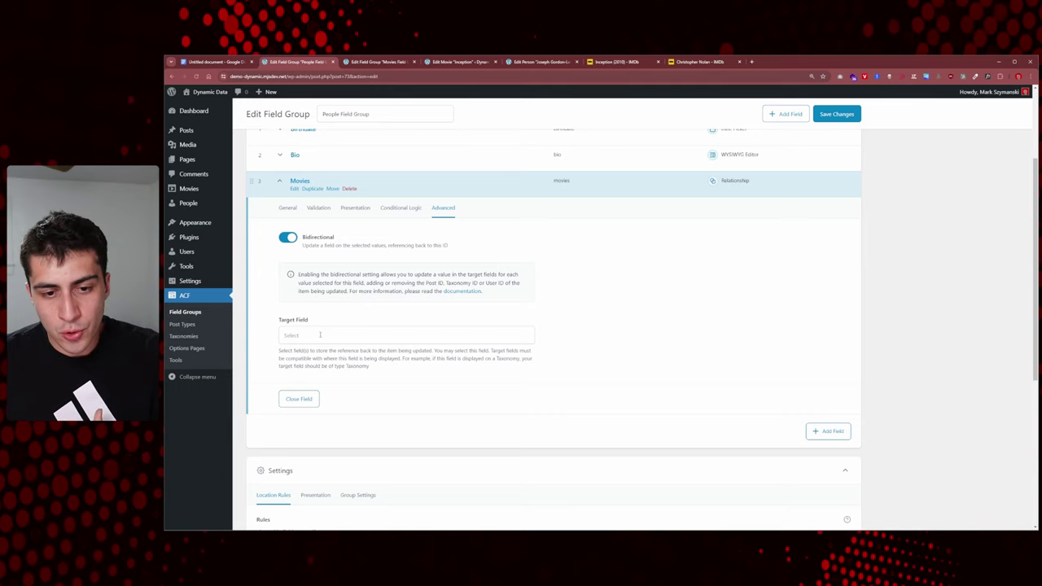
Set Stars and Director as the Movies field's bidirectional target fields and save the field group.
{"action": "left_click", "coordinate": [320, 334]}
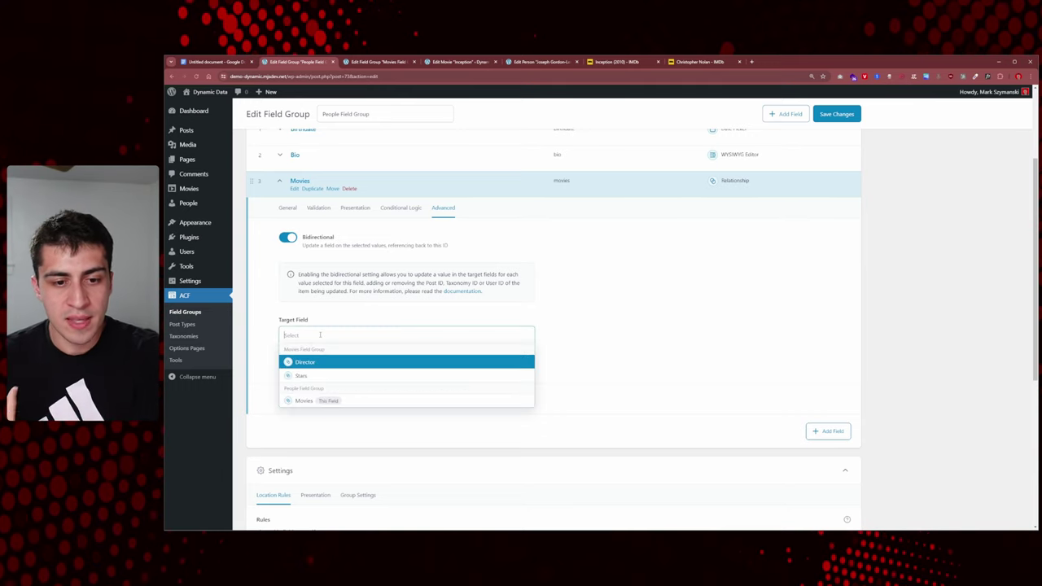
{"action": "left_click", "coordinate": [316, 379]}
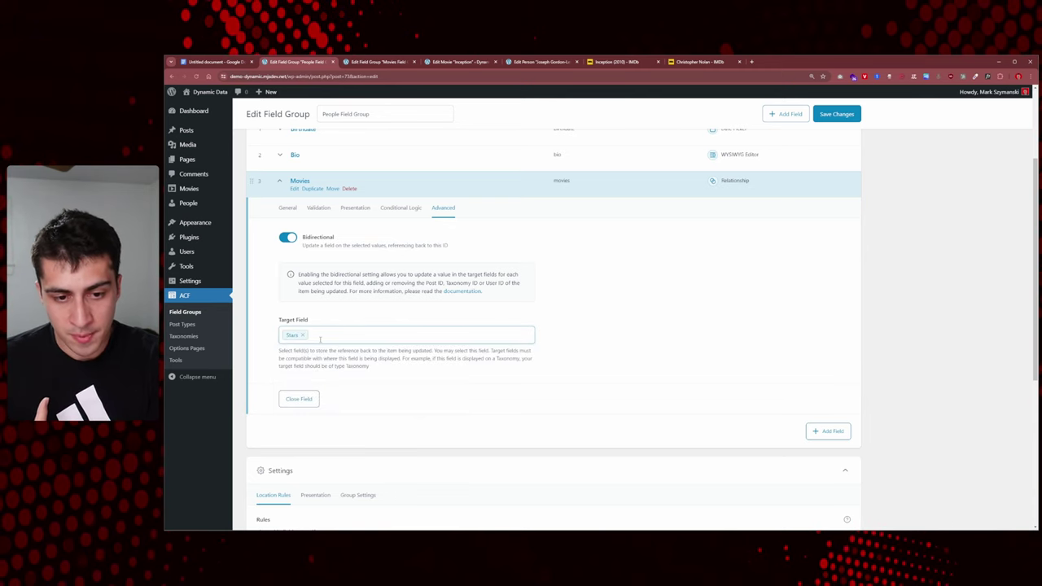
{"action": "left_click", "coordinate": [320, 337]}
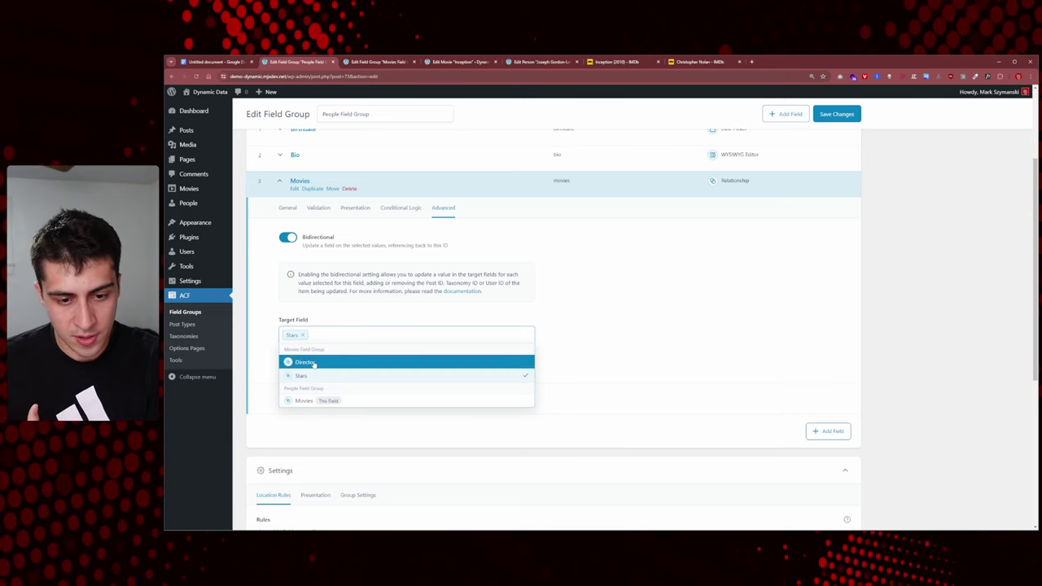
{"action": "left_click", "coordinate": [328, 360]}
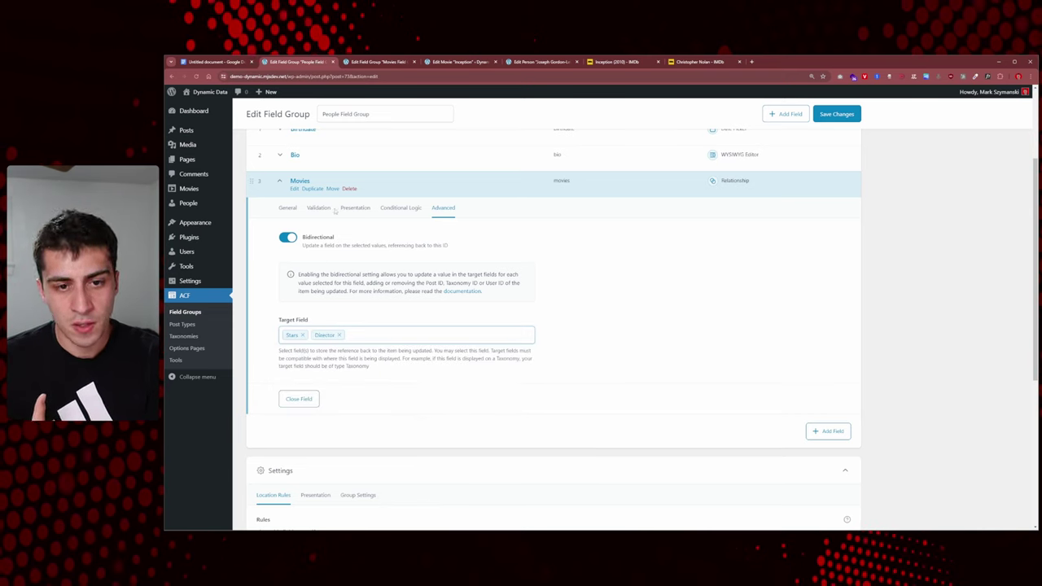
{"action": "left_click", "coordinate": [829, 116]}
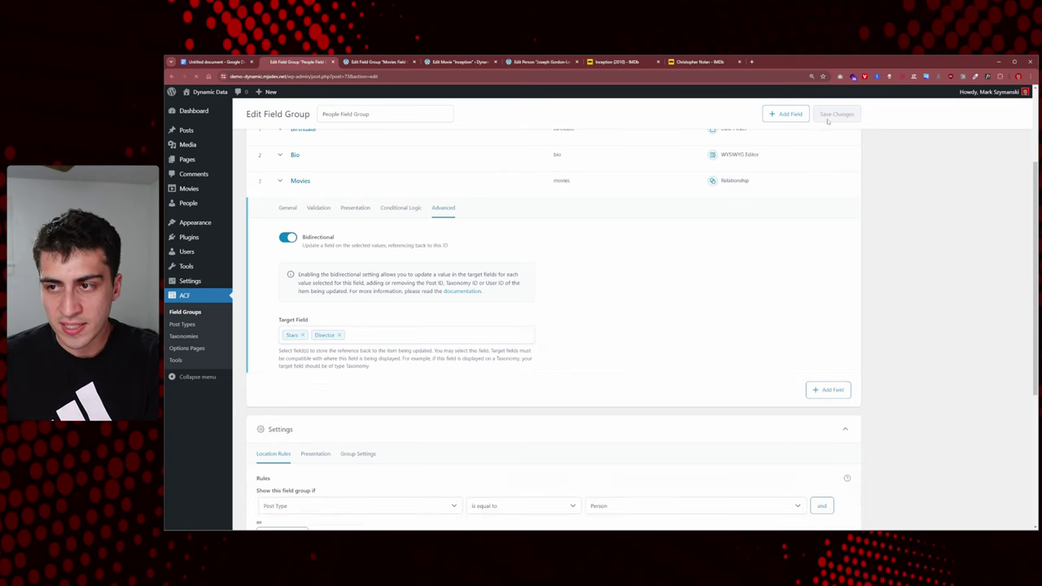
Make the Director field in the Movies Field Group bidirectional, with the People group's Movies field as its target.
{"action": "left_click", "coordinate": [368, 63]}
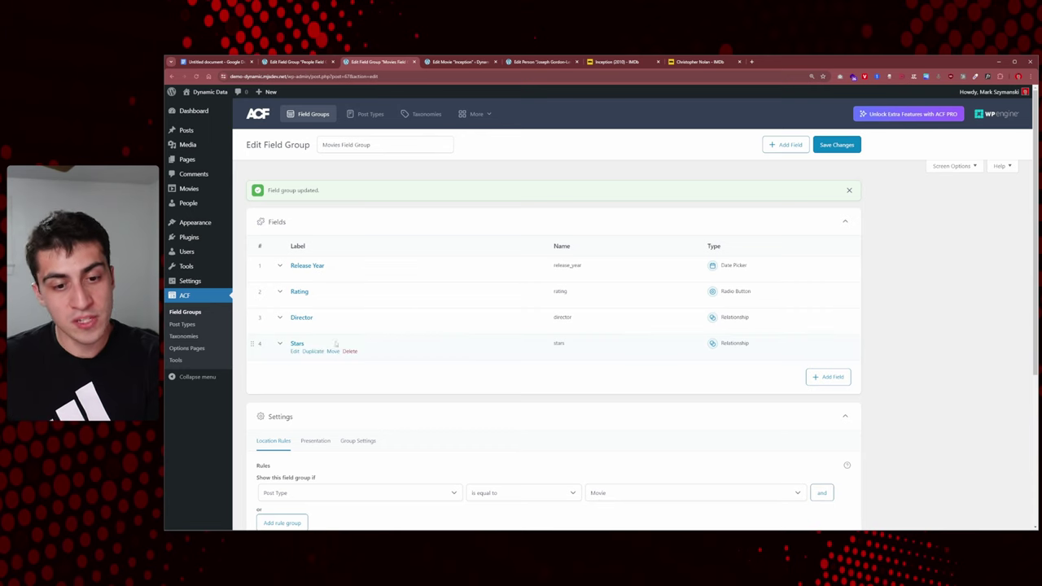
{"action": "left_click", "coordinate": [303, 319]}
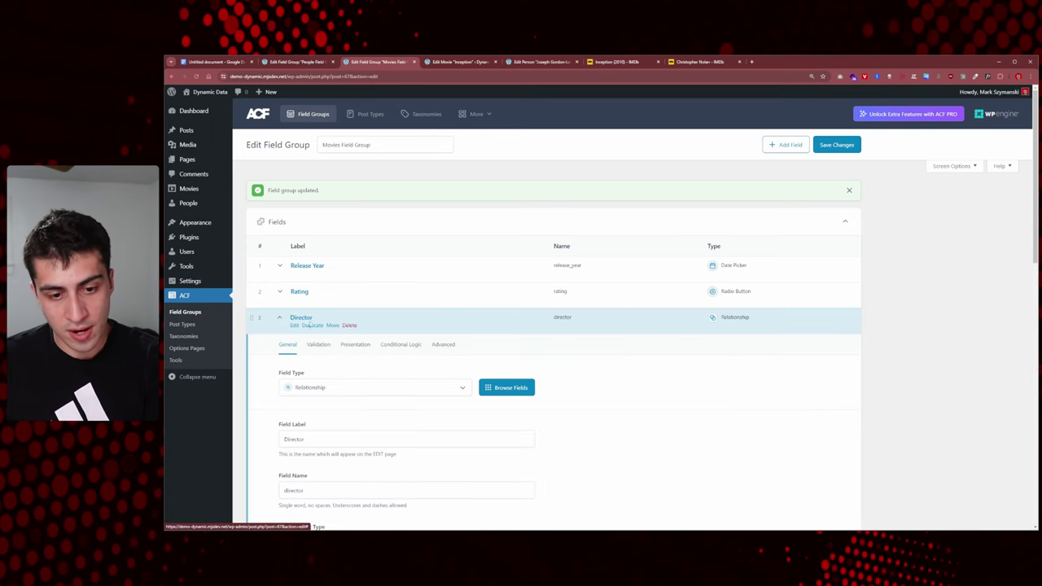
{"action": "scroll", "coordinate": [310, 324], "scroll_direction": "down", "scroll_amount": 8}
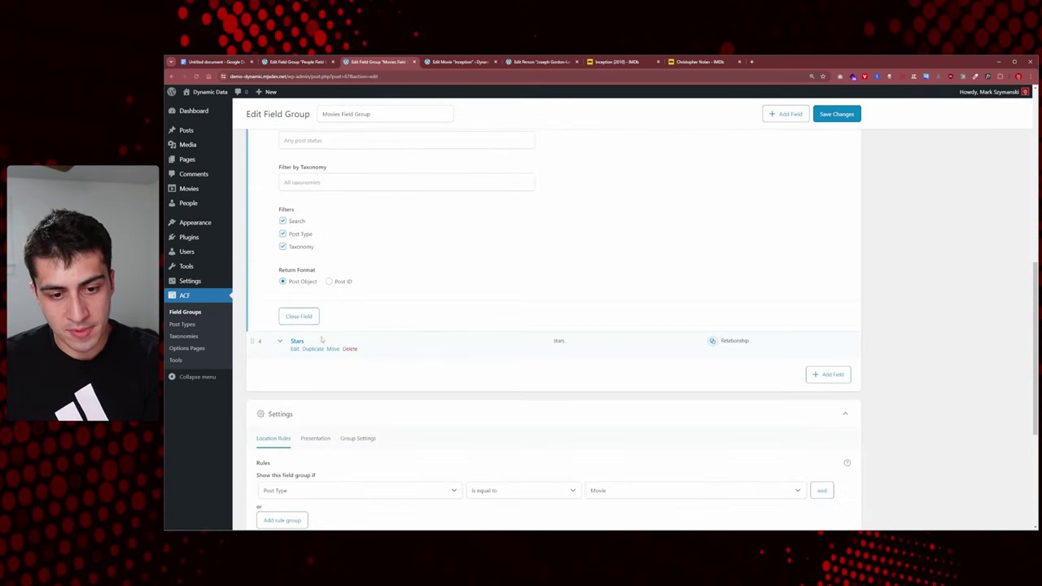
{"action": "scroll", "coordinate": [319, 338], "scroll_direction": "up", "scroll_amount": 8}
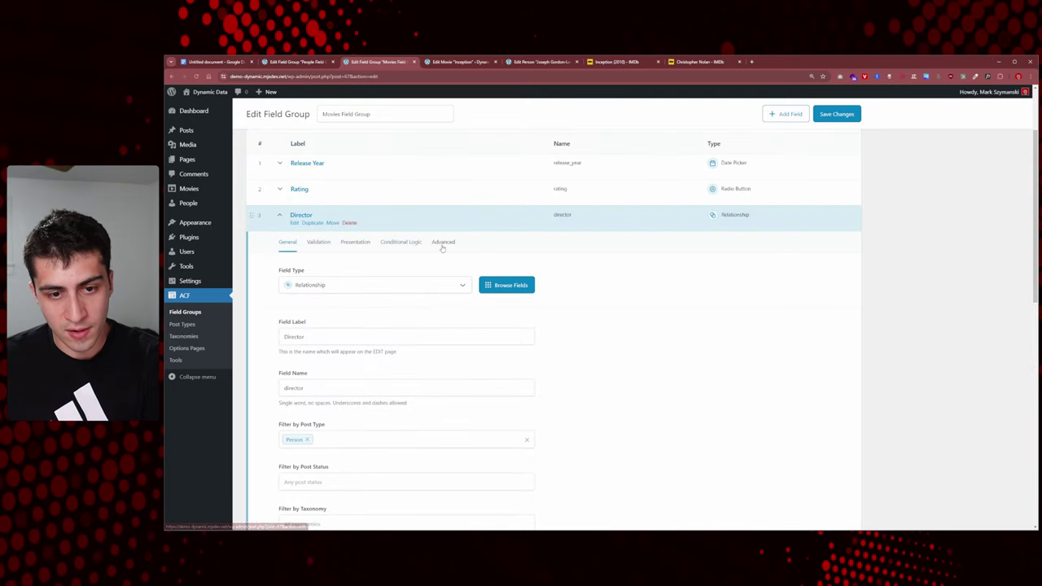
{"action": "left_click", "coordinate": [442, 242]}
{"action": "left_click", "coordinate": [290, 271]}
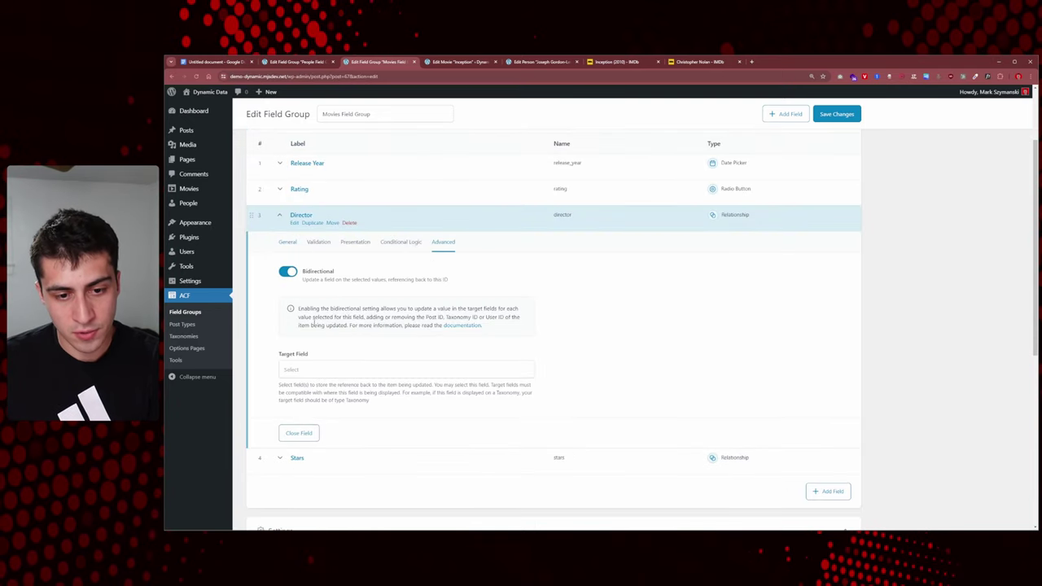
{"action": "left_click", "coordinate": [326, 369]}
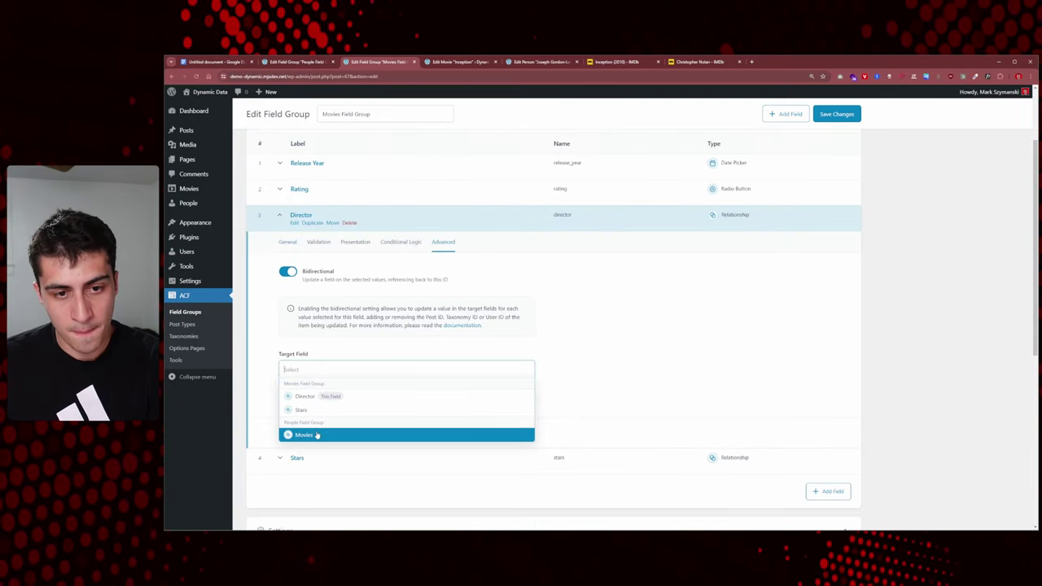
{"action": "left_click", "coordinate": [316, 434]}
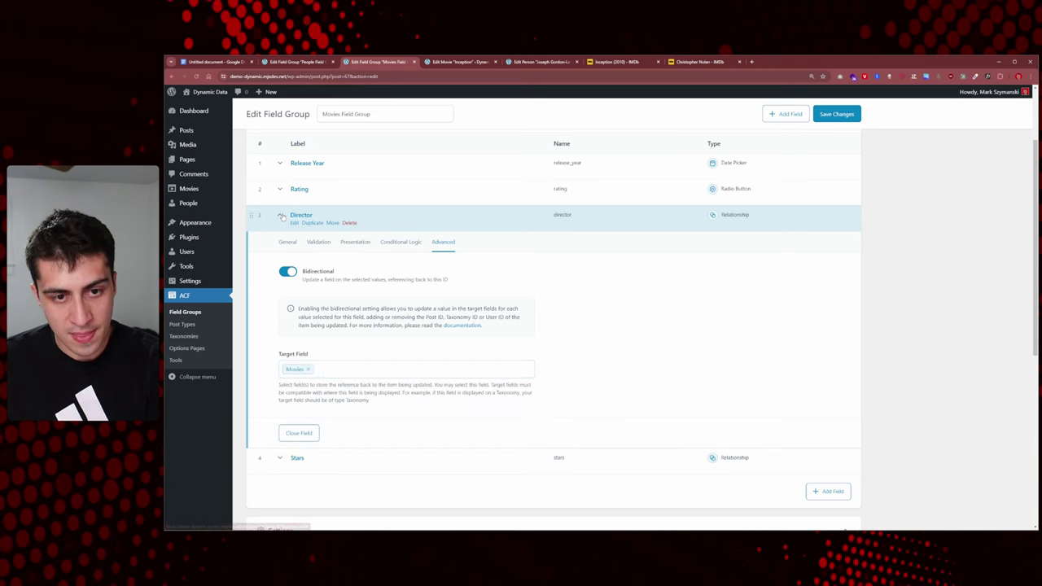
{"action": "left_click", "coordinate": [281, 215]}
Make the Stars field bidirectional with the People group's Movies field as its target, and save the Movies Field Group.
{"action": "left_click", "coordinate": [280, 241]}
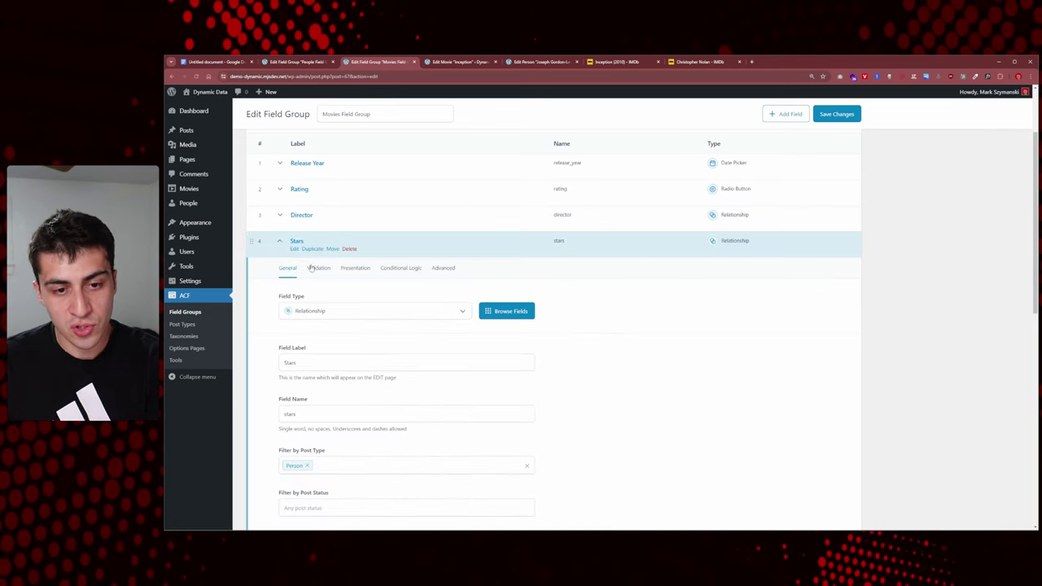
{"action": "left_click", "coordinate": [441, 275]}
{"action": "left_click", "coordinate": [288, 297]}
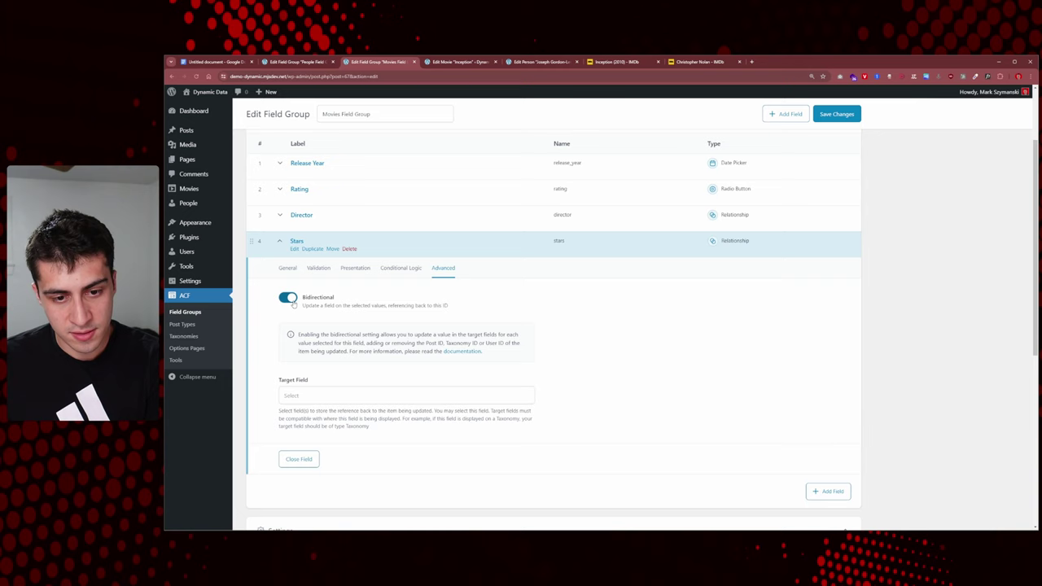
{"action": "left_click", "coordinate": [323, 391]}
{"action": "left_click", "coordinate": [312, 459]}
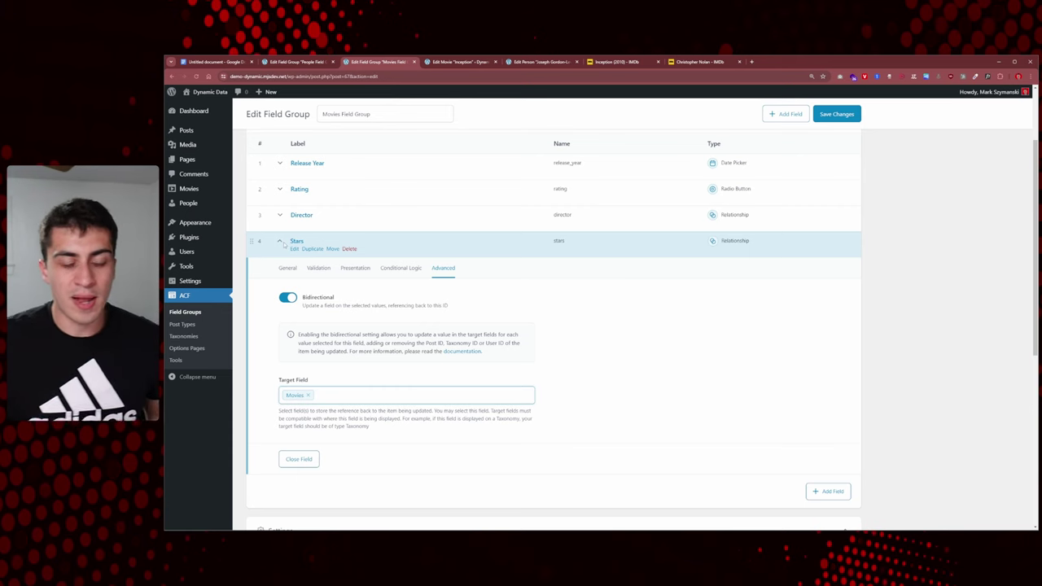
{"action": "left_click", "coordinate": [280, 242]}
{"action": "left_click", "coordinate": [838, 115]}
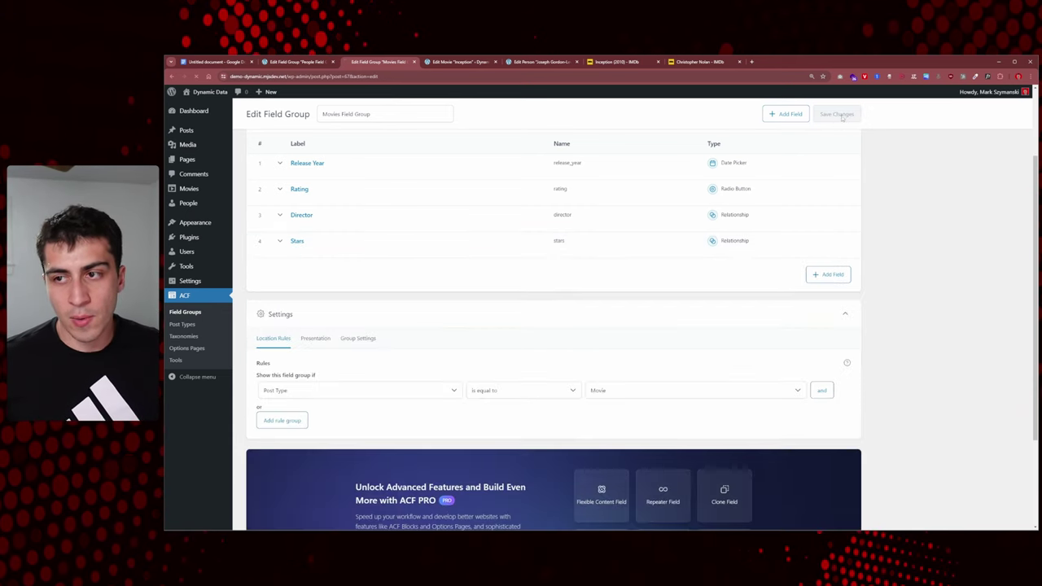
Update Inception with an empty Stars selection and reload Joseph Gordon-Levitt's Person entry to check its Movies field.
{"action": "key", "text": "ctrl+Tab"}
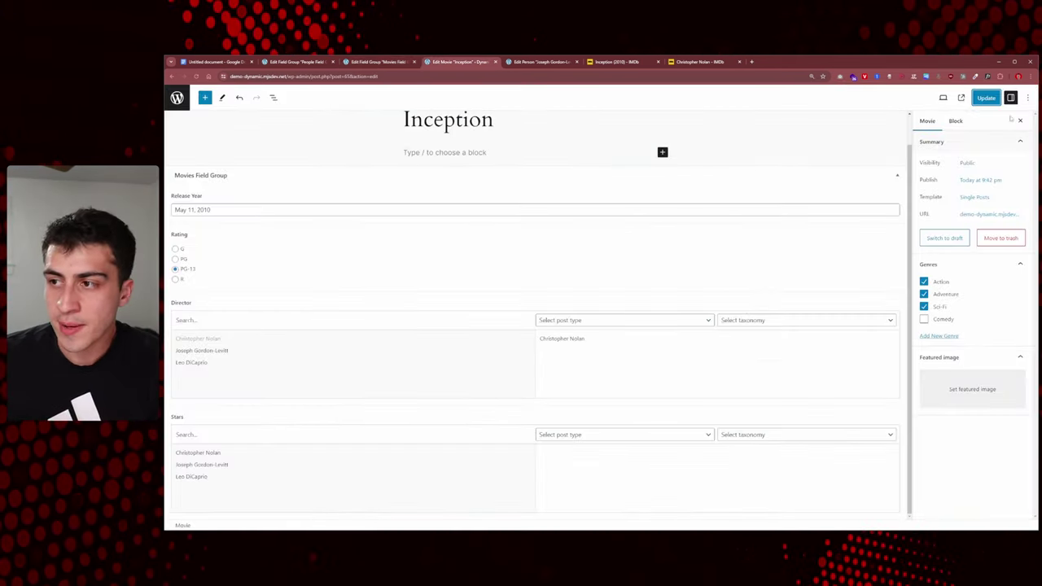
{"action": "left_click", "coordinate": [986, 98]}
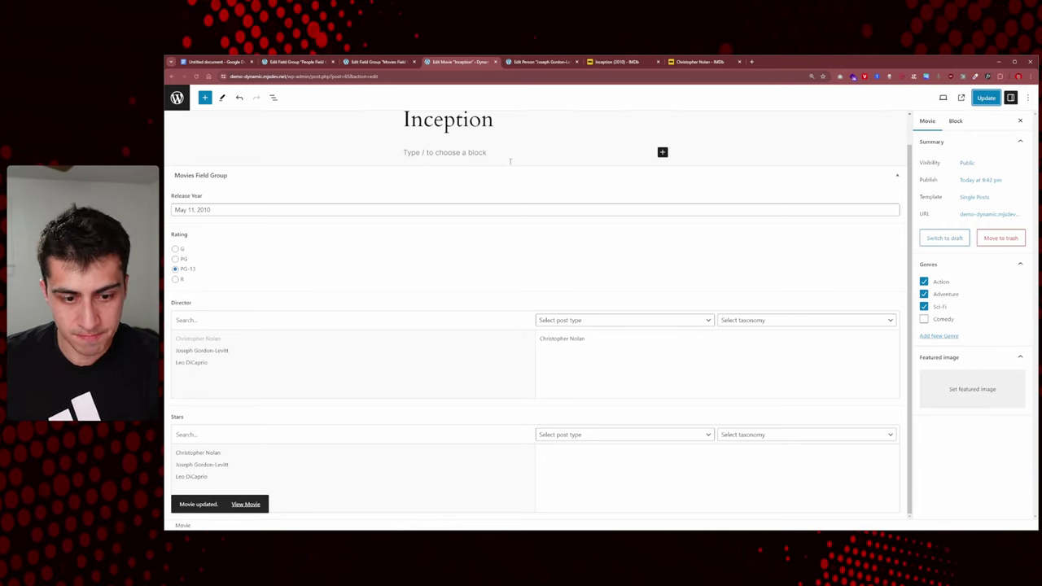
{"action": "left_click", "coordinate": [541, 62]}
{"action": "right_click", "coordinate": [530, 101]}
{"action": "key", "text": "Escape"}
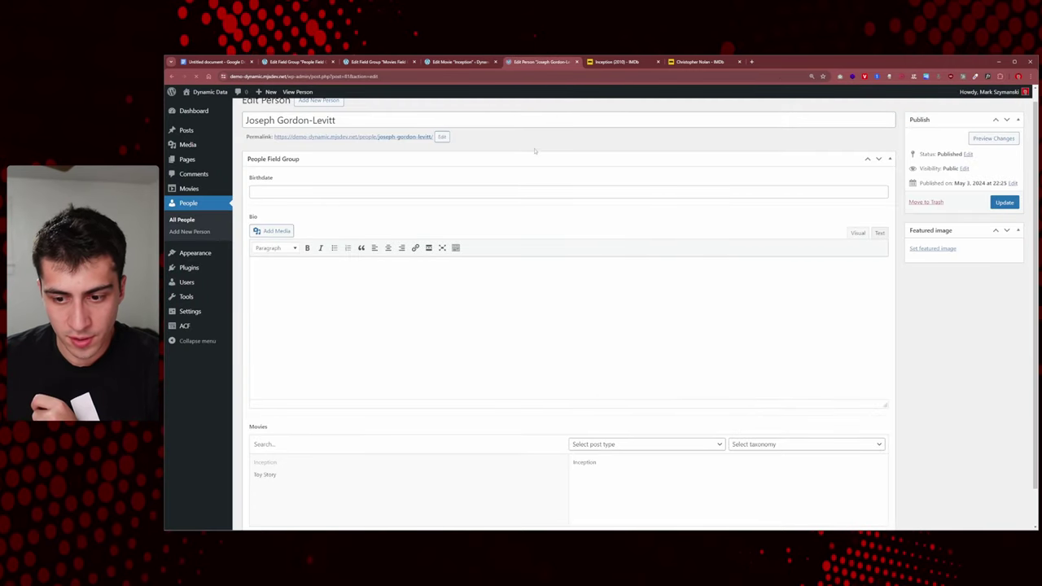
Examine the Movies relationship field on Joseph Gordon-Levitt's reloaded Person entry.
{"action": "scroll", "coordinate": [451, 486], "scroll_direction": "down", "scroll_amount": 1}
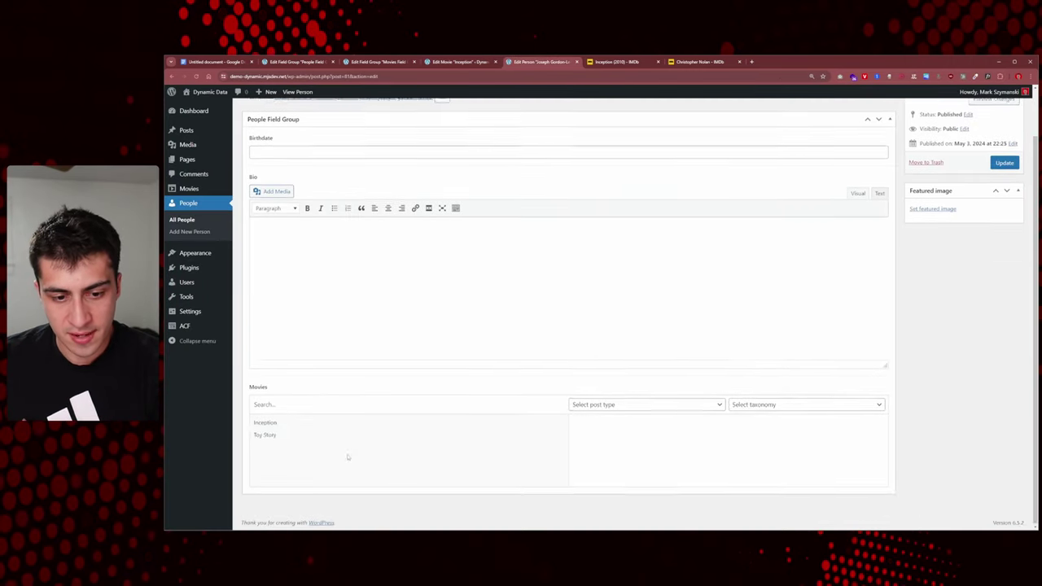
{"action": "scroll", "coordinate": [443, 303], "scroll_direction": "up", "scroll_amount": 1}
{"action": "scroll", "coordinate": [442, 303], "scroll_direction": "down", "scroll_amount": 2}
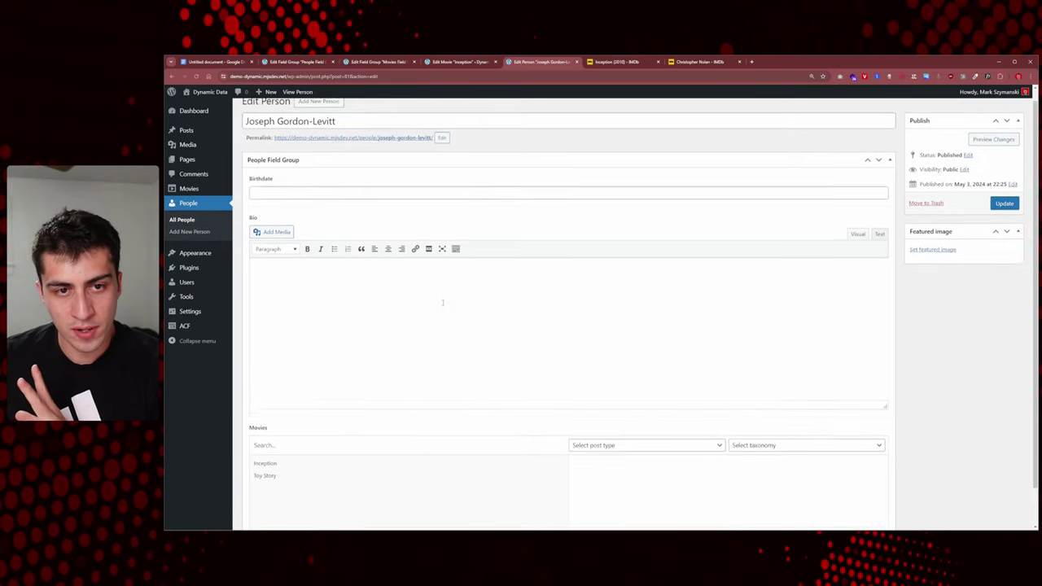
{"action": "scroll", "coordinate": [458, 312], "scroll_direction": "up", "scroll_amount": 2}
{"action": "scroll", "coordinate": [421, 263], "scroll_direction": "down", "scroll_amount": 2}
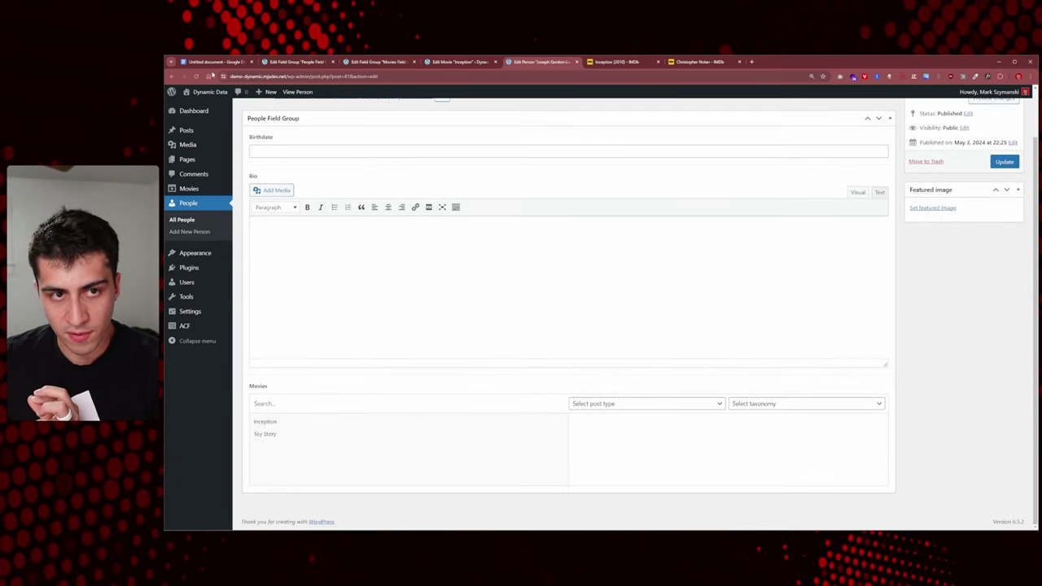
{"action": "scroll", "coordinate": [602, 328], "scroll_direction": "up", "scroll_amount": 1}
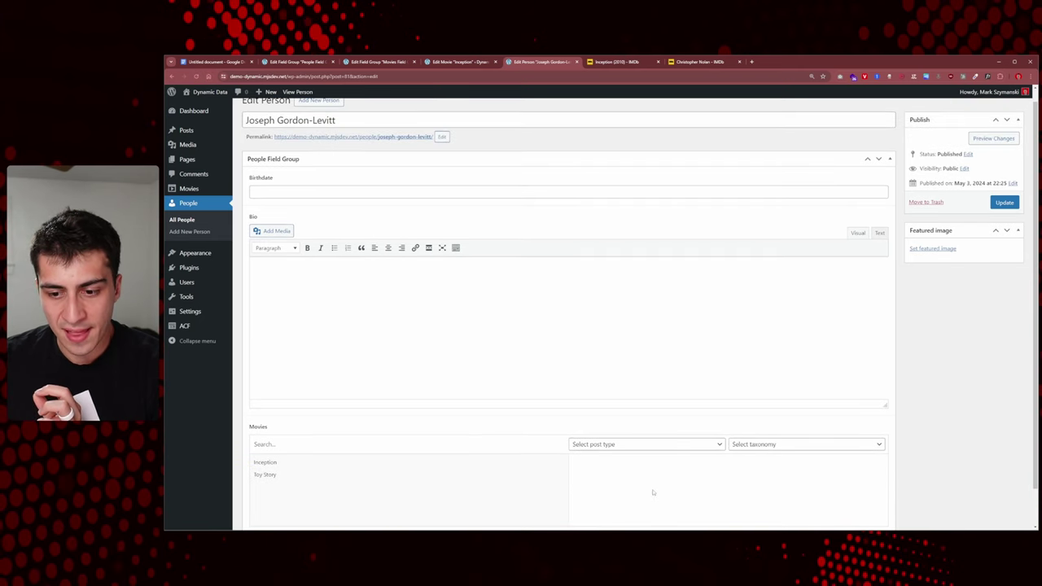
{"action": "scroll", "coordinate": [651, 493], "scroll_direction": "down", "scroll_amount": 1}
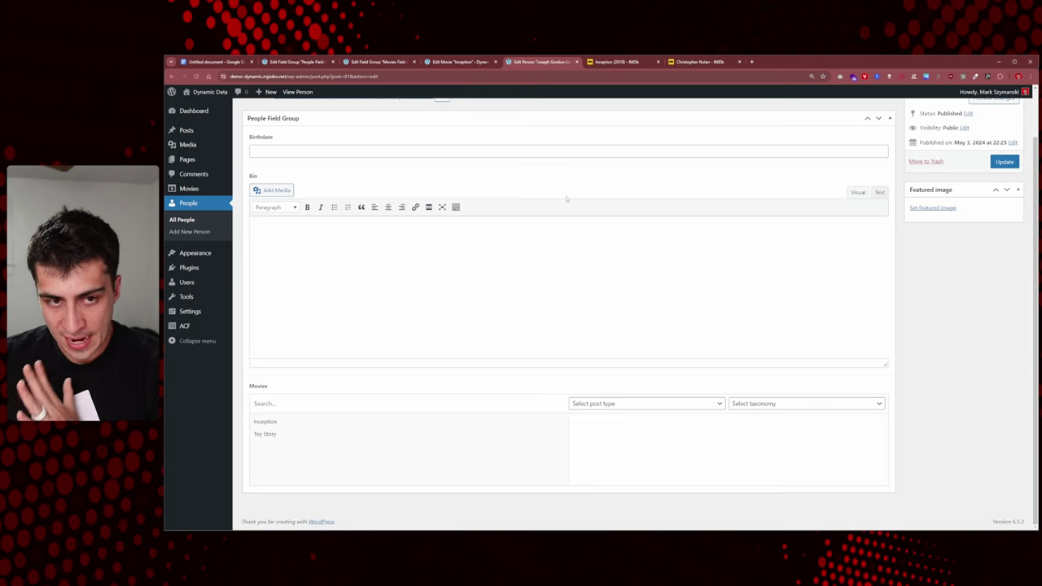
Add Joseph Gordon-Levitt to Inception's Stars, update the movie, and reload his Person entry to check its Movies field.
{"action": "left_click", "coordinate": [460, 62]}
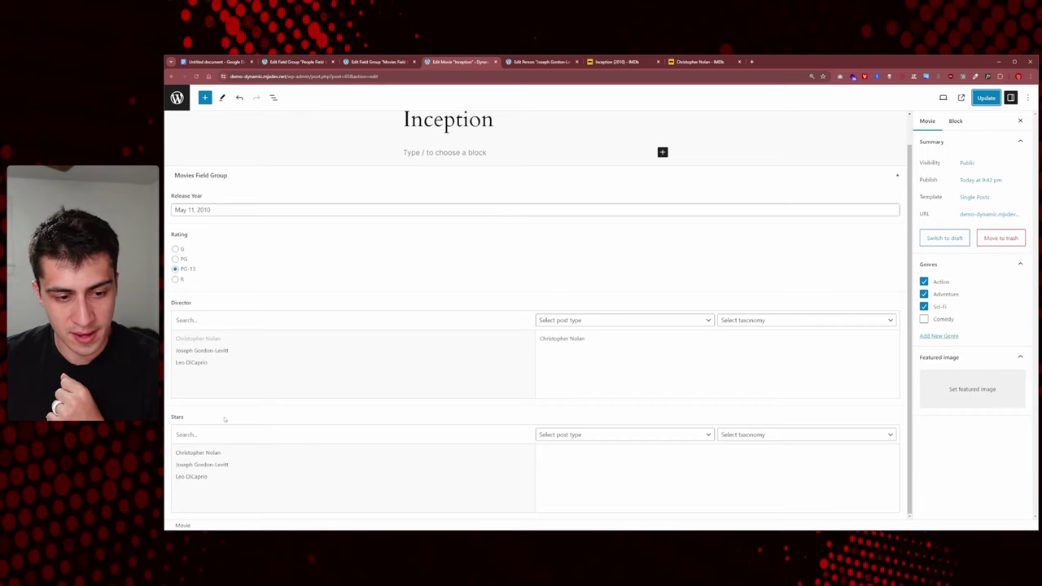
{"action": "left_click", "coordinate": [233, 468]}
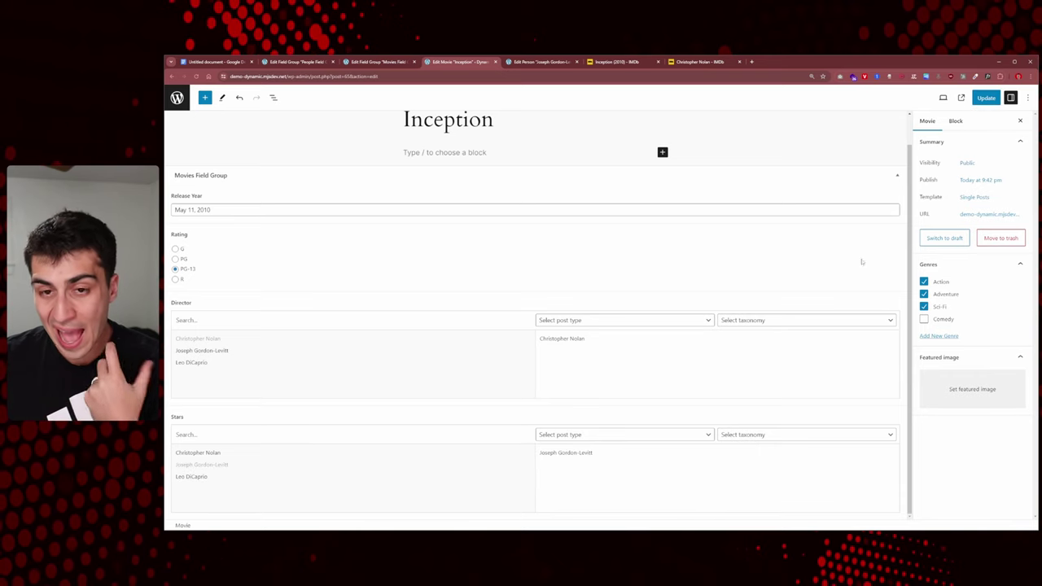
{"action": "left_click", "coordinate": [983, 98]}
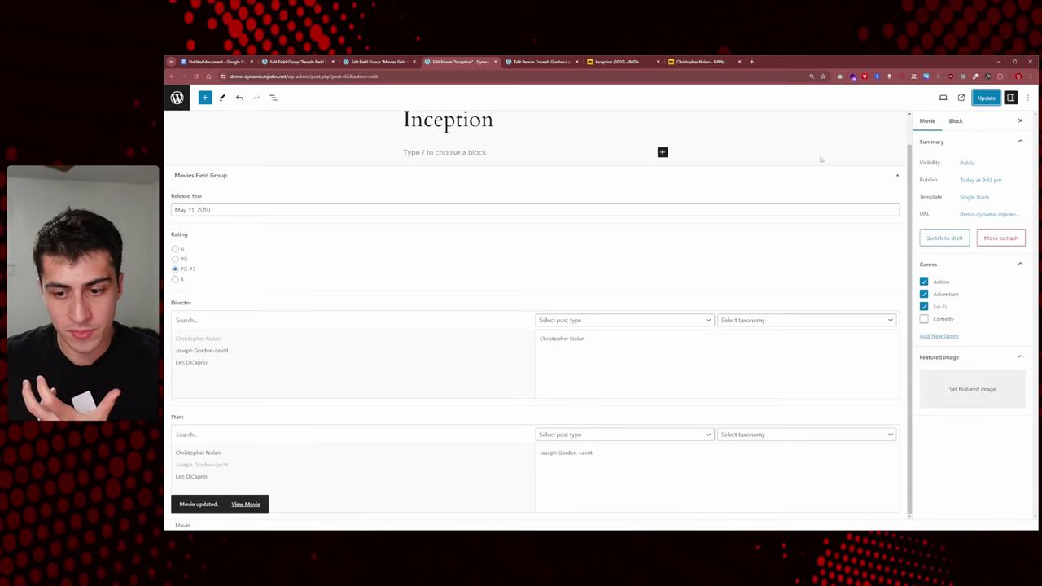
{"action": "left_click", "coordinate": [544, 62]}
{"action": "right_click", "coordinate": [519, 108]}
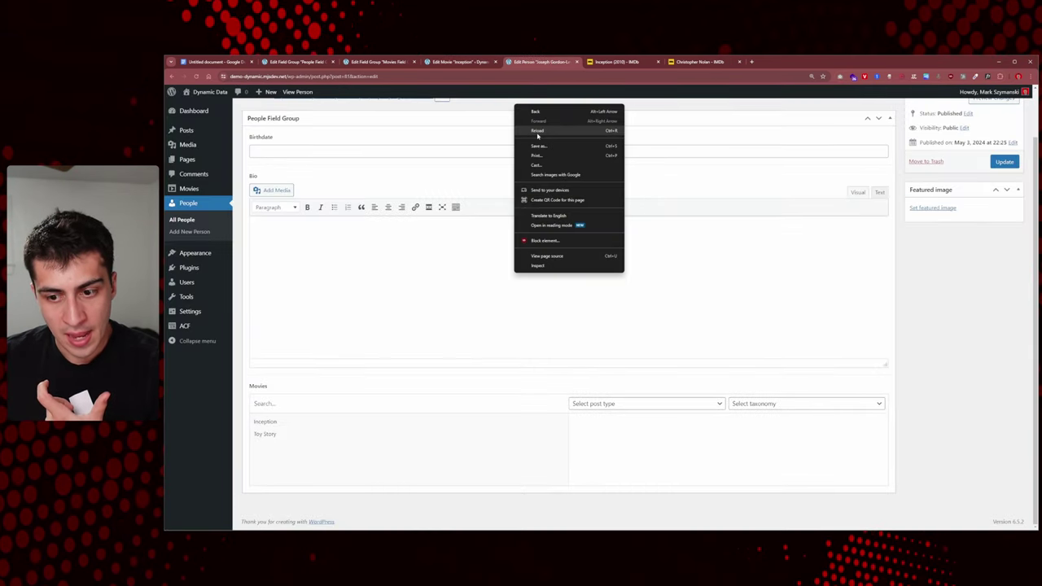
{"action": "left_click", "coordinate": [537, 131]}
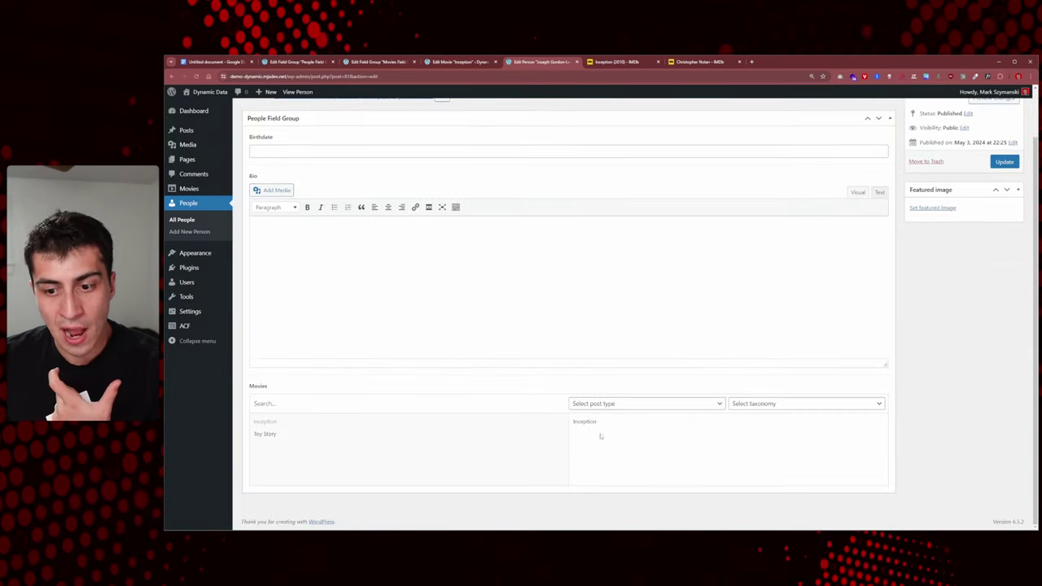
Remove Inception from Joseph Gordon-Levitt's Movies field, update the entry, and reload the Inception movie to check its Stars field.
{"action": "mouse_move", "coordinate": [602, 423]}
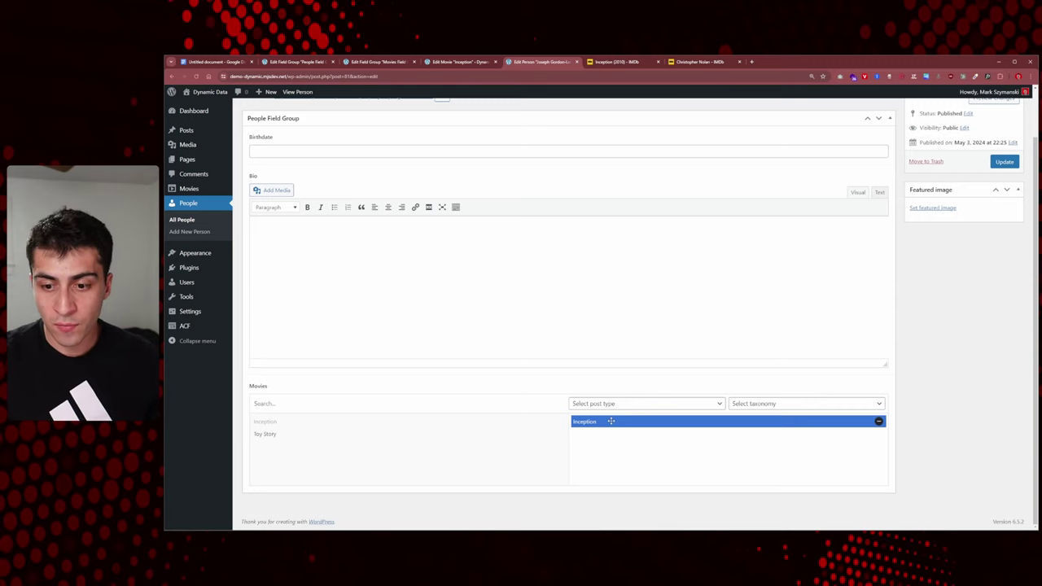
{"action": "left_click", "coordinate": [878, 420]}
{"action": "left_click", "coordinate": [1003, 161]}
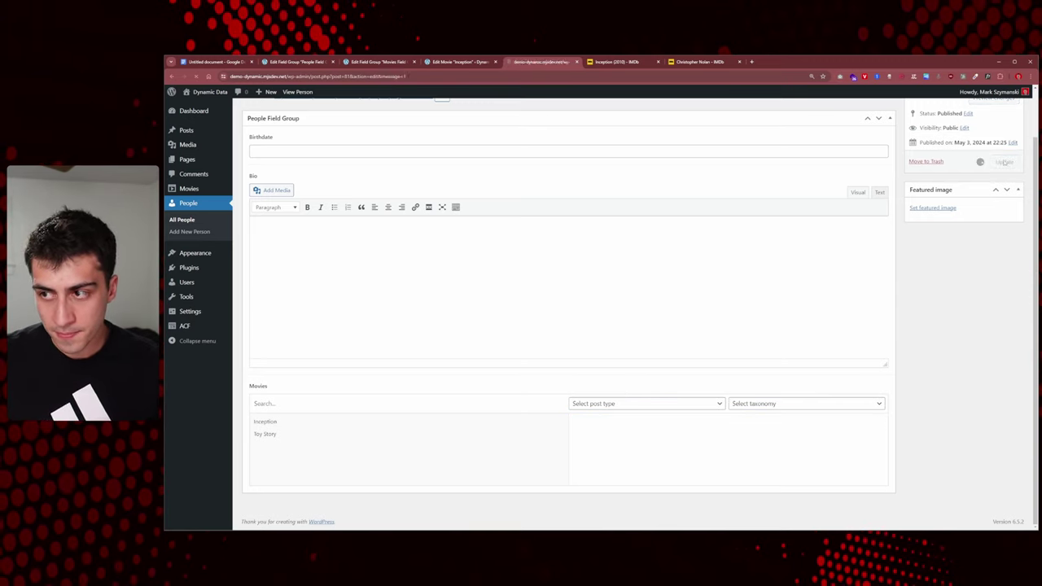
{"action": "left_click", "coordinate": [446, 61]}
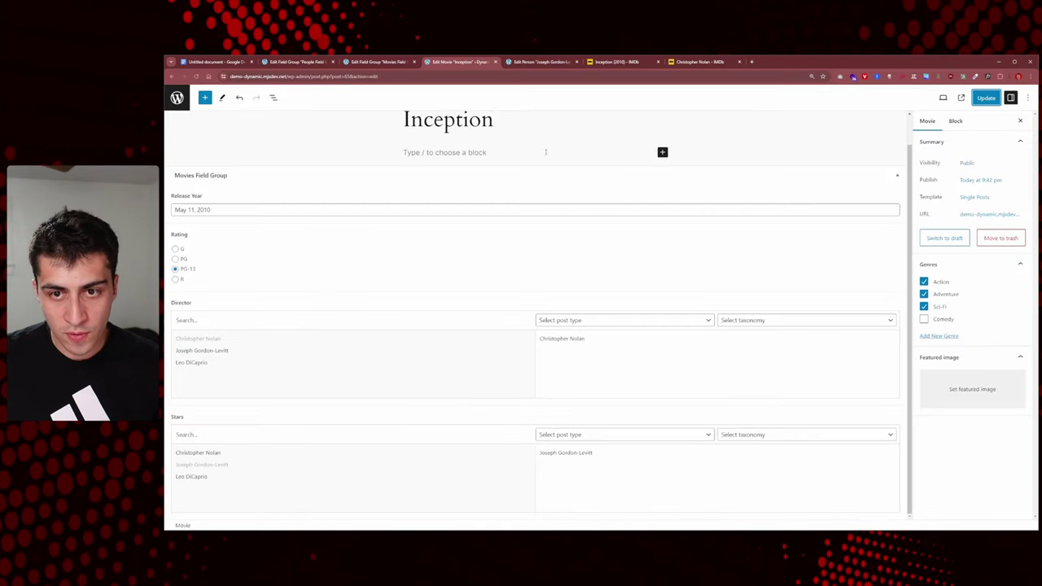
{"action": "right_click", "coordinate": [562, 102]}
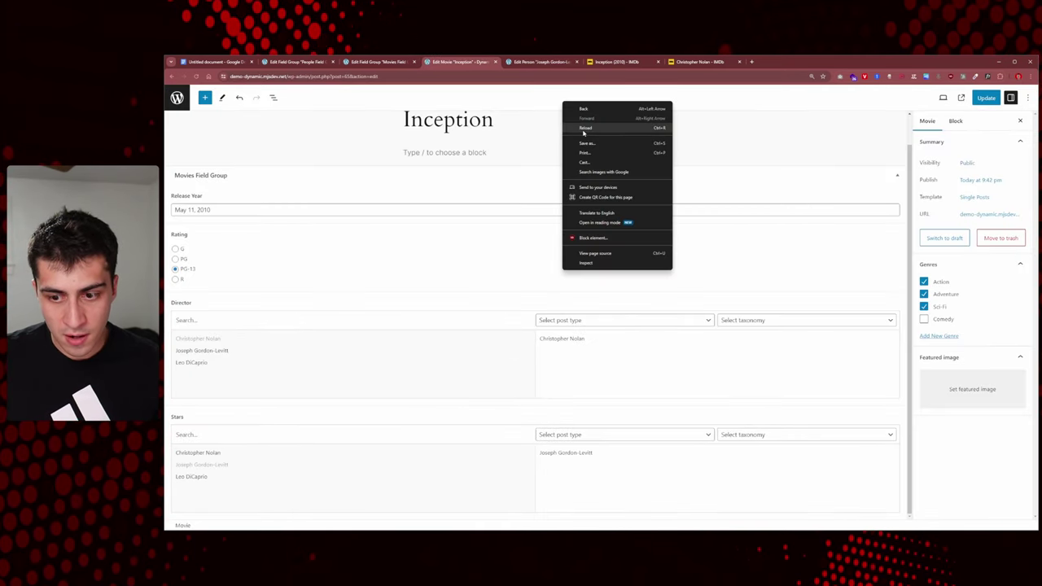
{"action": "left_click", "coordinate": [583, 130]}
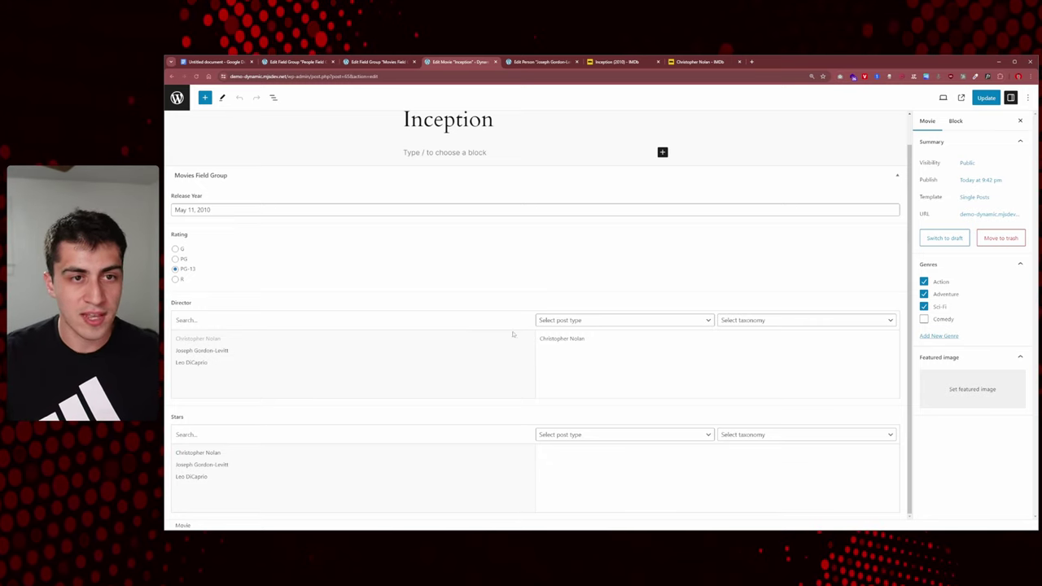
Switch to the Google Docs checklist and check off Relationship under Custom Post Type (CPT).
{"action": "left_click", "coordinate": [216, 61]}
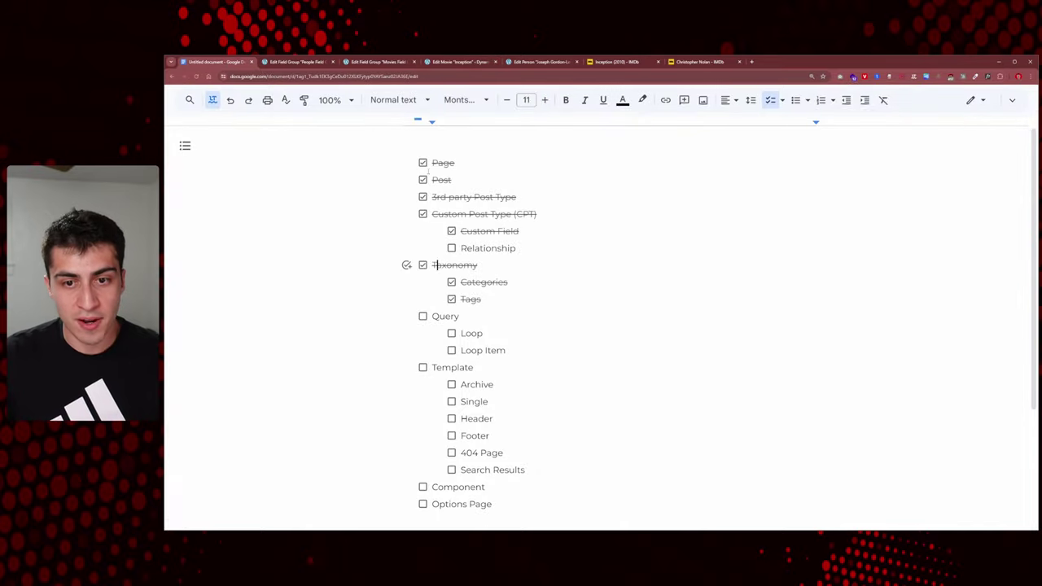
{"action": "left_click", "coordinate": [452, 248]}
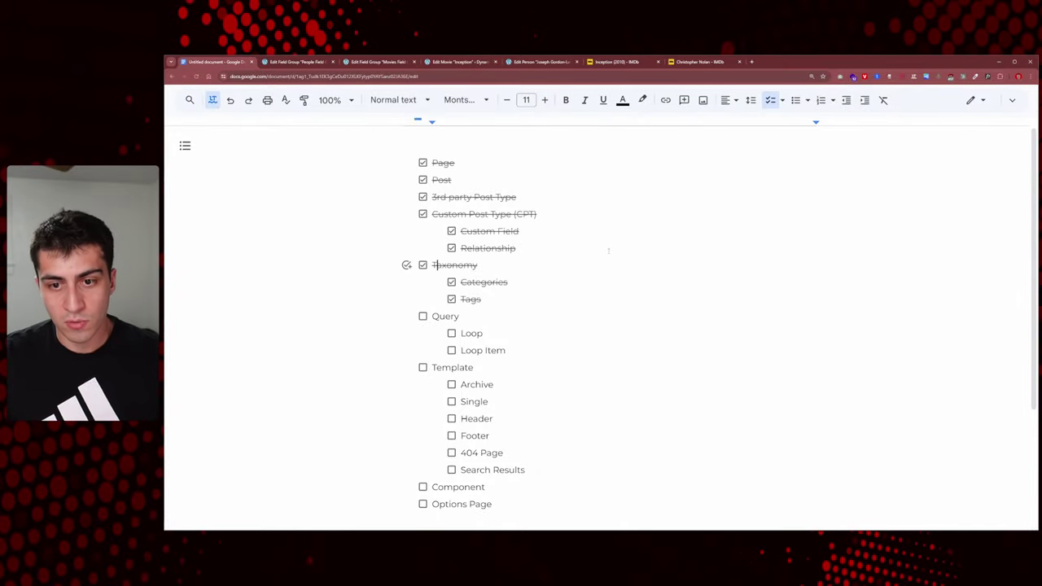